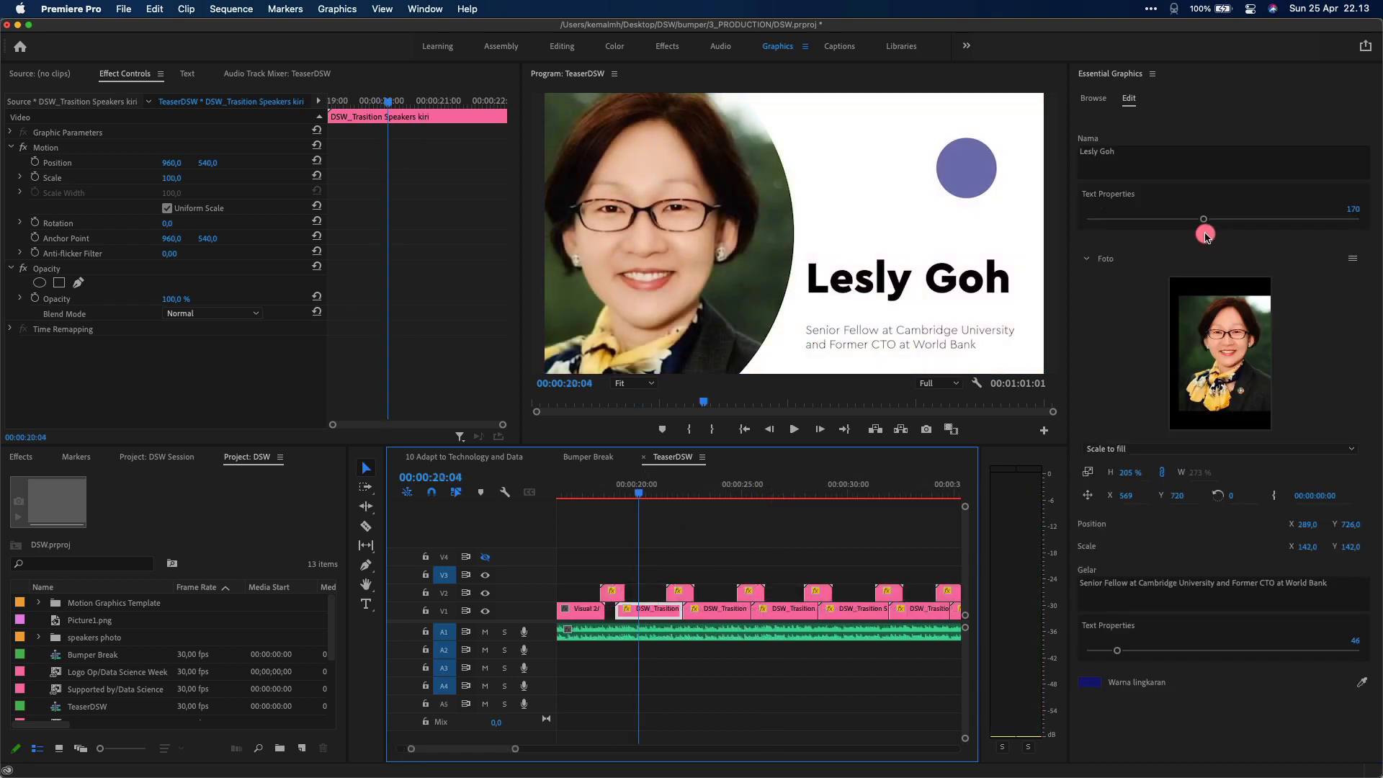
# Replace the speaker name on the bumper's title clip with the presenter's name
pyautogui.click(1139, 582)
pyautogui.click(1130, 160)
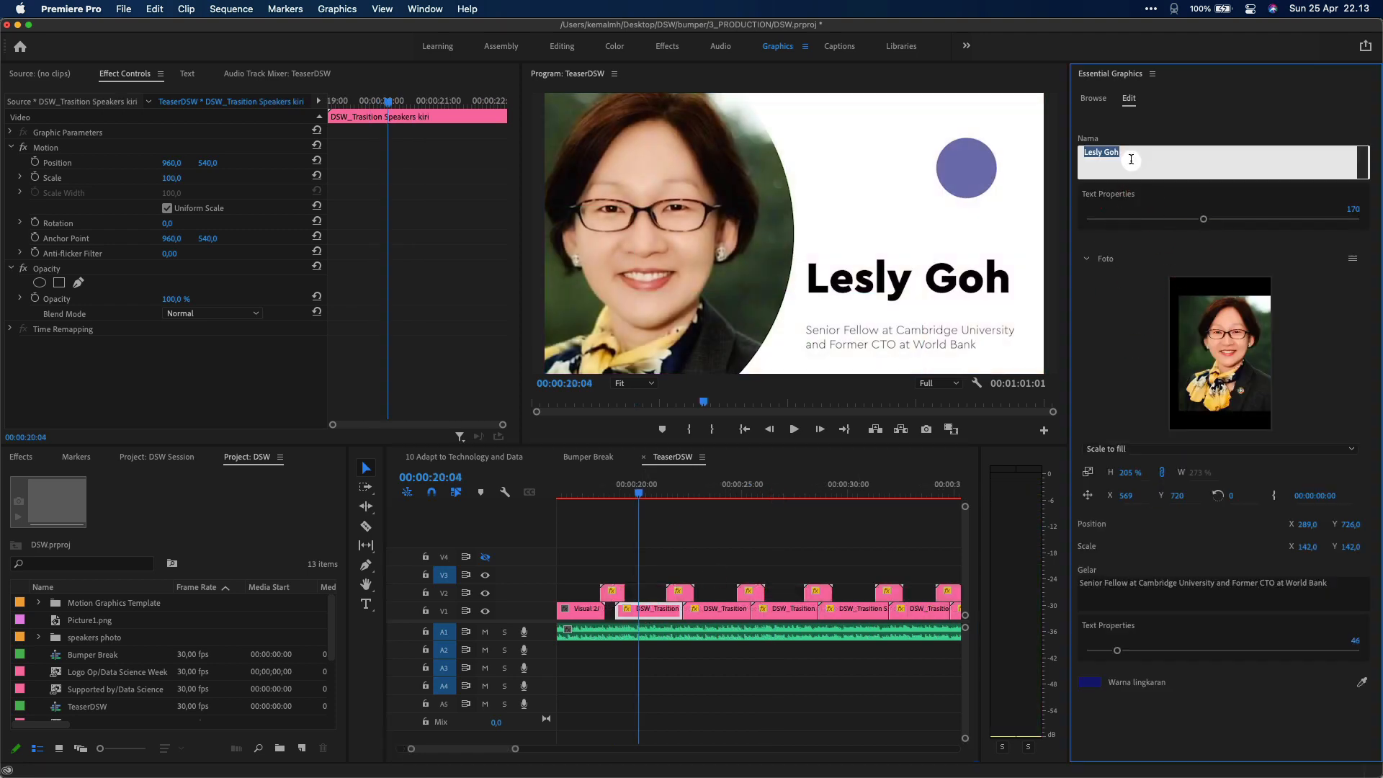
pyautogui.click(692, 532)
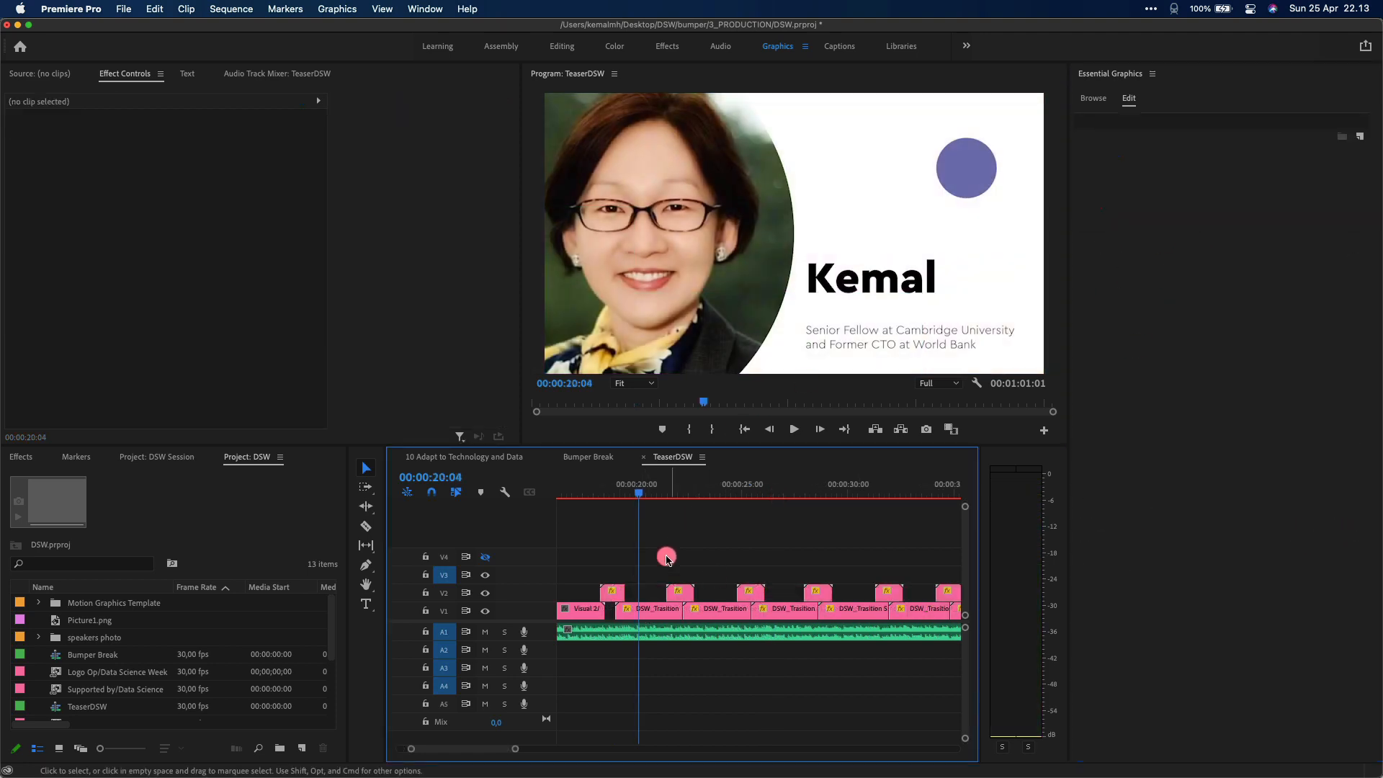
# Shrink the speaker name text slightly with the Text Properties slider
pyautogui.click(647, 603)
pyautogui.moveTo(1203, 219); pyautogui.dragTo(1177, 223)
pyautogui.moveTo(1177, 223); pyautogui.dragTo(1160, 225)
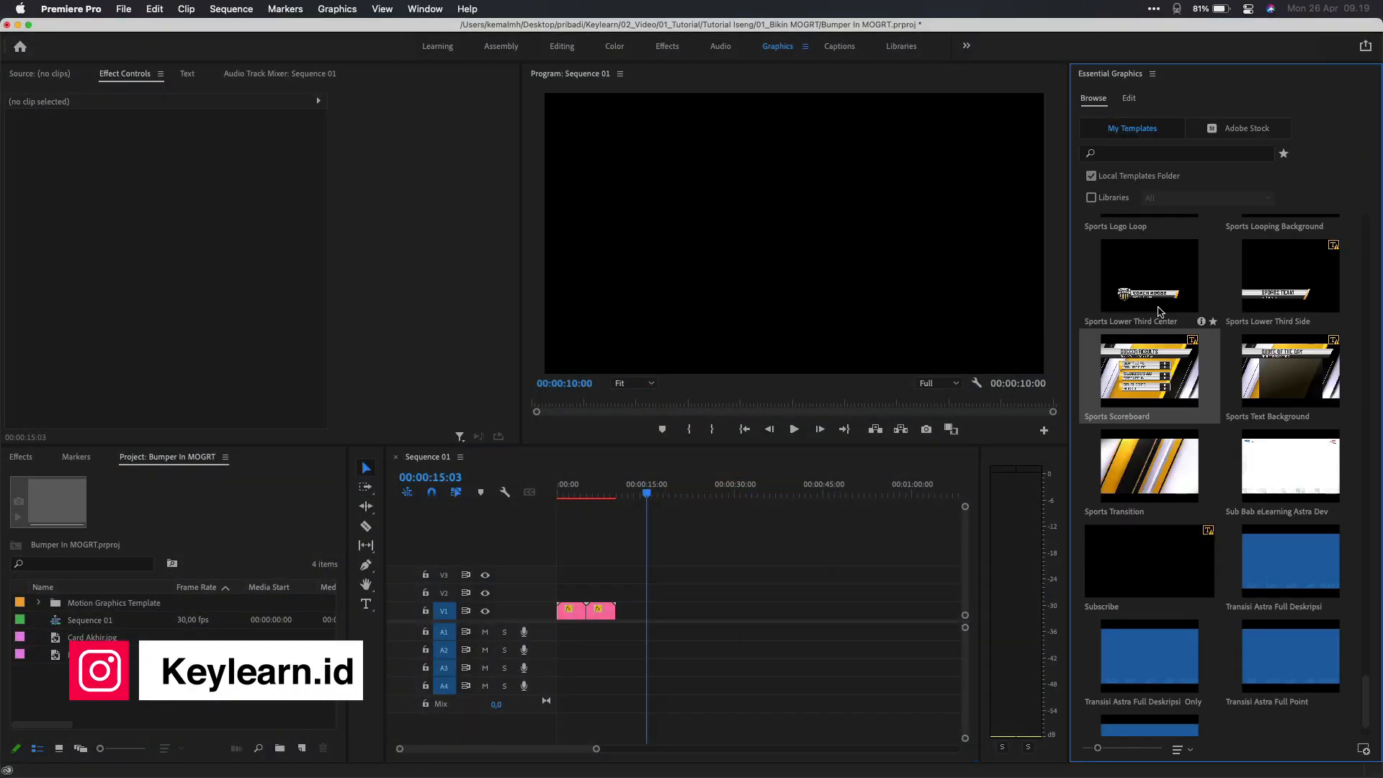
# Place the Sports Scoreboard template on V1 and reduce it to a single match
pyautogui.moveTo(1149, 368); pyautogui.dragTo(655, 612)
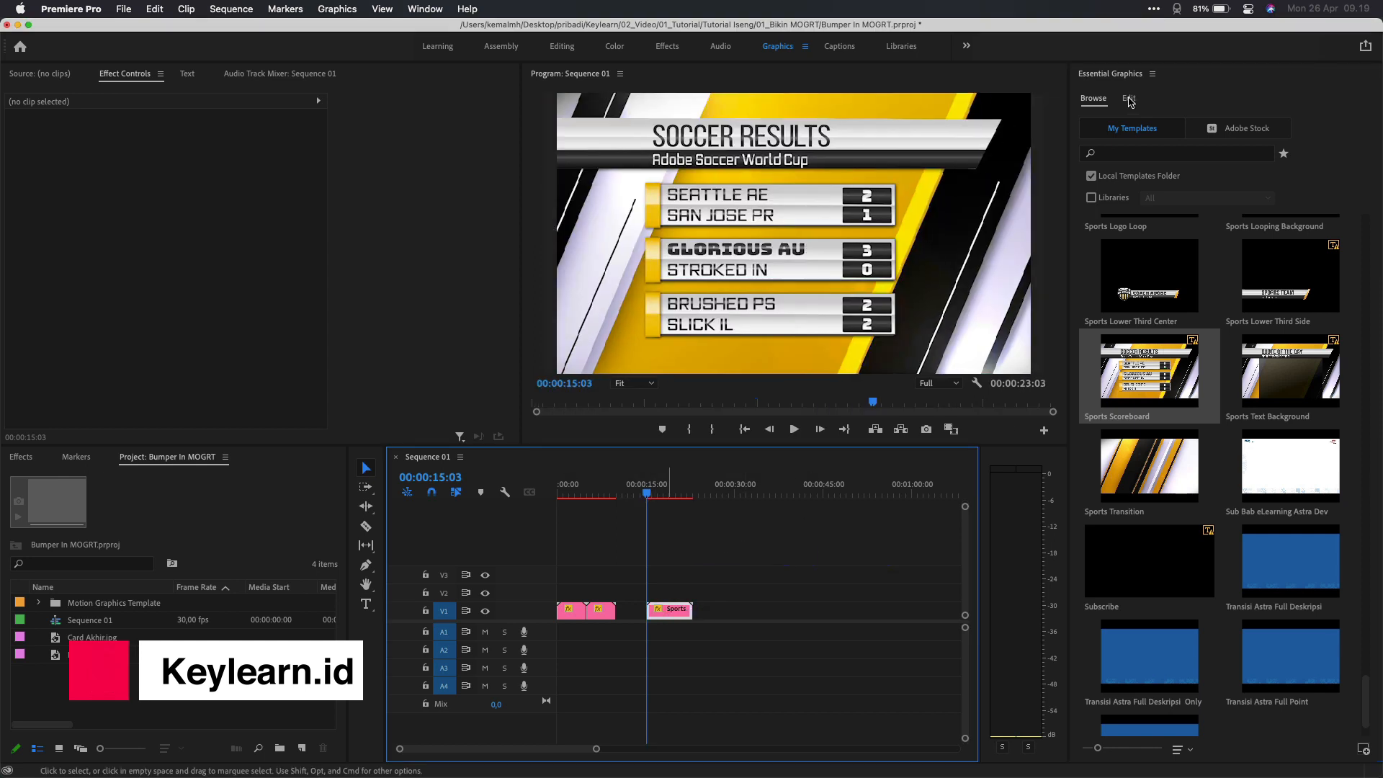
pyautogui.click(670, 610)
pyautogui.moveTo(1357, 168); pyautogui.dragTo(1119, 169)
# Set the scoreboard title to 'Hasil Pertandingan' and the teams to Persebaya and Persib
pyautogui.click(1128, 229)
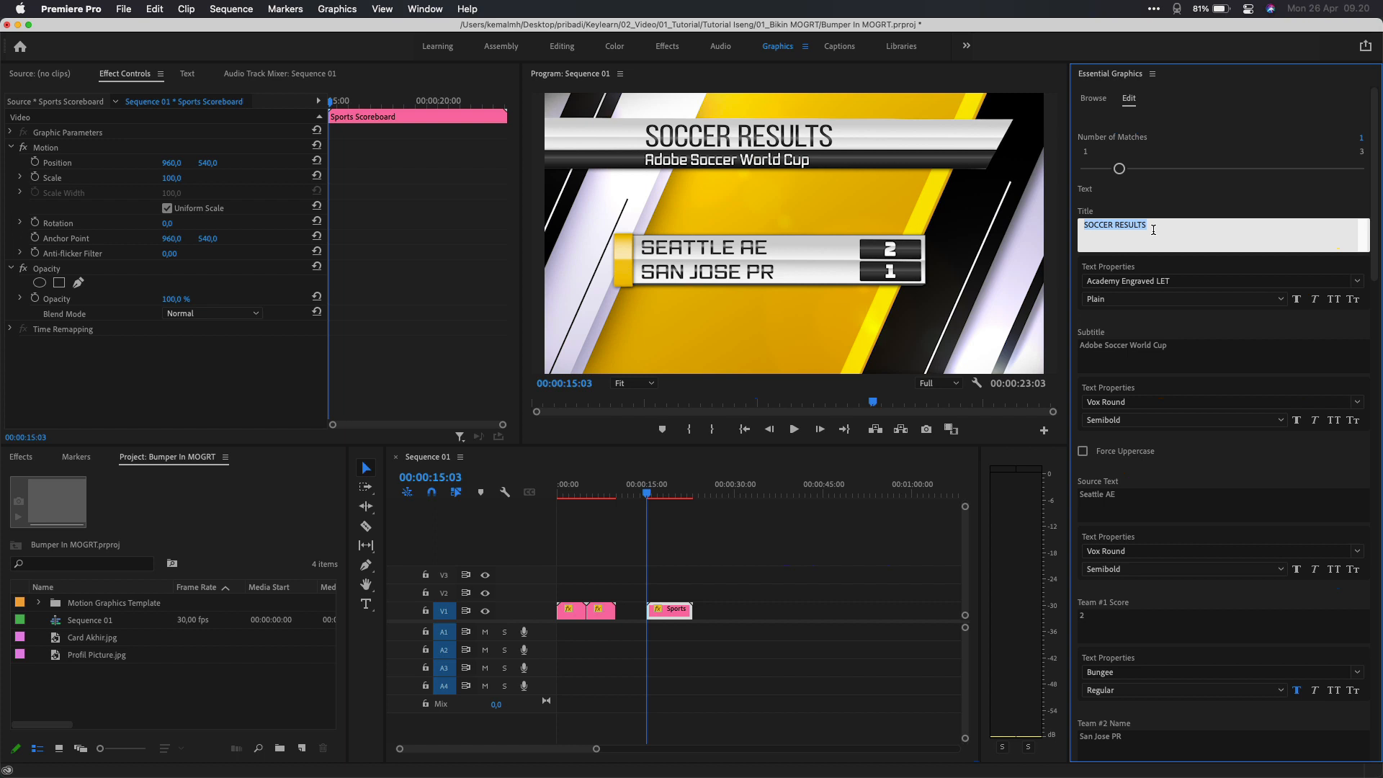
pyautogui.write('Hasil Pertandingan')
pyautogui.write('P')
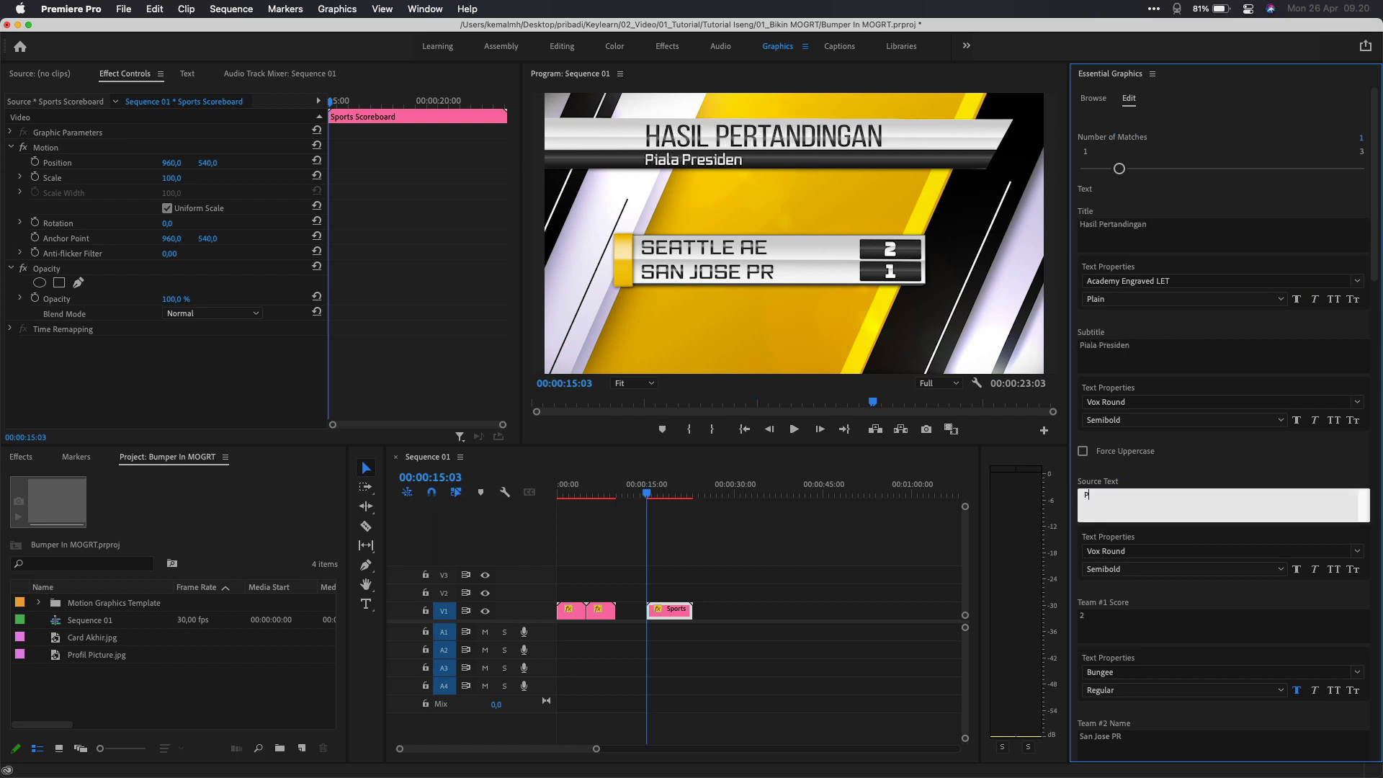
pyautogui.write('ersebaya')
pyautogui.click(1143, 631)
pyautogui.click(1134, 665)
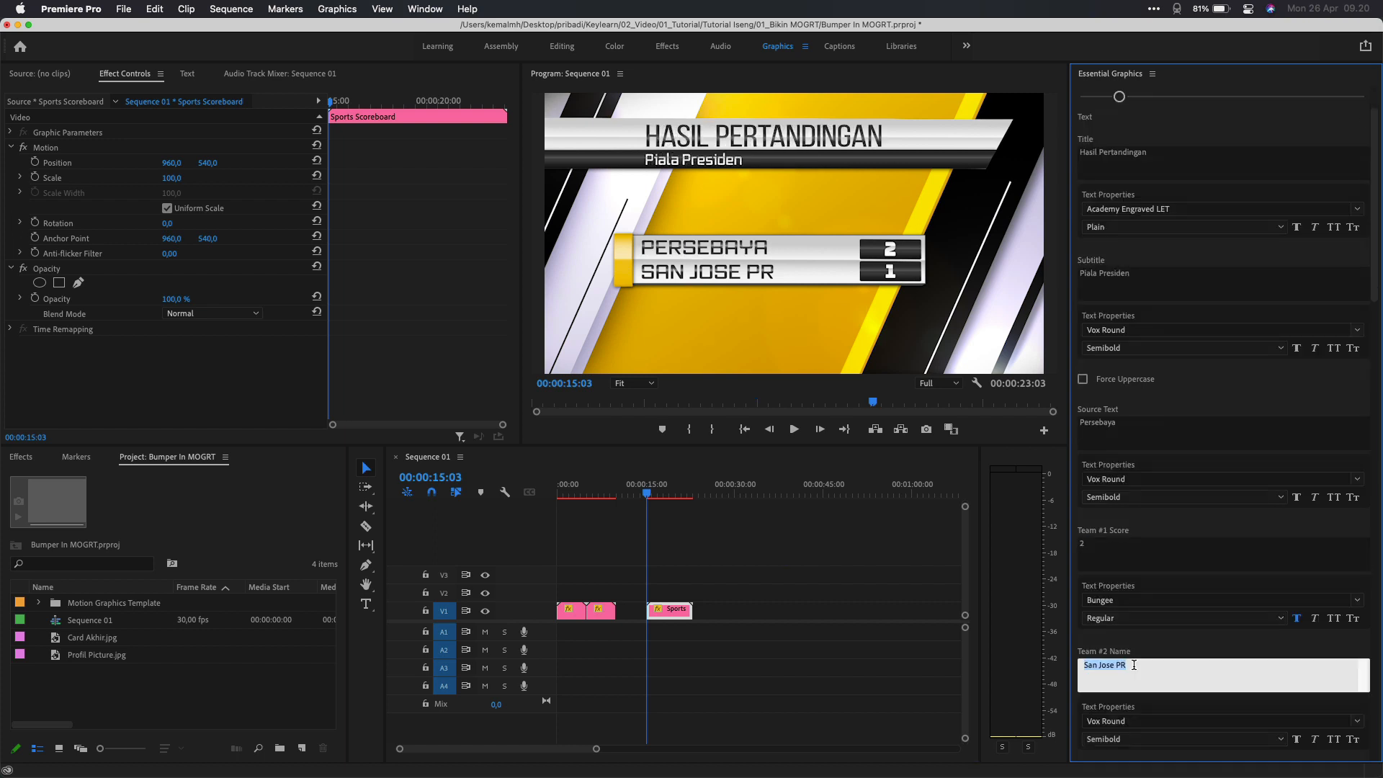
pyautogui.write('Persib')
pyautogui.click(795, 552)
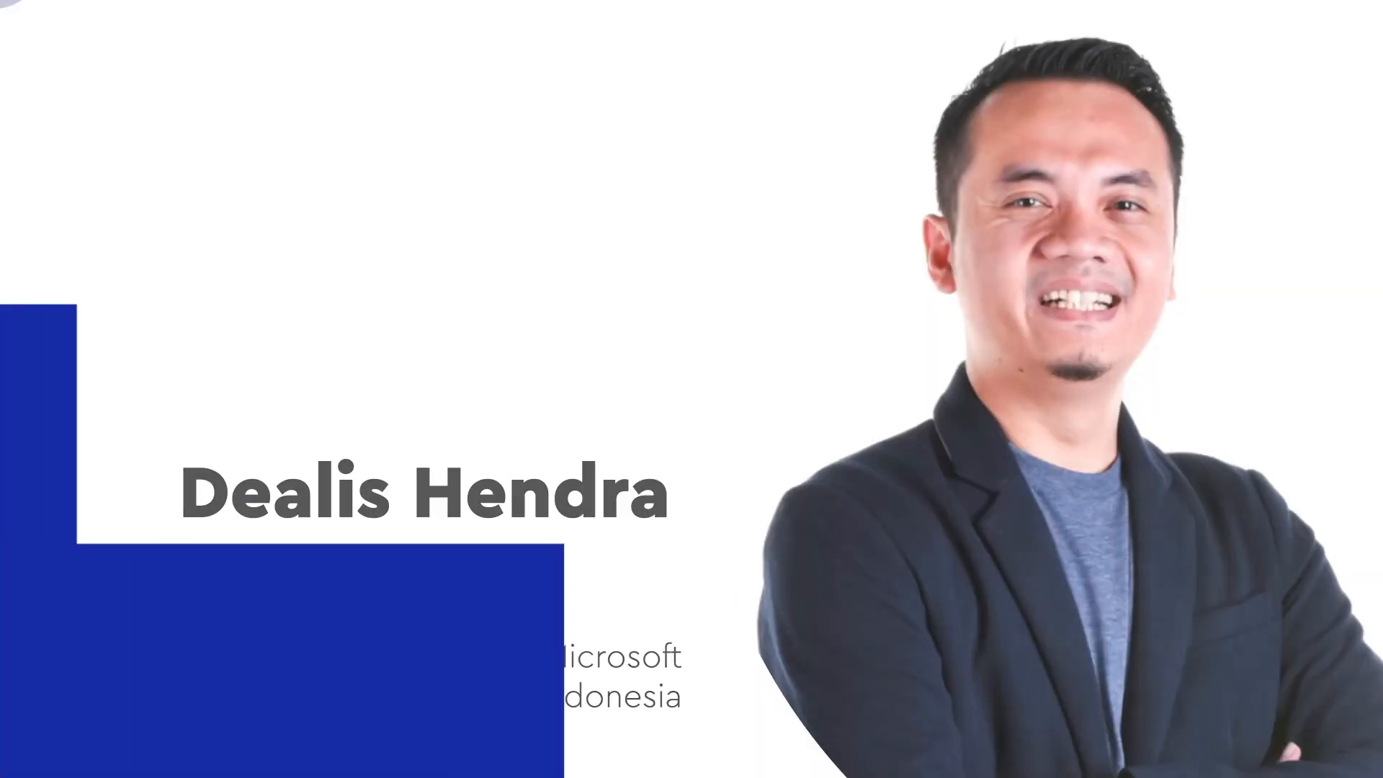
# Scroll down through the Motion Graphics Templates results on Motion Array
pyautogui.scroll(-2, 691, 389)
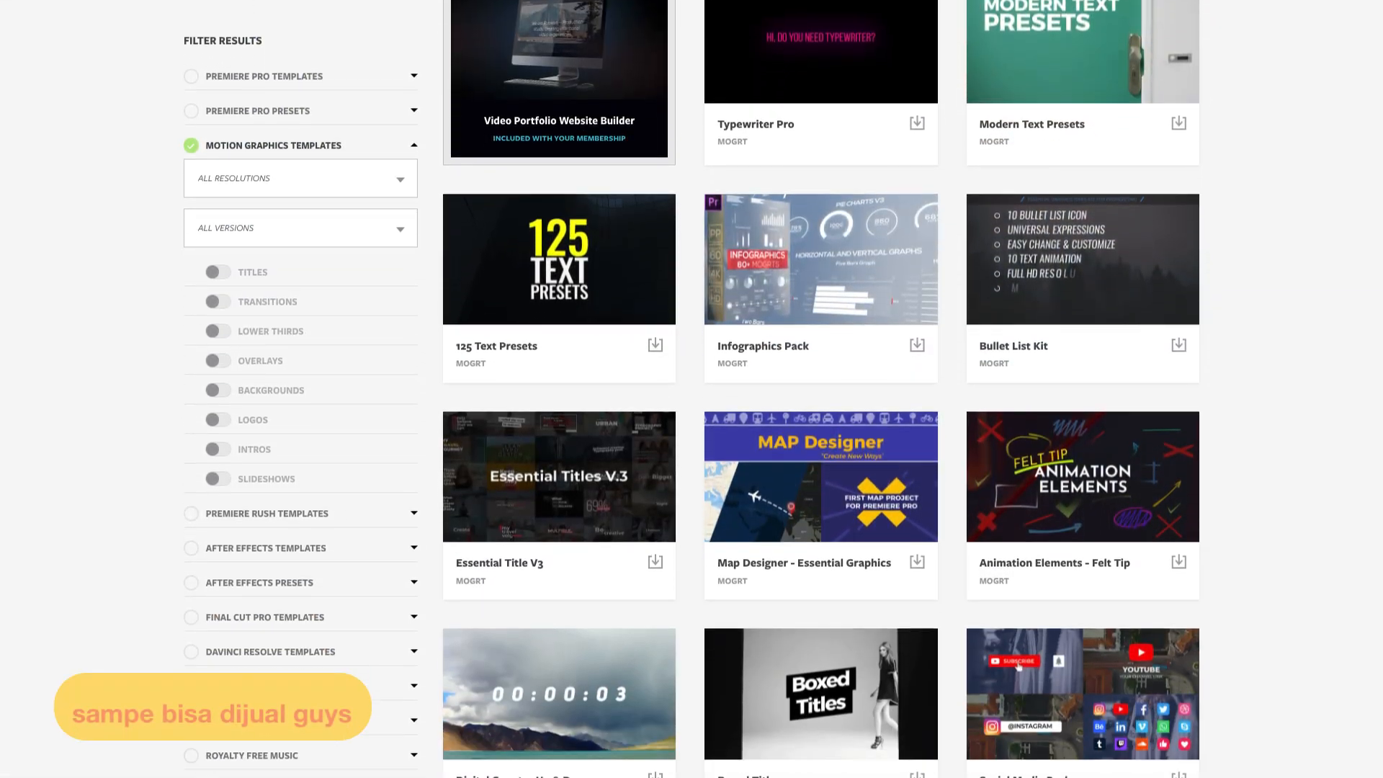
pyautogui.scroll(-8, 691, 389)
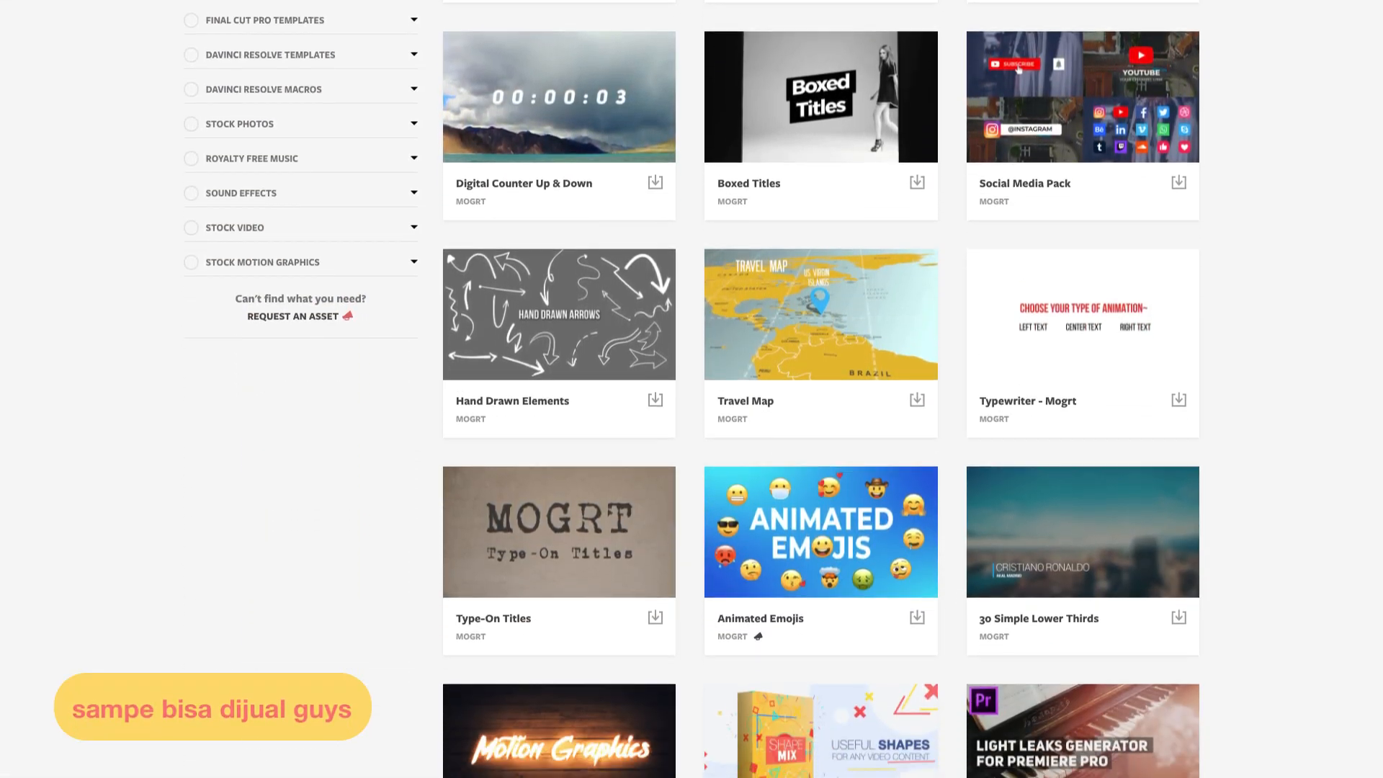
pyautogui.scroll(-4, 692, 389)
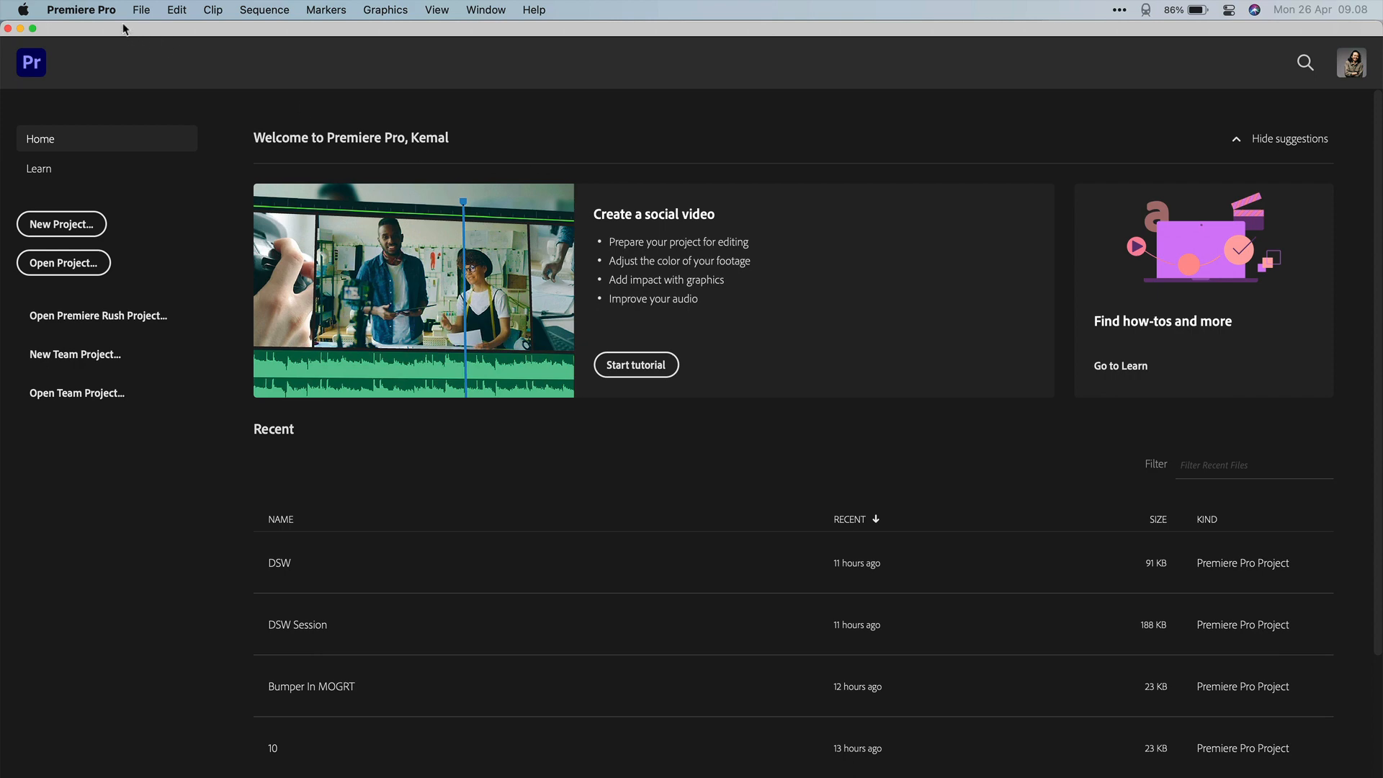
# Show Premiere Pro's About box, confirming version 15.1.0
pyautogui.click(100, 9)
pyautogui.click(104, 36)
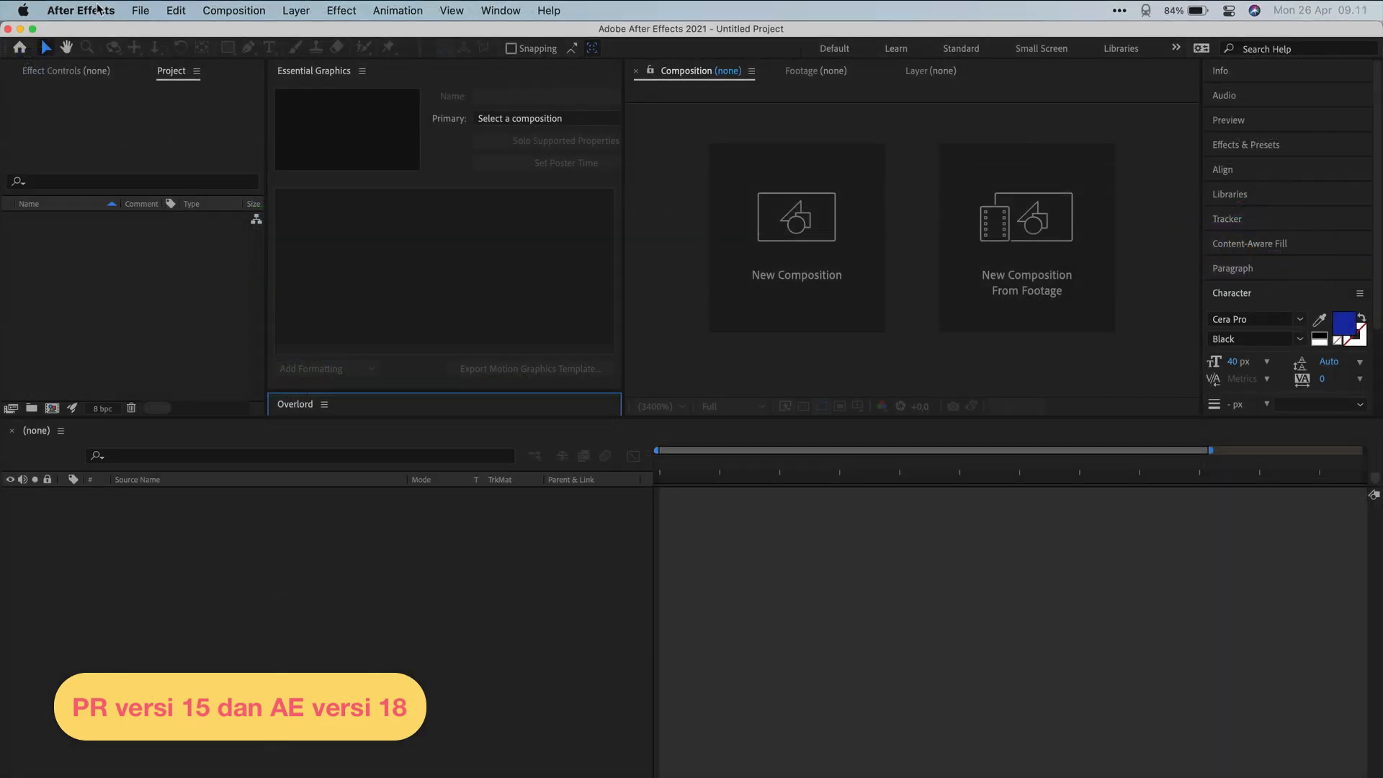
pyautogui.click(99, 10)
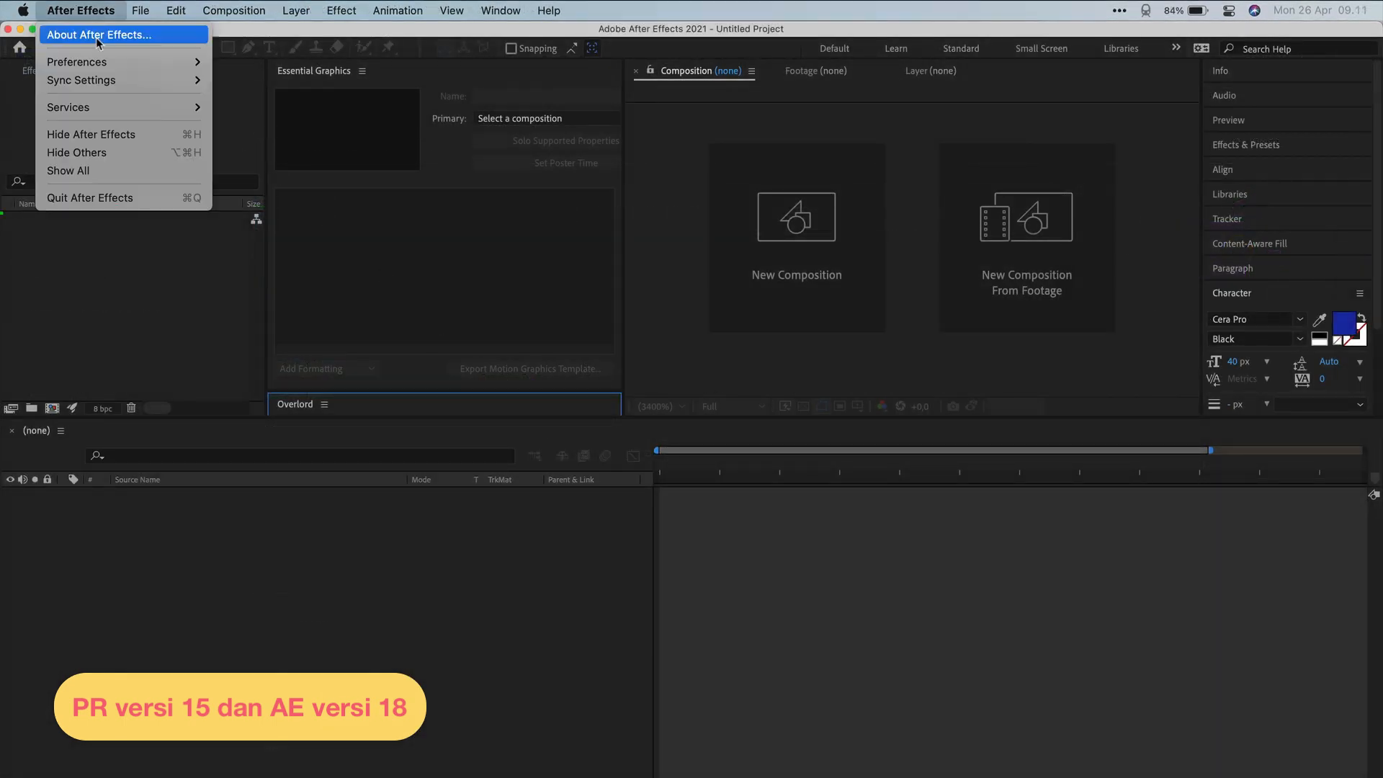
# Show the After Effects About box with its version information
pyautogui.click(99, 36)
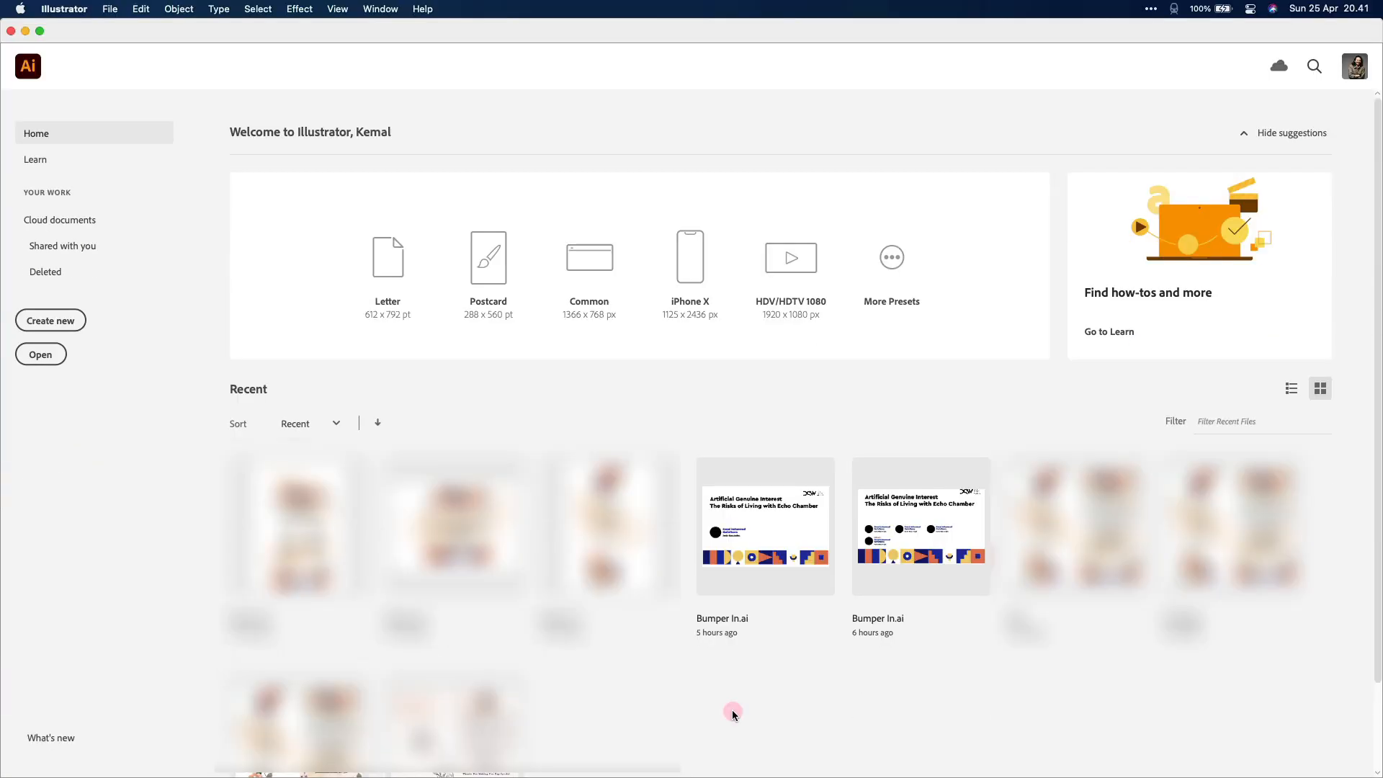
# Open the recent Bumper In.ai document and dock the floating Character panel
pyautogui.click(789, 559)
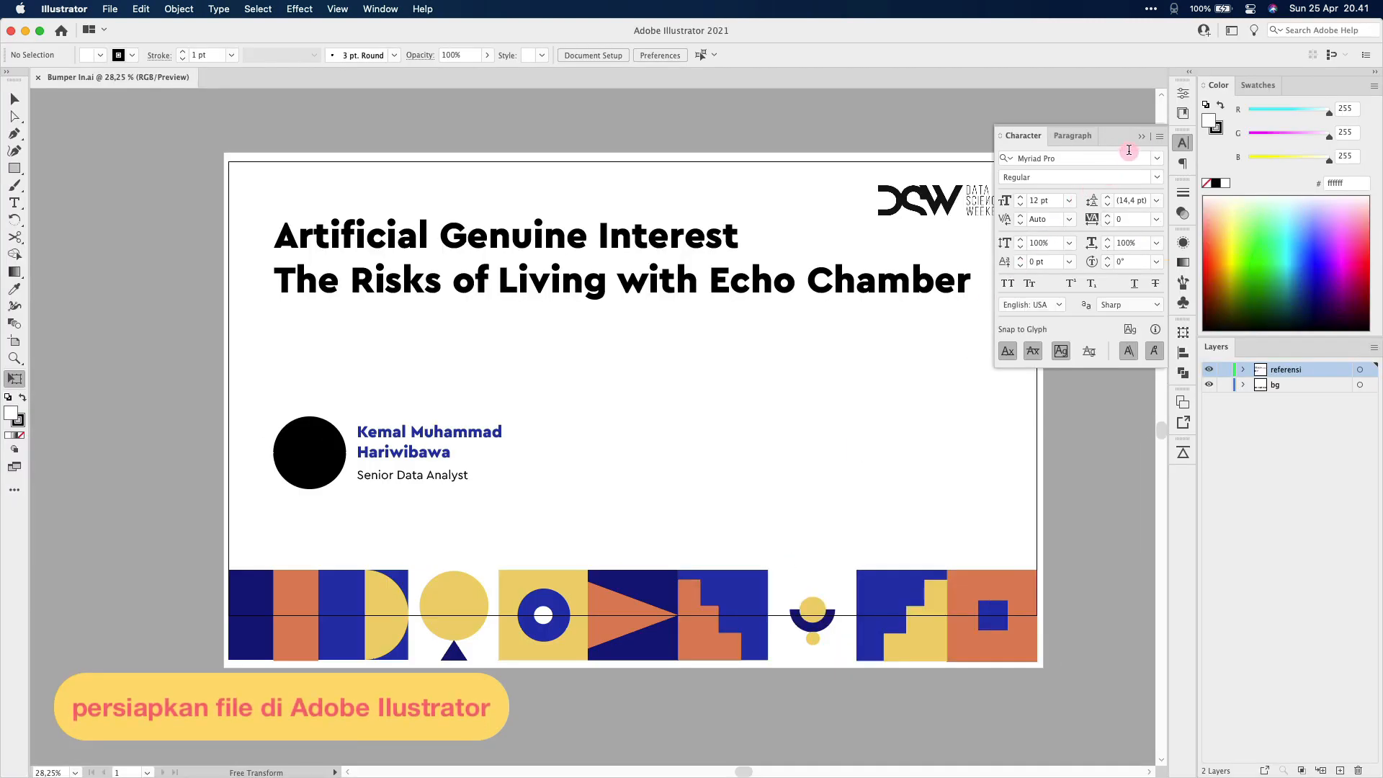
pyautogui.click(1142, 136)
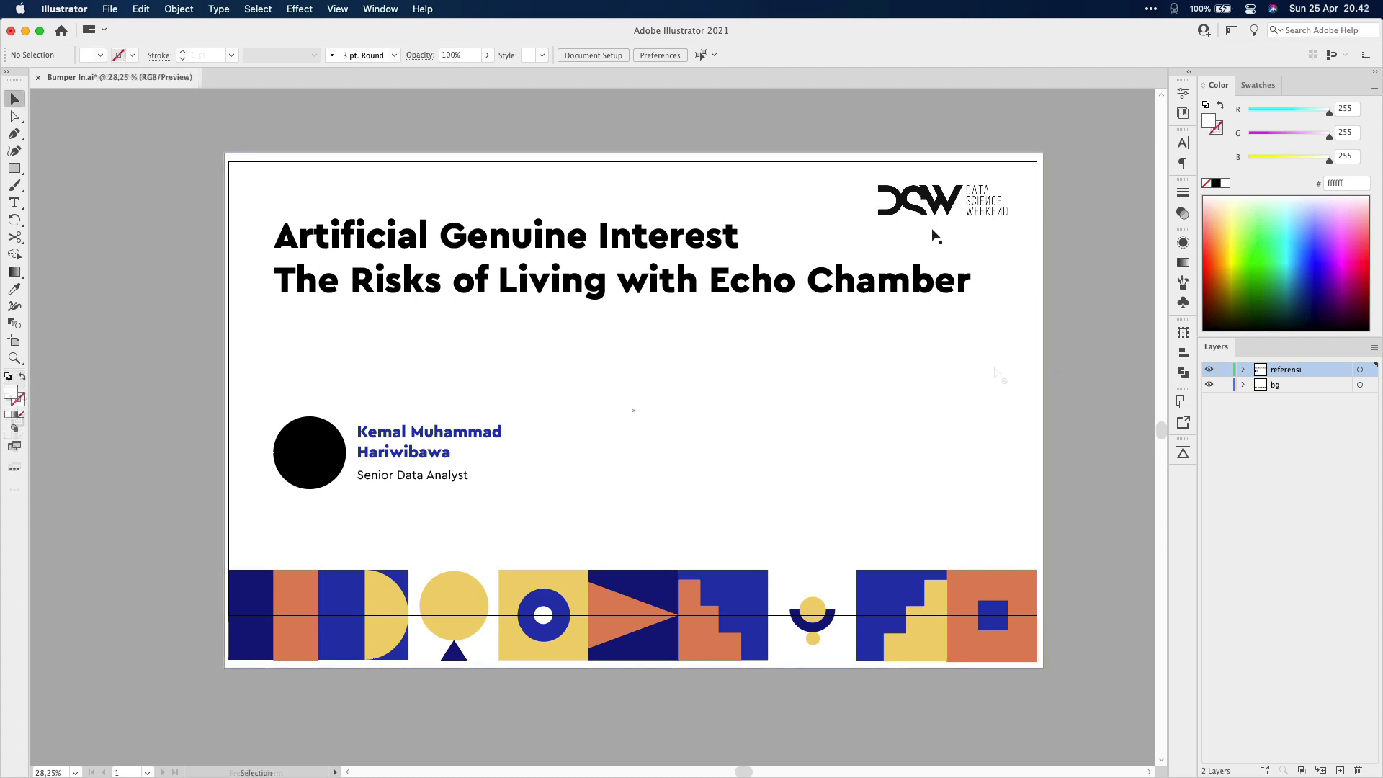
# Test-move the DSW logo to the top-left, then undo to restore its position
pyautogui.moveTo(962, 210); pyautogui.dragTo(360, 204)
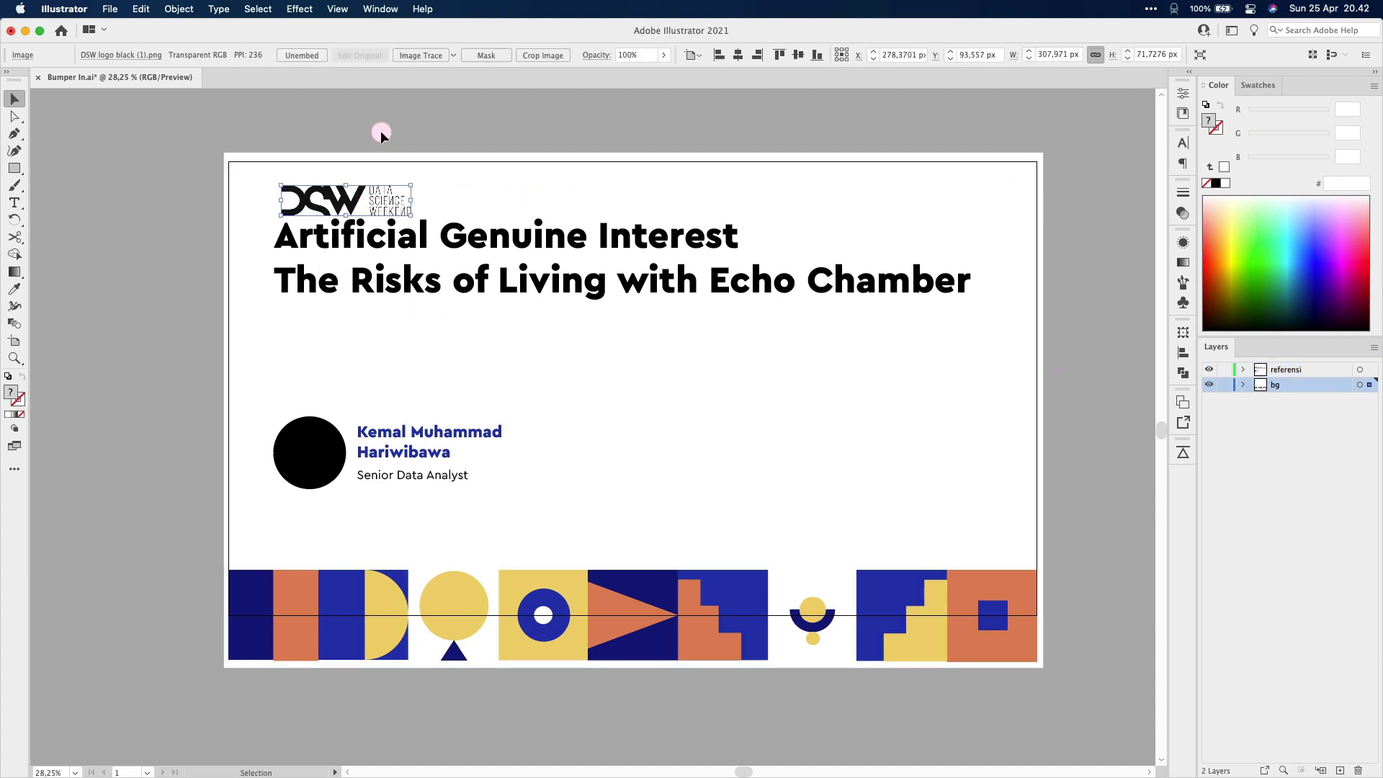
pyautogui.click(381, 132)
pyautogui.press('super+z')
pyautogui.click(420, 136)
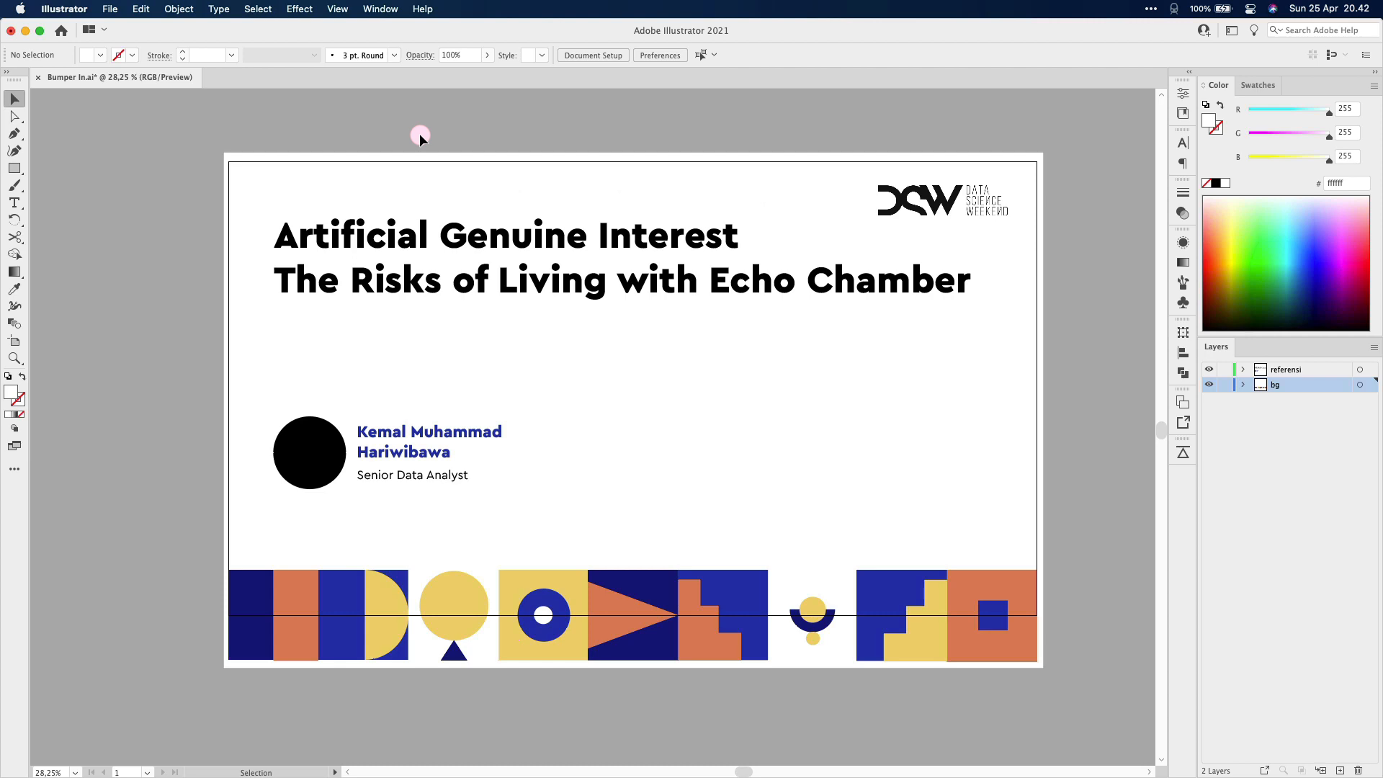
# Select the referensi layer's title, name and photo group, test-move it, and undo
pyautogui.press('e')
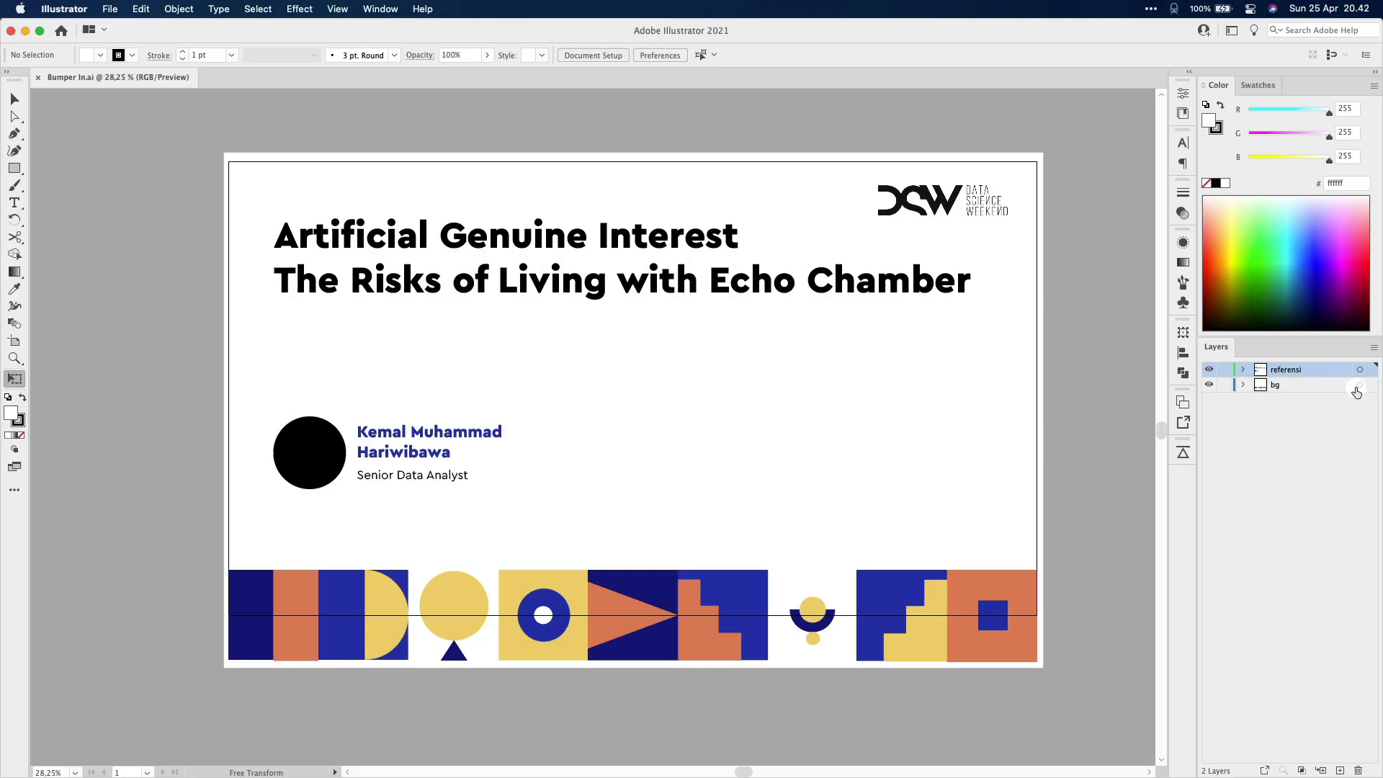
pyautogui.click(1359, 385)
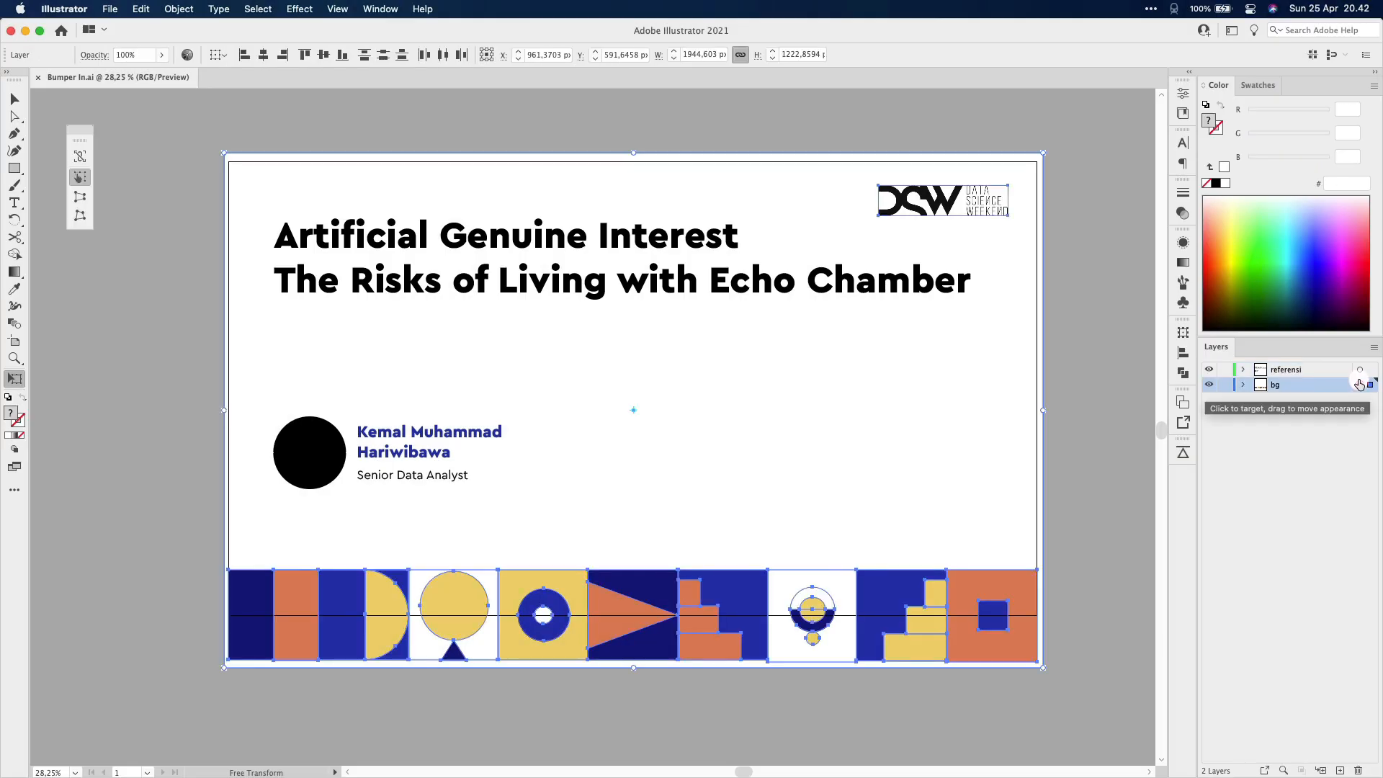
pyautogui.click(1359, 369)
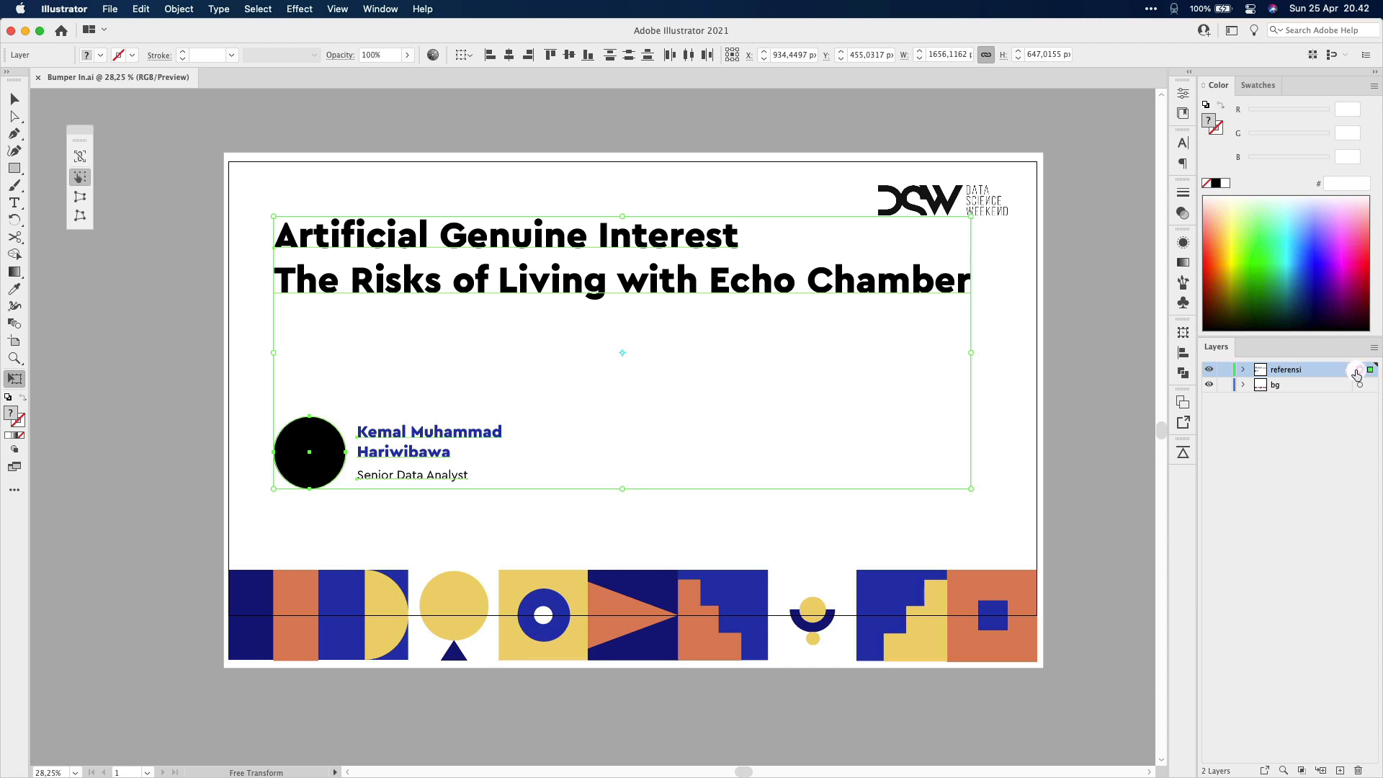
pyautogui.moveTo(318, 476); pyautogui.dragTo(497, 482)
pyautogui.press('super+z')
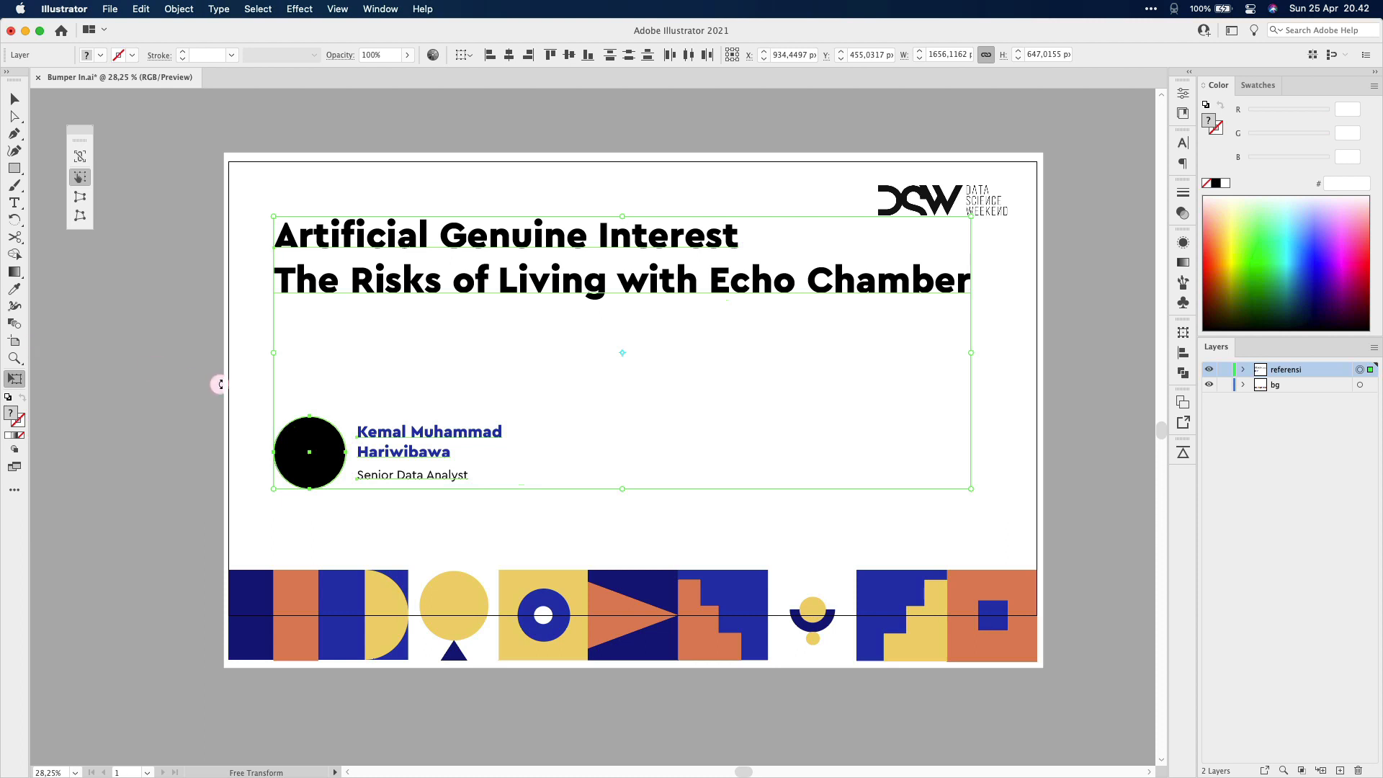
# Deselect everything and save Bumper In.ai
pyautogui.press('v')
pyautogui.click(419, 132)
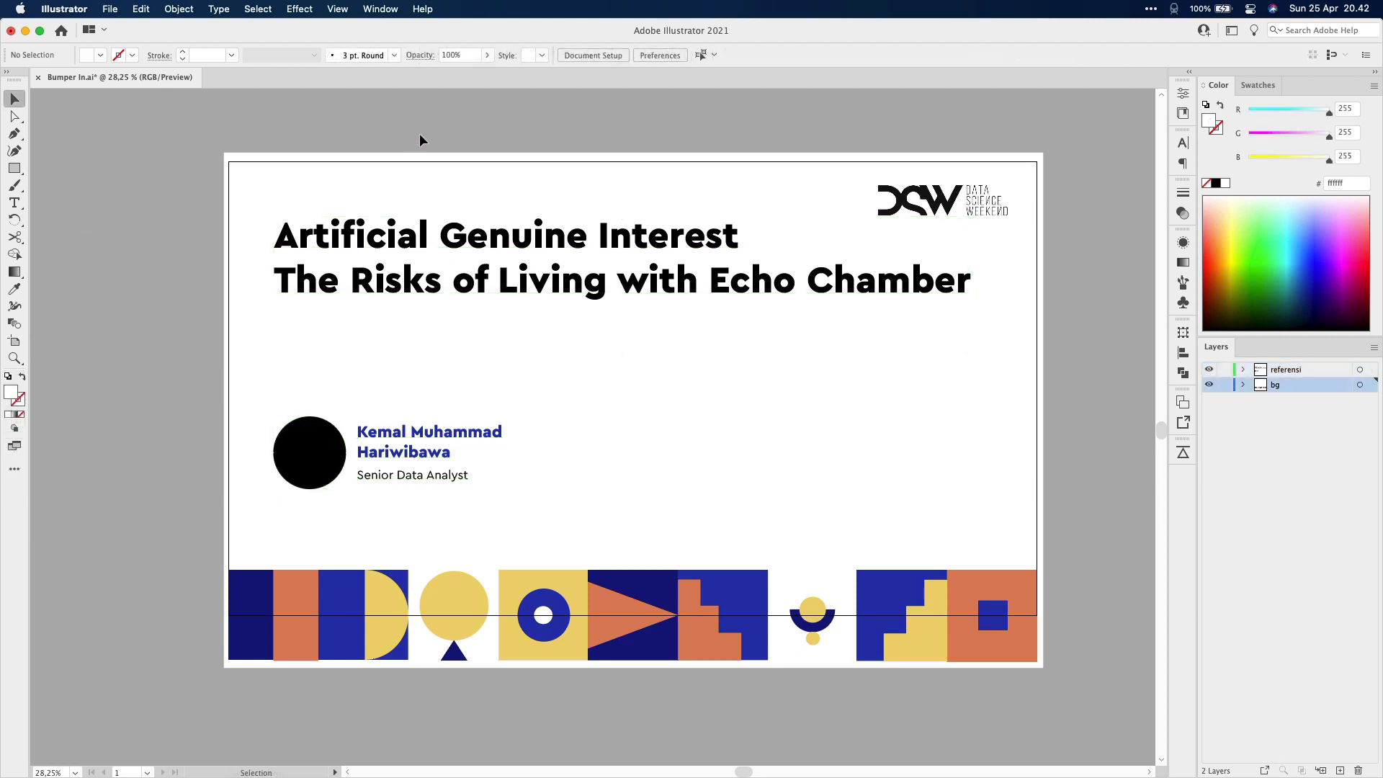
pyautogui.click(109, 8)
pyautogui.click(138, 148)
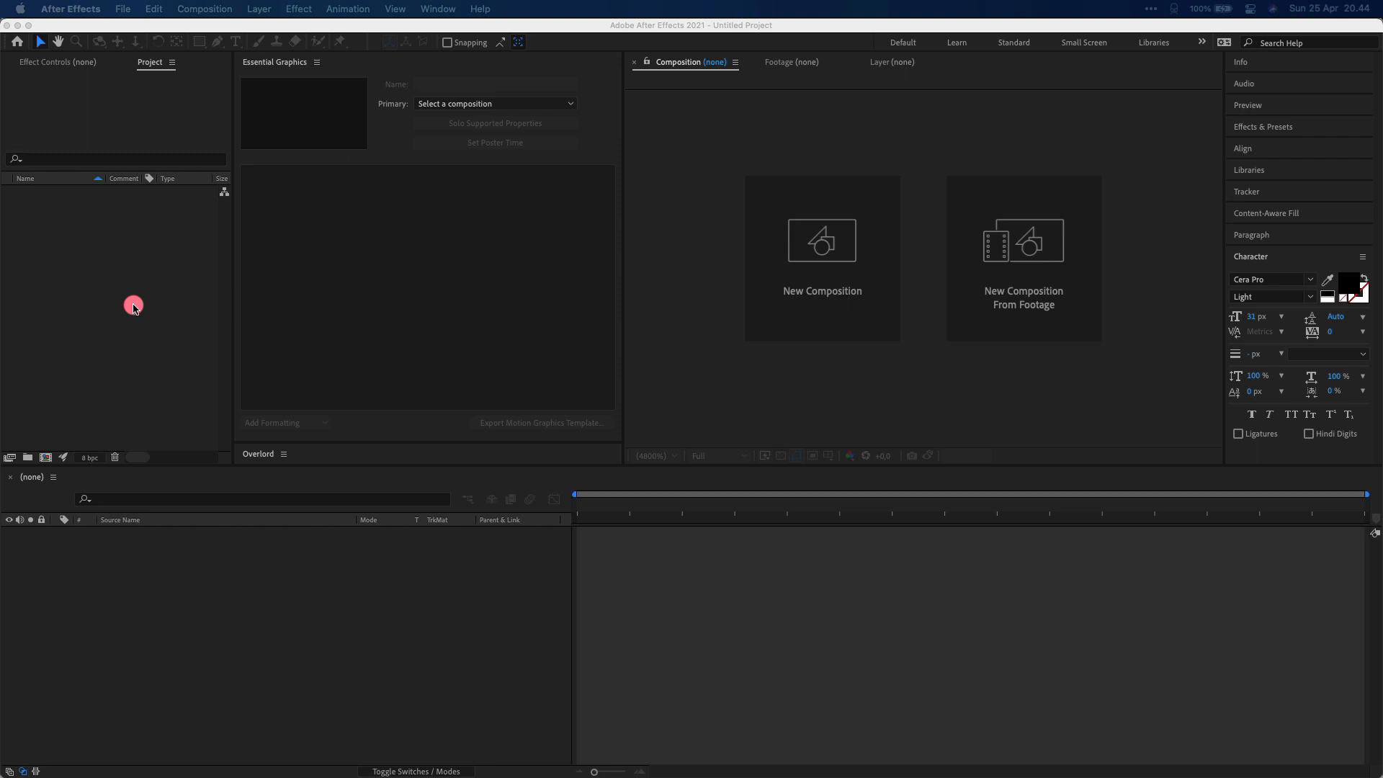
# Bring Bumper In.ai into the project via File > Import > File
pyautogui.doubleClick(133, 306)
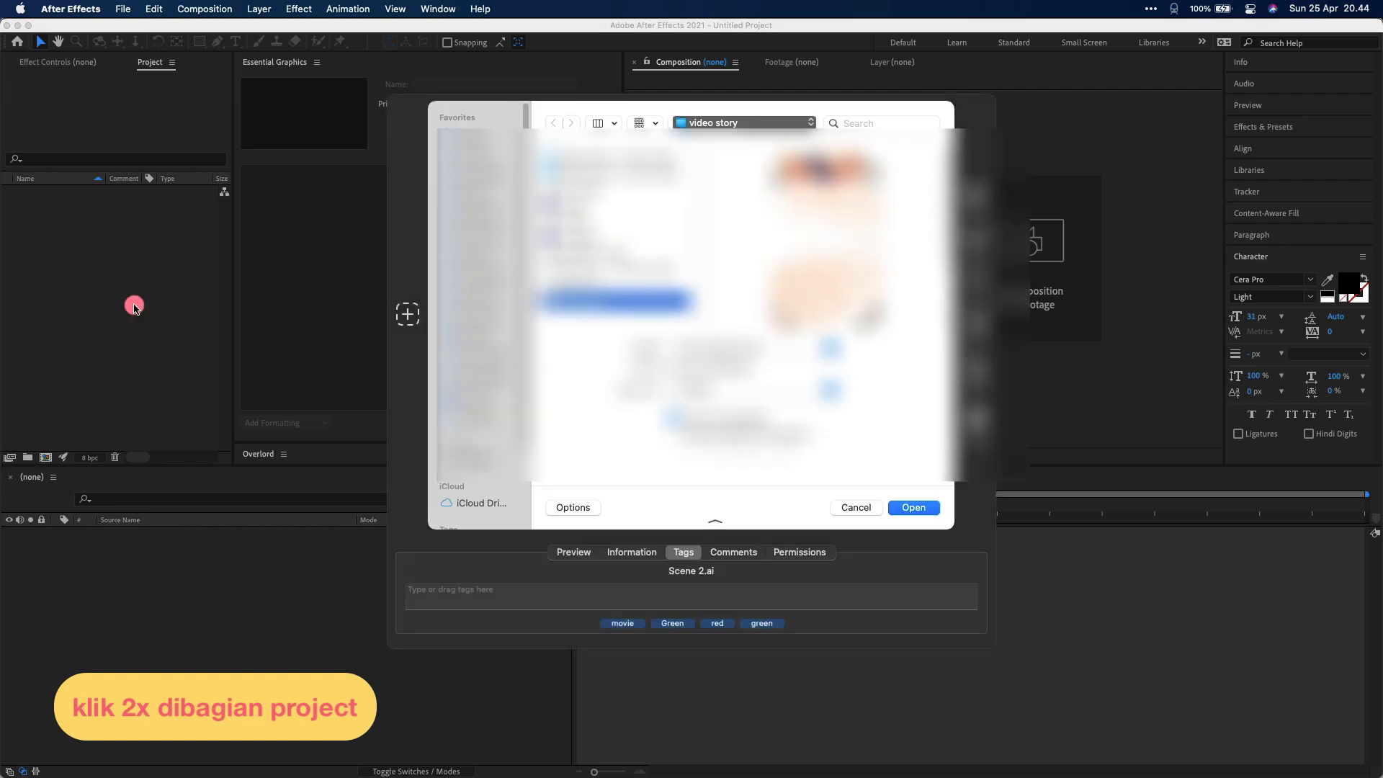
pyautogui.click(864, 508)
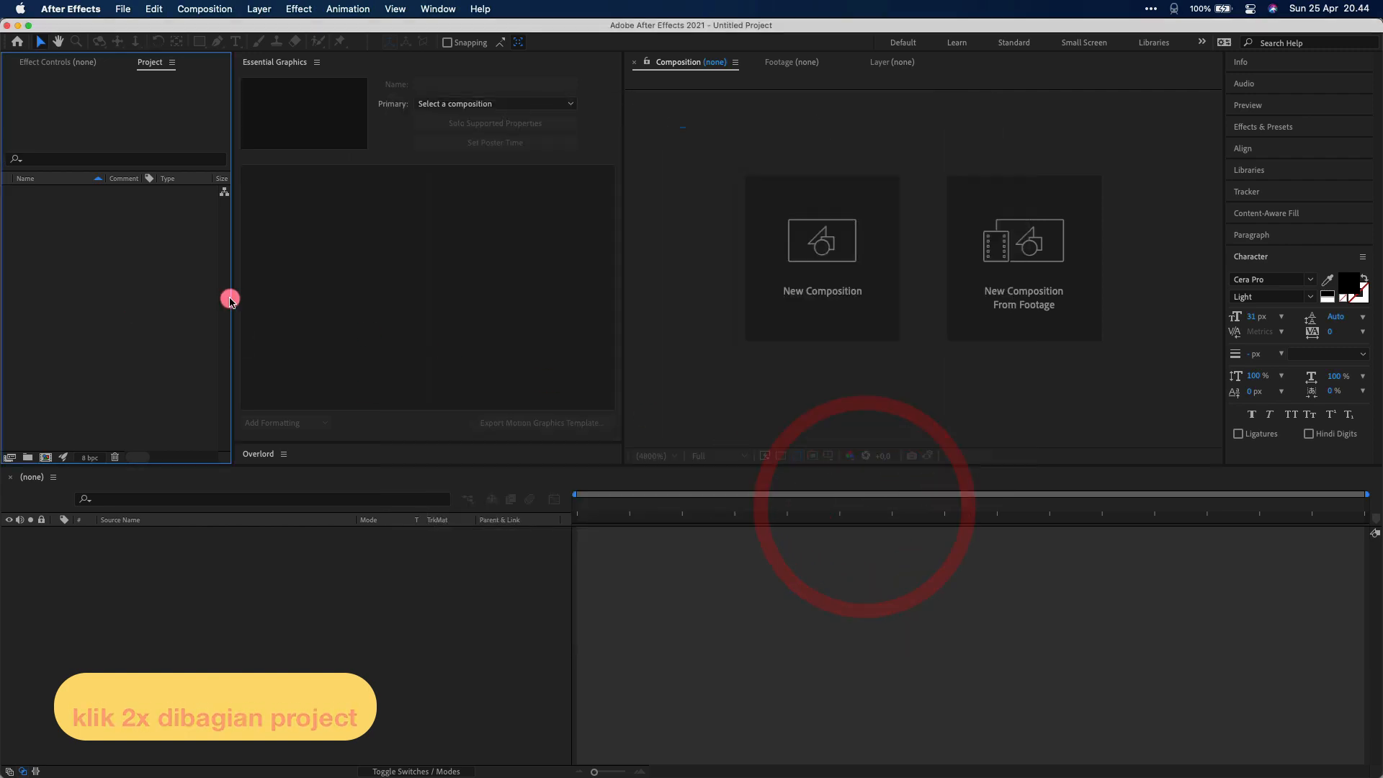
pyautogui.click(123, 7)
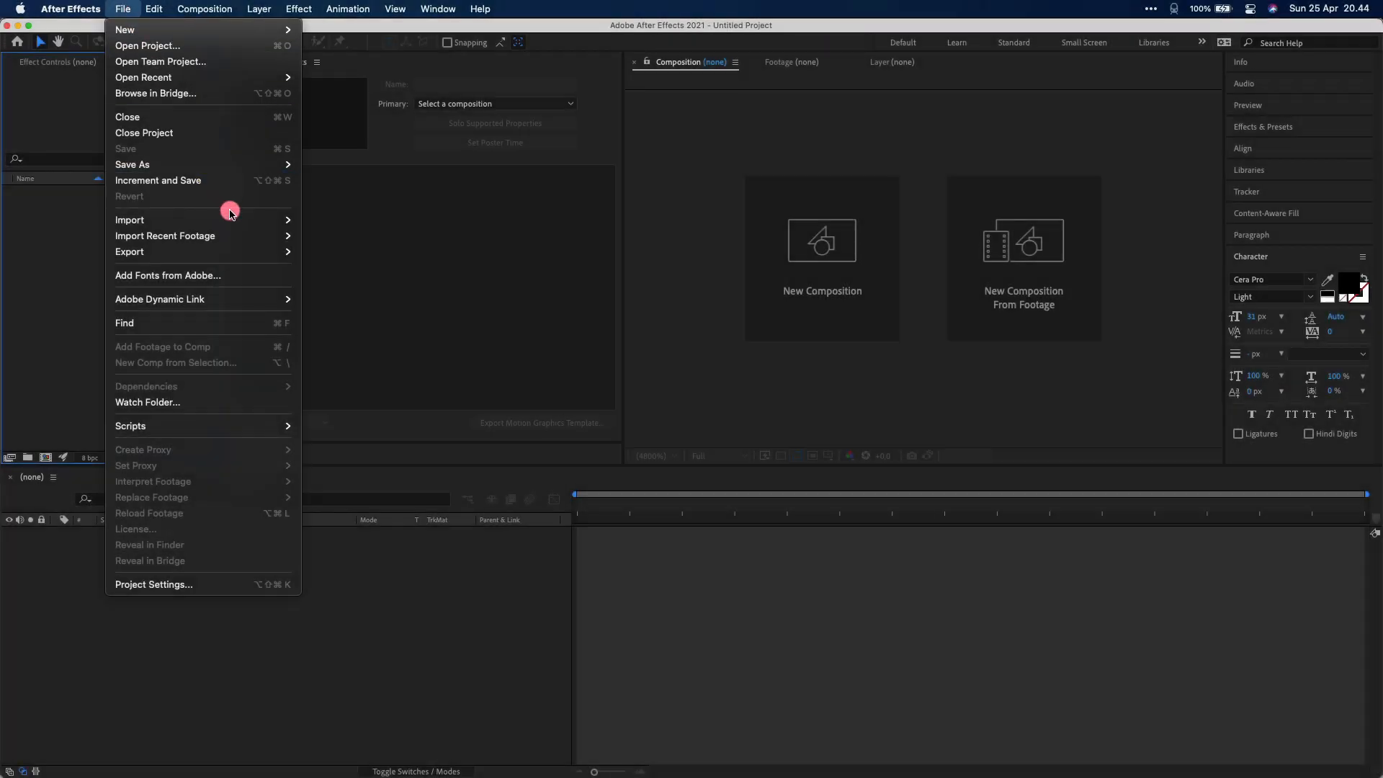
pyautogui.moveTo(229, 218)
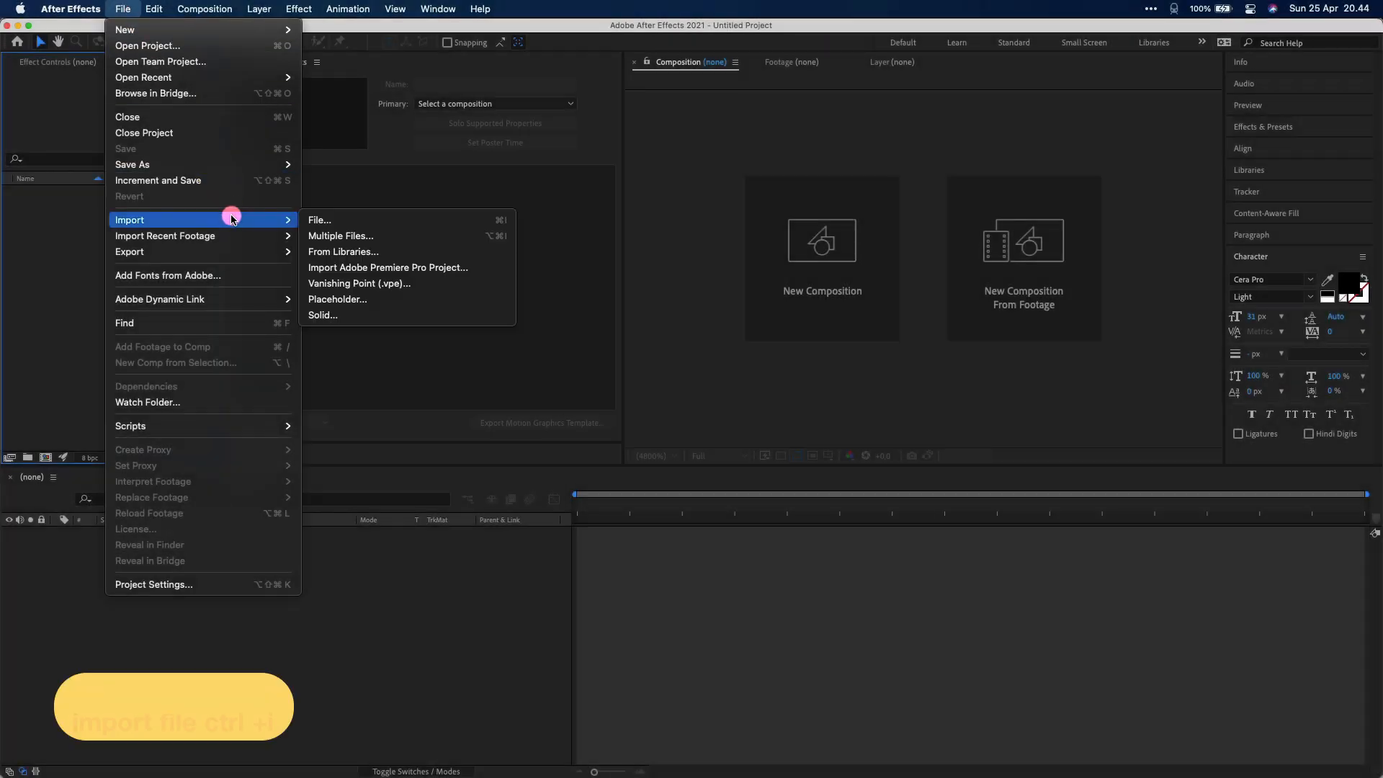
pyautogui.click(318, 222)
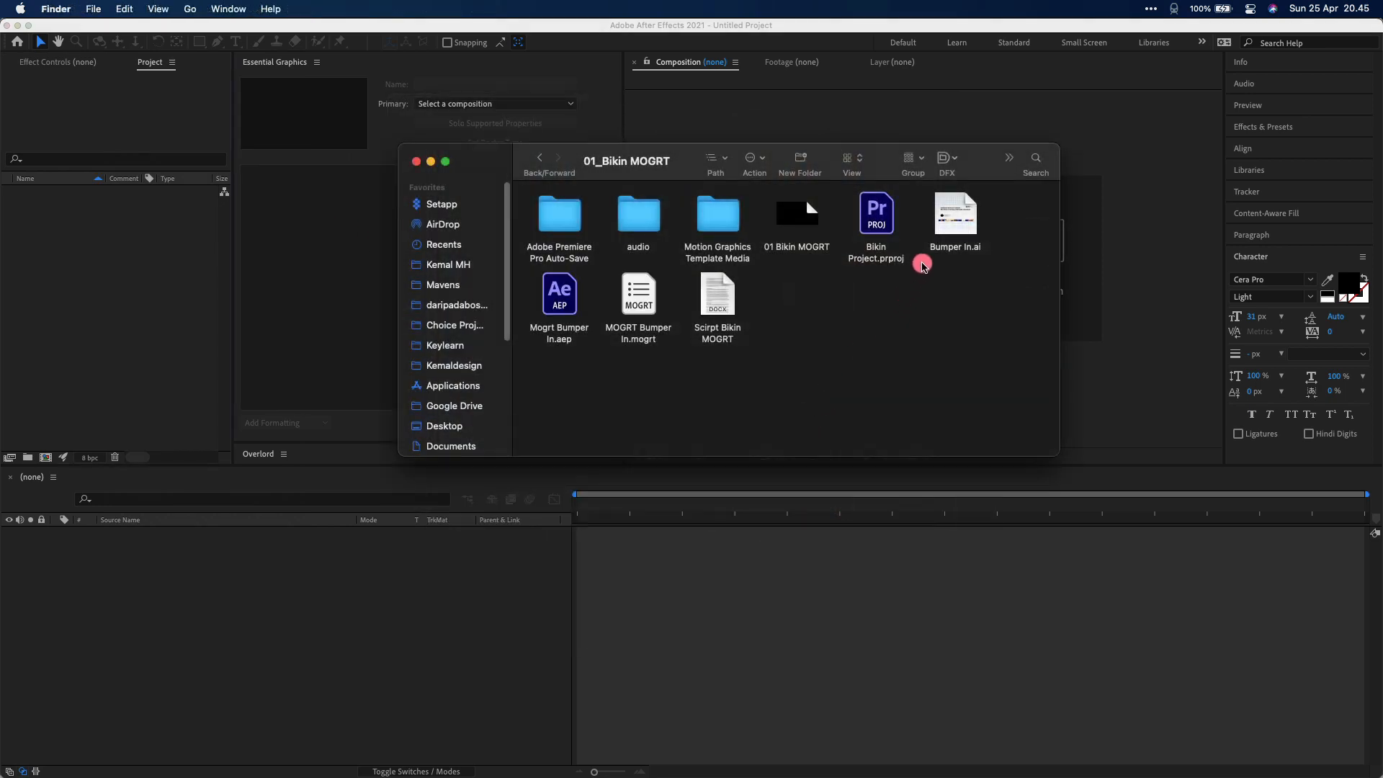
pyautogui.moveTo(956, 228); pyautogui.dragTo(136, 243)
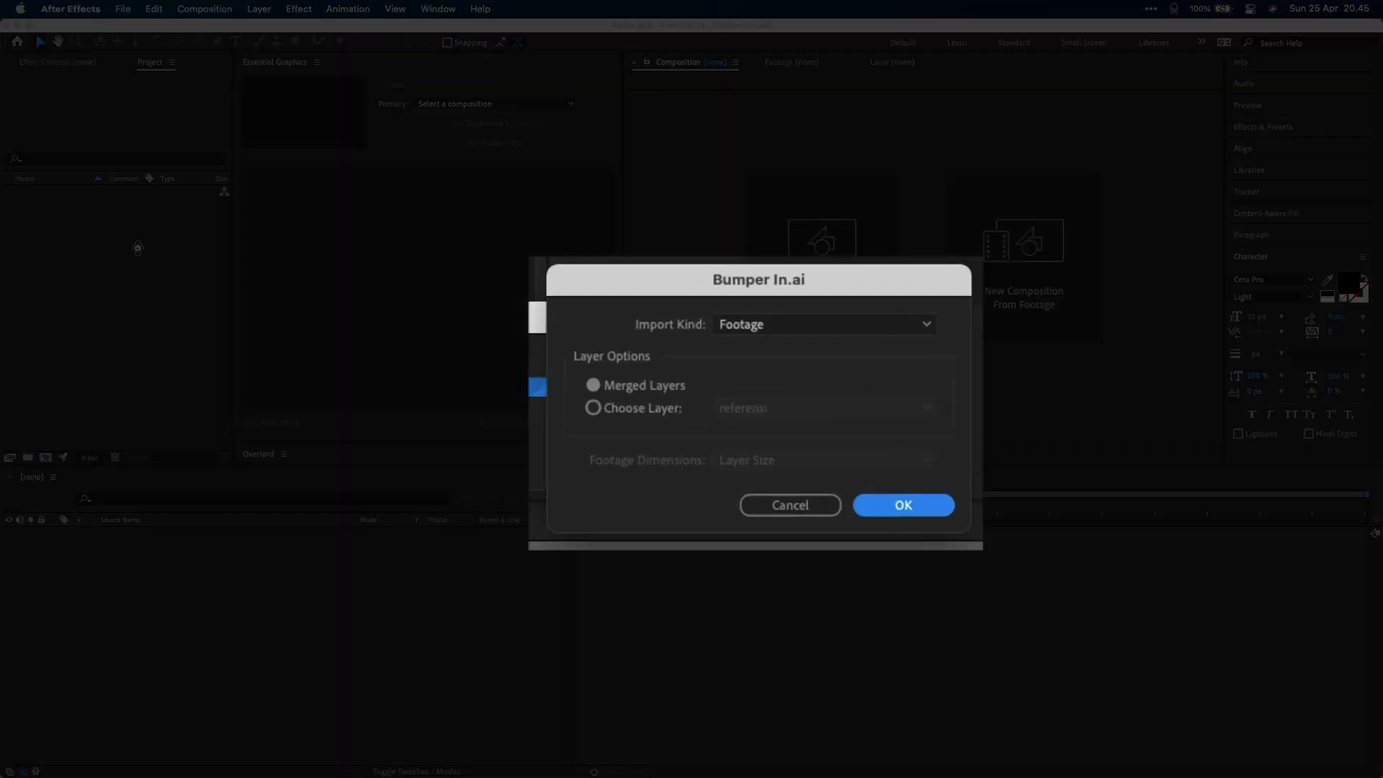
# Import it as a Composition with Layer Size footage dimensions
pyautogui.click(791, 324)
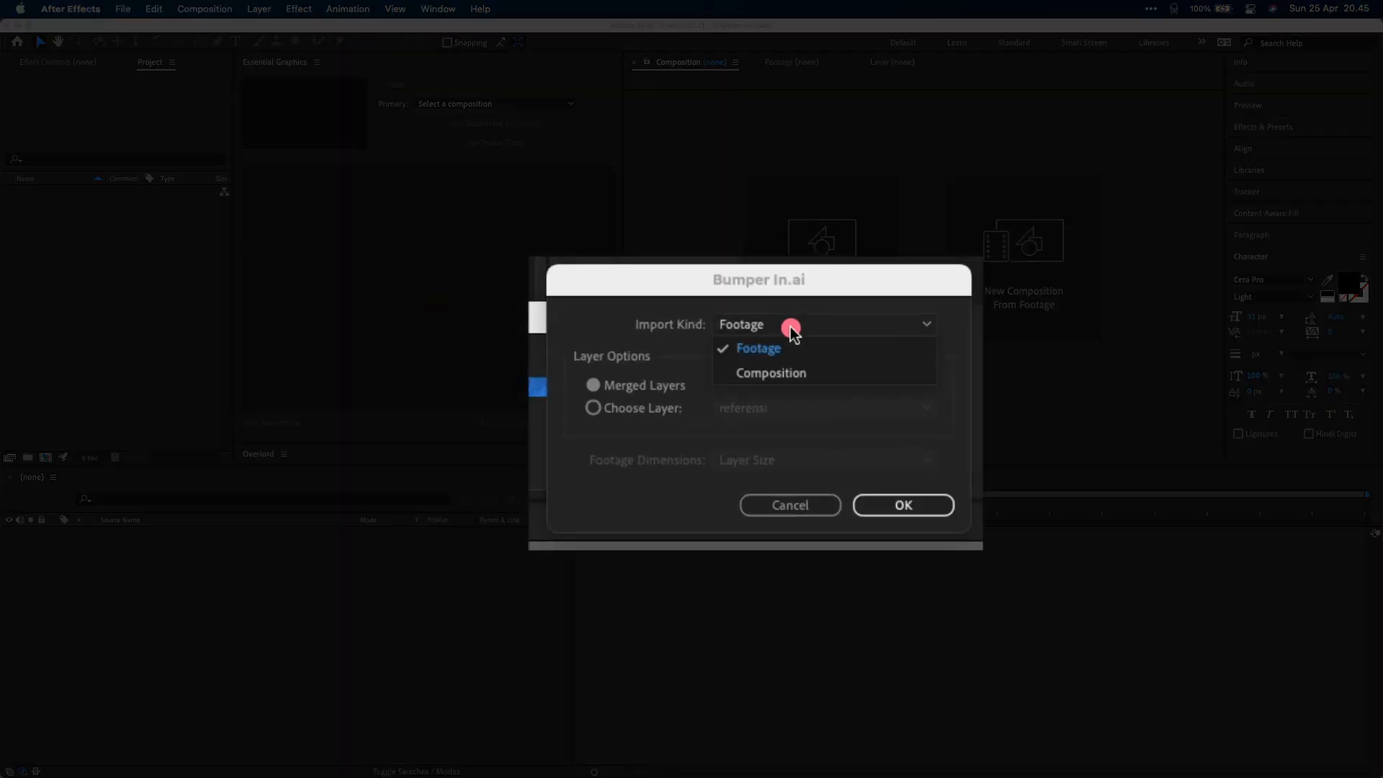
pyautogui.click(787, 375)
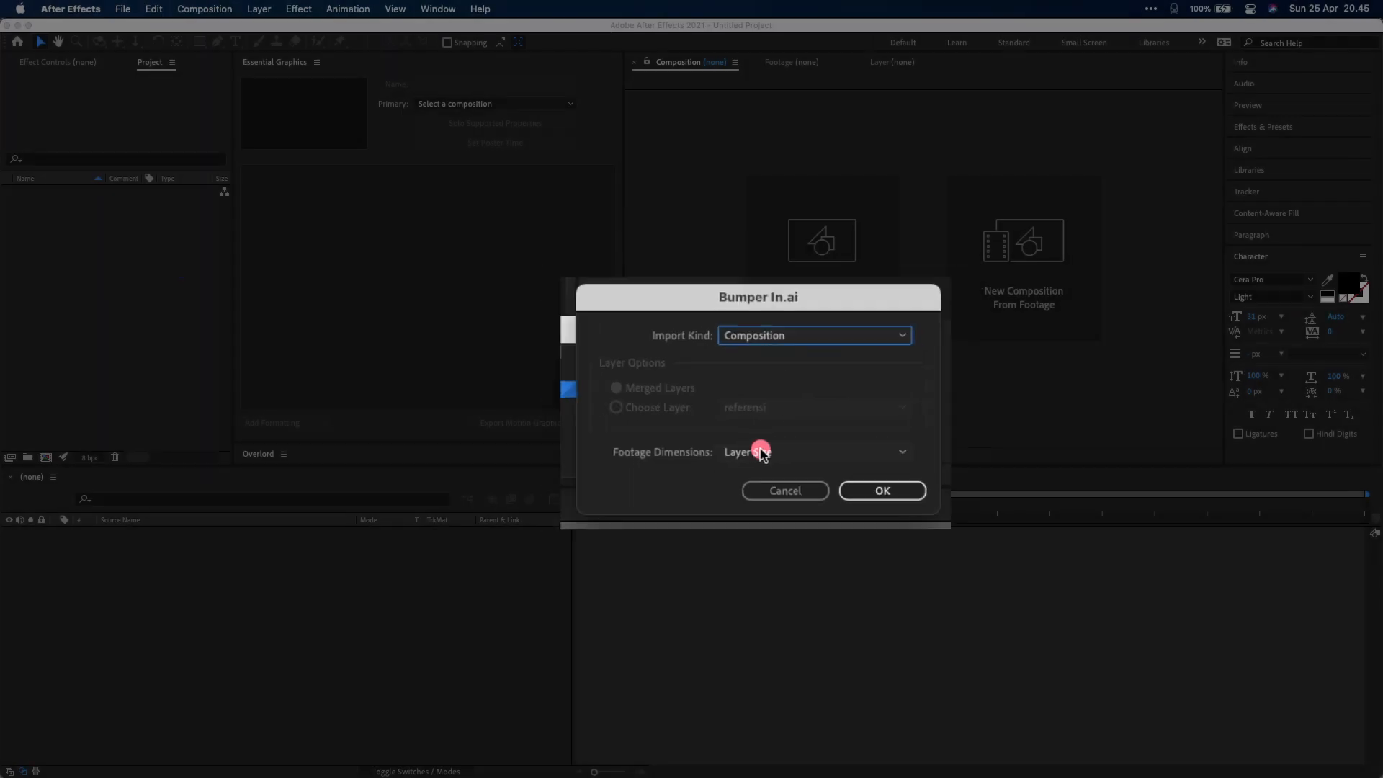
pyautogui.click(756, 462)
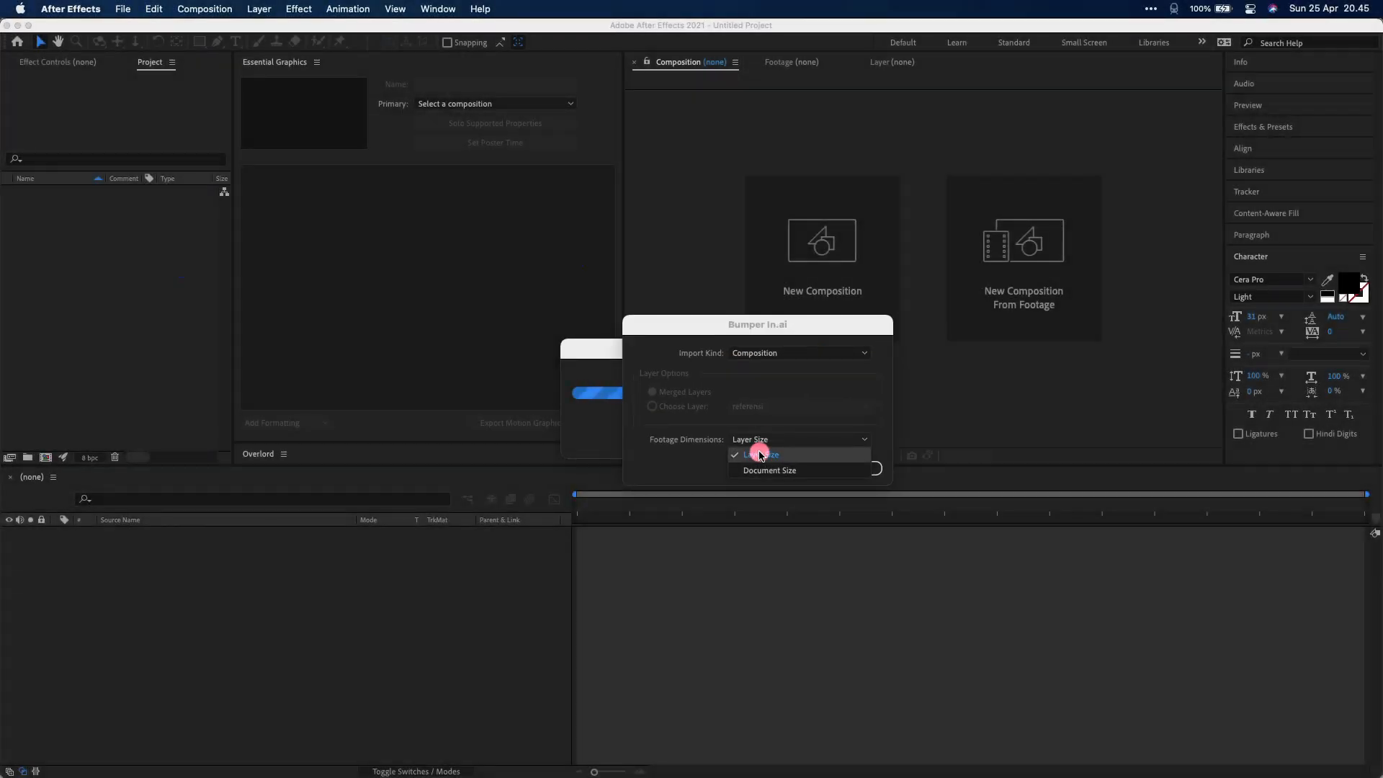
pyautogui.click(760, 456)
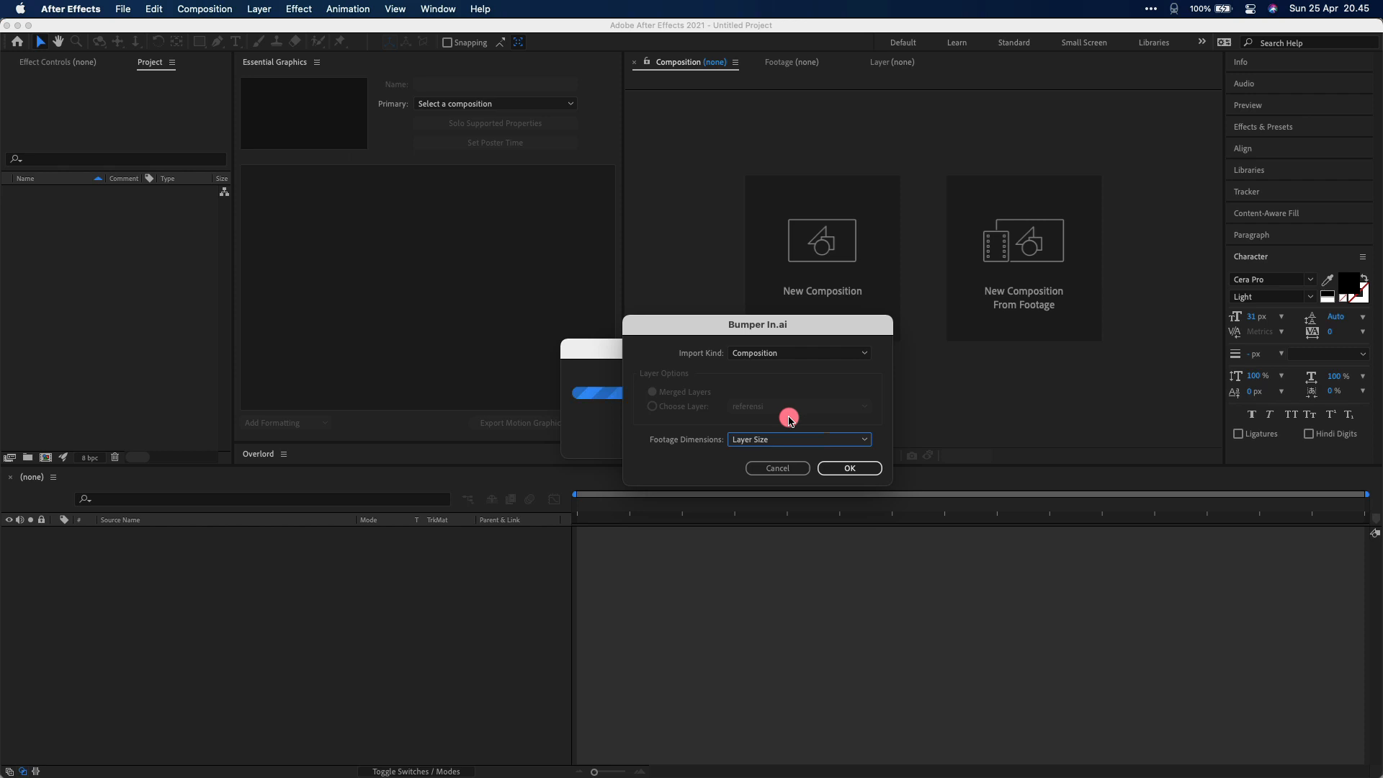
pyautogui.click(853, 469)
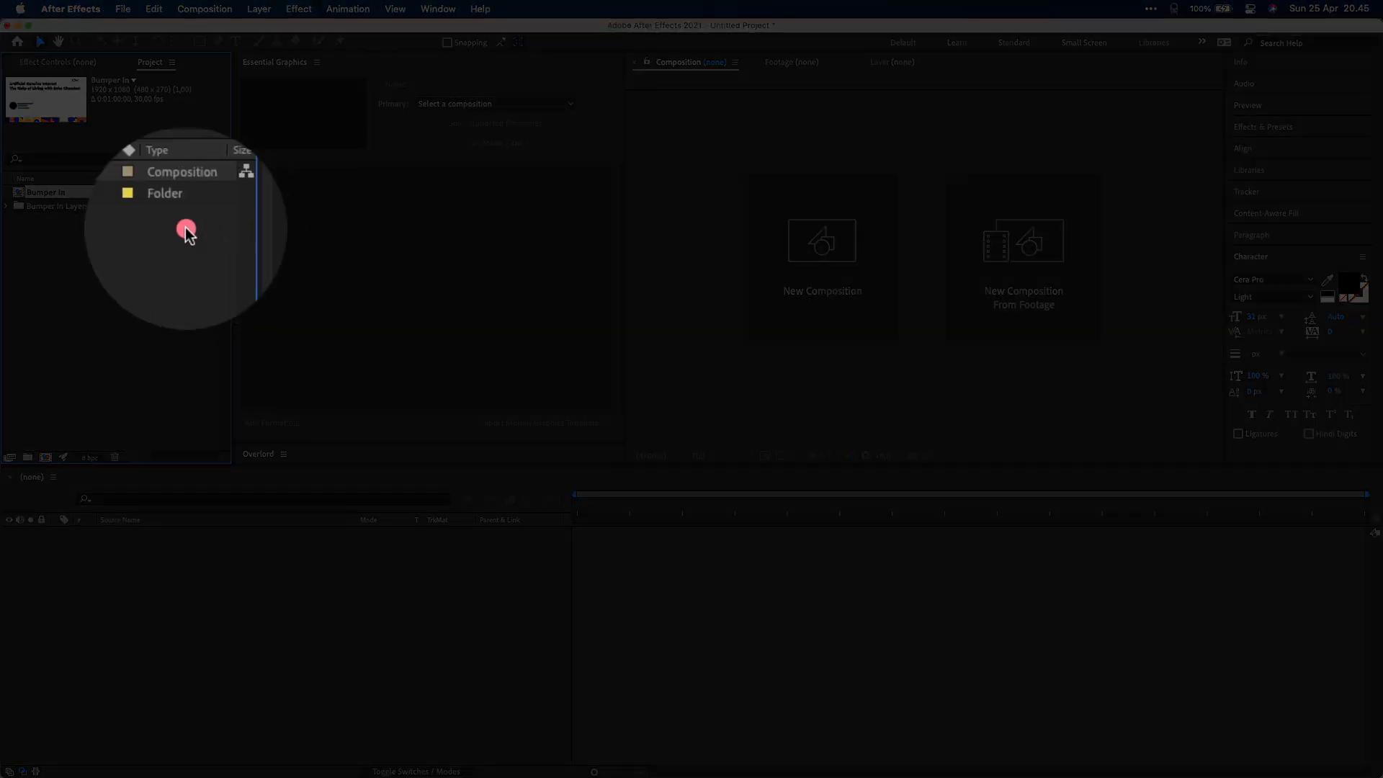
# Open the Bumper In composition, undo an accidental bg move, and switch to the Default workspace
pyautogui.doubleClick(57, 192)
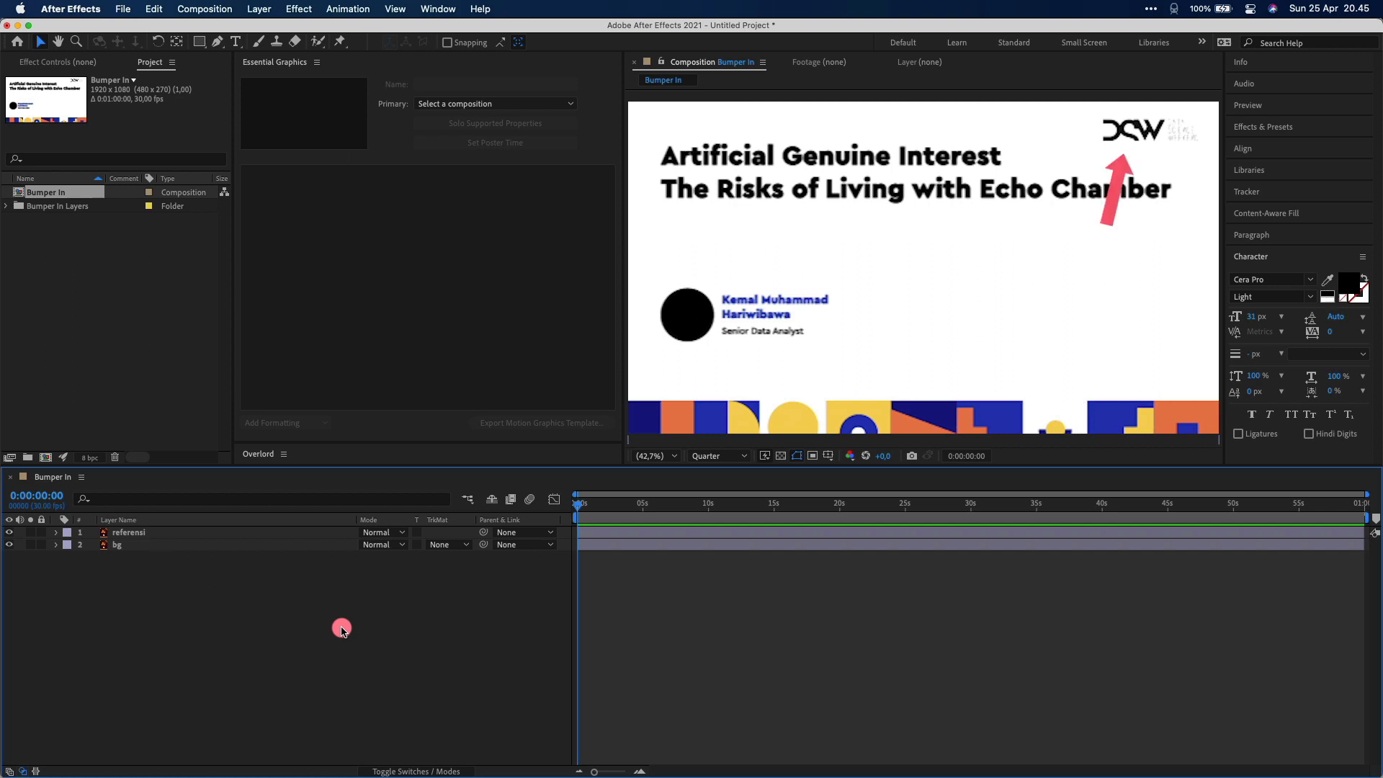
pyautogui.click(1112, 128)
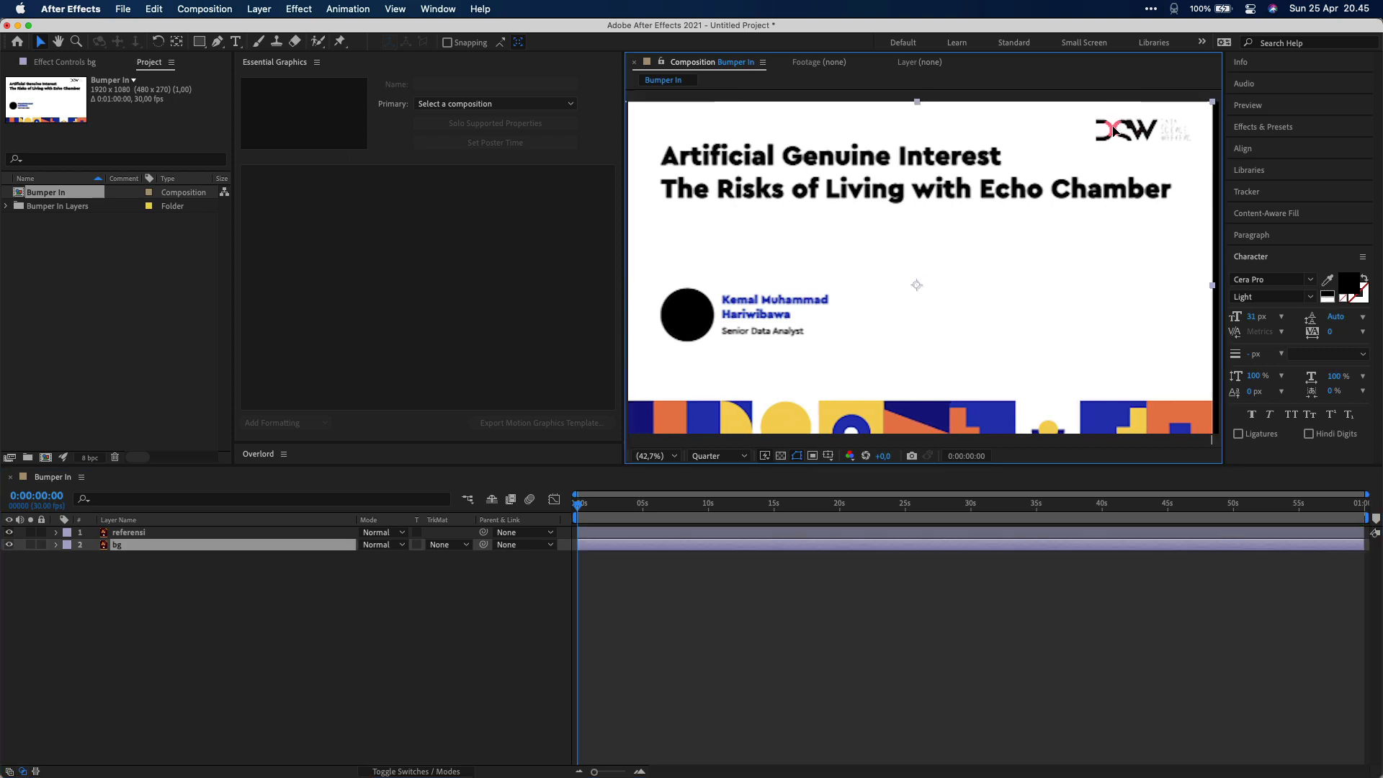
pyautogui.moveTo(1113, 128); pyautogui.dragTo(857, 134)
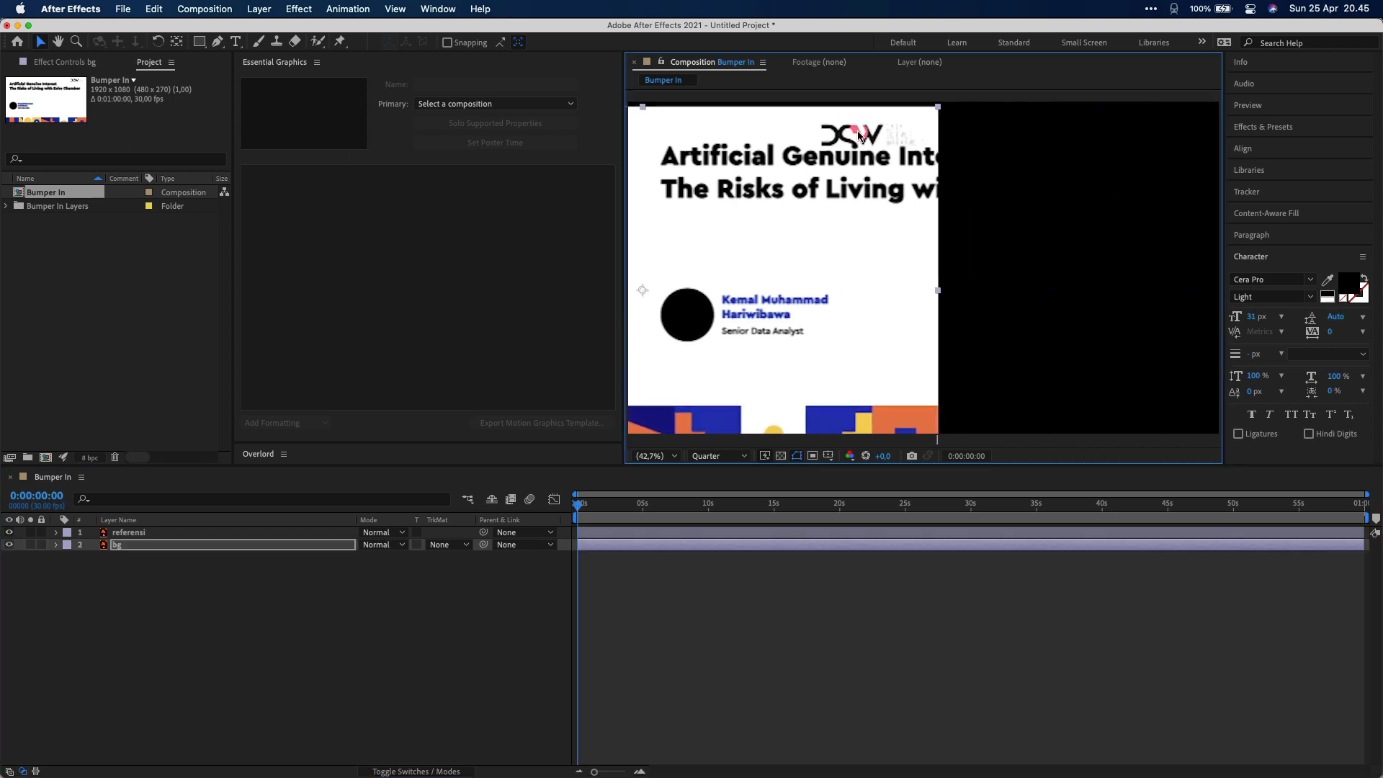
pyautogui.press('super+z')
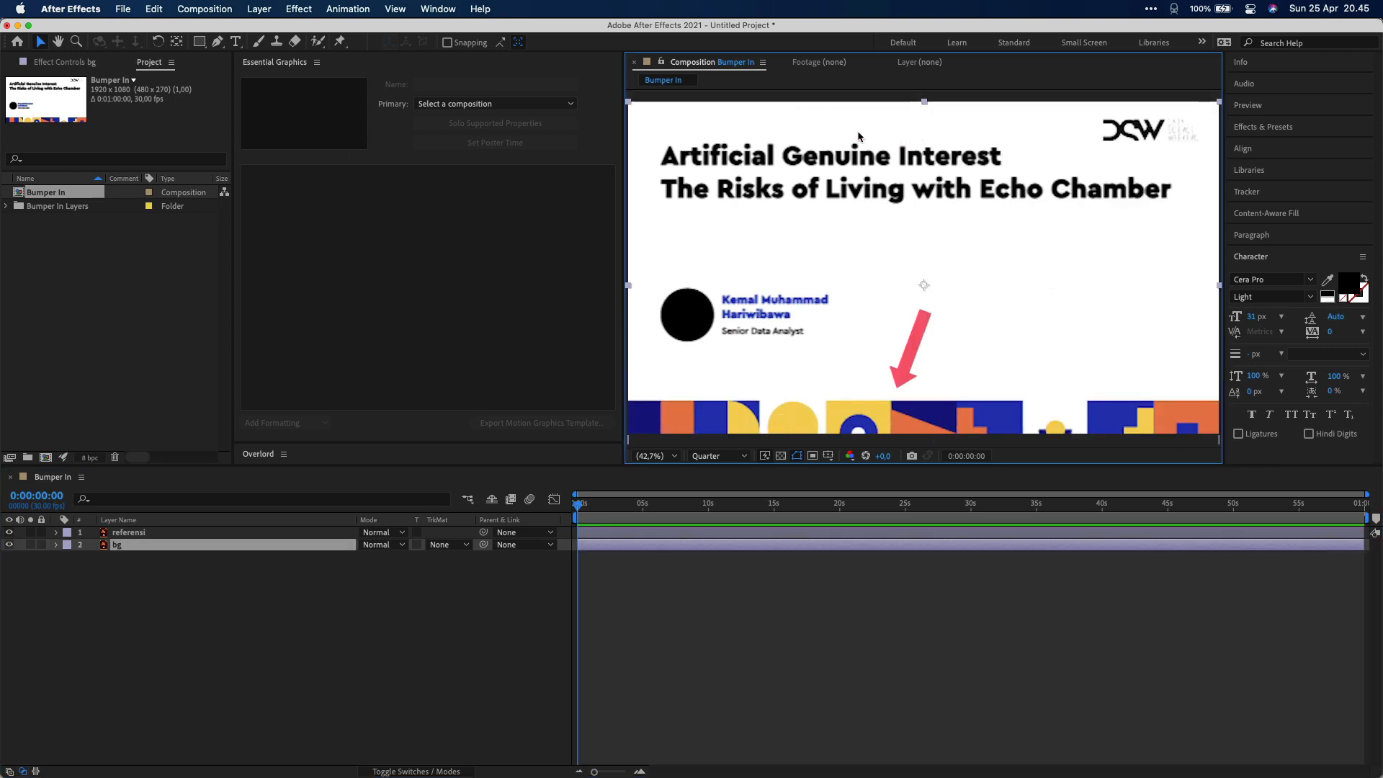
pyautogui.click(903, 43)
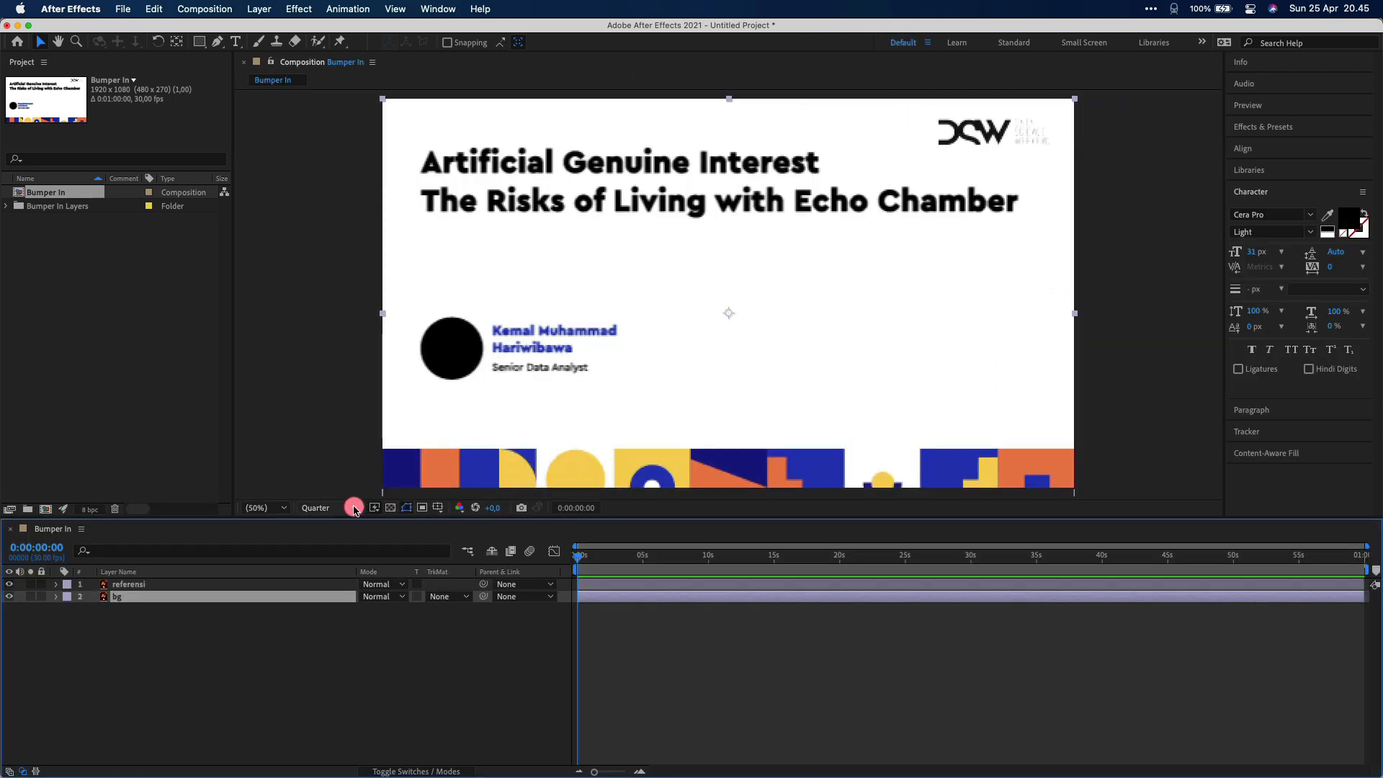
# Set the viewer resolution to Full and reveal the referensi layer's Opacity (100%)
pyautogui.click(354, 509)
pyautogui.click(339, 536)
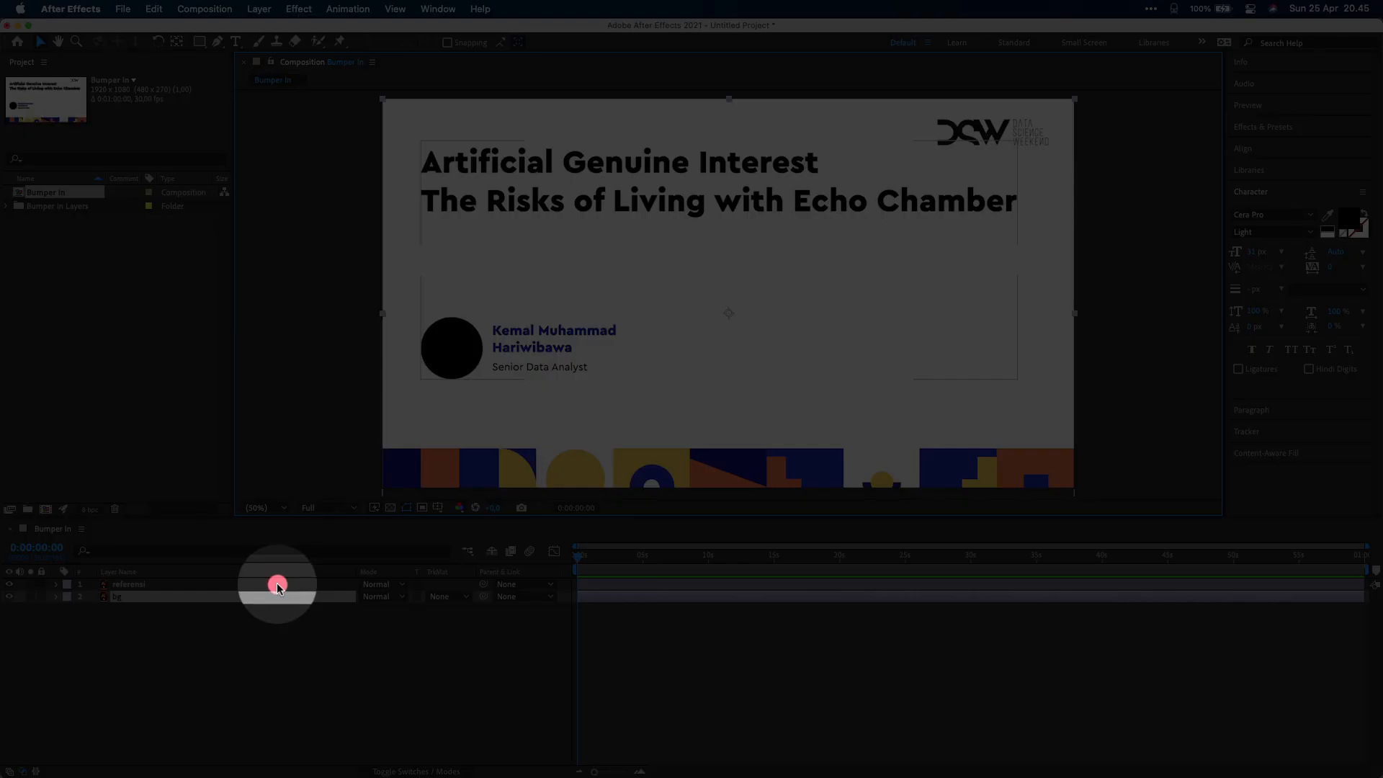
pyautogui.click(277, 584)
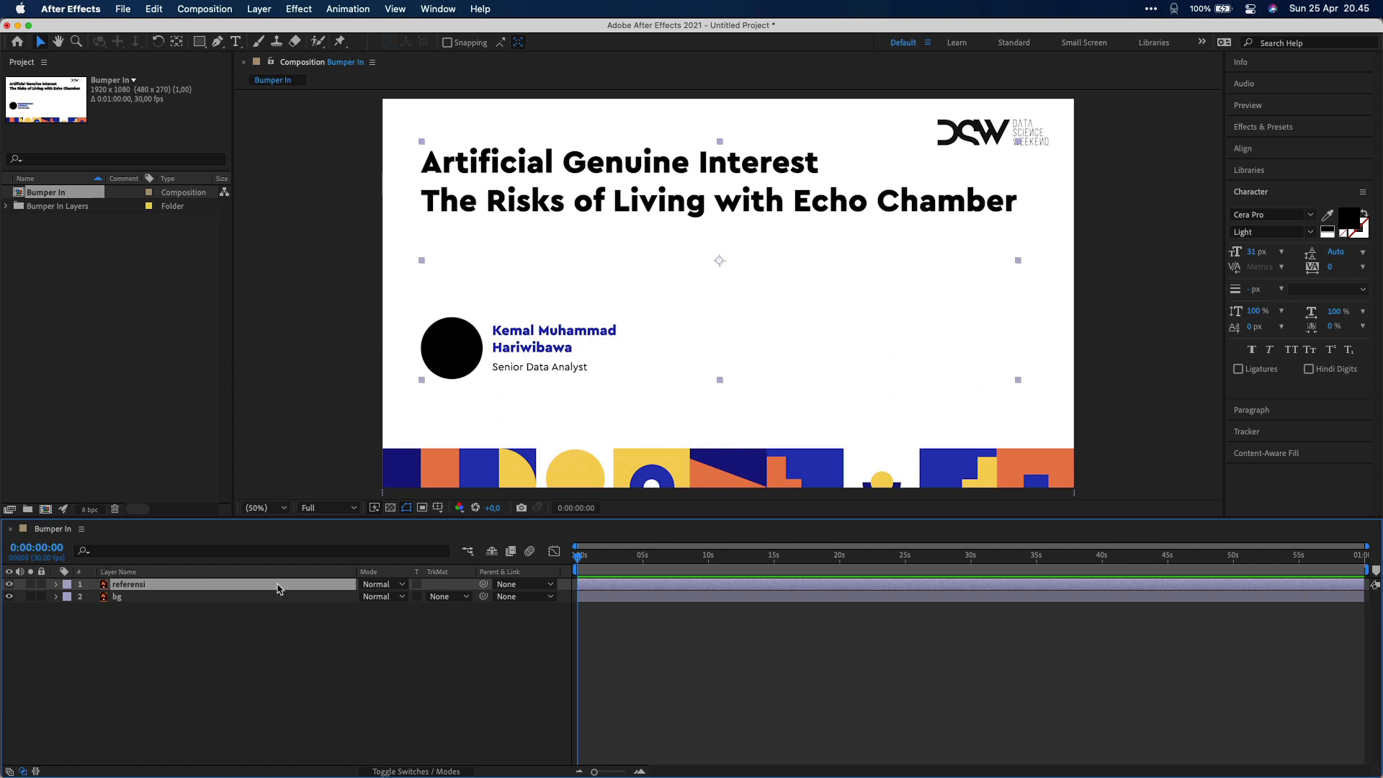
pyautogui.press('t')
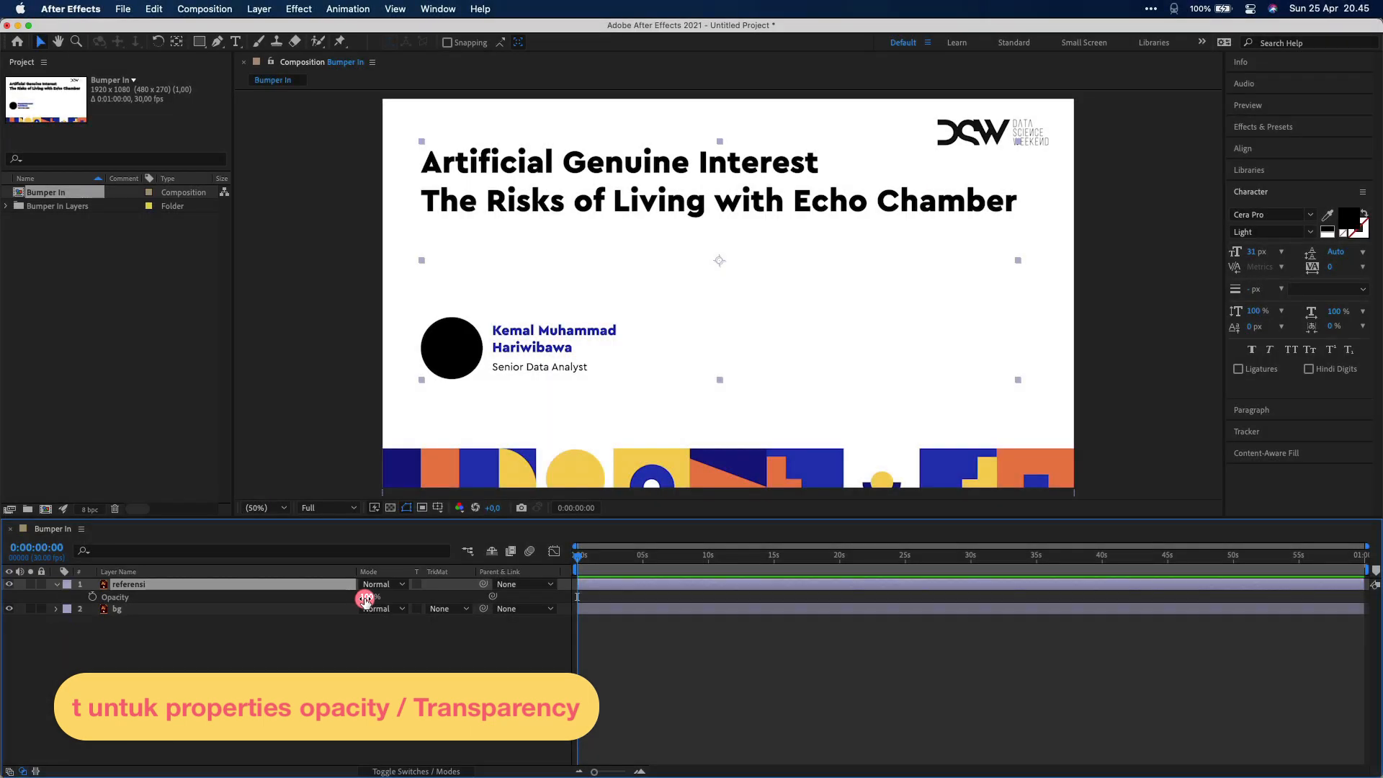
# Drop the referensi layer's Opacity to 20% and lock the layer
pyautogui.click(365, 597)
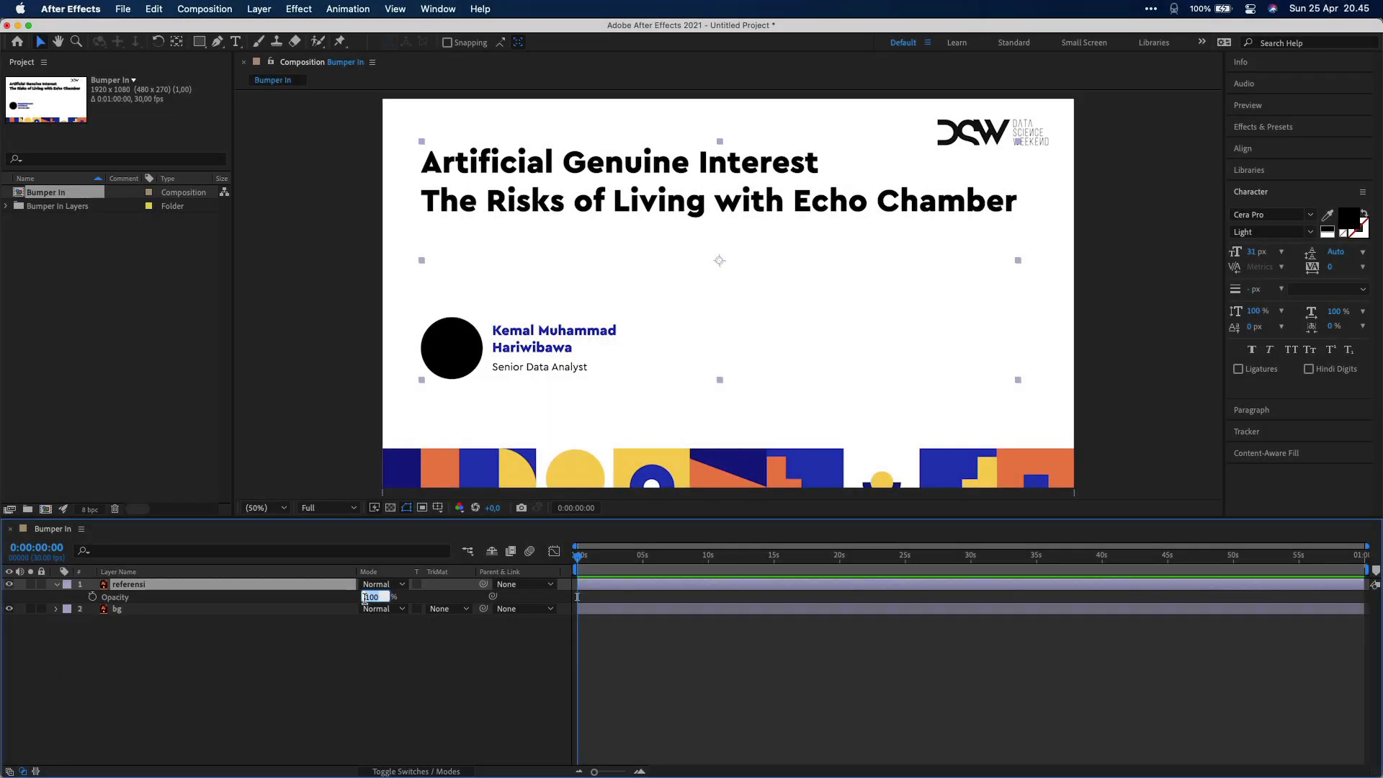
pyautogui.write('20')
pyautogui.press('Return')
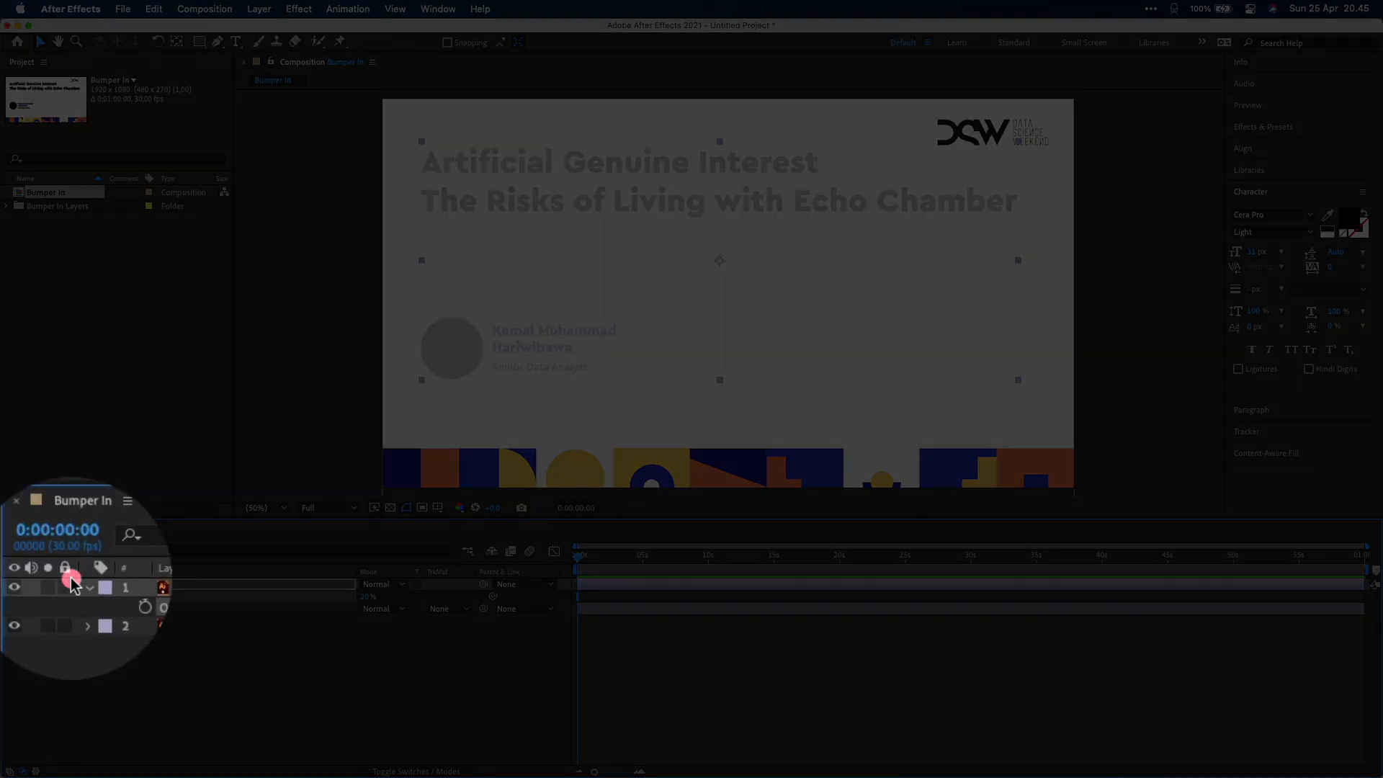
pyautogui.click(41, 583)
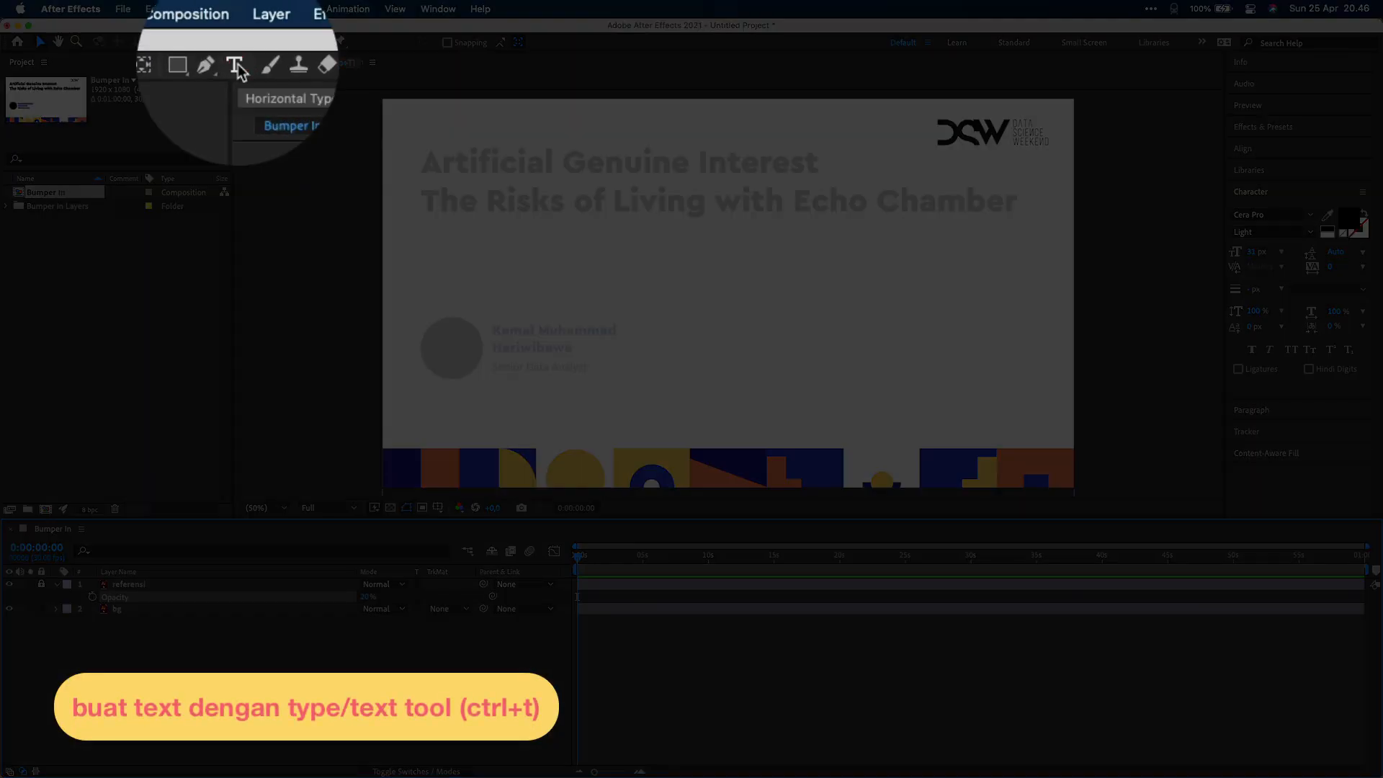
# Type the two-line title 'Artificial Genuine Interest' / 'The Risk of Living with Echo Chamber' in a paragraph box
pyautogui.click(235, 41)
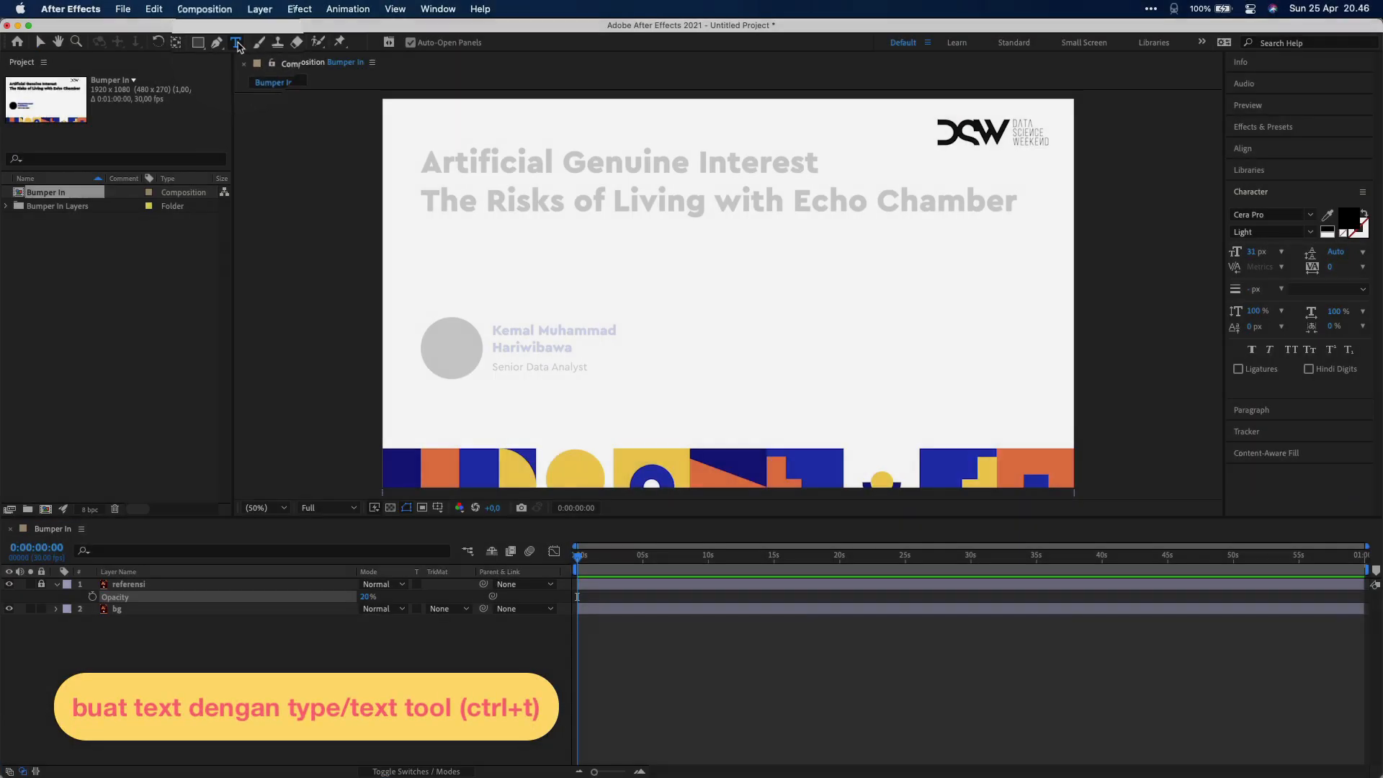
pyautogui.moveTo(415, 137); pyautogui.dragTo(1044, 230)
pyautogui.write('Arti')
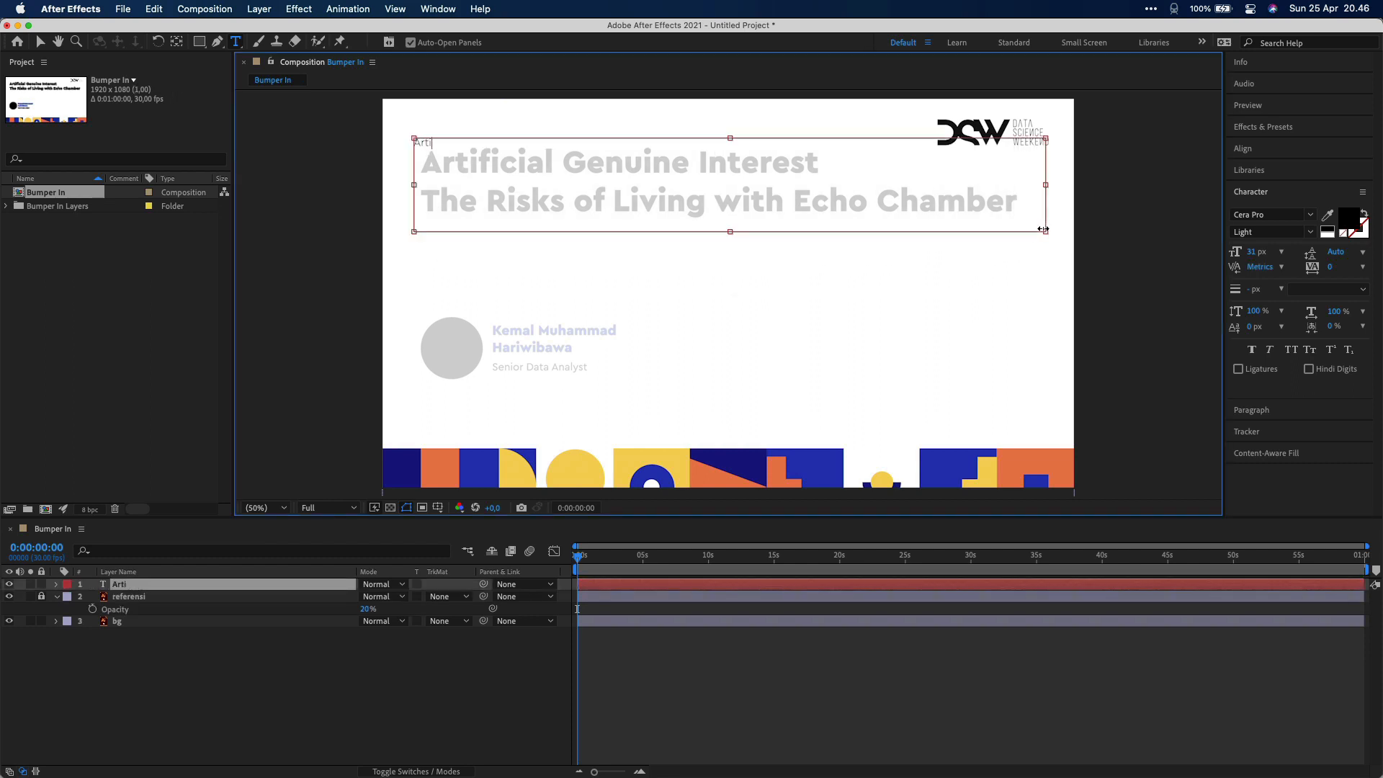
pyautogui.write('ficial Genuine Interest')
pyautogui.press('Return')
pyautogui.write('The Ris')
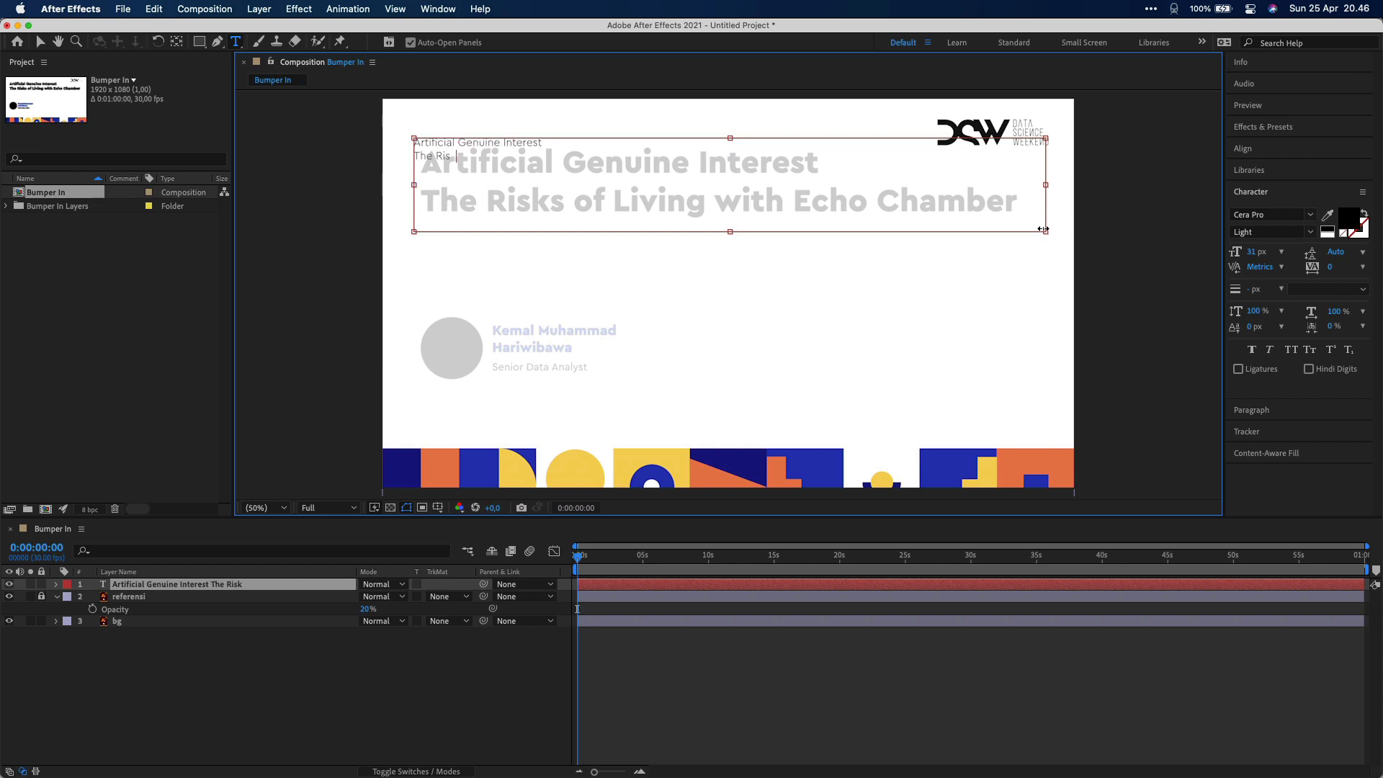
pyautogui.write('k of Living with Echo Chamber')
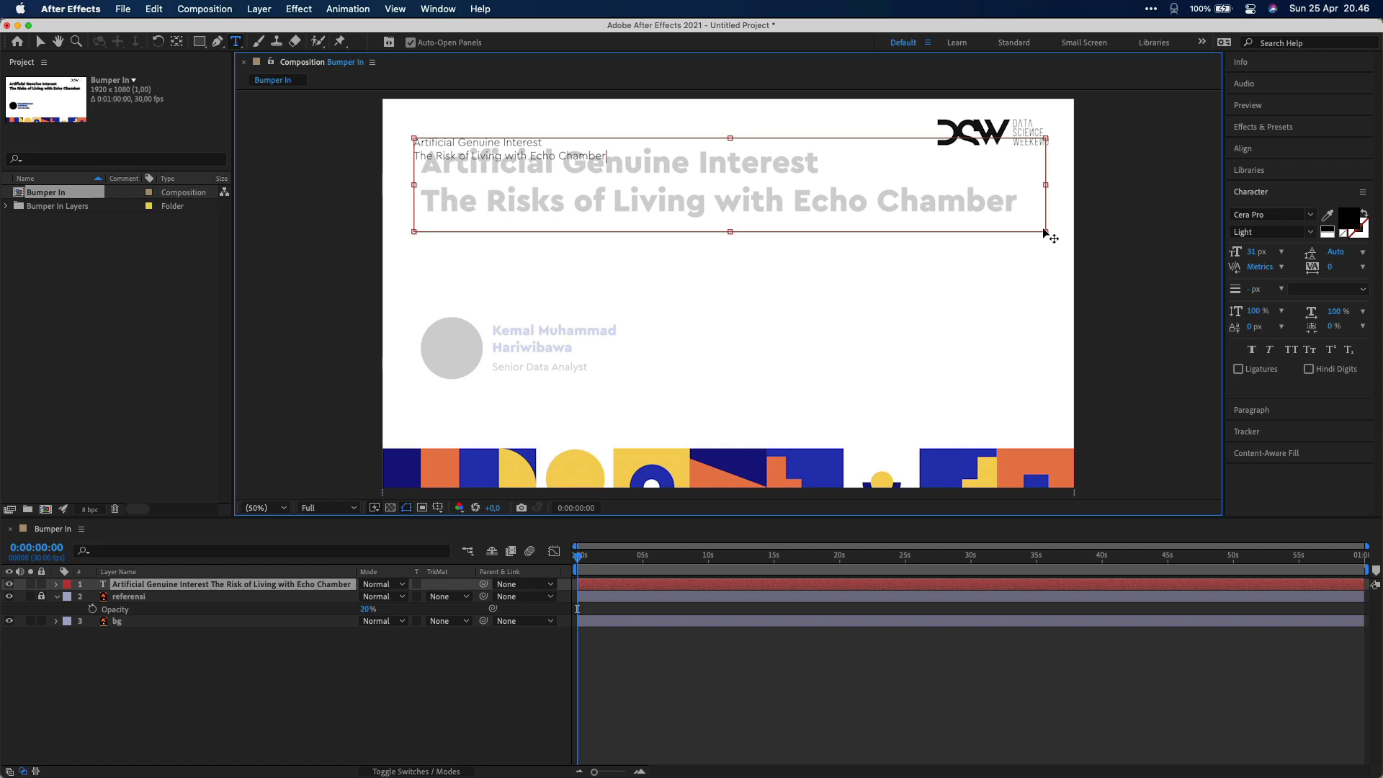
# Set the title to Black weight at 93 px and nudge it down to match the reference
pyautogui.press('super+a')
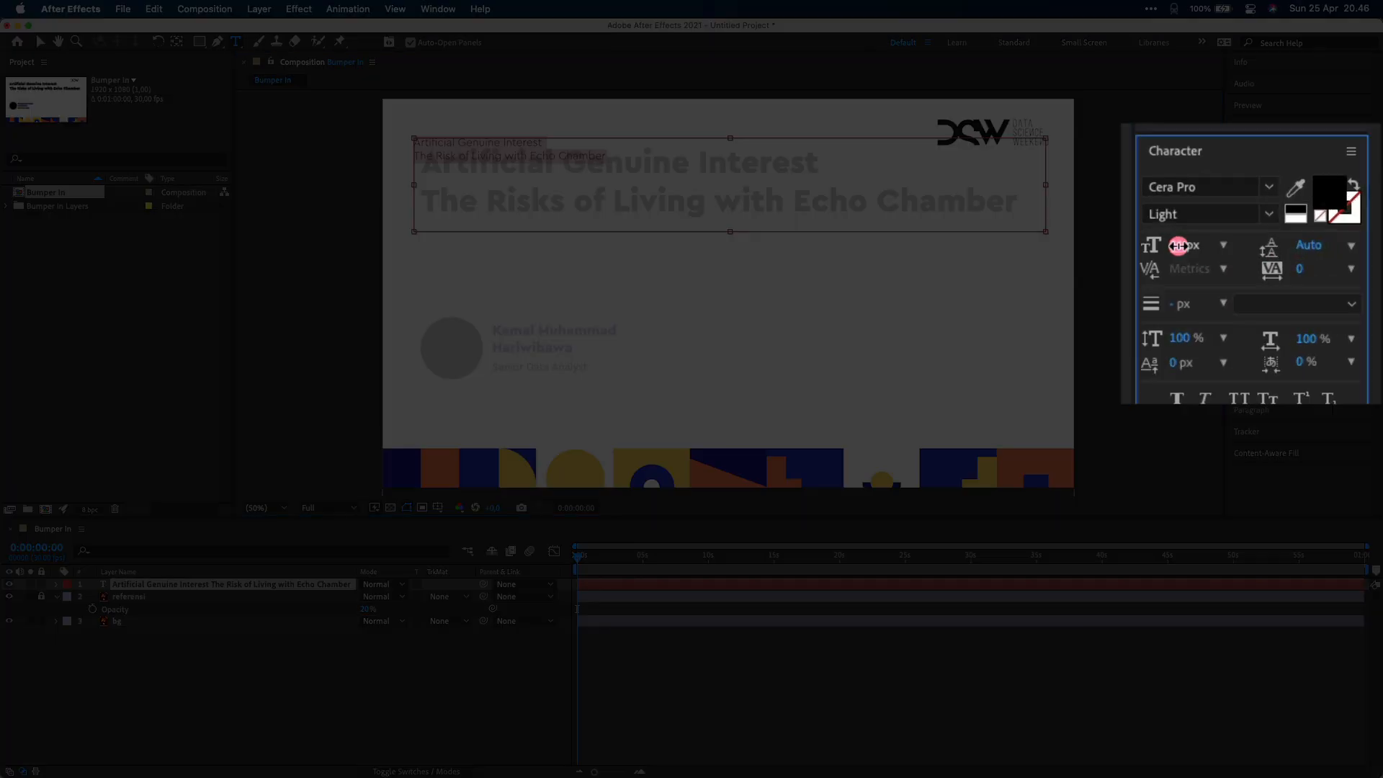
pyautogui.moveTo(1253, 252)
pyautogui.mouseDown()
pyautogui.moveTo(1305, 254)
pyautogui.moveTo(1247, 252)
pyautogui.mouseUp()
pyautogui.click(1310, 232)
pyautogui.click(1266, 396)
pyautogui.click(1249, 252)
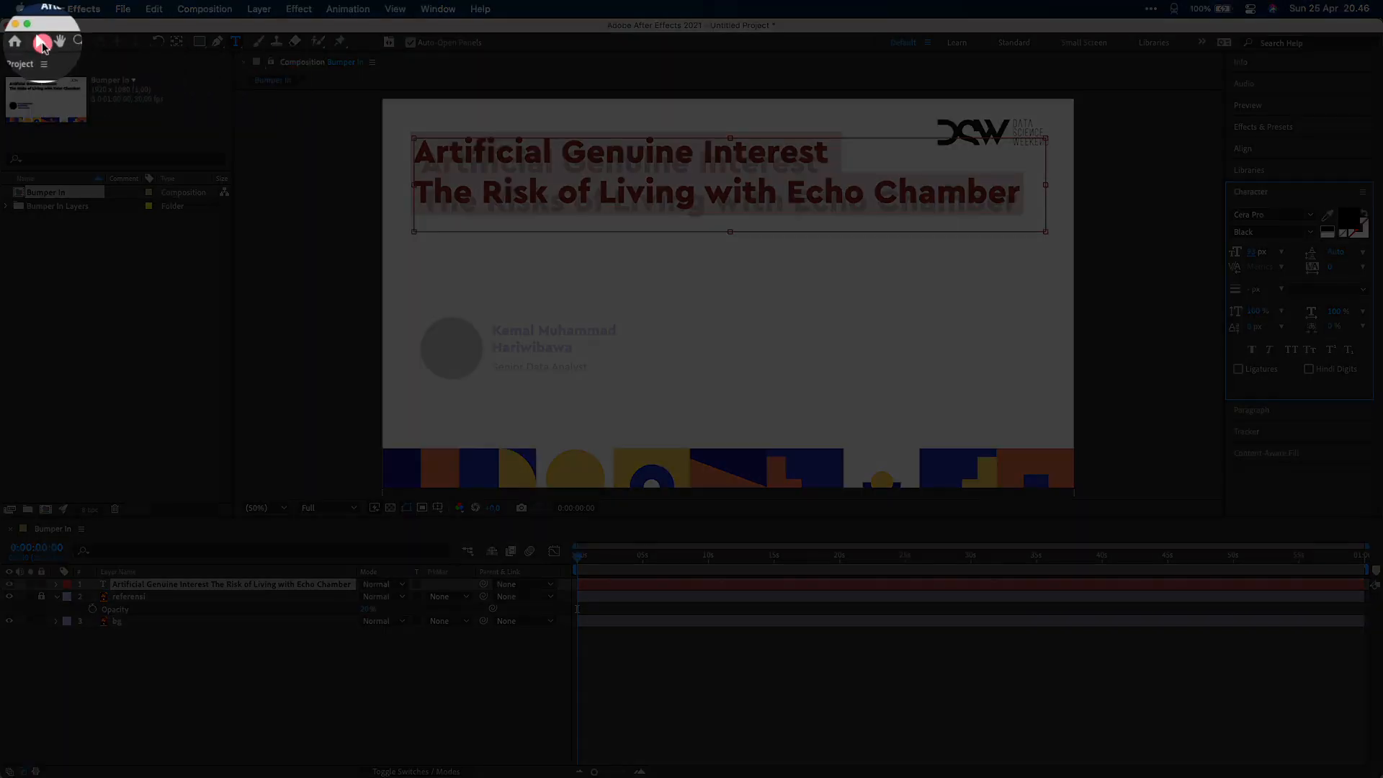
pyautogui.click(41, 42)
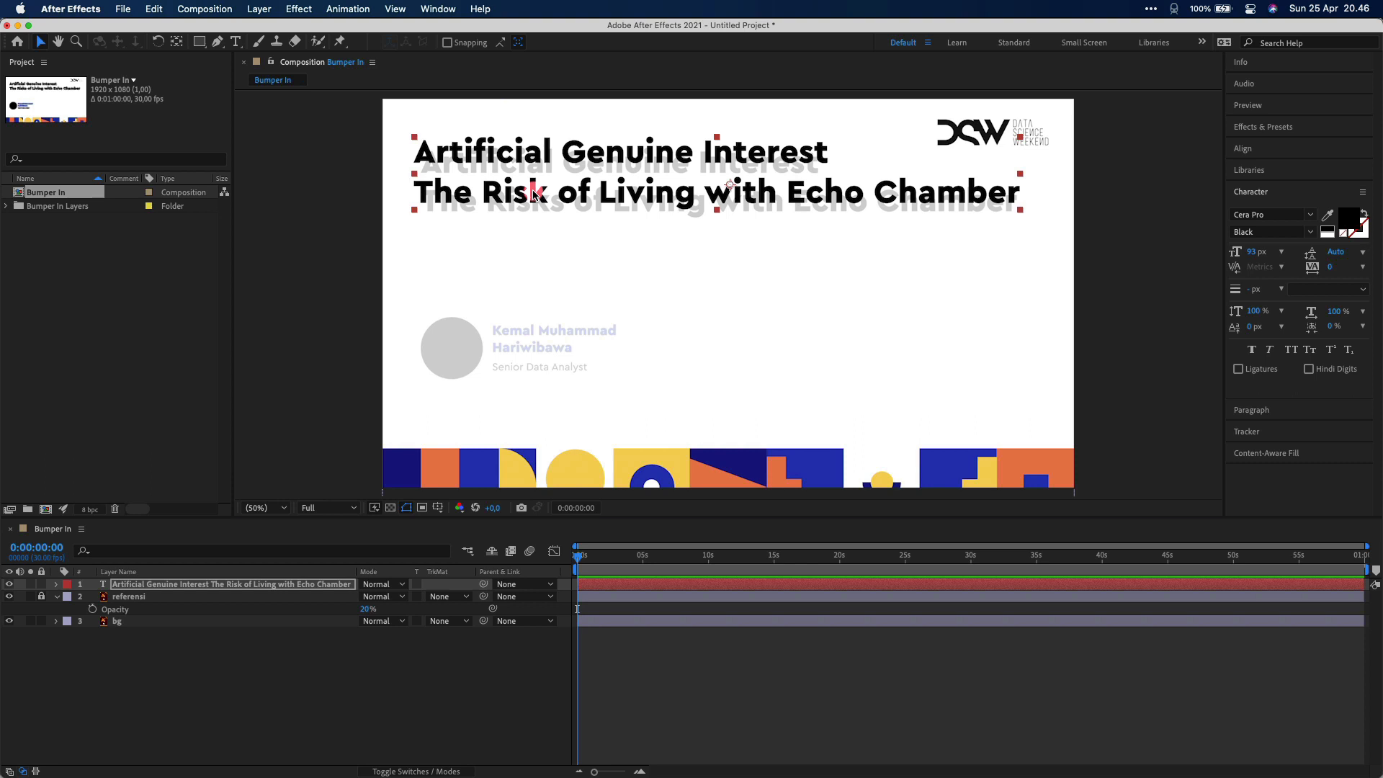
pyautogui.moveTo(533, 194); pyautogui.dragTo(535, 200)
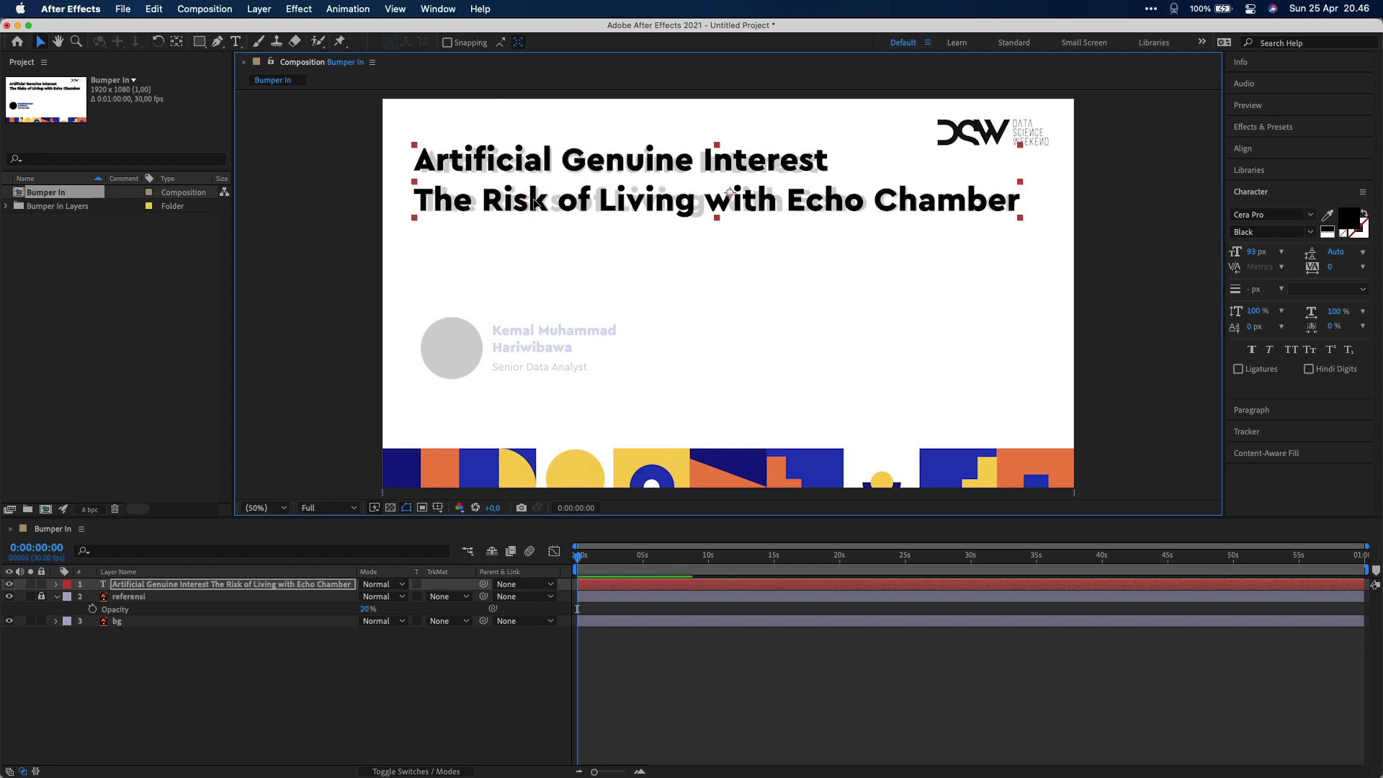
# Fix the title text and add a smaller text layer with the speaker's name below it
pyautogui.doubleClick(535, 201)
pyautogui.click(535, 199)
pyautogui.write('s')
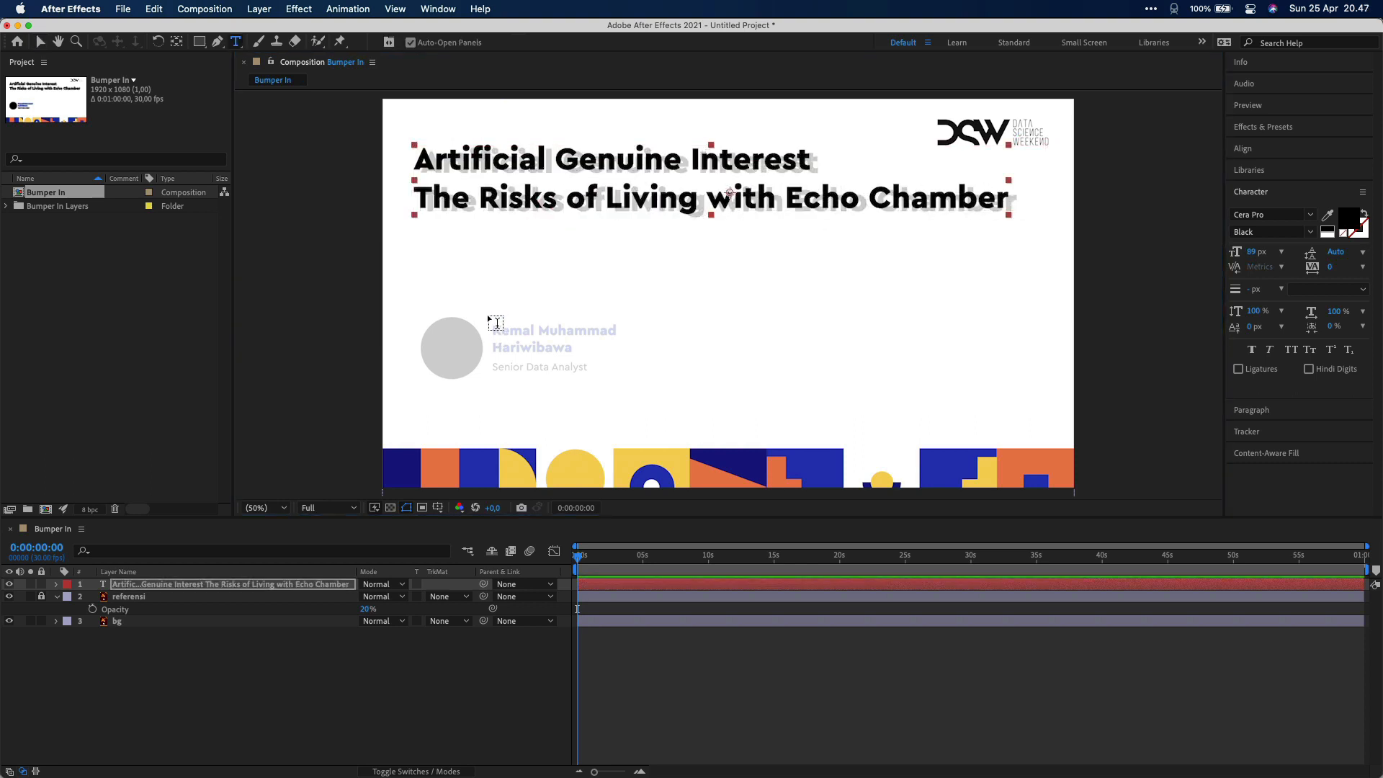
pyautogui.moveTo(489, 320); pyautogui.dragTo(620, 404)
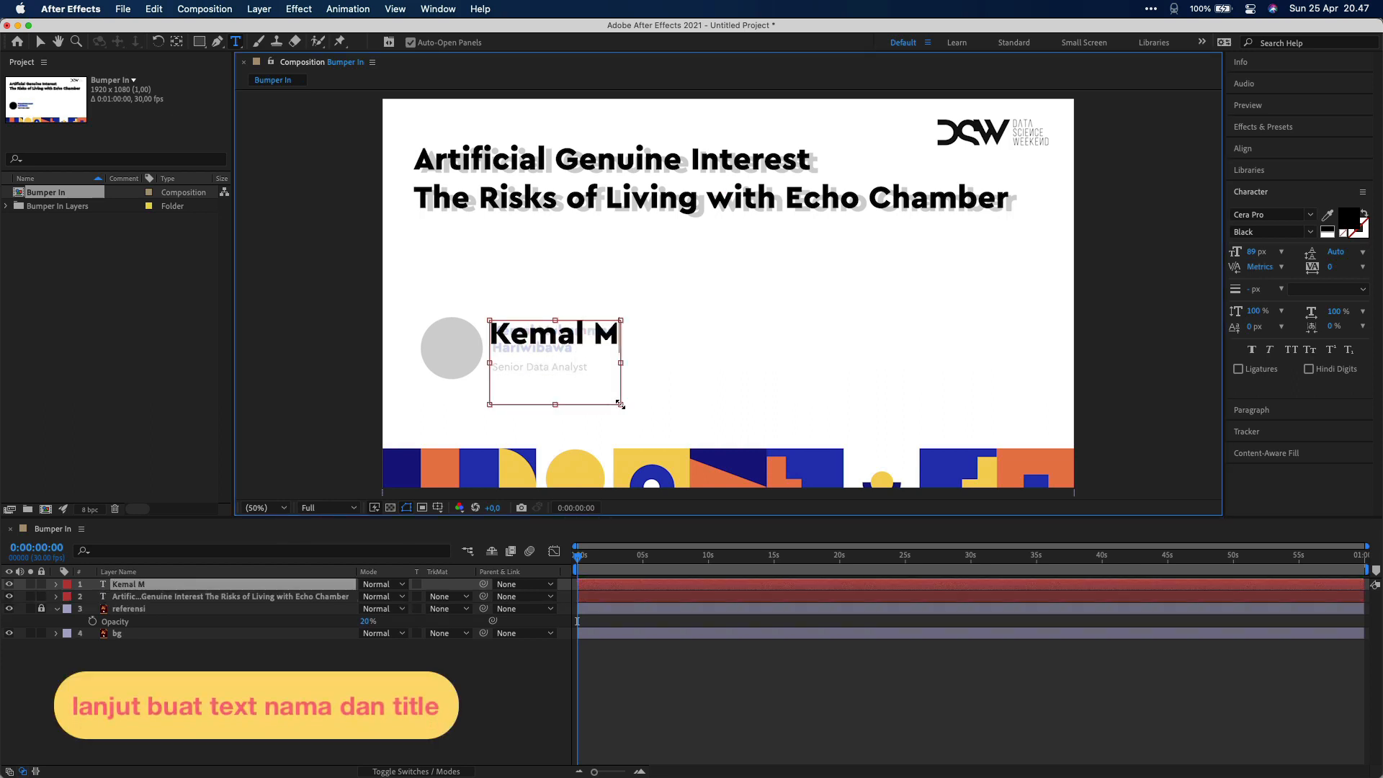
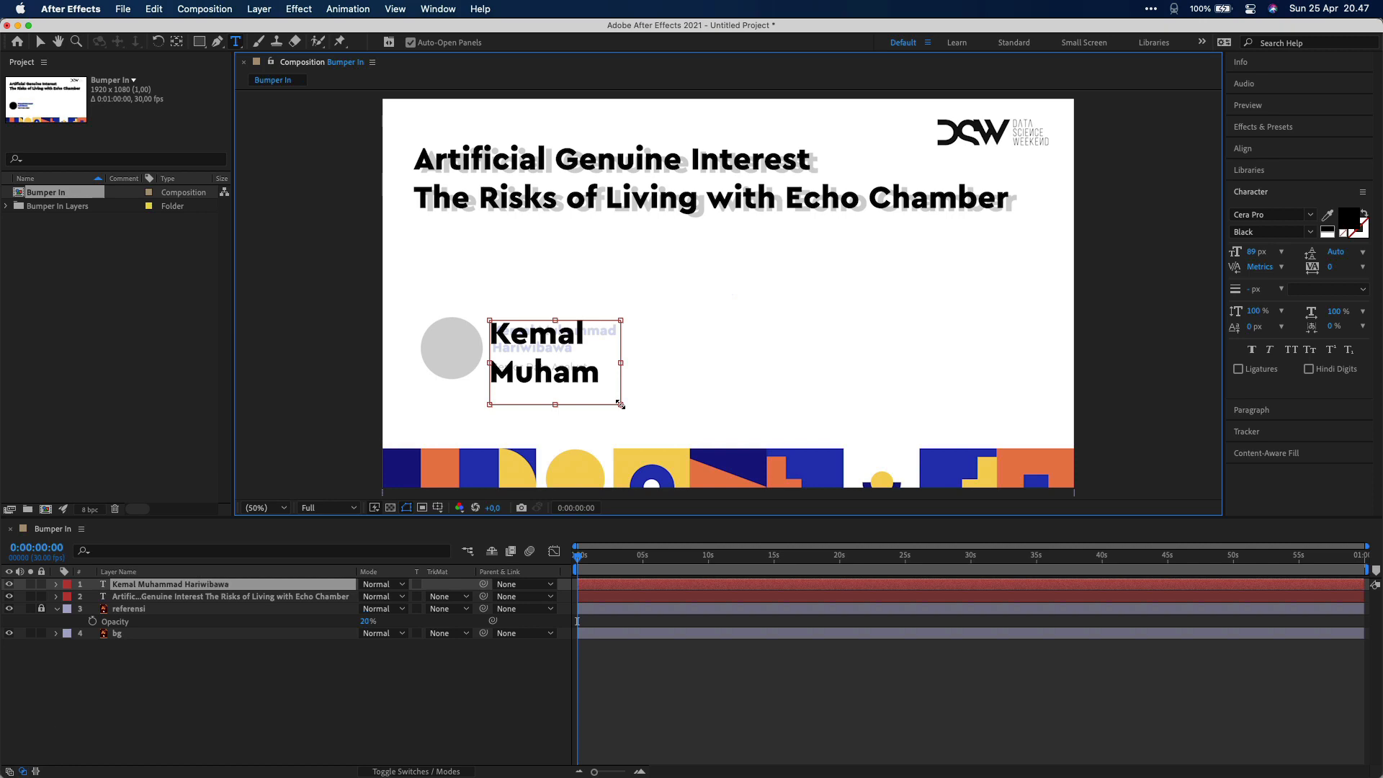
pyautogui.press('super+a')
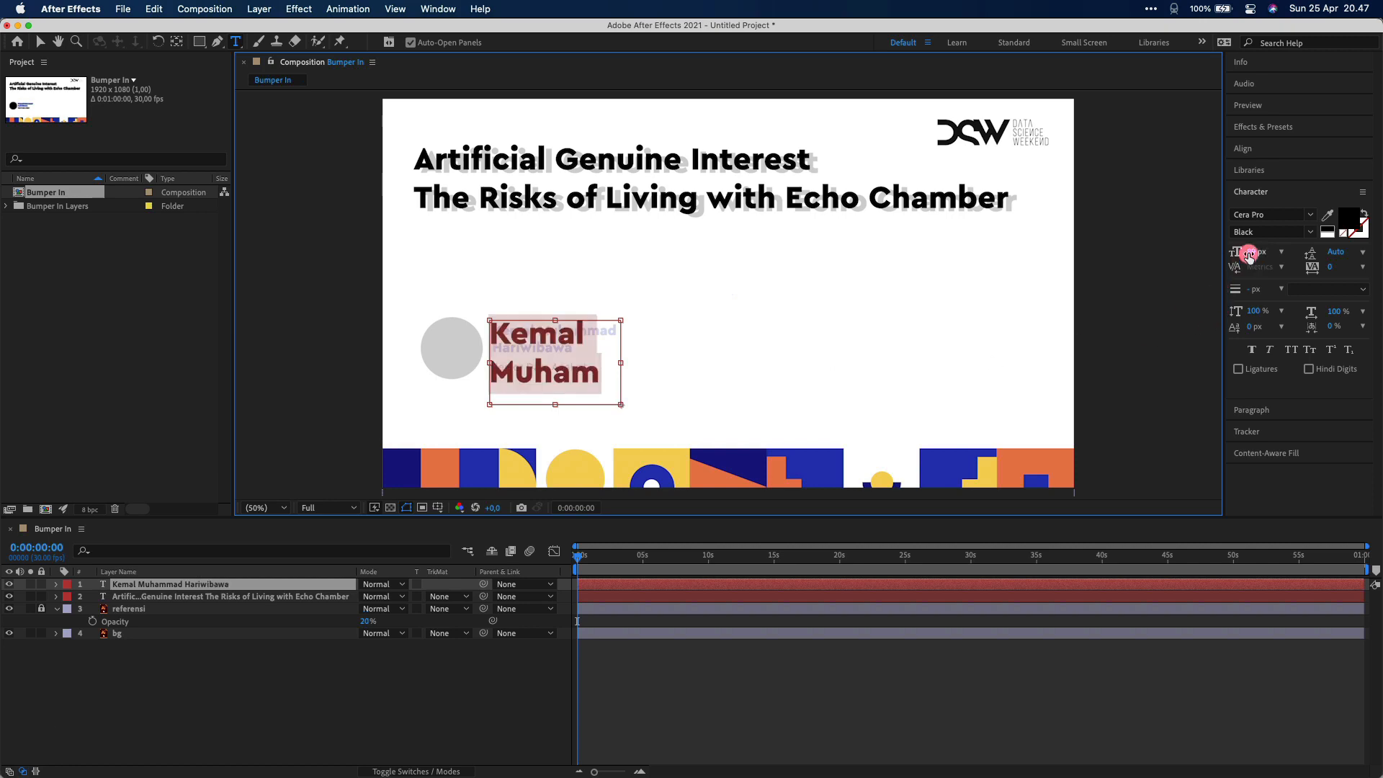
pyautogui.moveTo(1250, 252); pyautogui.dragTo(1207, 258)
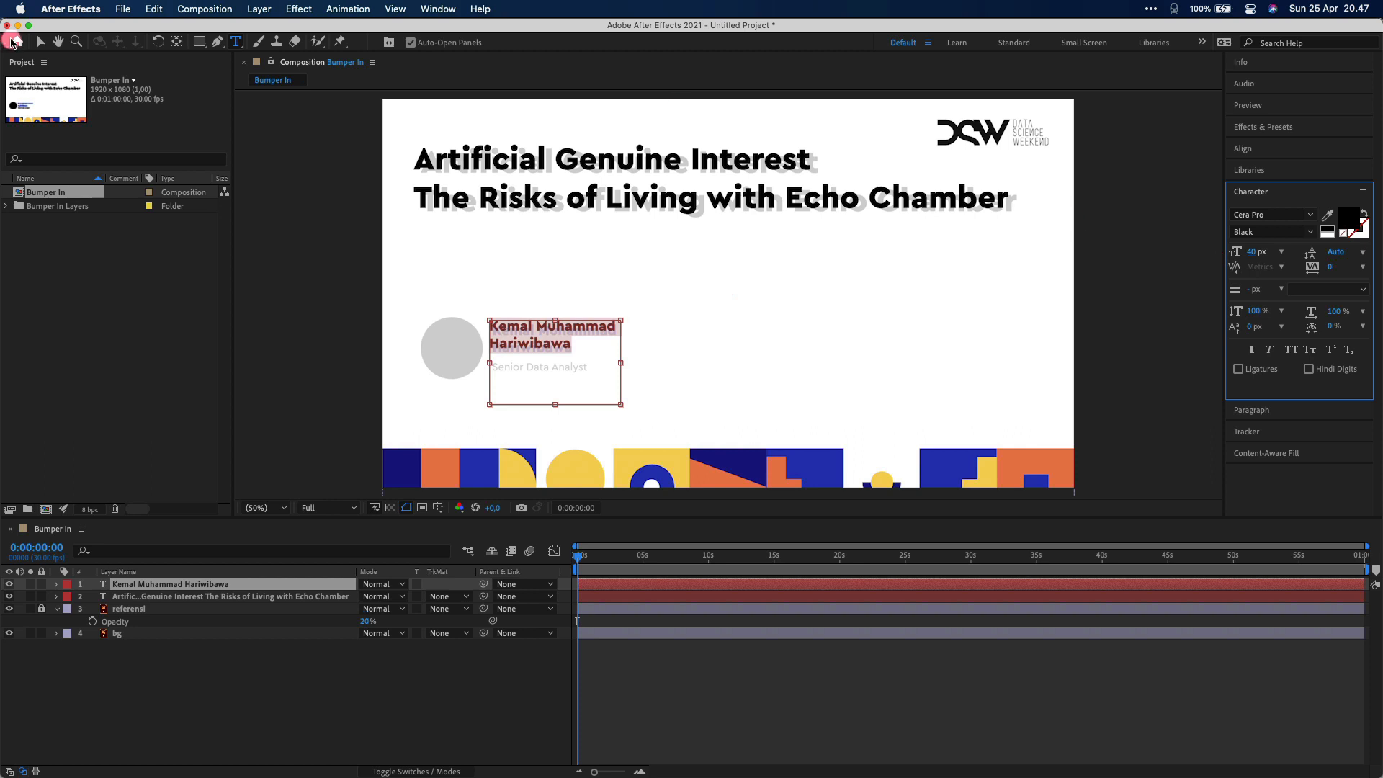
pyautogui.click(40, 42)
pyautogui.press('Down')
pyautogui.press('Down')
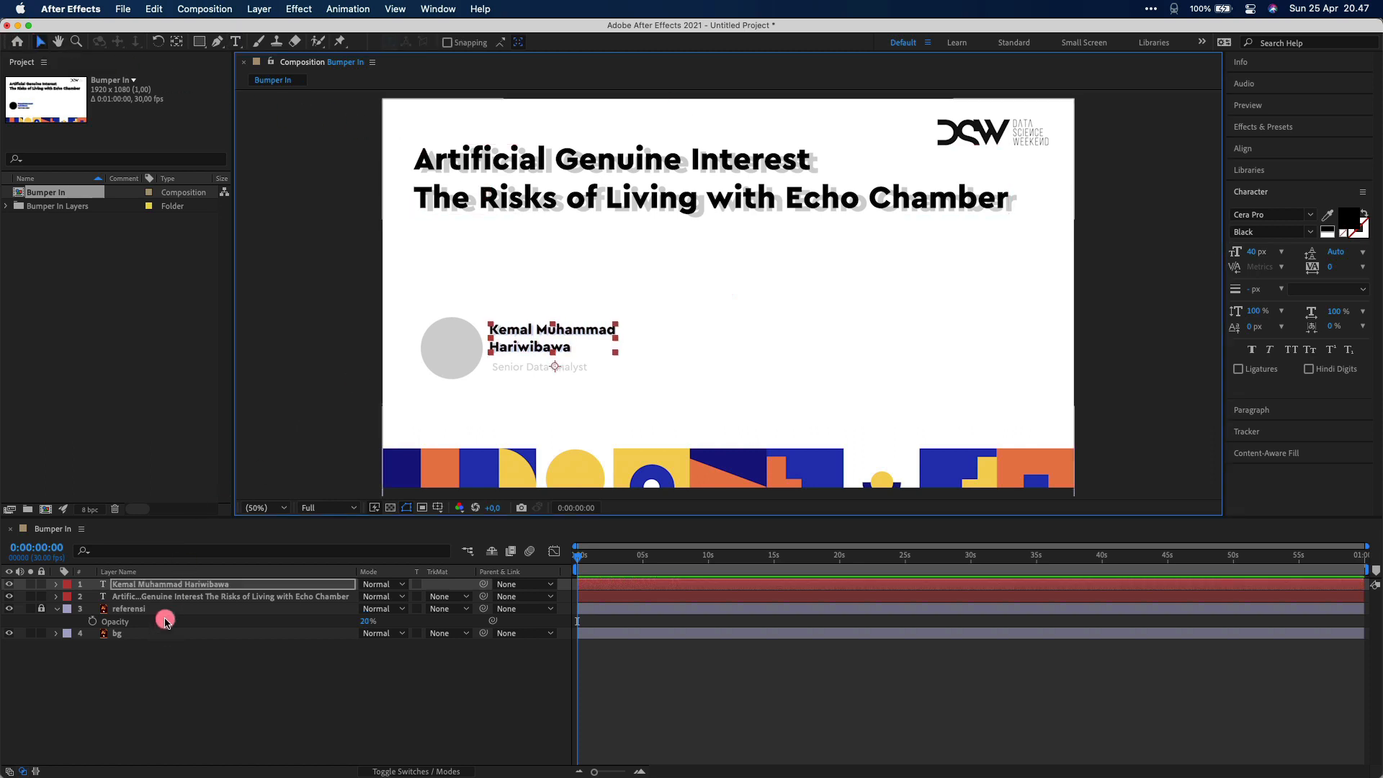
# Duplicate the name layer into a 'Senior Data Analyst' subtitle in Light, 31 px, below the name
pyautogui.press('super+d')
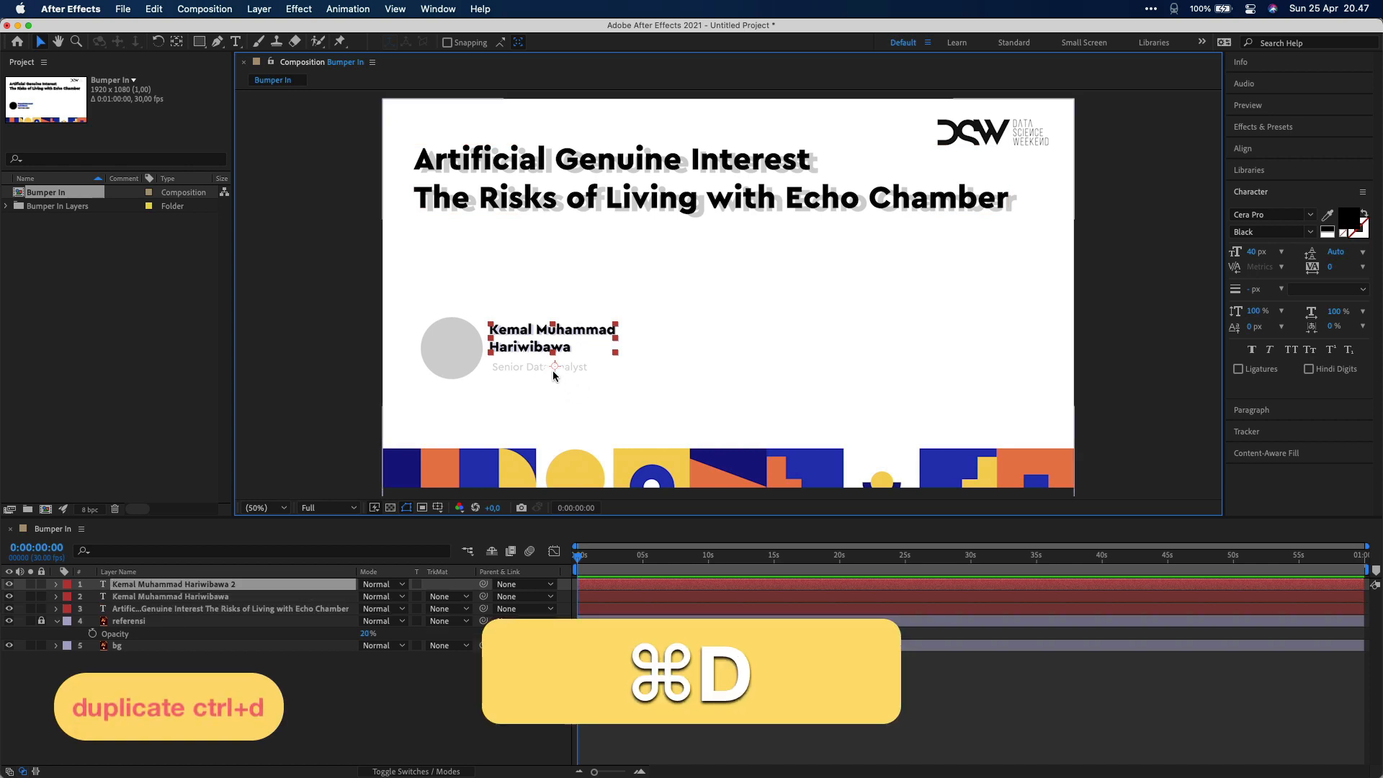
pyautogui.moveTo(533, 352); pyautogui.dragTo(533, 388)
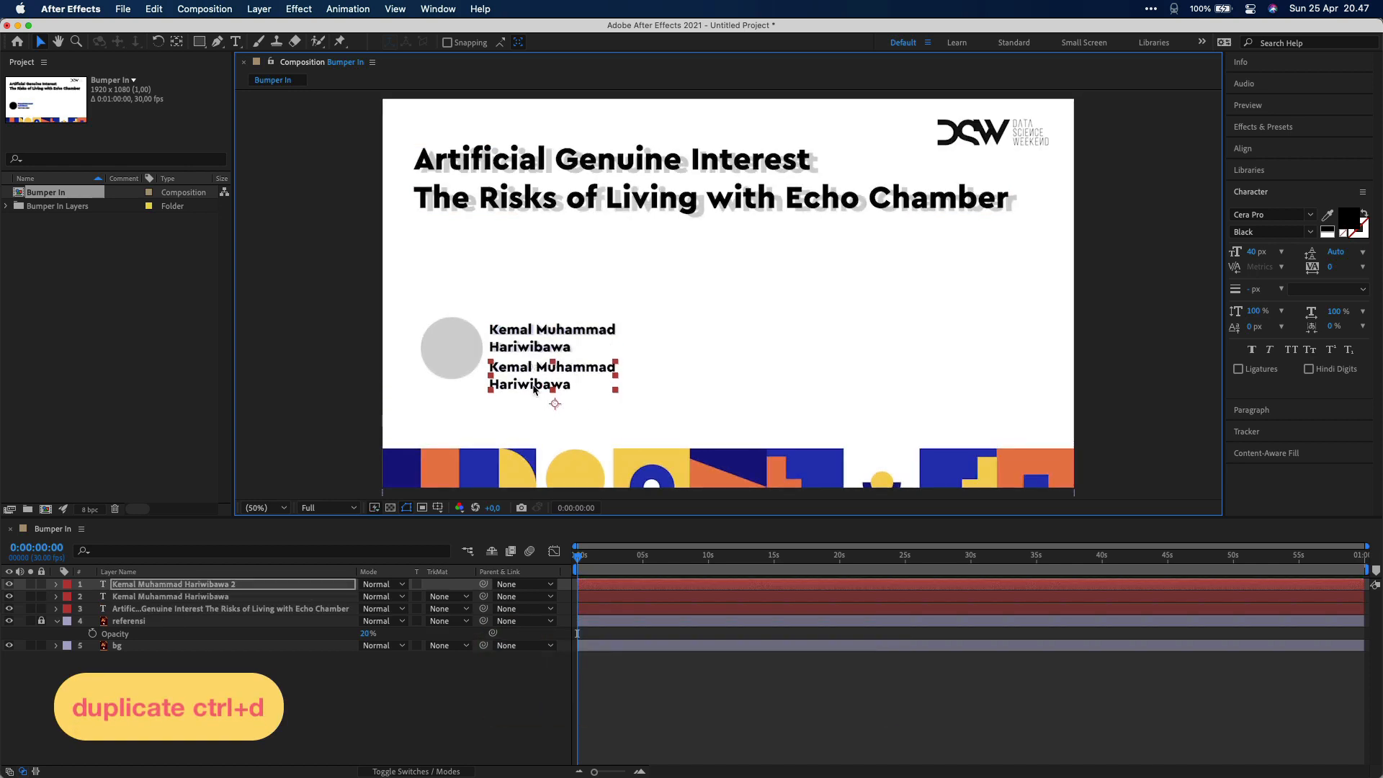
pyautogui.doubleClick(533, 385)
pyautogui.write('Senior Da')
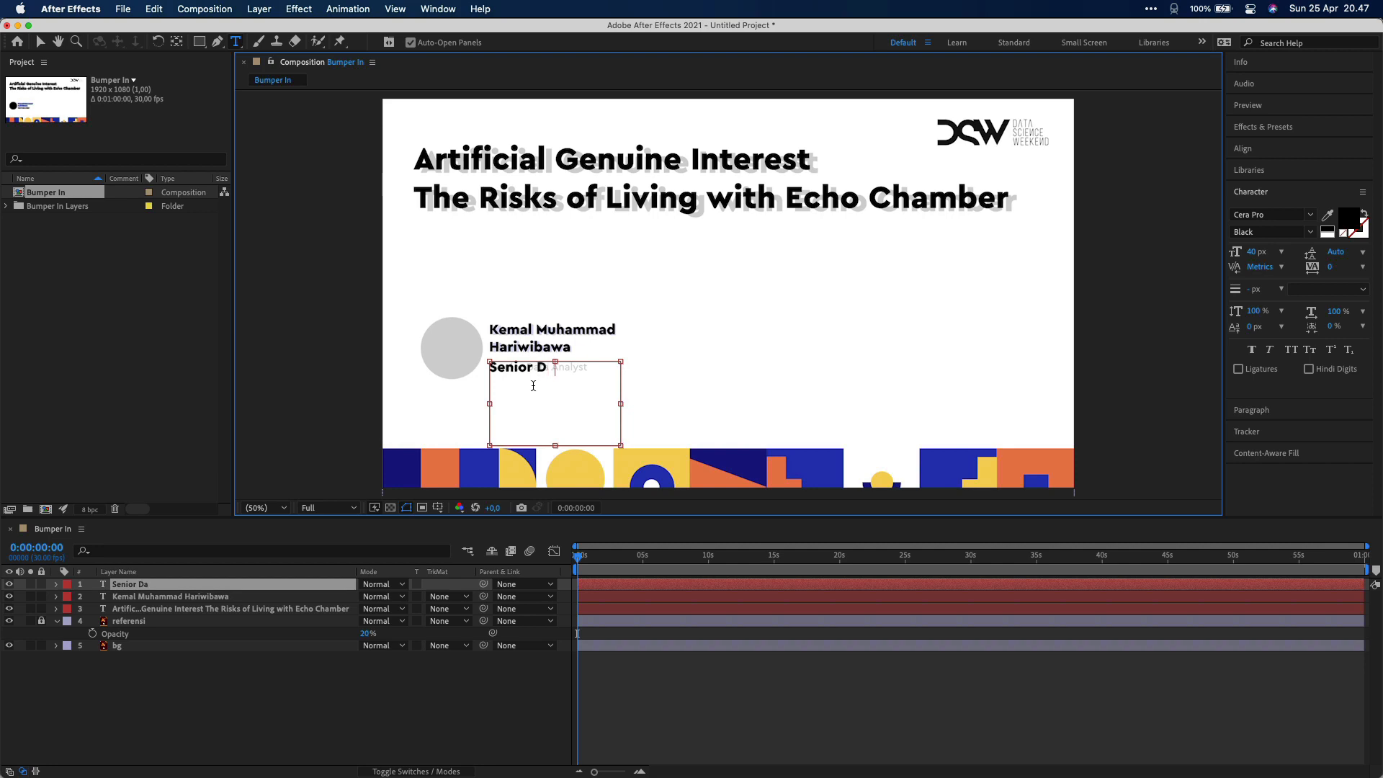
pyautogui.write('ta Analyst')
pyautogui.press('super+a')
pyautogui.click(1289, 232)
pyautogui.click(1286, 278)
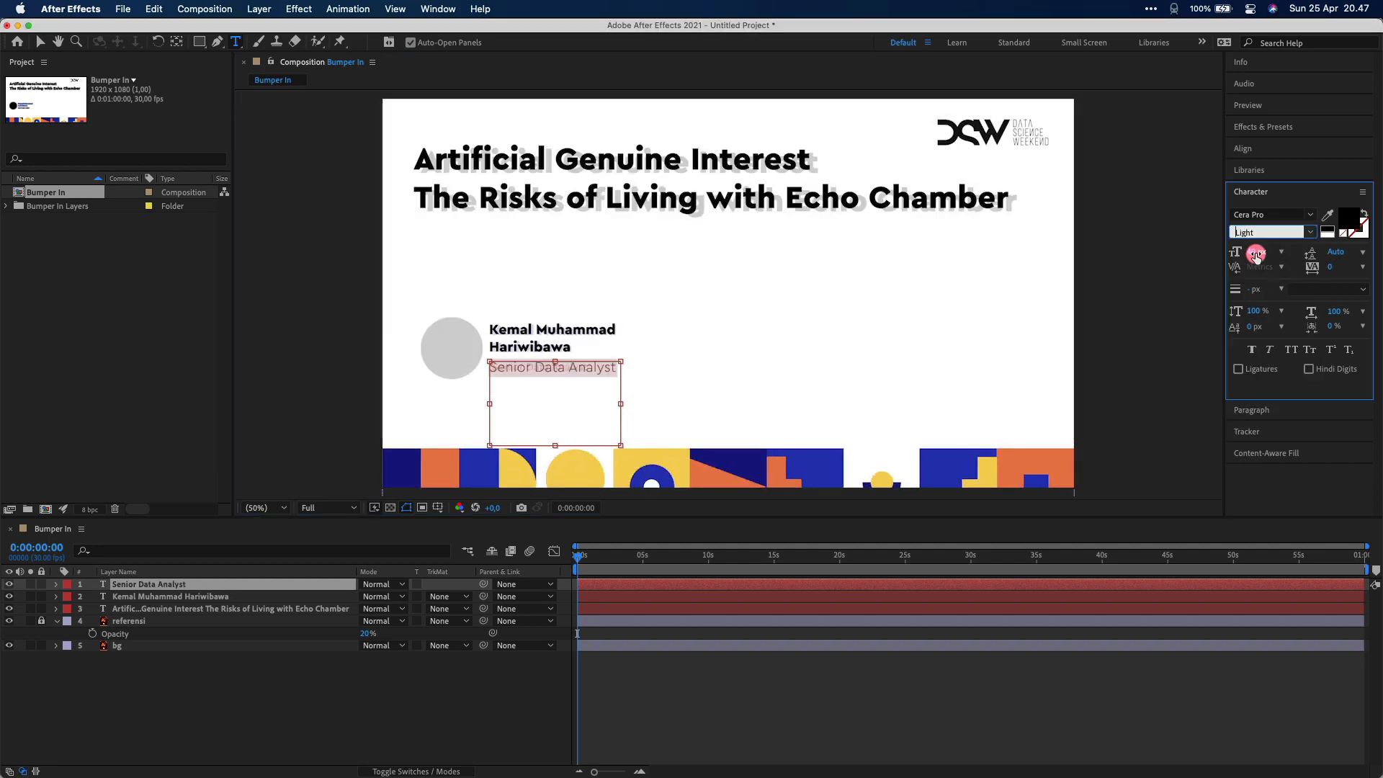
pyautogui.moveTo(1255, 254); pyautogui.dragTo(1246, 252)
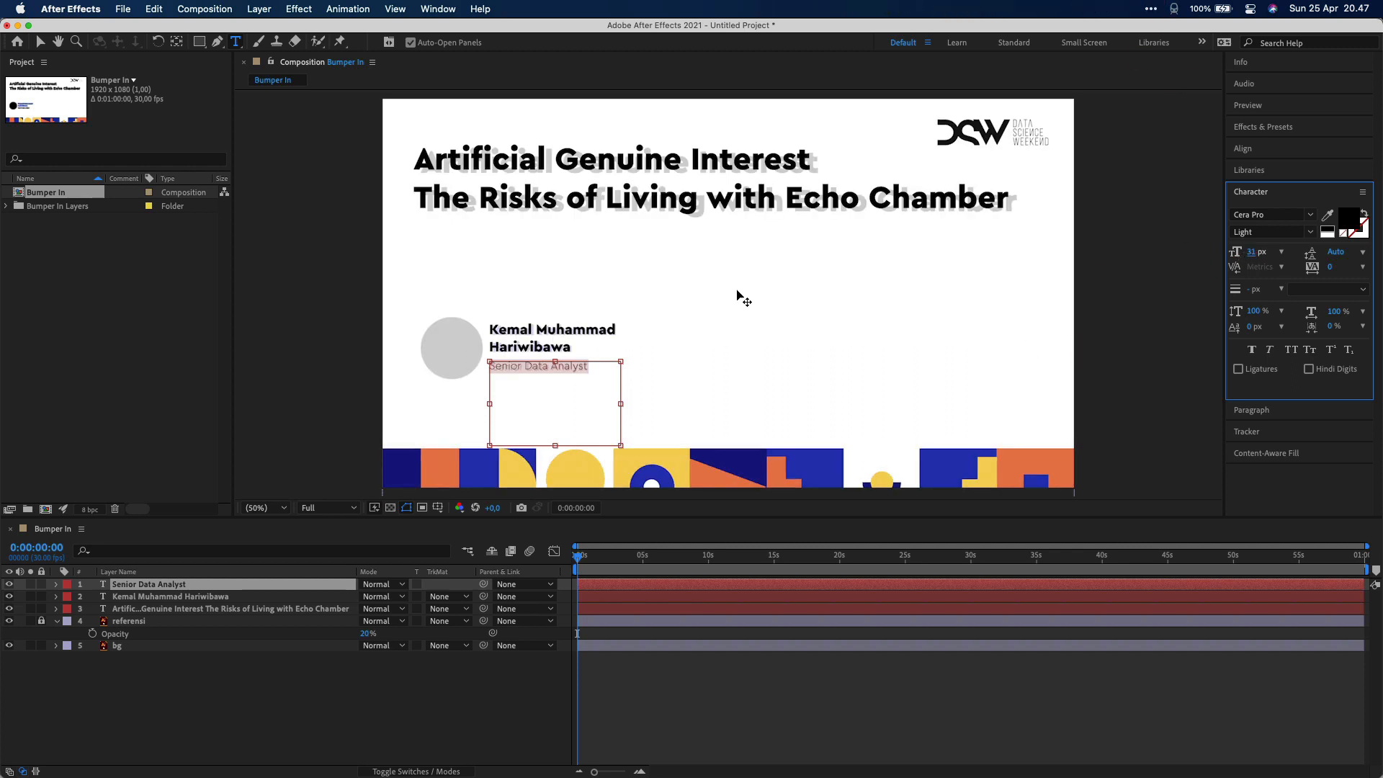
pyautogui.click(38, 45)
pyautogui.click(349, 323)
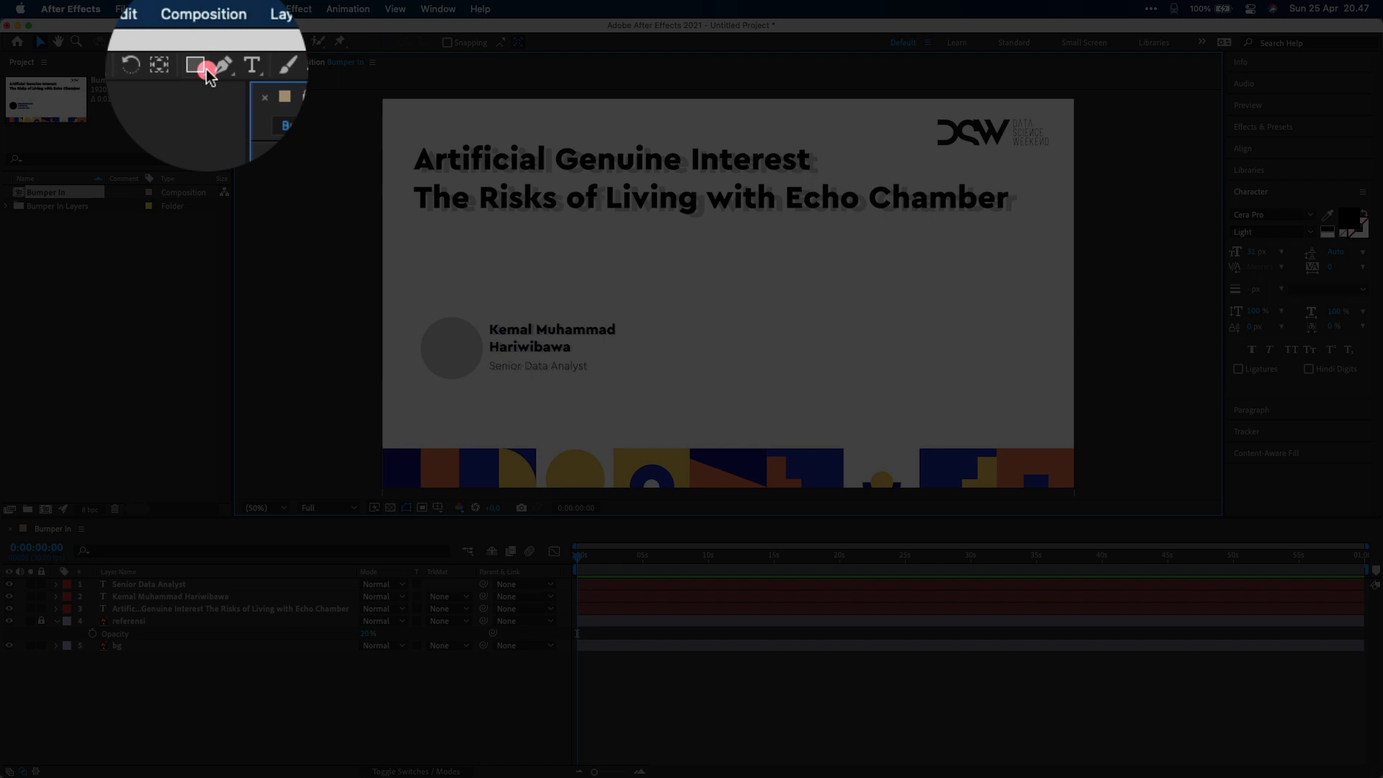
# Draw a blue circle with the Ellipse Tool and move it onto the grey placeholder beside the name
pyautogui.click(200, 42)
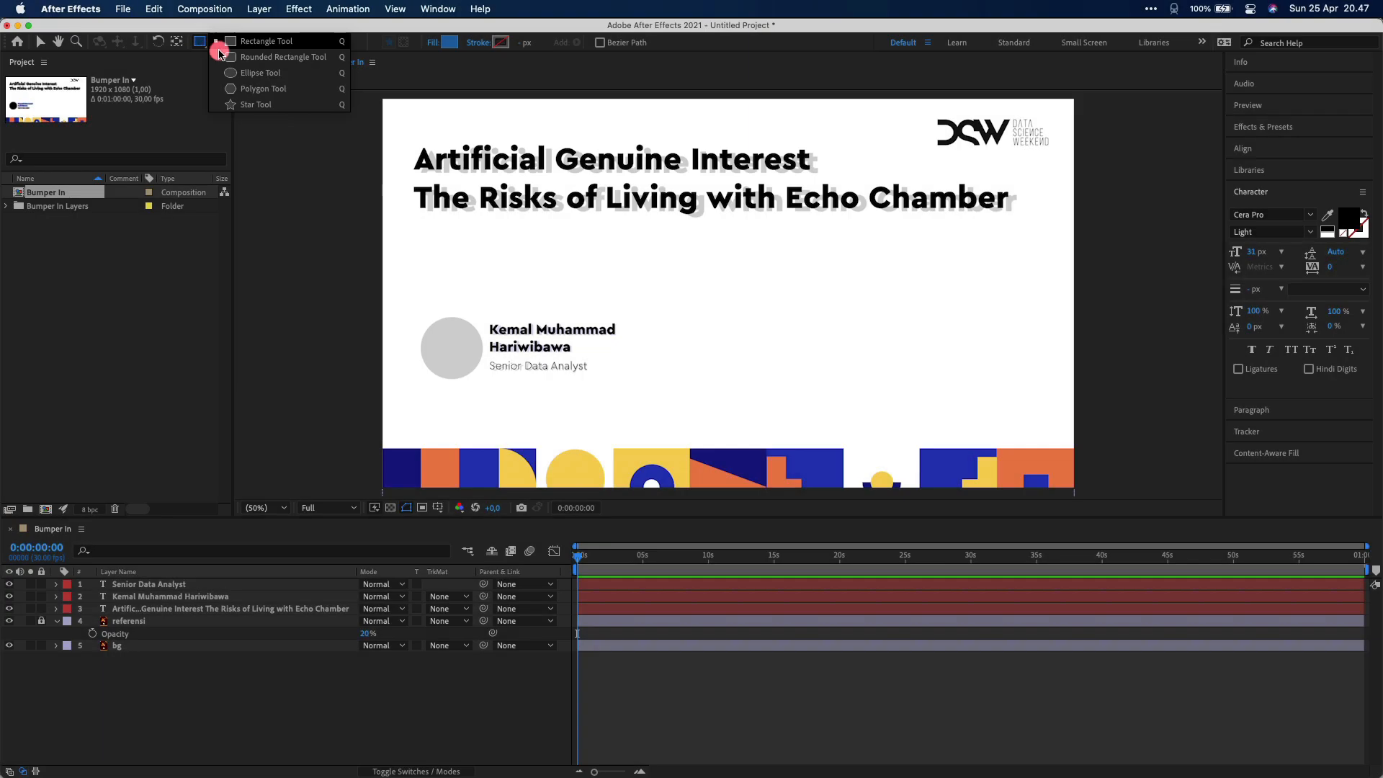
pyautogui.click(251, 69)
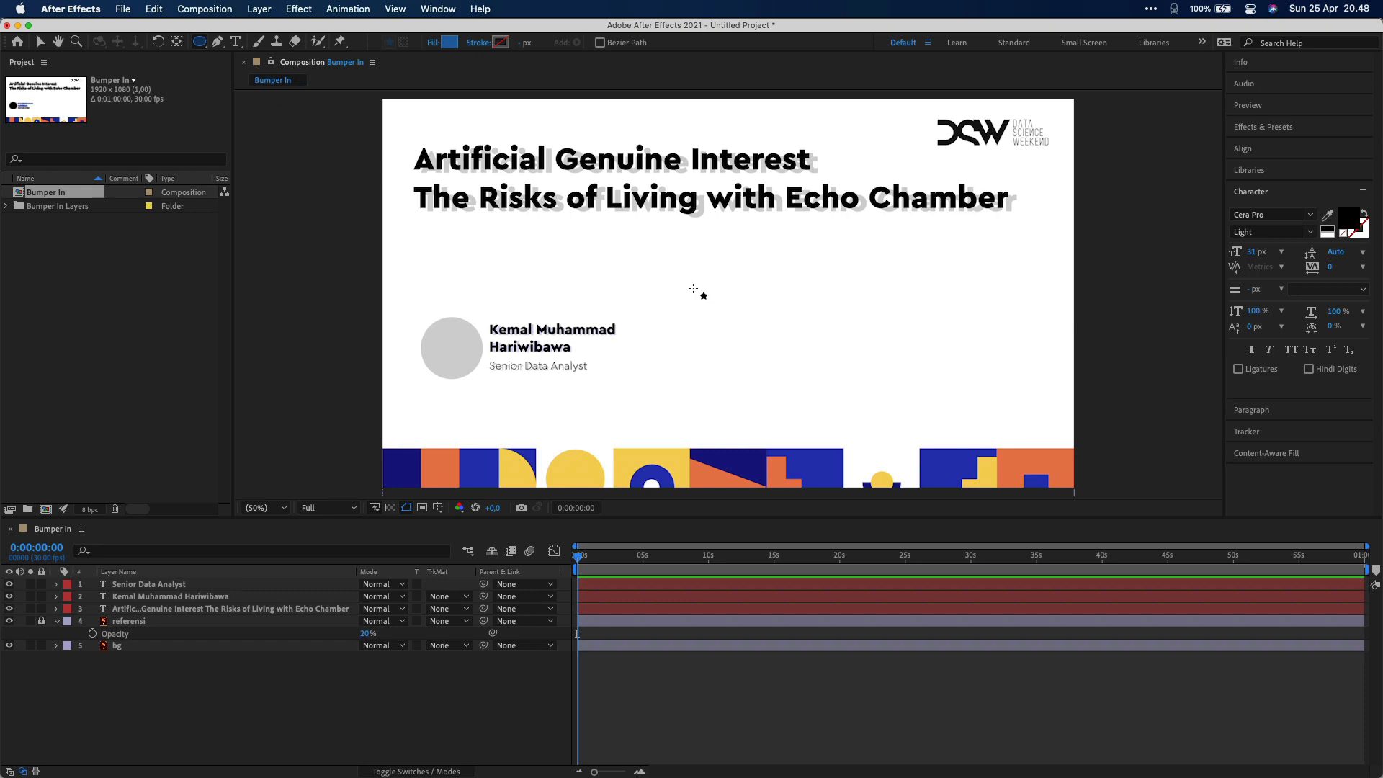
pyautogui.moveTo(693, 289); pyautogui.dragTo(778, 374)
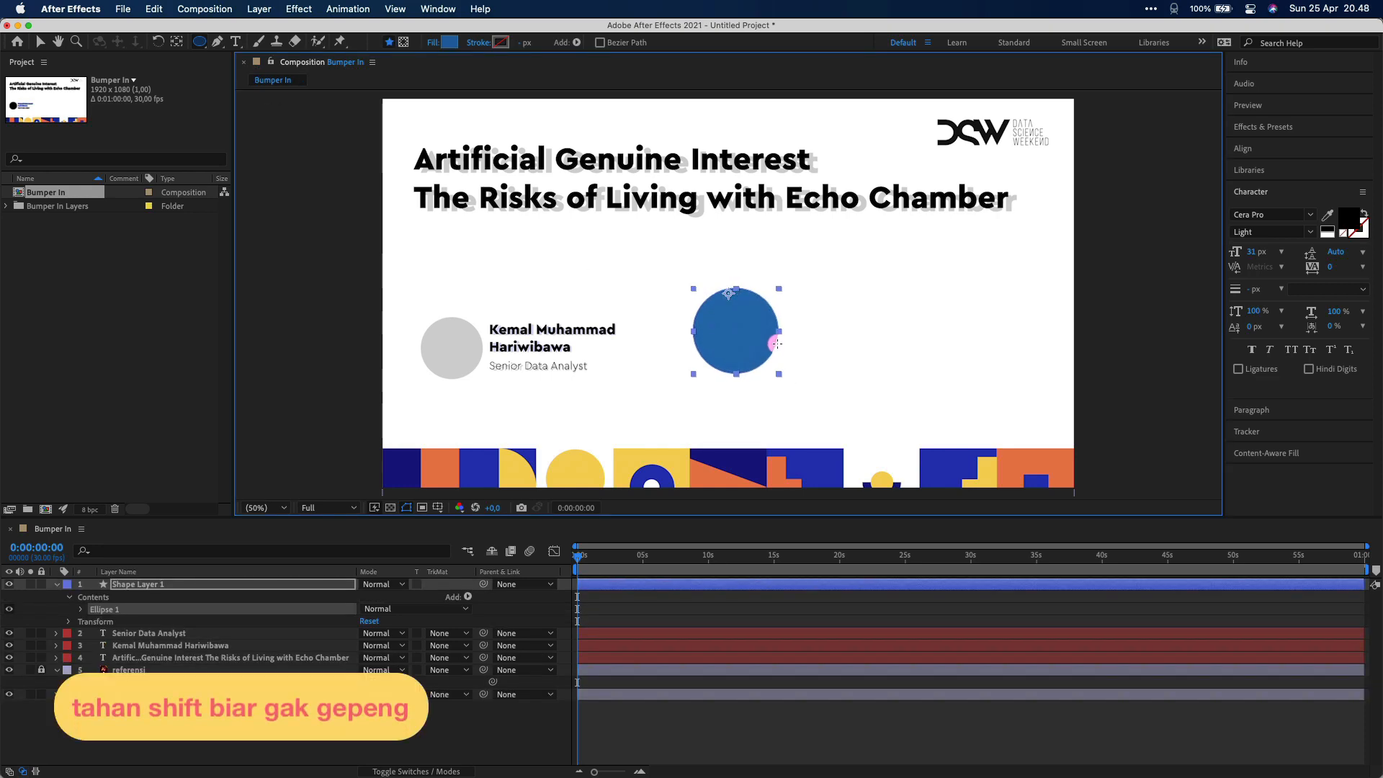
pyautogui.press('v')
pyautogui.moveTo(745, 330); pyautogui.dragTo(483, 322)
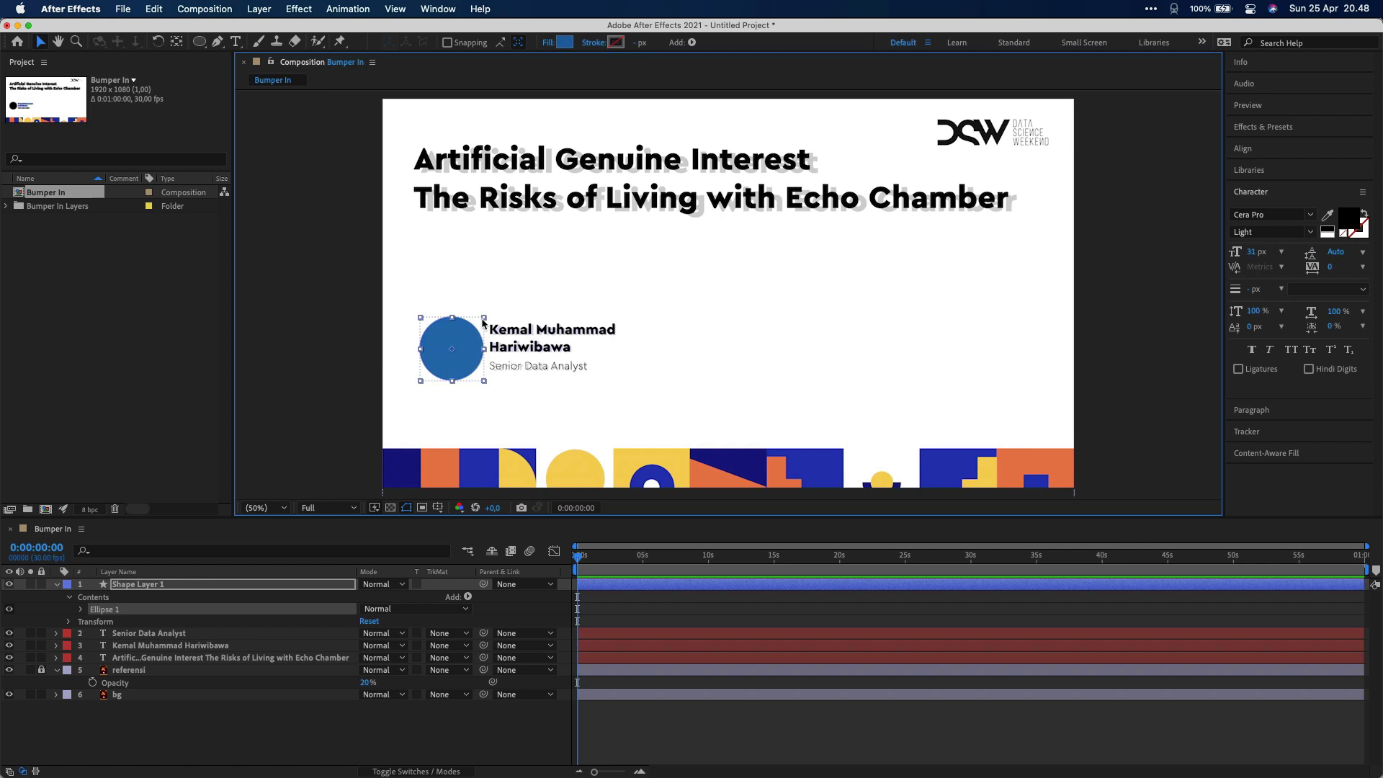
# Import the photo from the Pictures folder into the After Effects Project panel
pyautogui.click(451, 739)
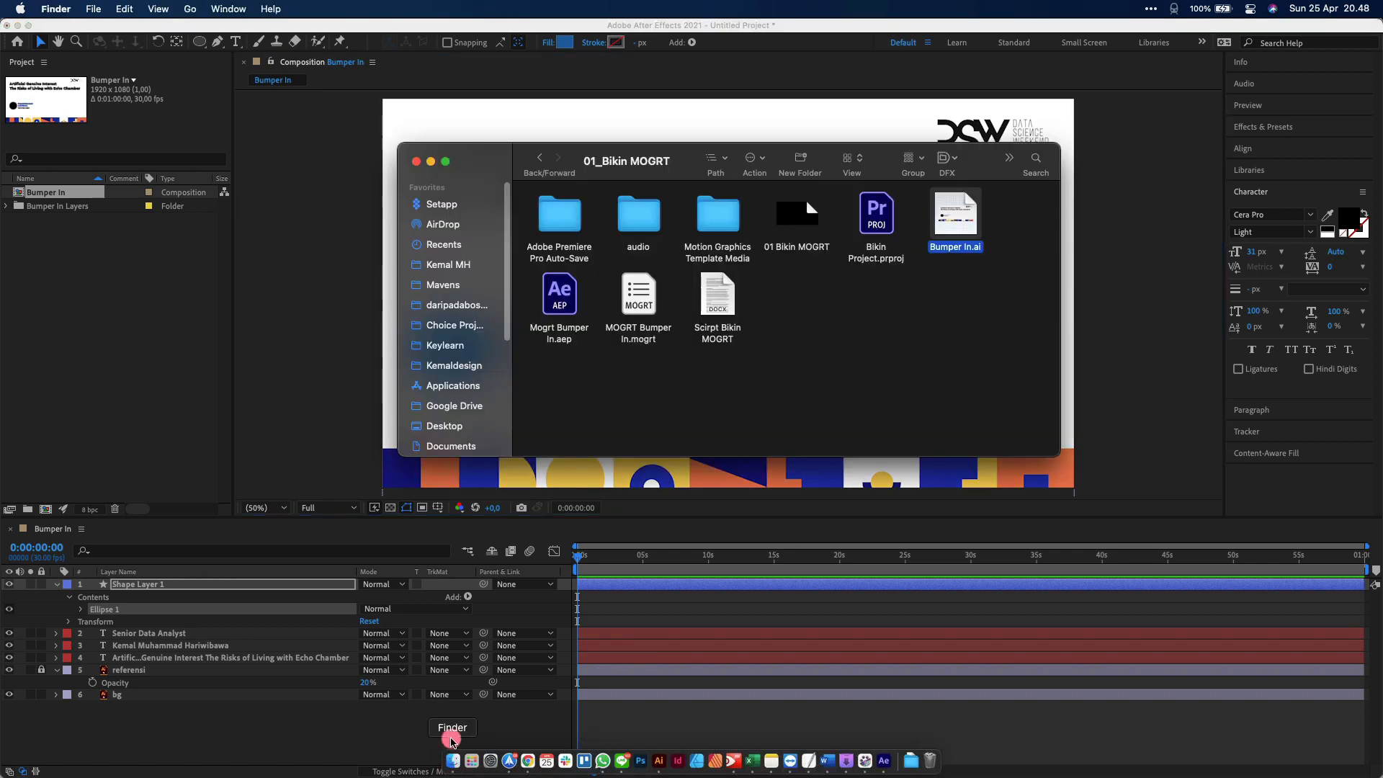
pyautogui.scroll(-2, 441, 324)
pyautogui.click(441, 324)
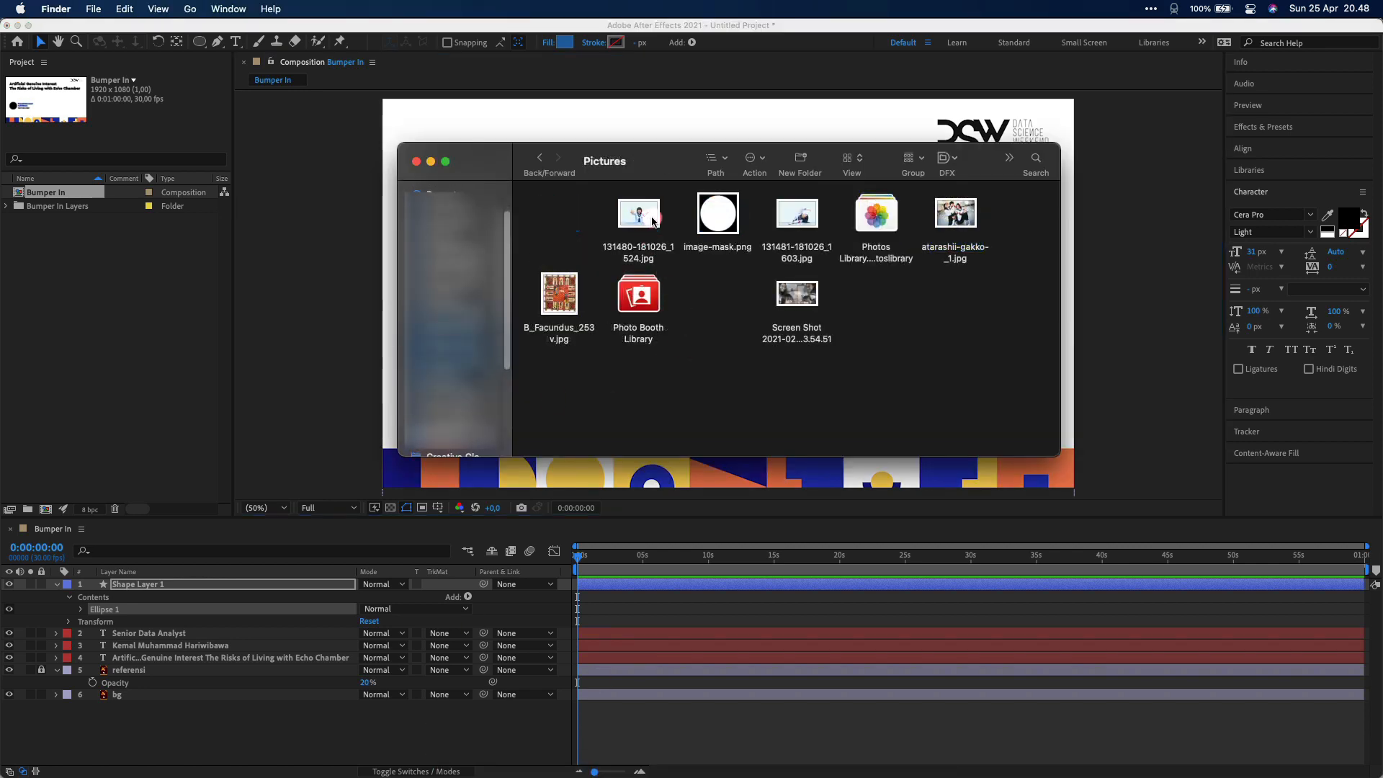
pyautogui.moveTo(654, 222); pyautogui.dragTo(123, 320)
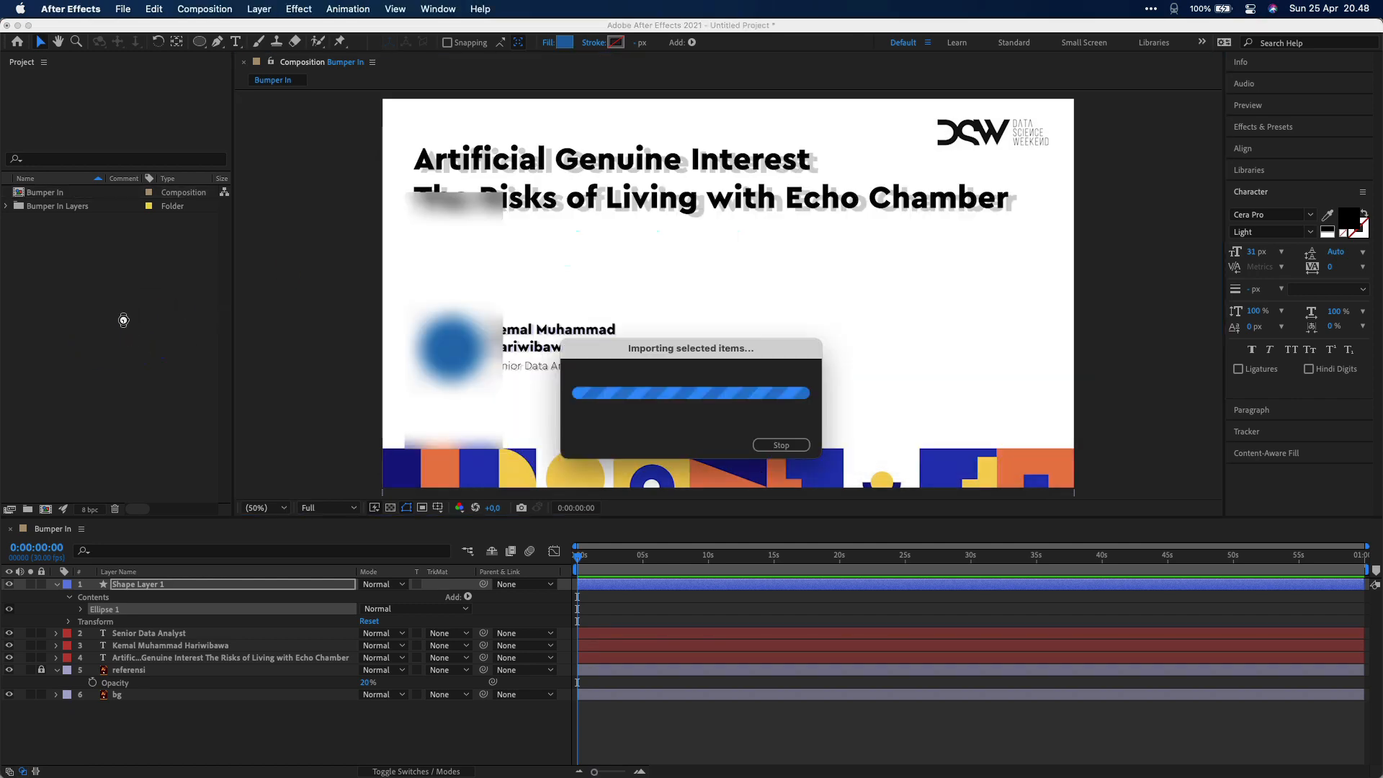
pyautogui.click(96, 238)
pyautogui.click(65, 194)
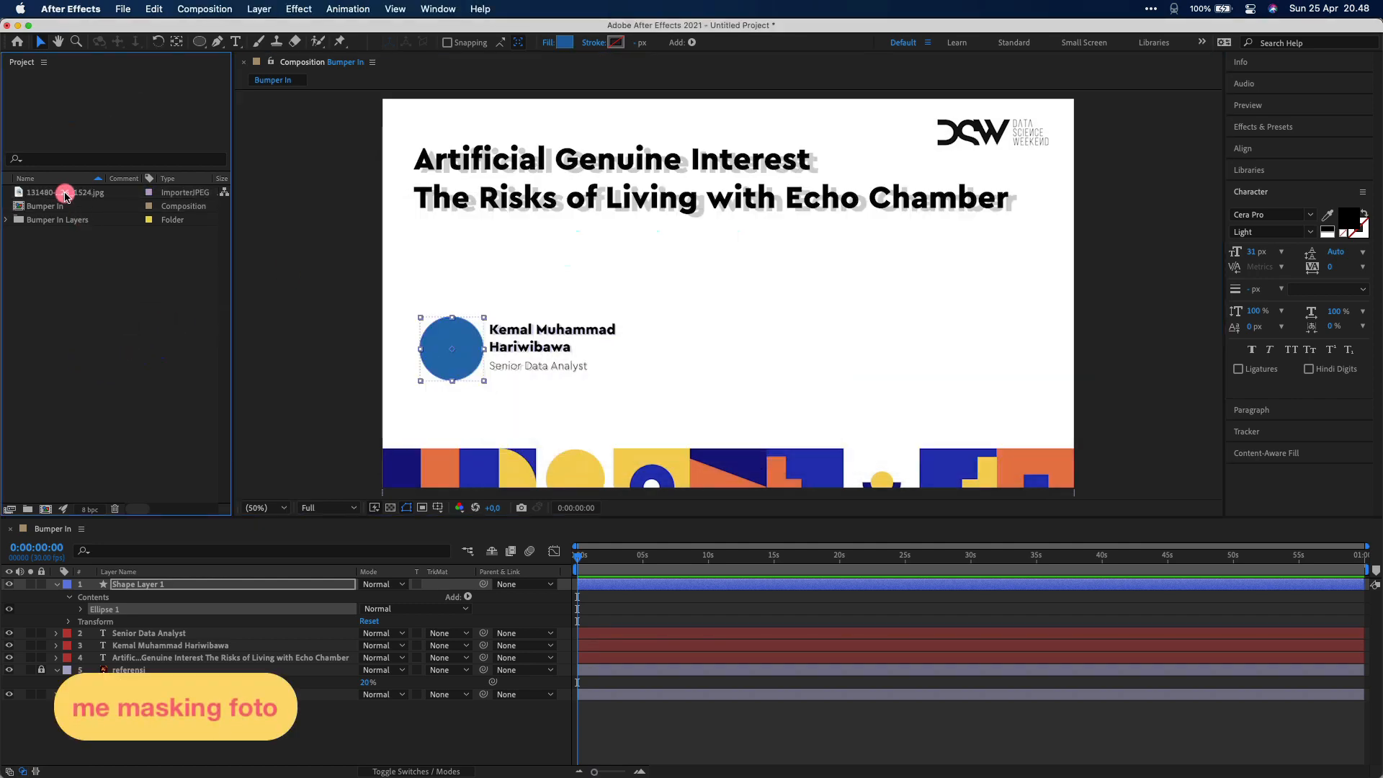
pyautogui.moveTo(65, 194); pyautogui.dragTo(133, 610)
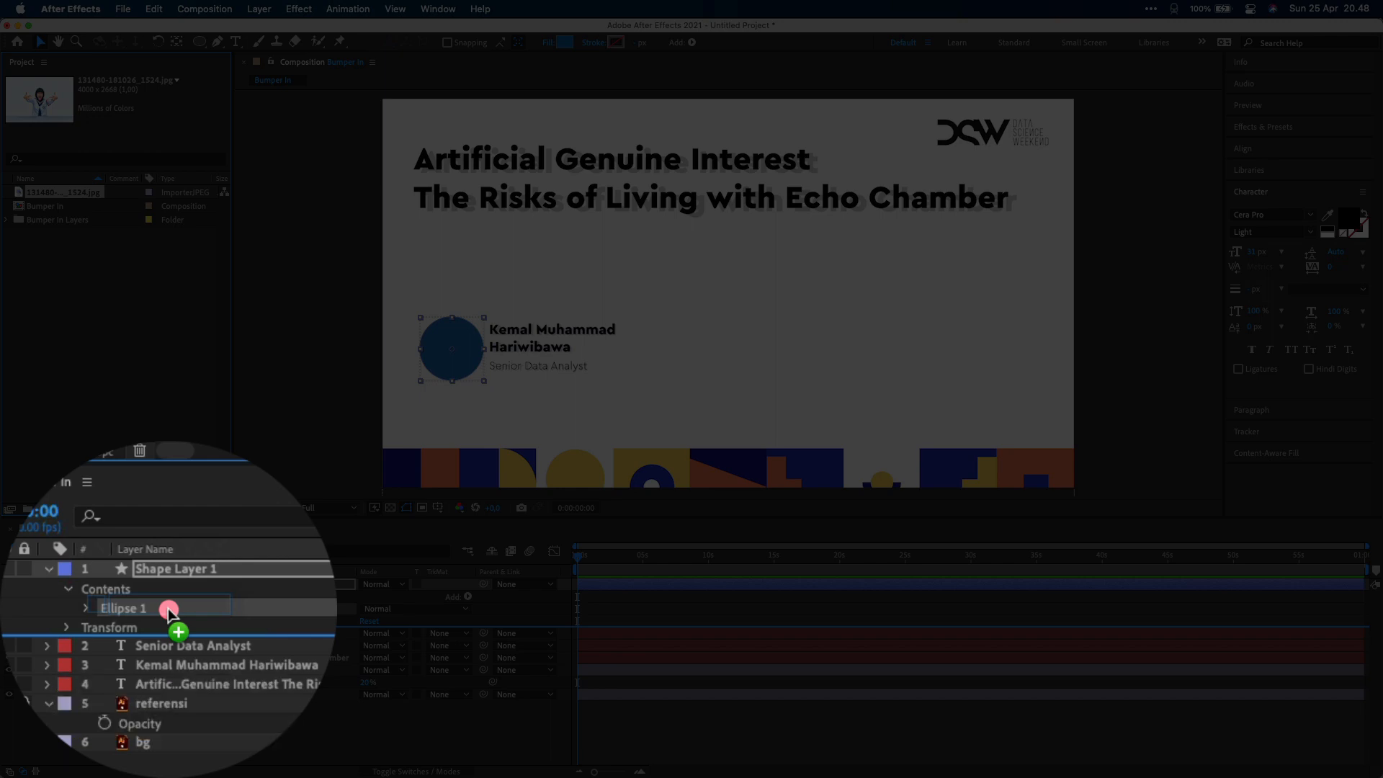
pyautogui.moveTo(133, 611); pyautogui.dragTo(136, 619)
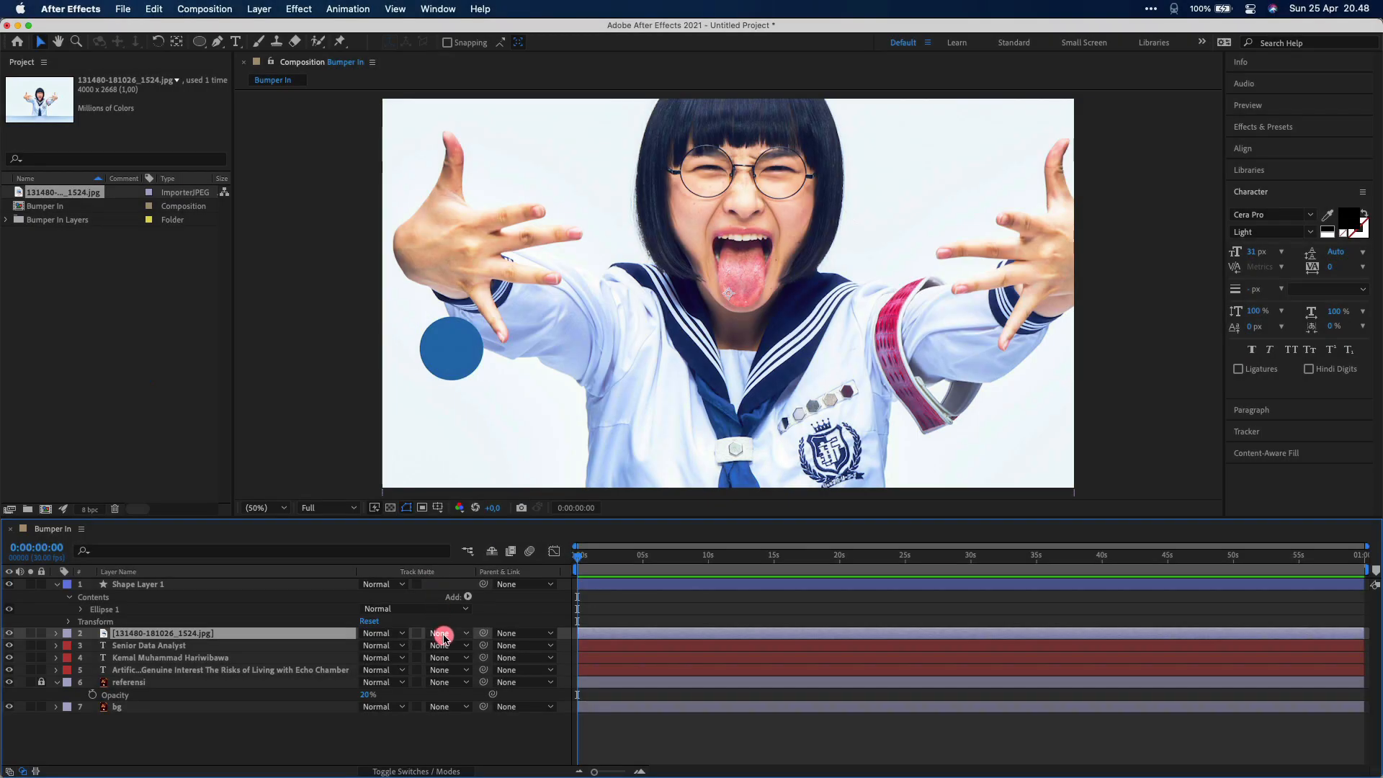
pyautogui.click(443, 633)
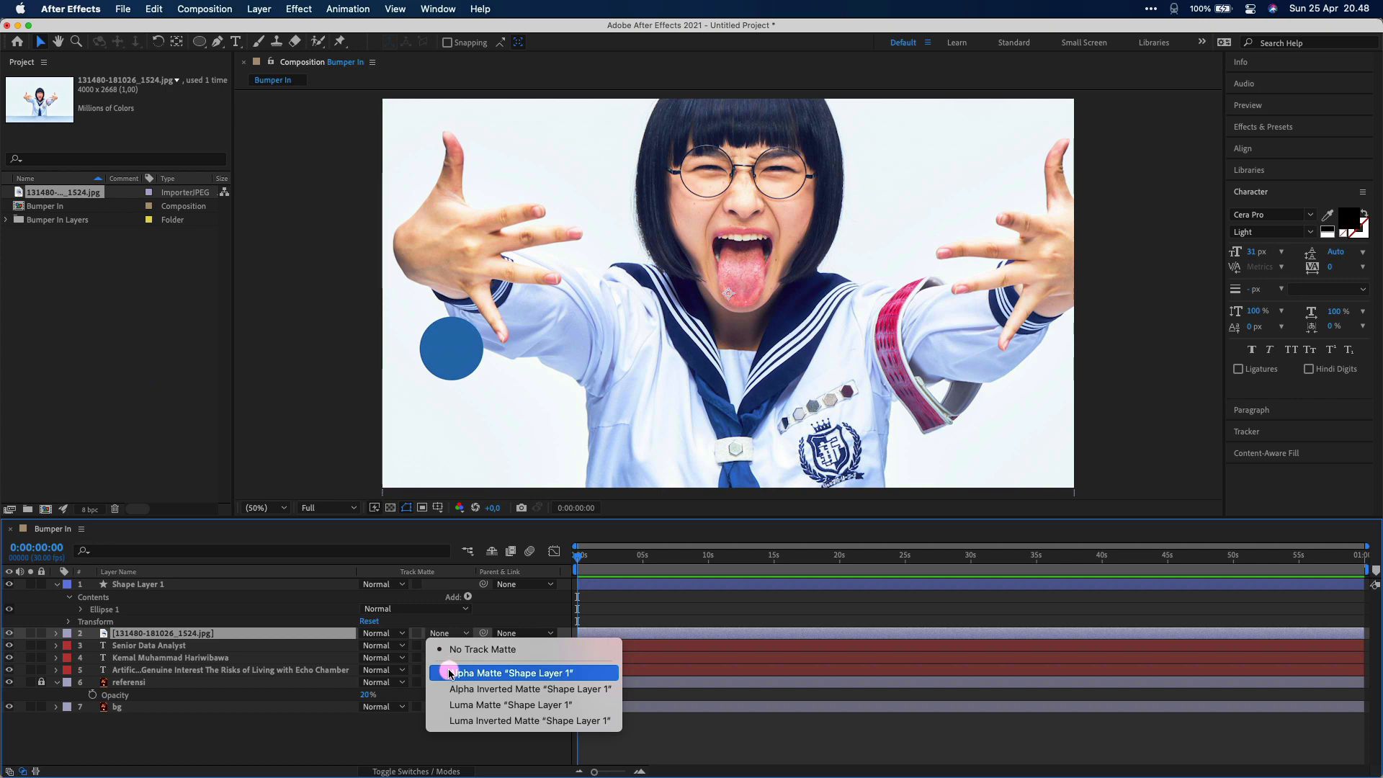
# Set the photo layer's track matte to Alpha Matte 'Shape Layer 1'
pyautogui.click(356, 749)
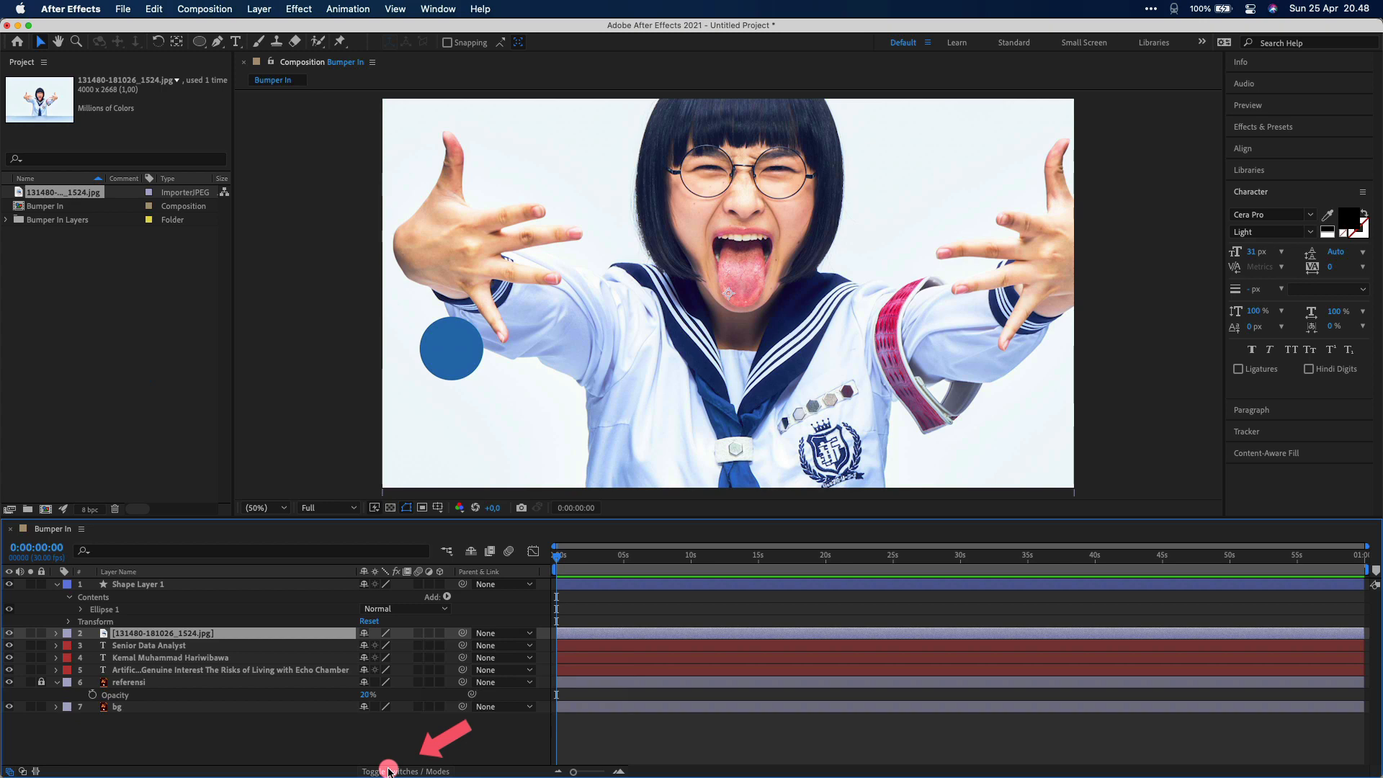
pyautogui.click(388, 771)
pyautogui.click(389, 770)
pyautogui.click(389, 771)
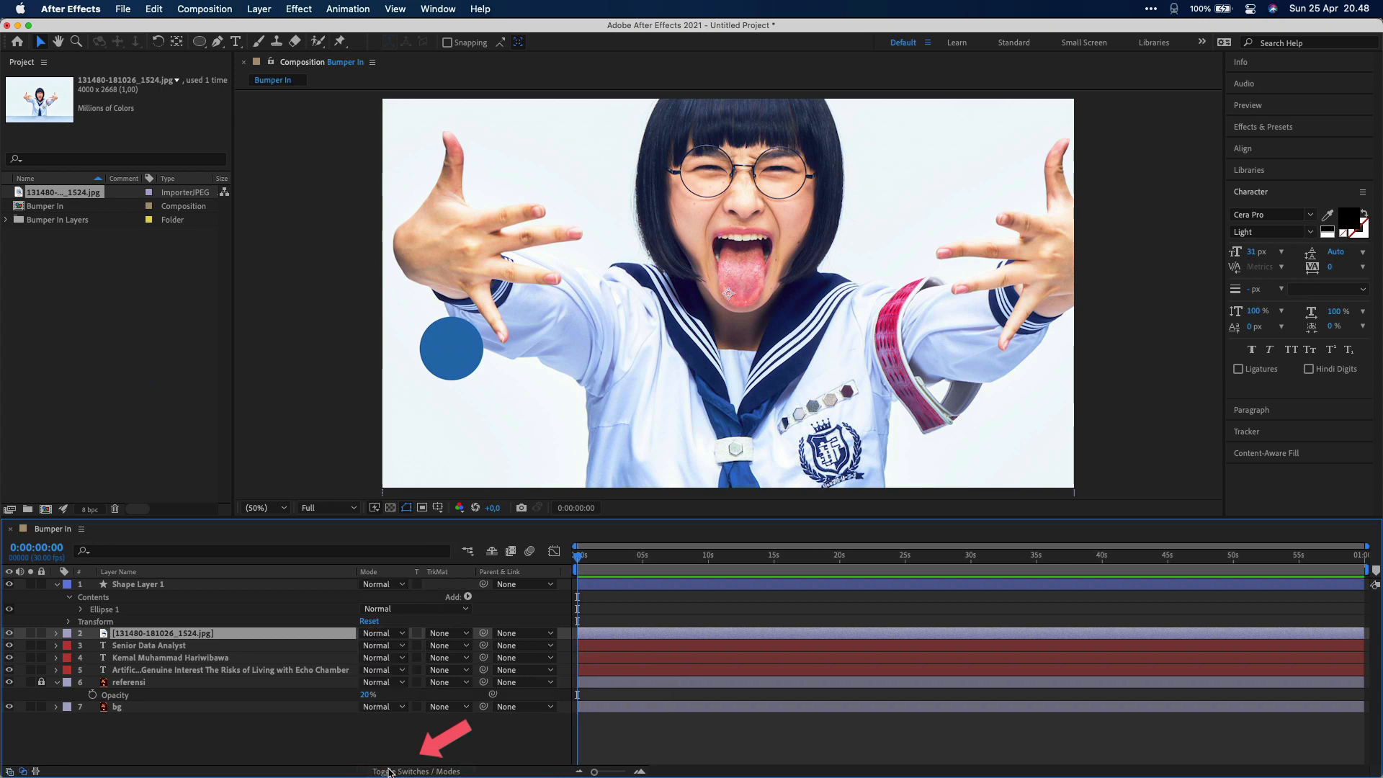
pyautogui.click(443, 633)
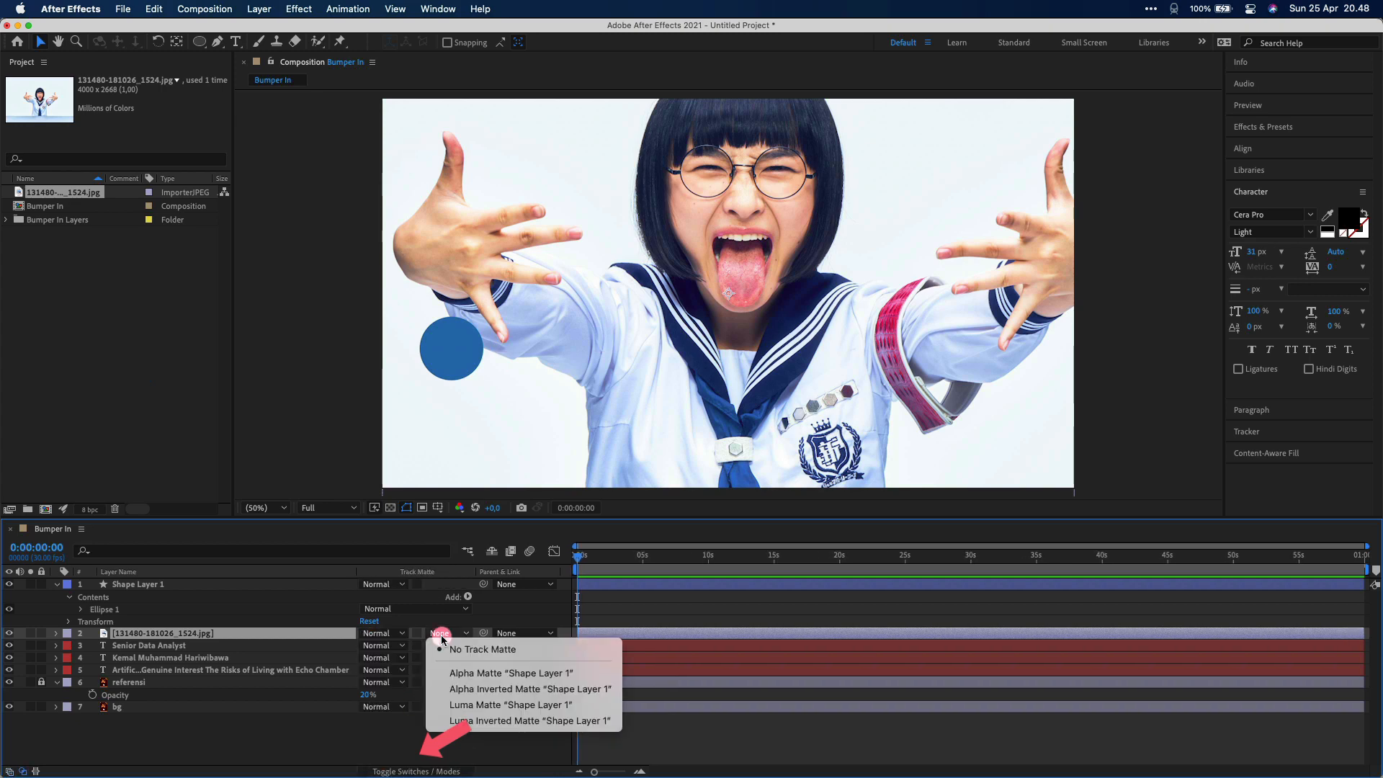
pyautogui.click(460, 674)
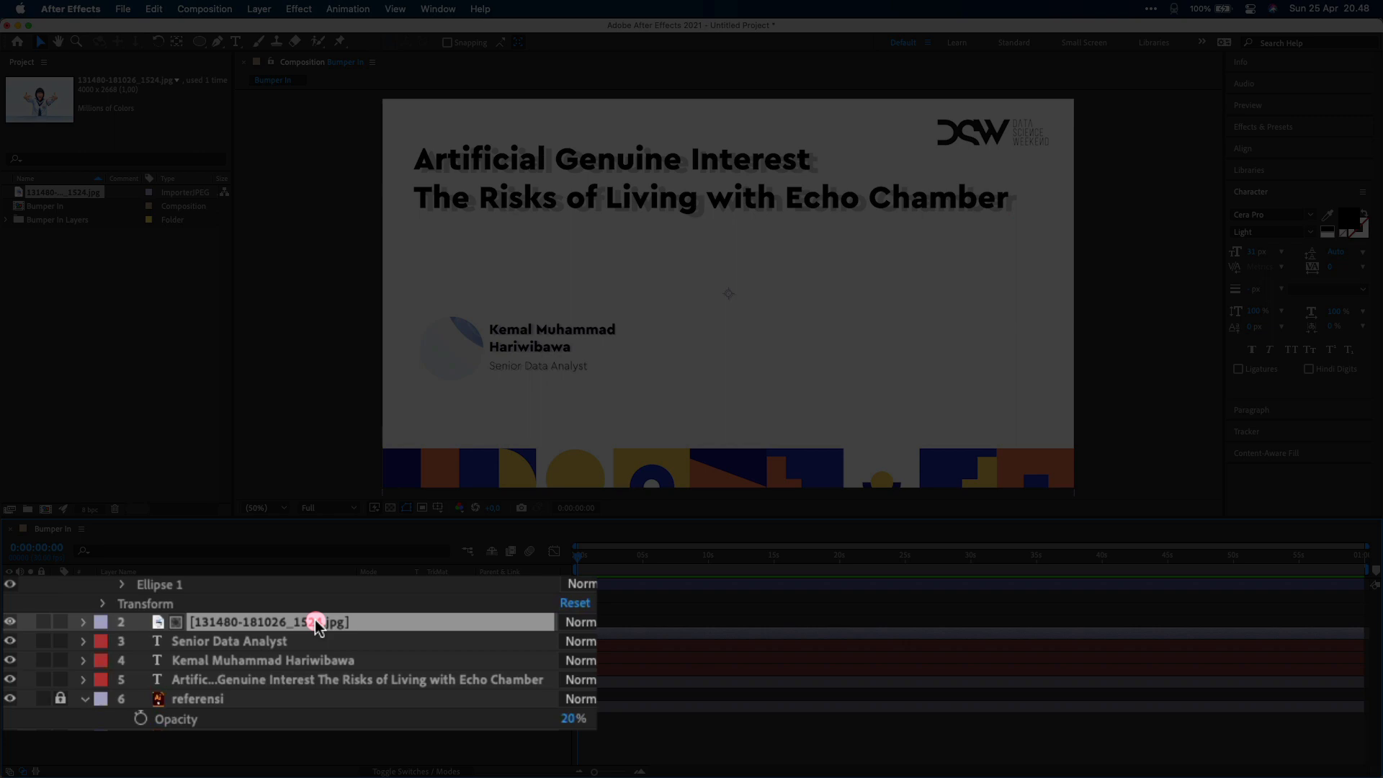
# Scale the photo to 8%, move it into the circle, and hide the referensi layer
pyautogui.press('s')
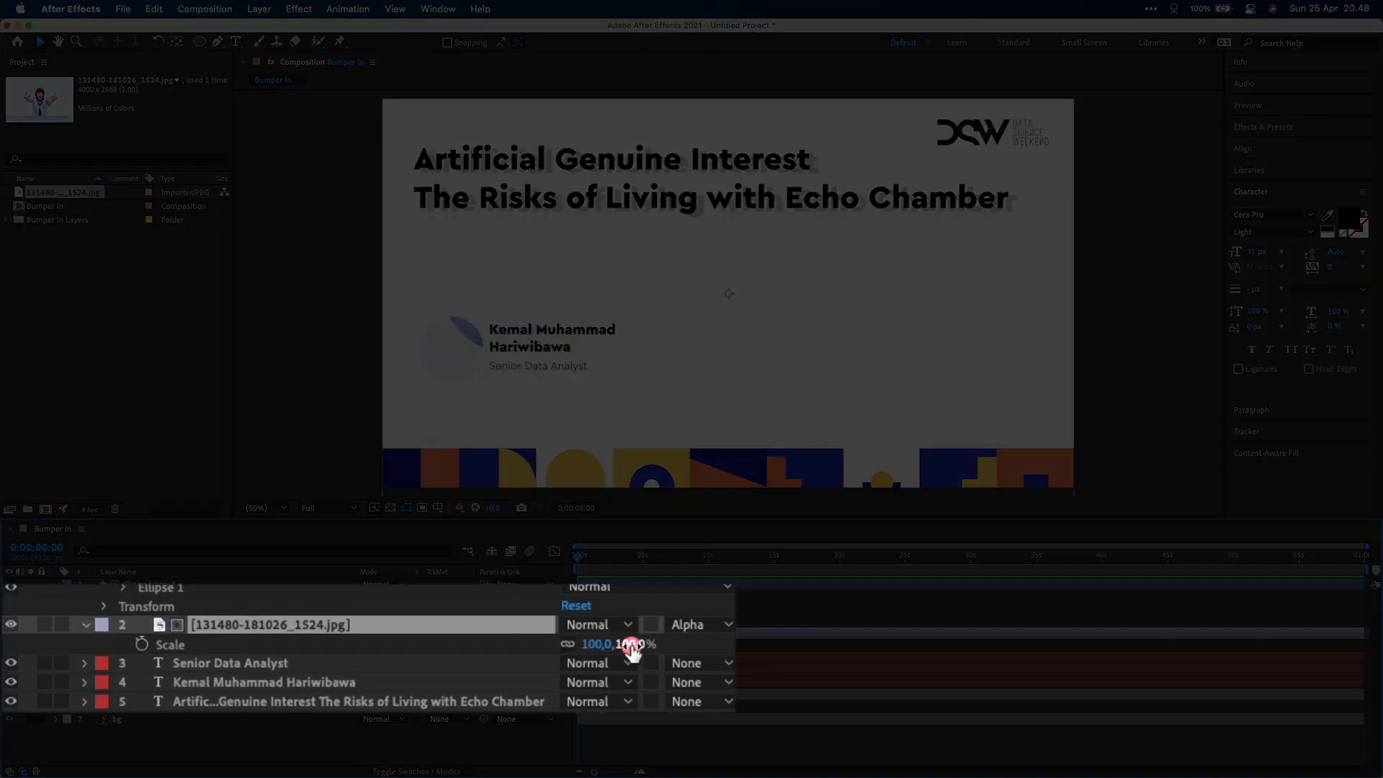
pyautogui.moveTo(405, 647); pyautogui.dragTo(339, 645)
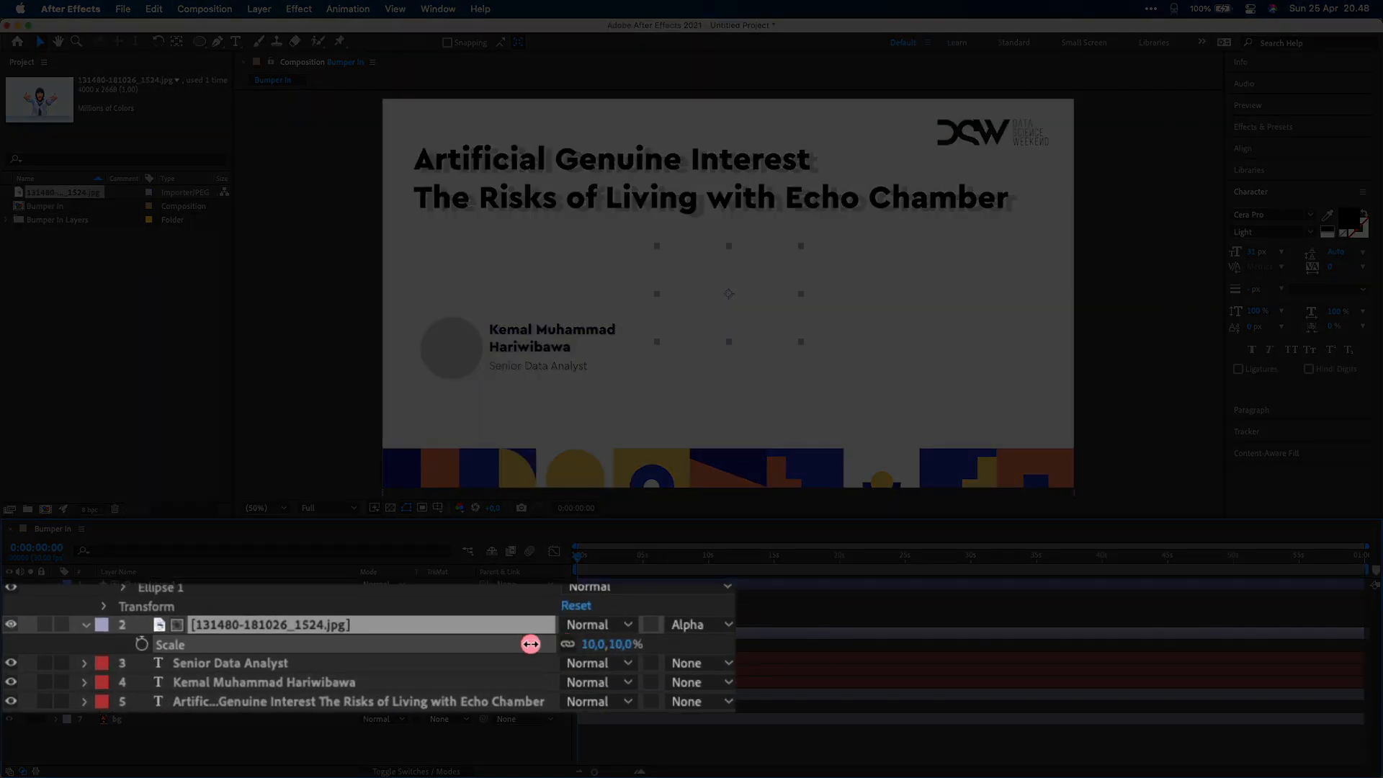
pyautogui.moveTo(530, 641); pyautogui.dragTo(527, 641)
pyautogui.moveTo(755, 314); pyautogui.dragTo(481, 367)
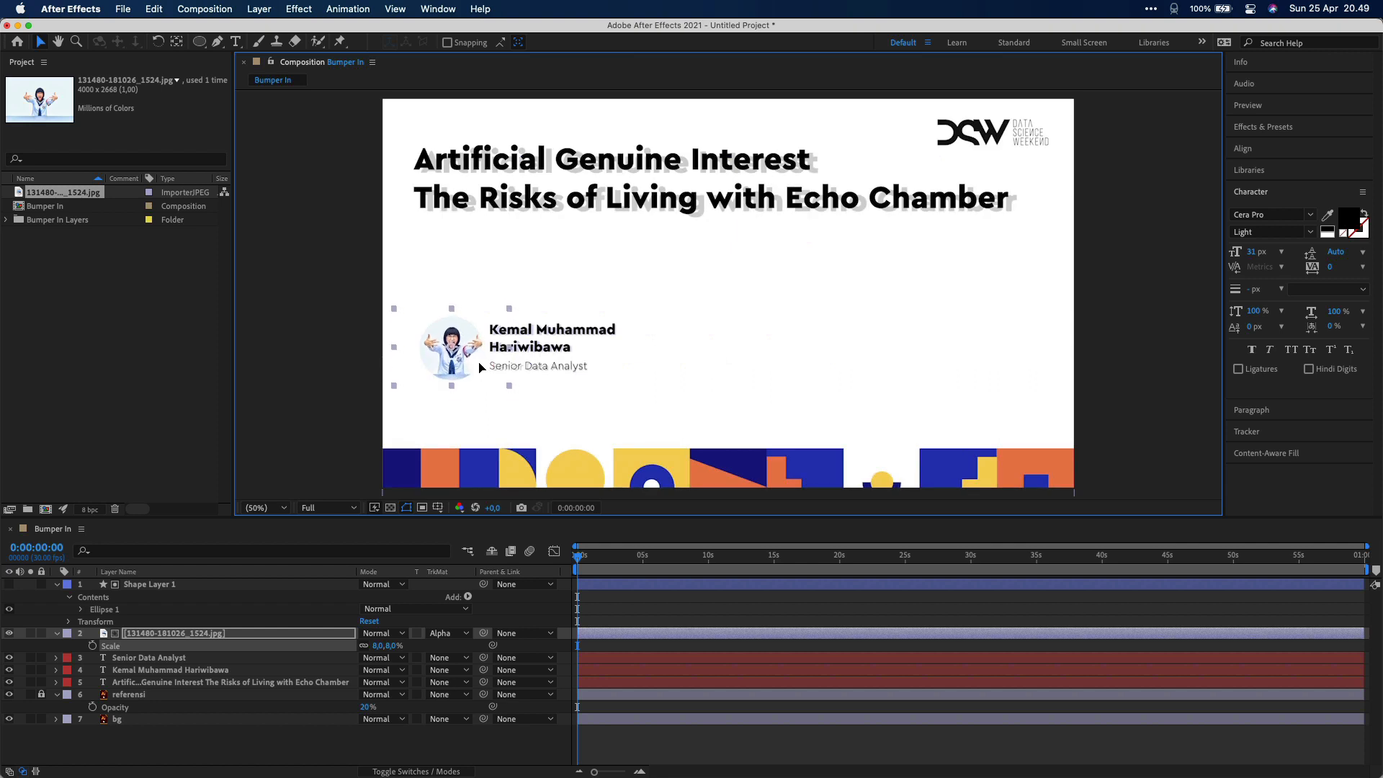
pyautogui.click(10, 695)
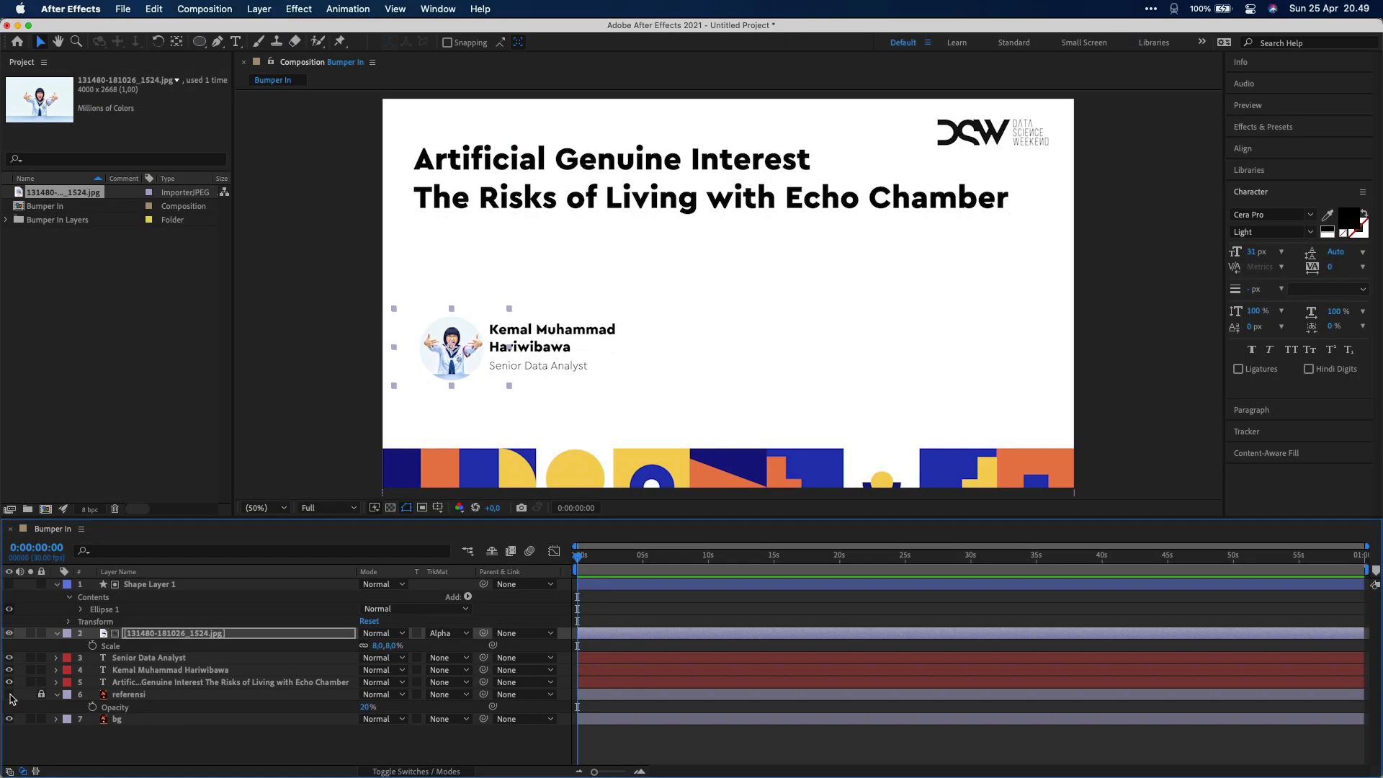
pyautogui.click(325, 441)
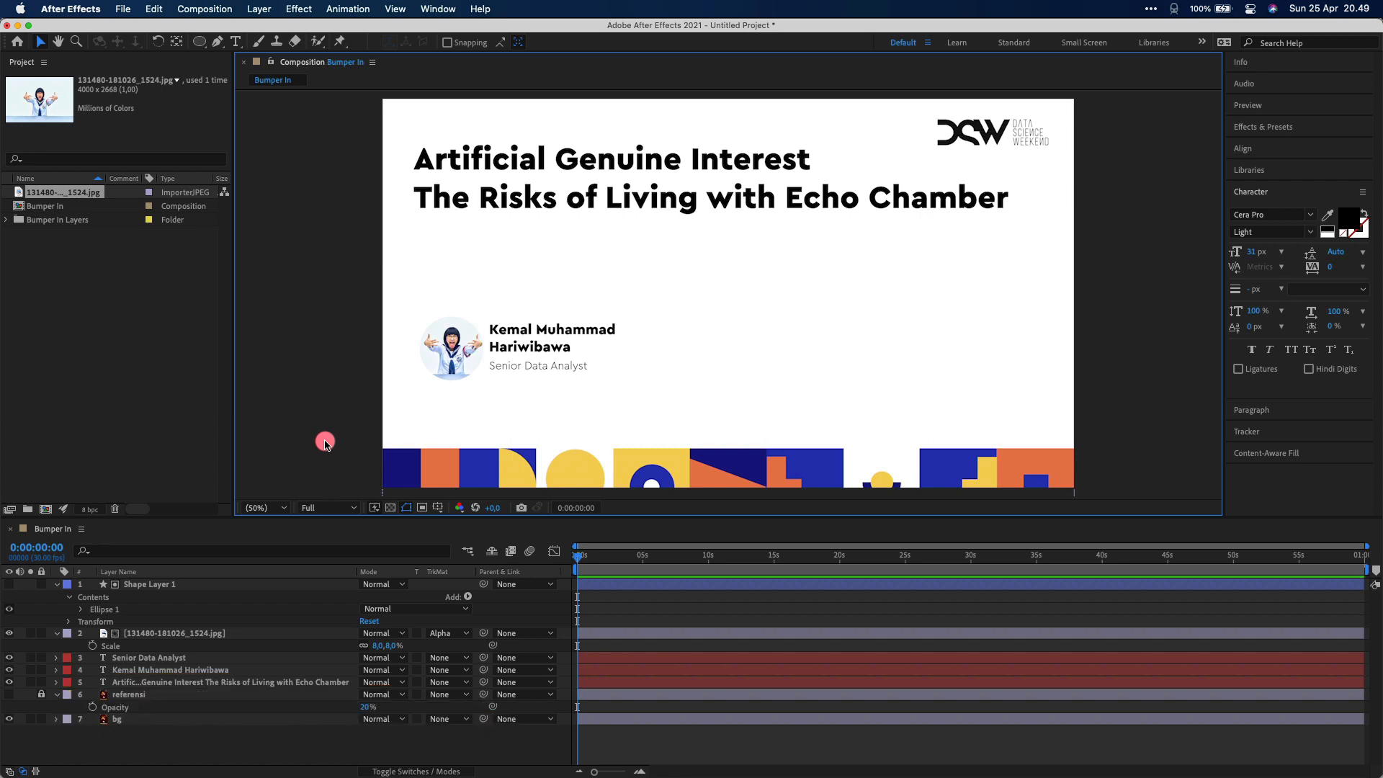
pyautogui.click(284, 508)
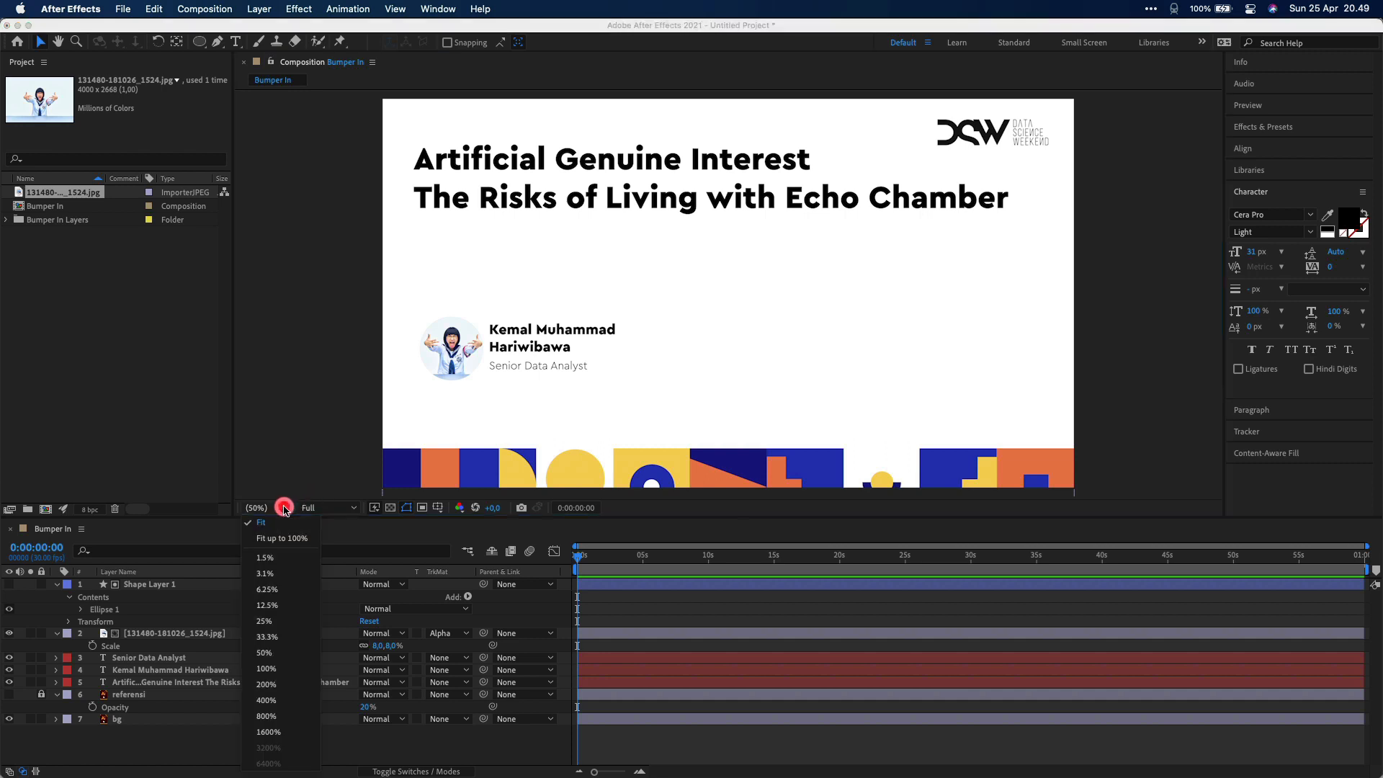
pyautogui.click(286, 525)
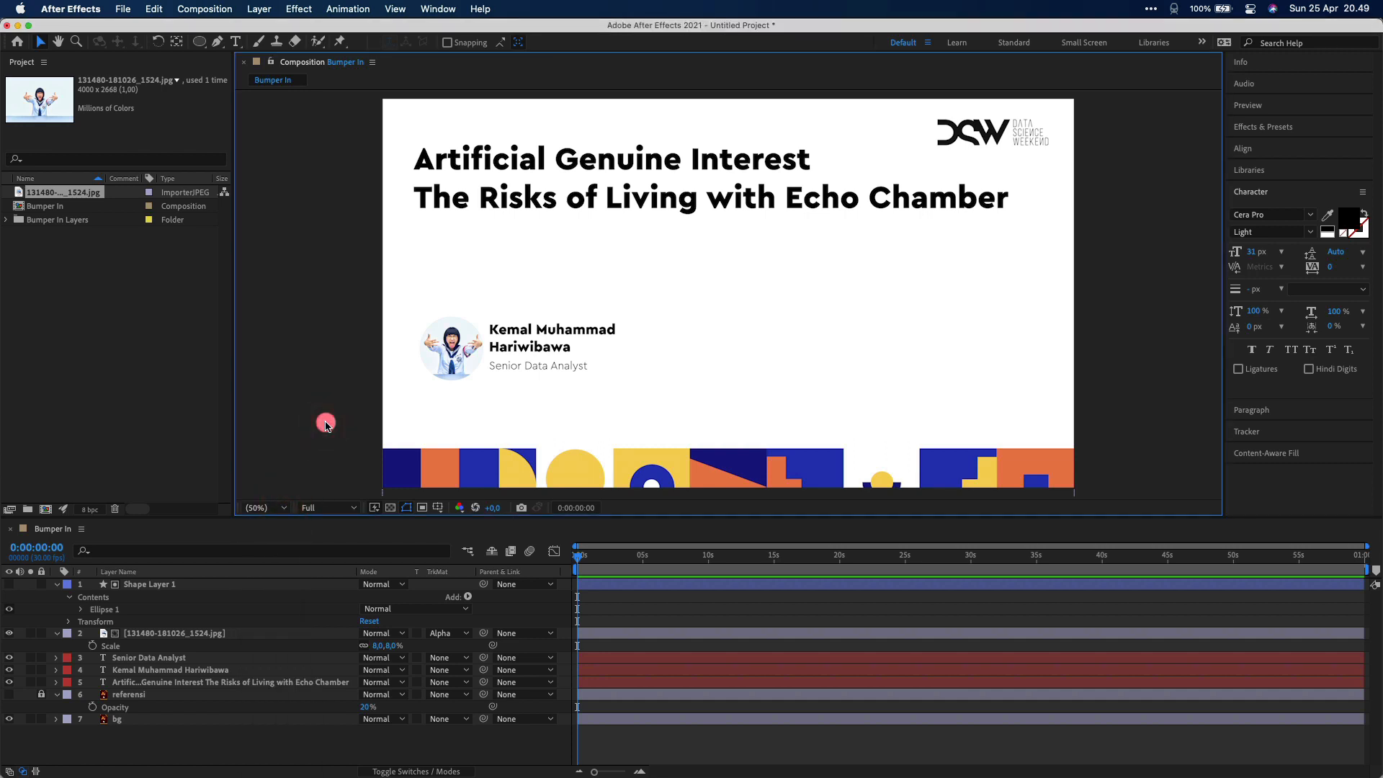
pyautogui.click(547, 339)
# Add Position and Opacity keyframes at 0 s and 1 s on the name and subtitle layers
pyautogui.keyDown('shift'); pyautogui.click(526, 368); pyautogui.keyUp('shift')
pyautogui.hotkey('shift', 'p')
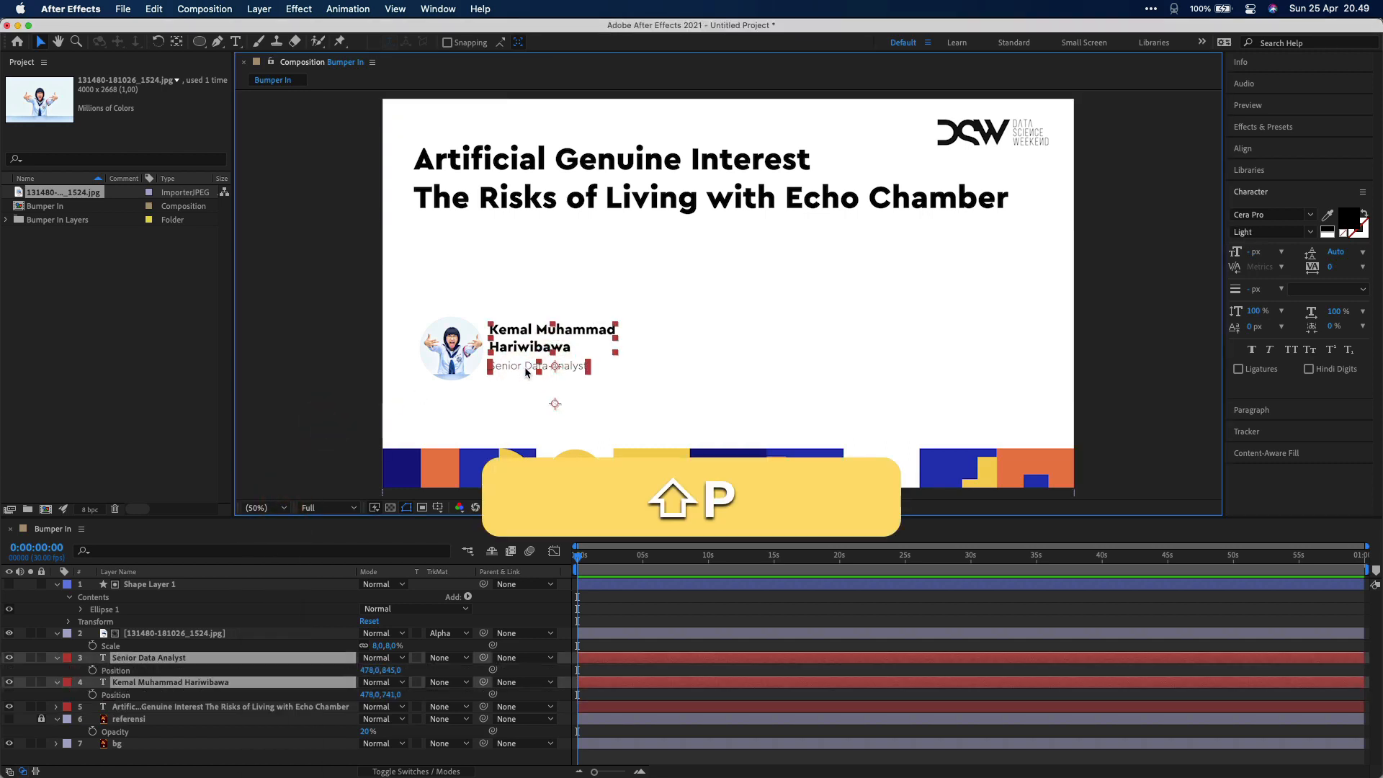
pyautogui.hotkey('shift', 't')
pyautogui.click(92, 671)
pyautogui.click(92, 682)
pyautogui.press('shift+super+Right')
pyautogui.press('shift+super+Right')
pyautogui.press('shift+super+Right')
pyautogui.click(21, 671)
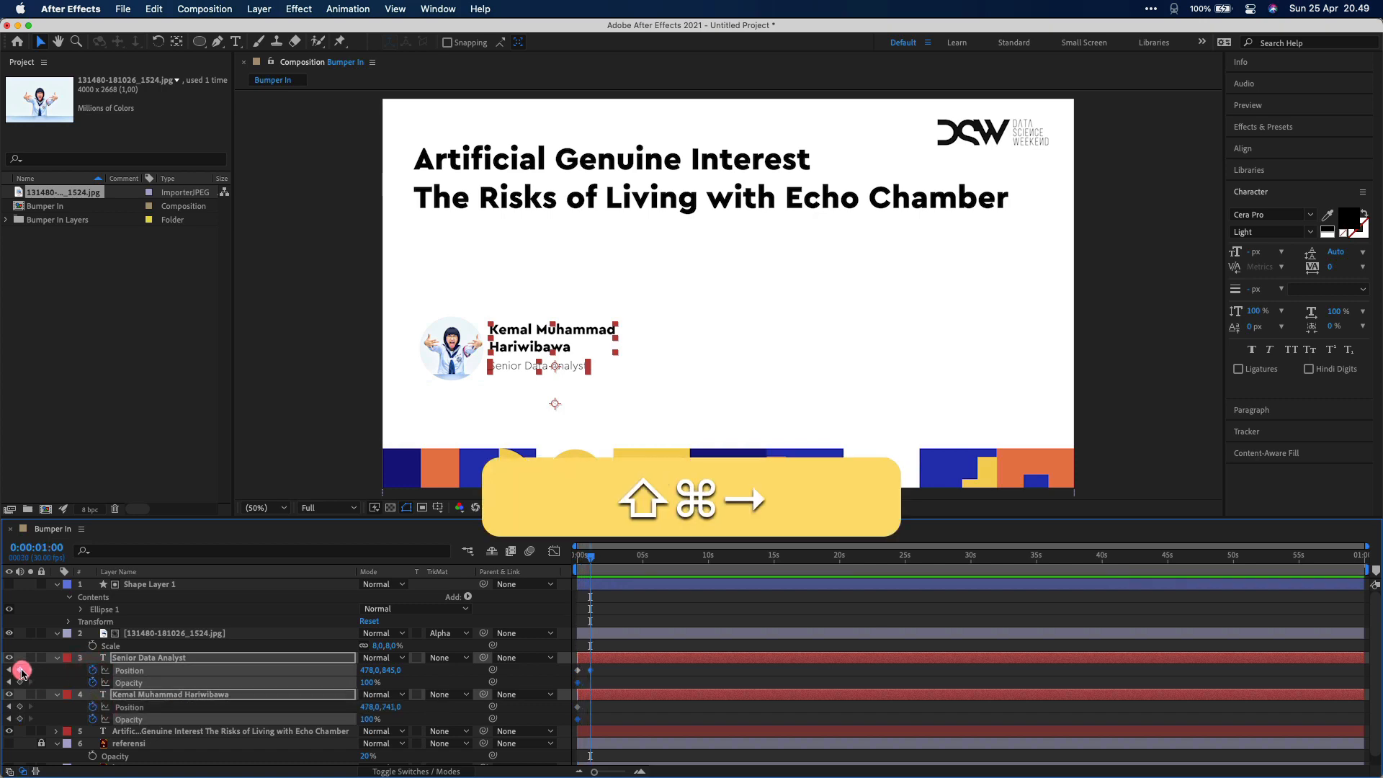
pyautogui.click(21, 707)
pyautogui.click(20, 719)
pyautogui.click(20, 682)
pyautogui.press('j')
# At the start, offset the name to 440,741 and set both text layers' Opacity to 0%
pyautogui.click(331, 395)
pyautogui.moveTo(528, 348); pyautogui.dragTo(517, 379)
pyautogui.click(370, 683)
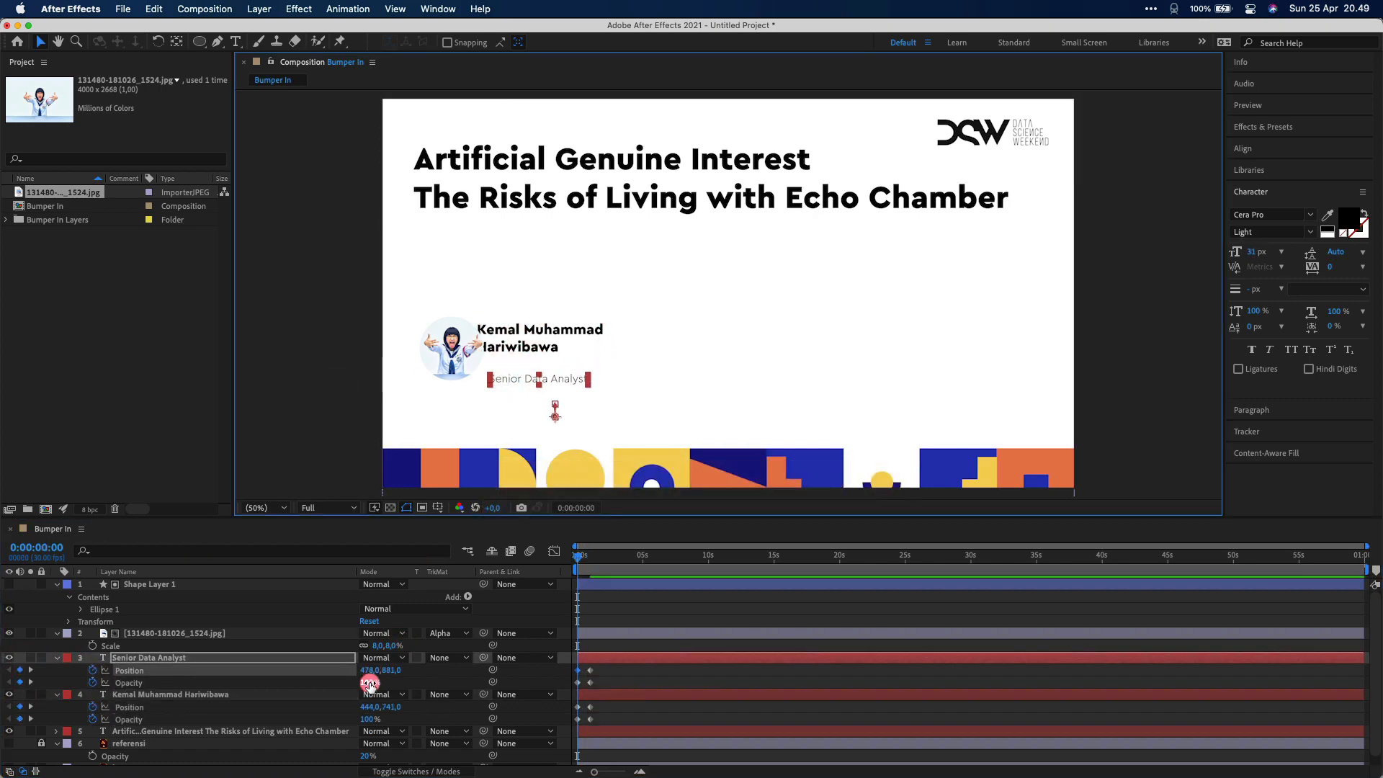
pyautogui.write('0')
pyautogui.press('Return')
pyautogui.click(369, 719)
pyautogui.write('0')
pyautogui.press('Return')
# Apply Easy Ease to the keyframes of both text layers
pyautogui.moveTo(609, 670); pyautogui.dragTo(577, 716)
pyautogui.click(556, 552)
pyautogui.click(556, 553)
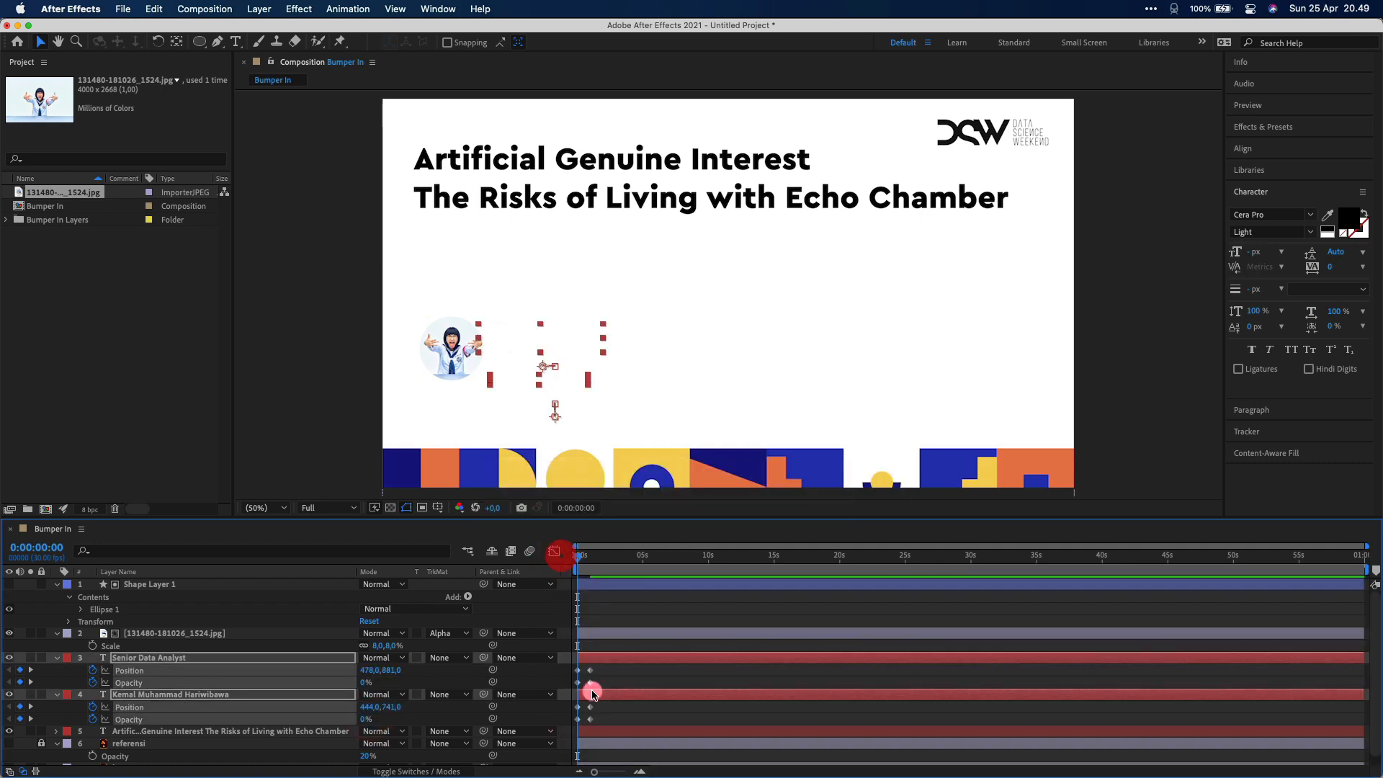
pyautogui.rightClick(576, 719)
pyautogui.moveTo(649, 762)
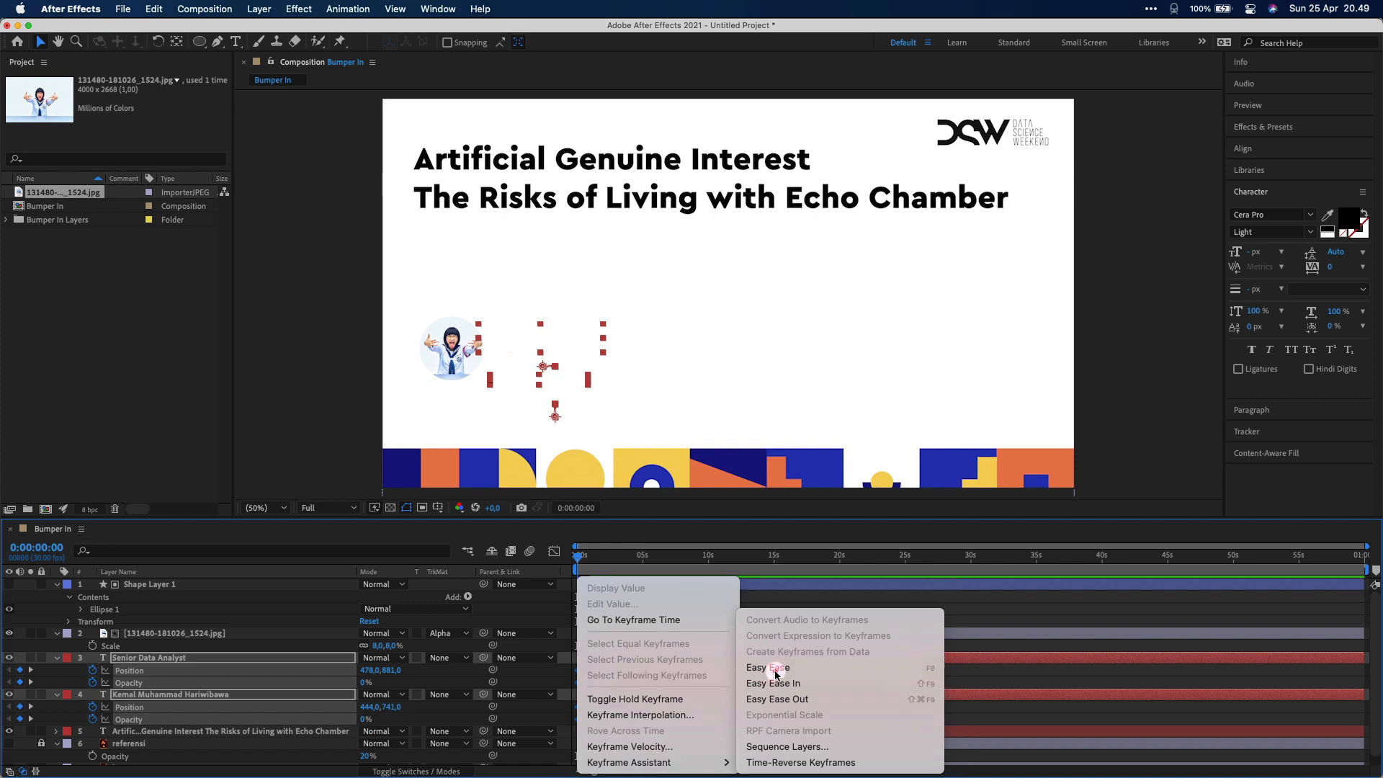
pyautogui.click(776, 675)
pyautogui.click(554, 552)
pyautogui.click(586, 728)
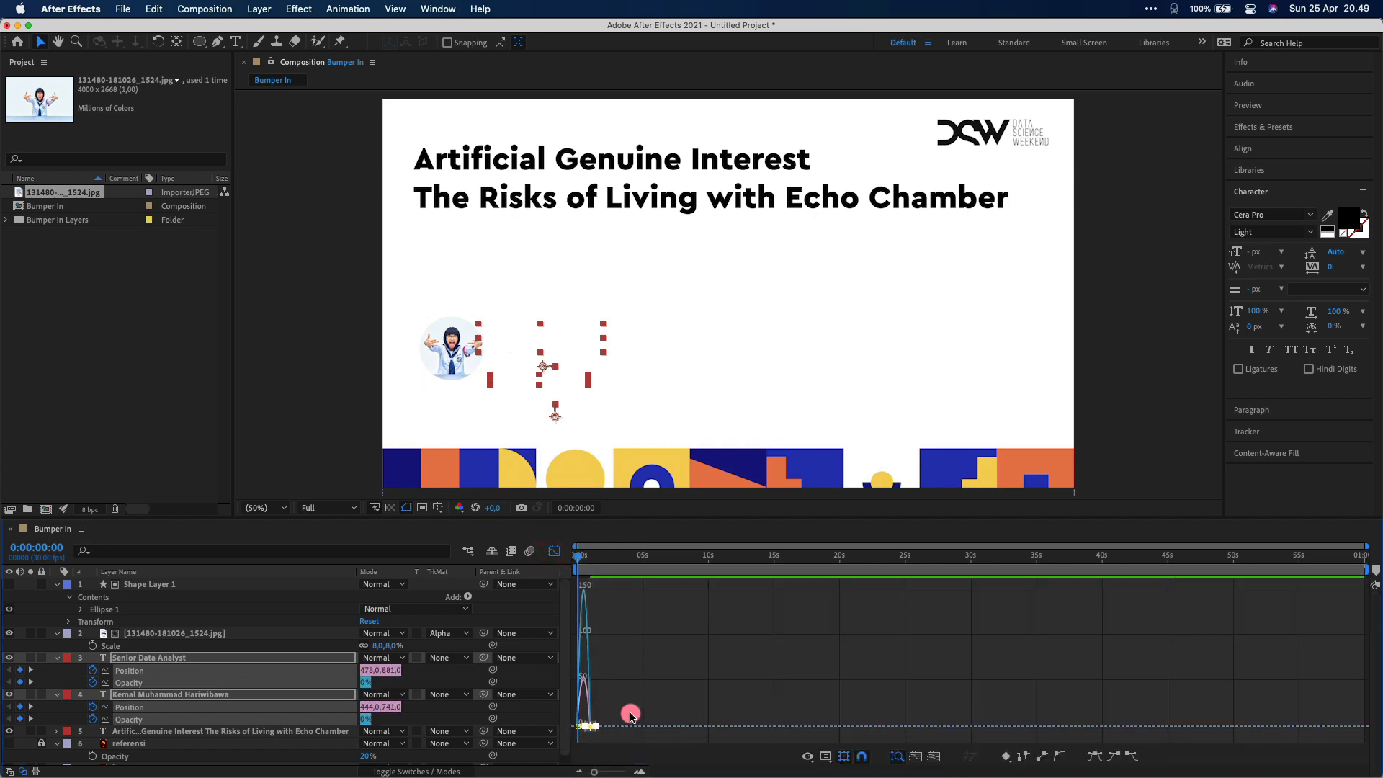
pyautogui.moveTo(620, 521); pyautogui.dragTo(619, 441)
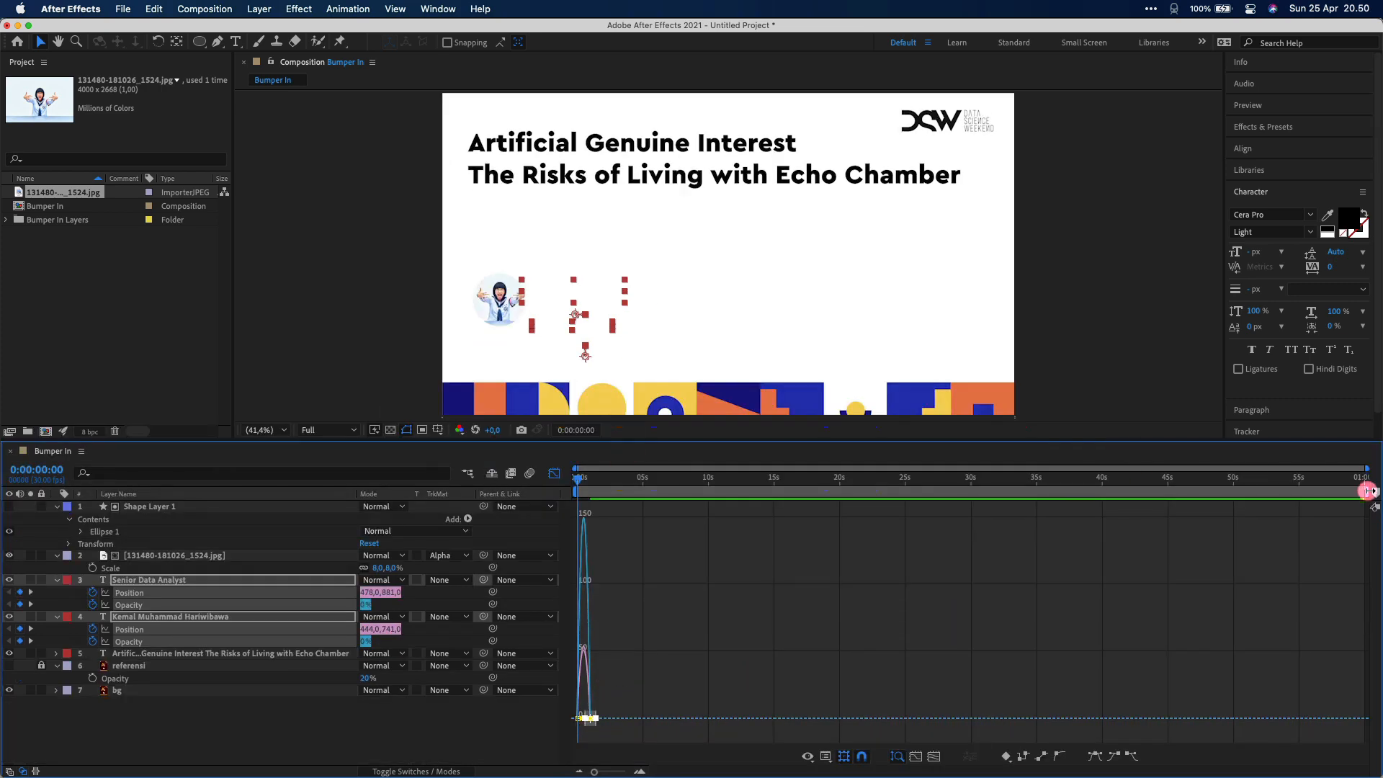
pyautogui.click(619, 701)
pyautogui.click(554, 472)
# Stretch the ending keyframes' ease curve in the Graph Editor so the motion peaks early
pyautogui.click(622, 642)
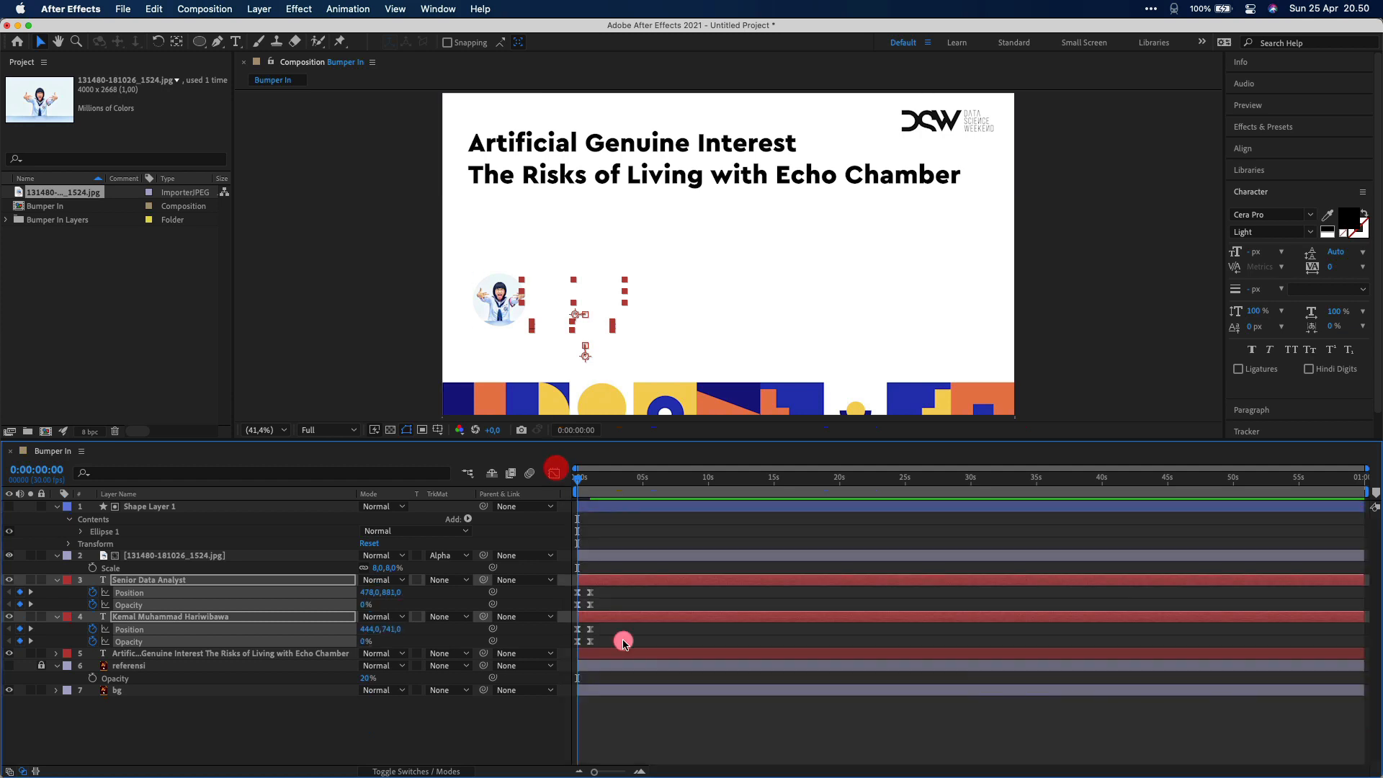
pyautogui.press('=')
pyautogui.press('=')
pyautogui.press('=')
pyautogui.moveTo(645, 590); pyautogui.dragTo(617, 642)
pyautogui.click(554, 473)
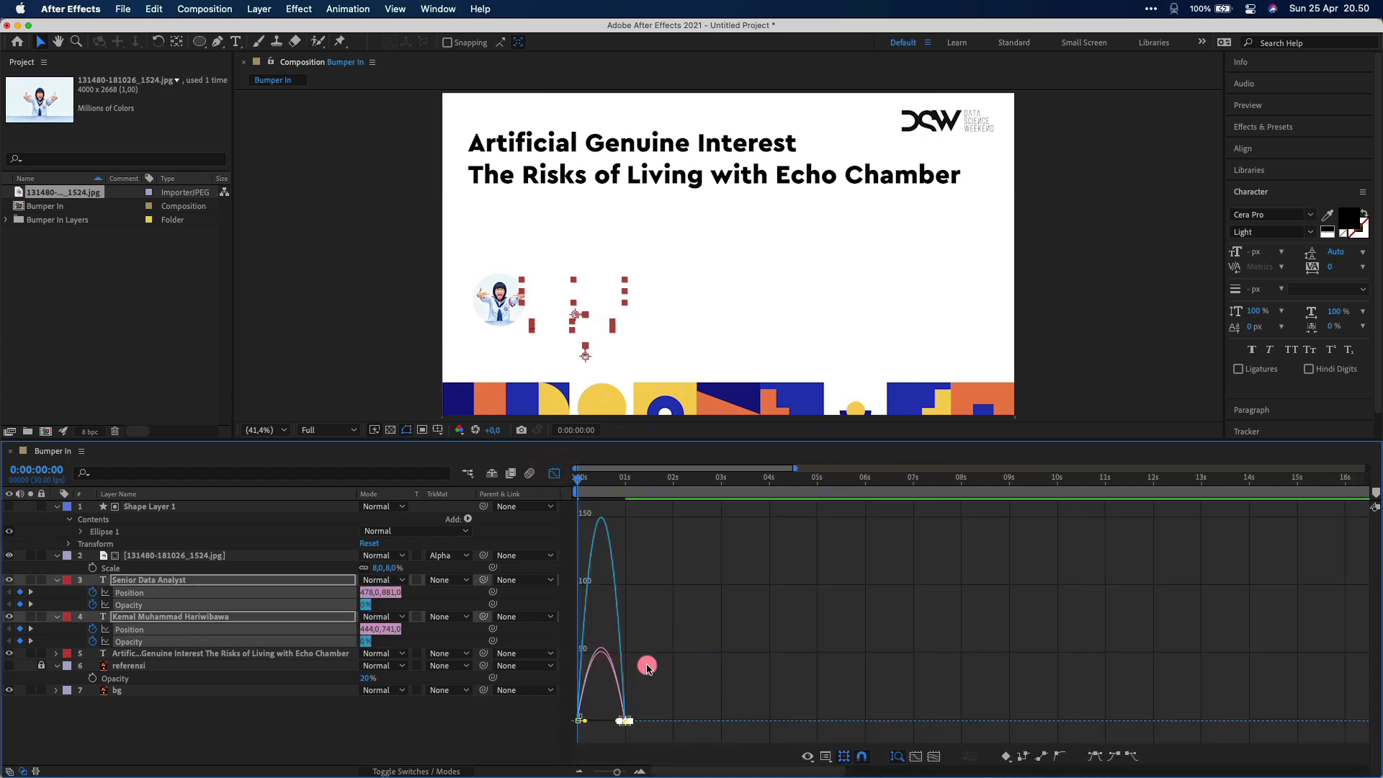
pyautogui.click(555, 473)
pyautogui.press('=')
pyautogui.press('=')
pyautogui.press('-')
pyautogui.press('-')
pyautogui.press('=')
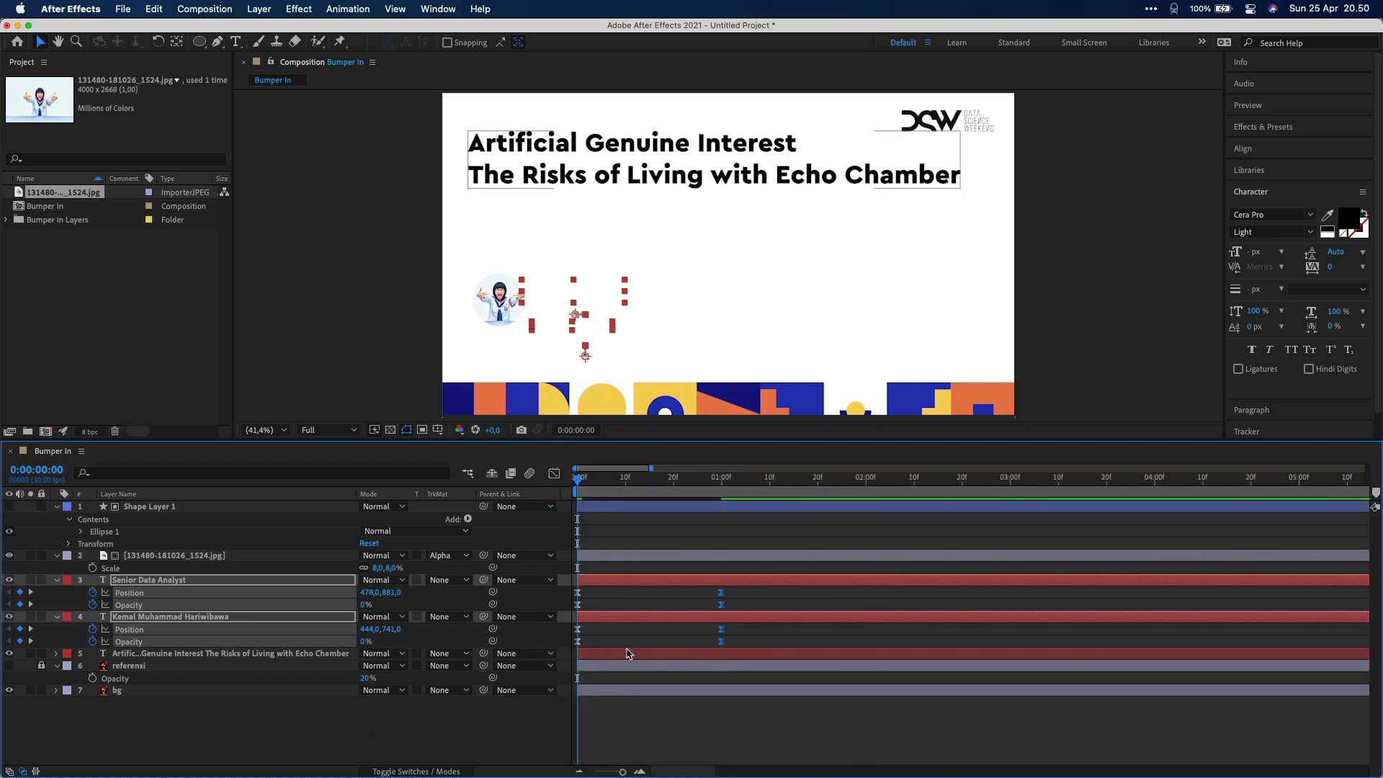
pyautogui.click(555, 473)
pyautogui.moveTo(697, 721); pyautogui.dragTo(651, 722)
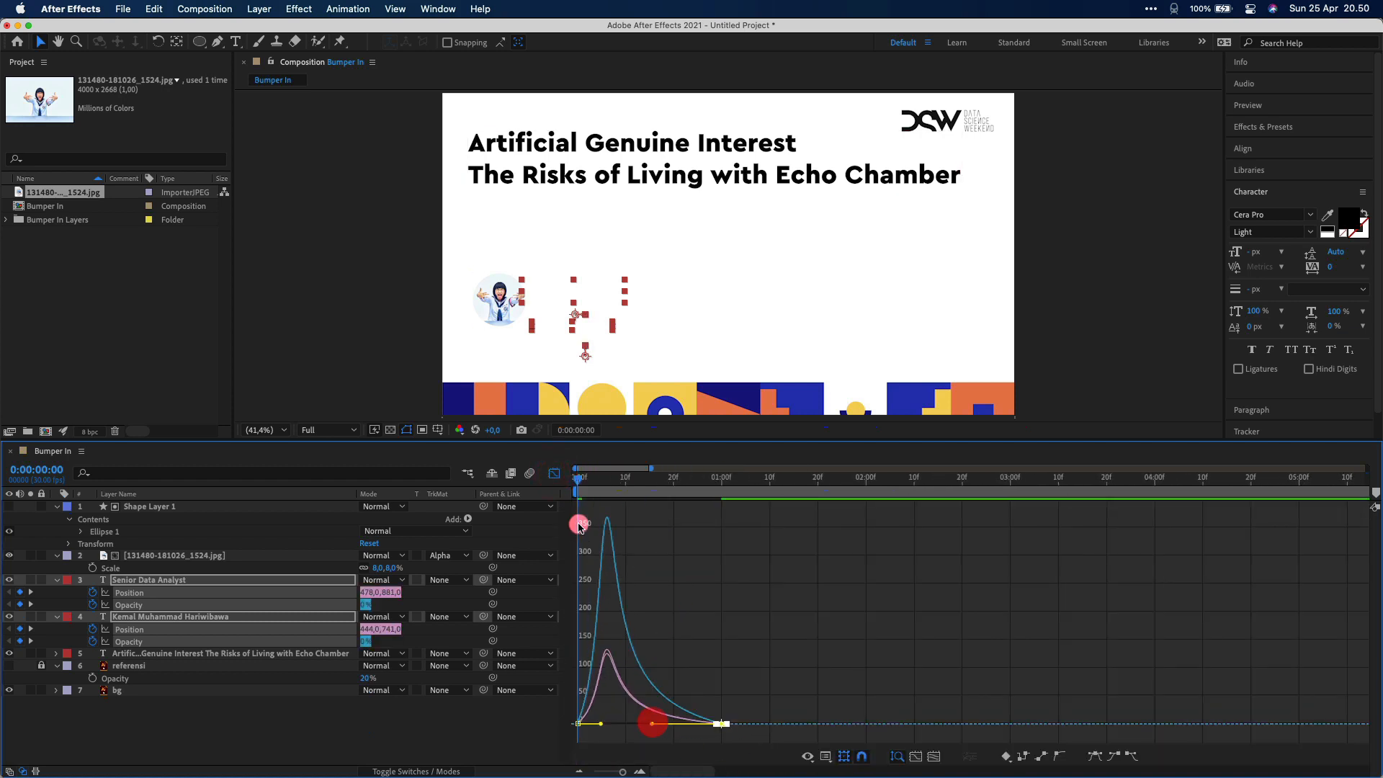
pyautogui.click(556, 474)
# Preview the text fade-and-slide animation from the start
pyautogui.press('space')
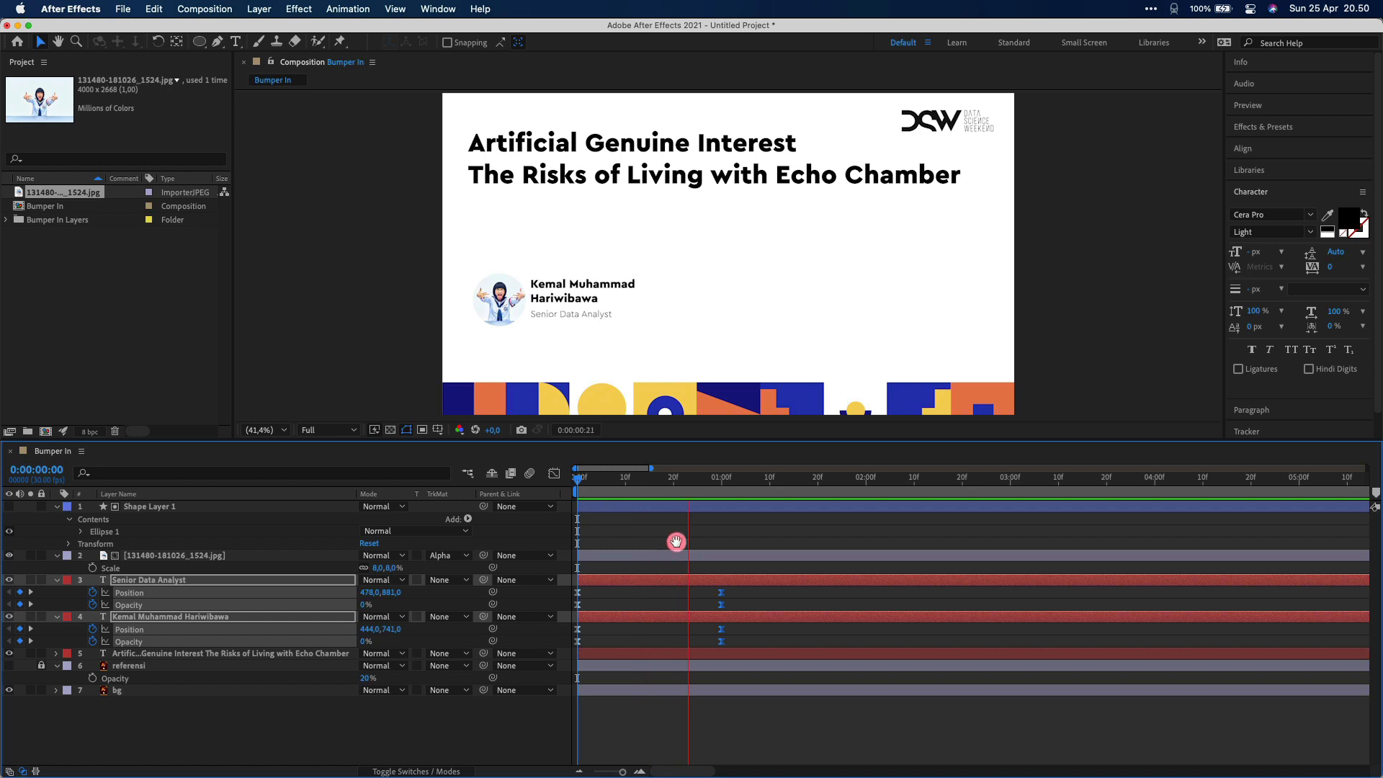
pyautogui.moveTo(650, 497); pyautogui.dragTo(509, 490)
pyautogui.press('space')
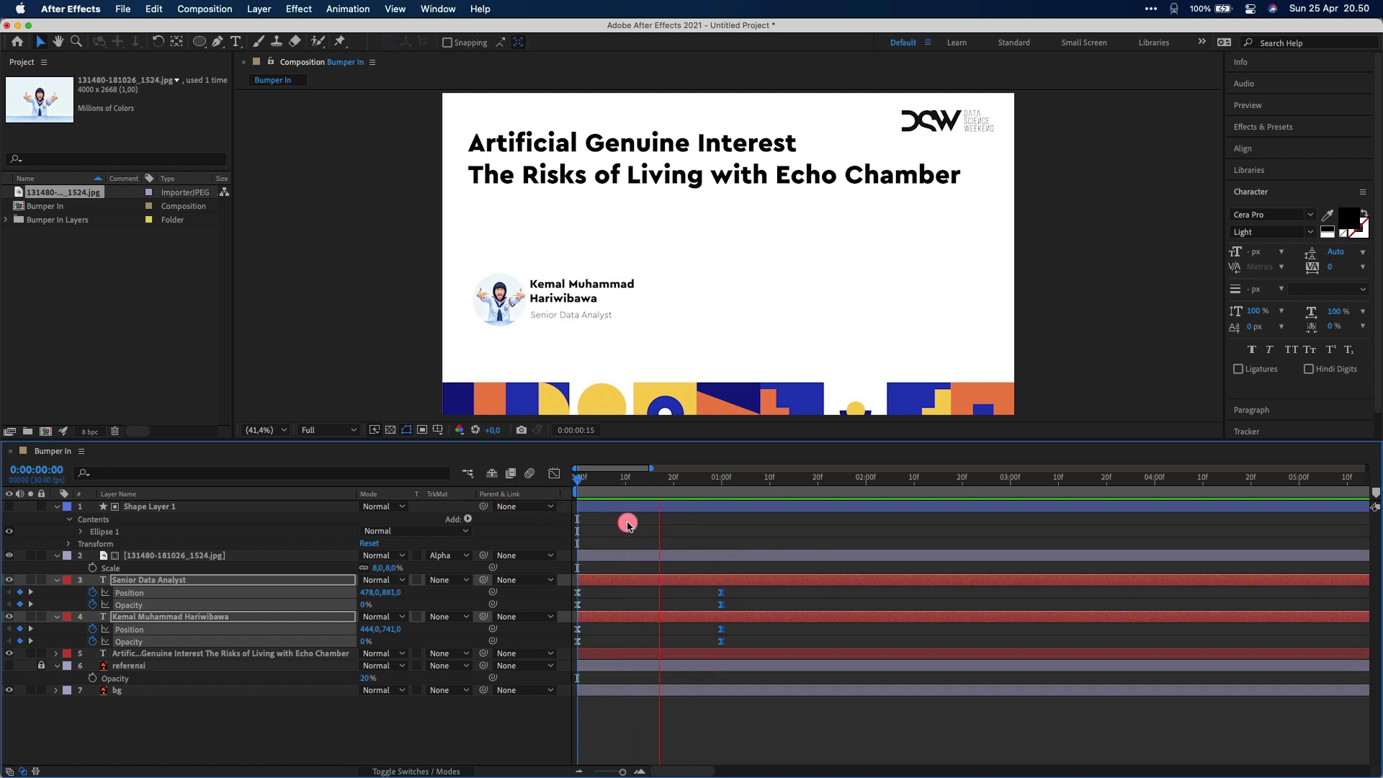
pyautogui.click(644, 529)
pyautogui.moveTo(627, 484); pyautogui.dragTo(479, 484)
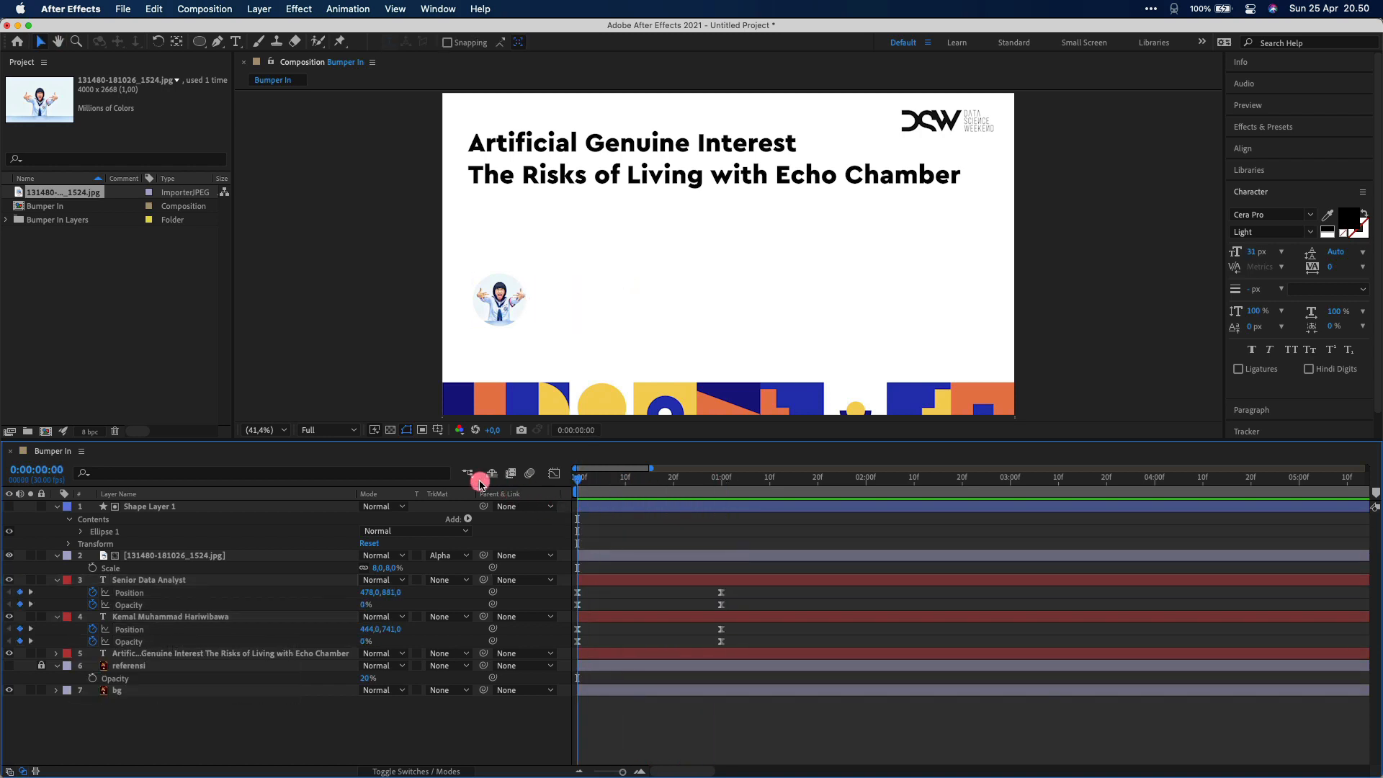
pyautogui.press('space')
pyautogui.press('space')
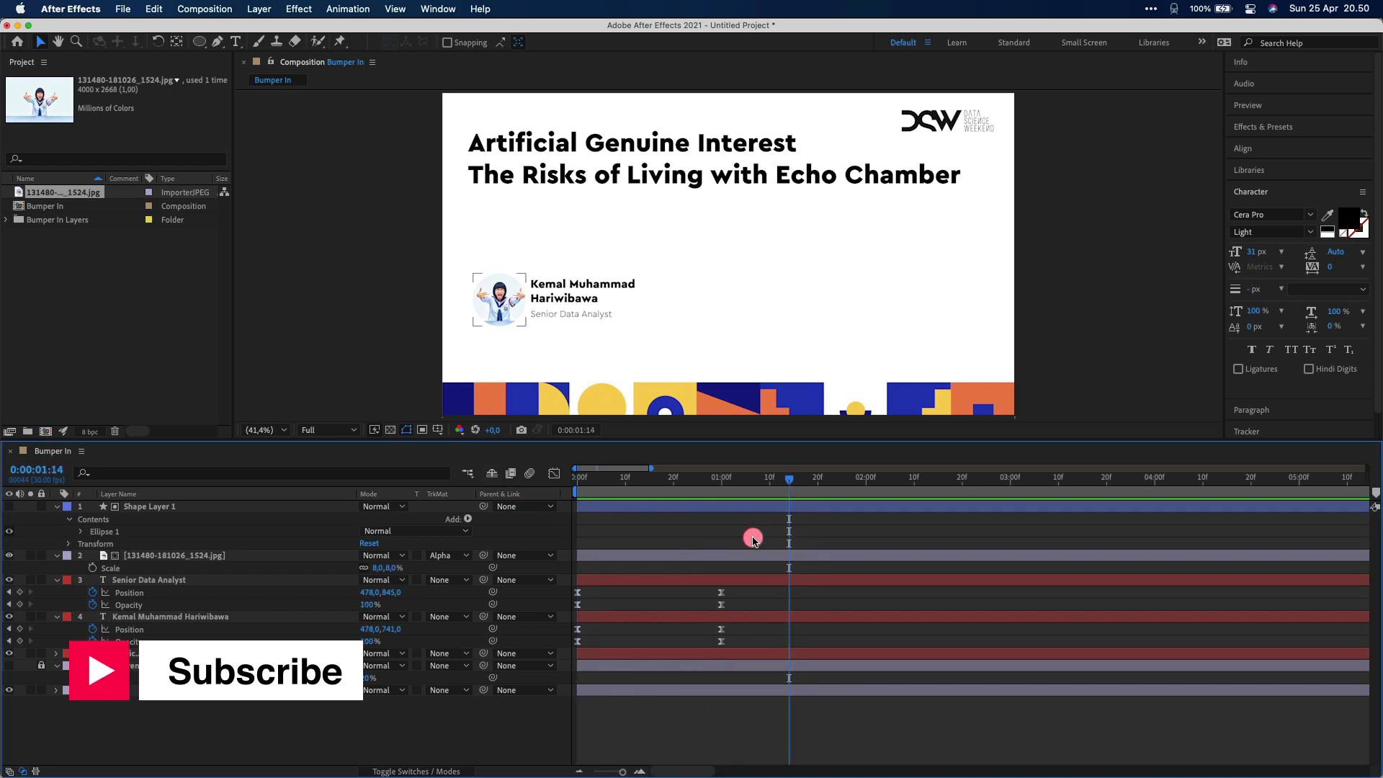
# Fill the speaker's name with the blue sampled from the bottom shapes and preview the animation
pyautogui.click(608, 308)
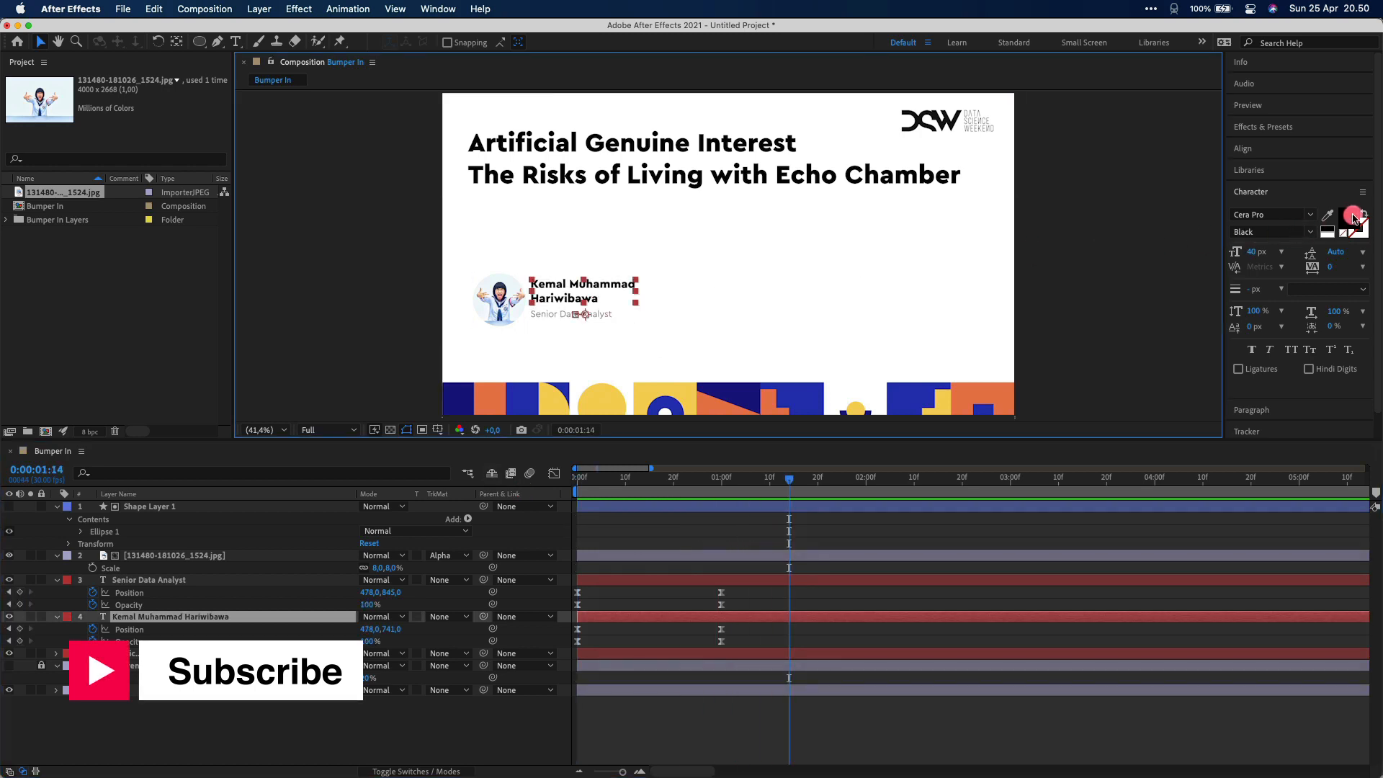
pyautogui.click(1347, 216)
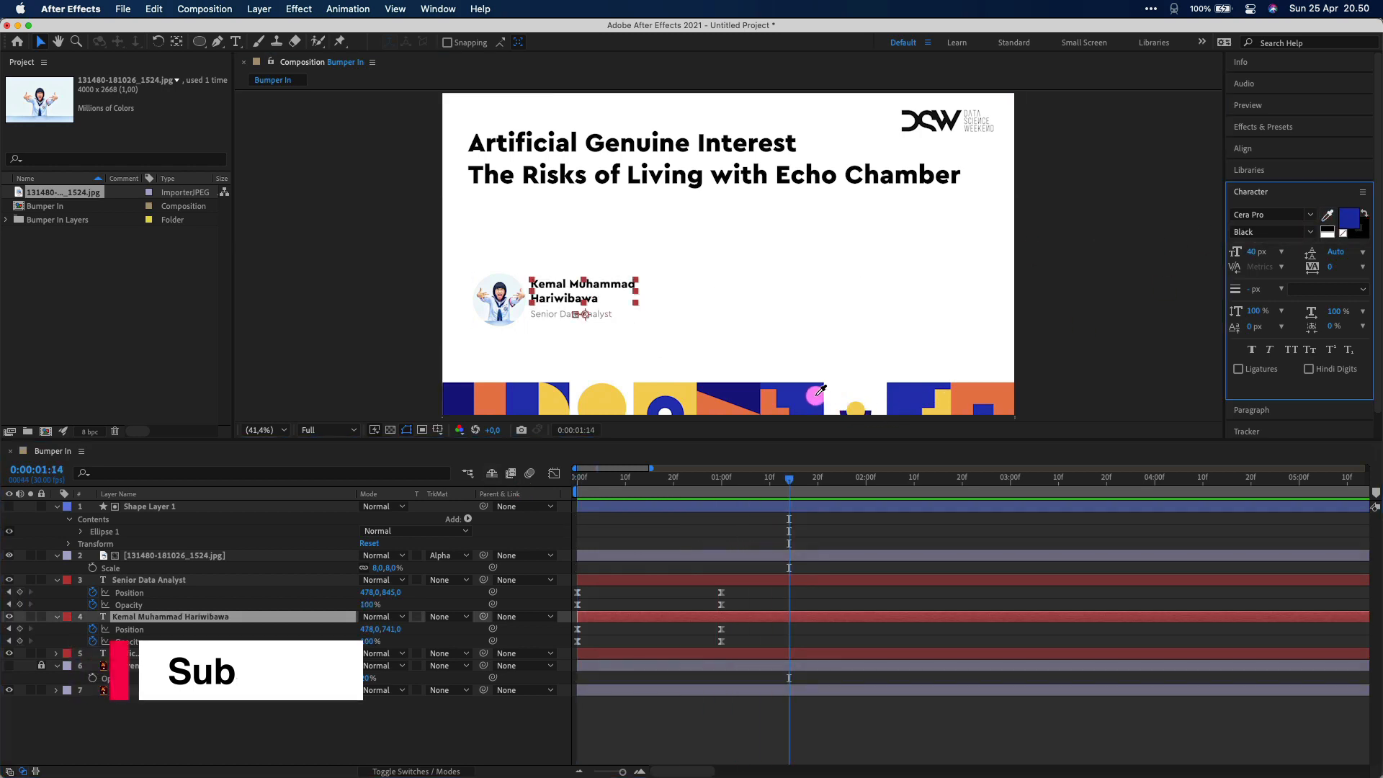
pyautogui.click(816, 398)
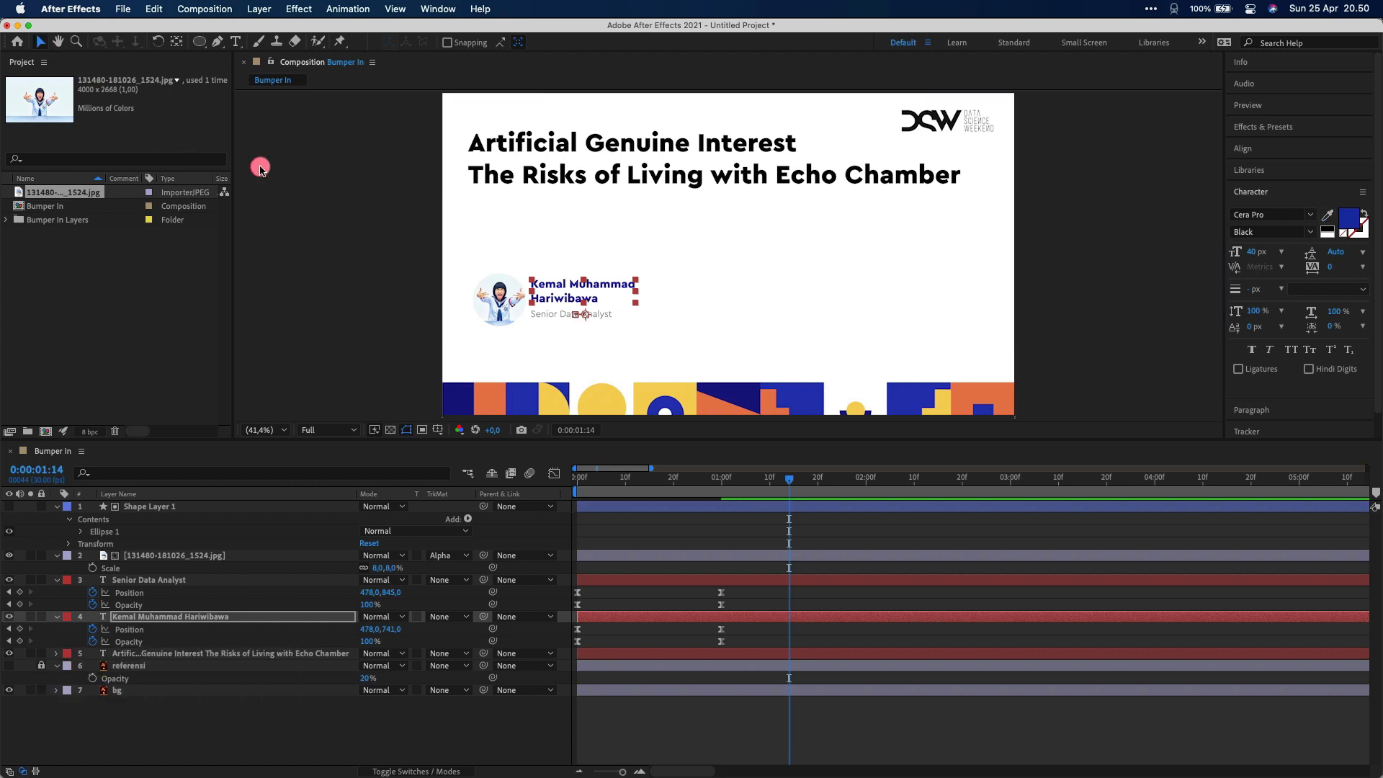
pyautogui.click(328, 218)
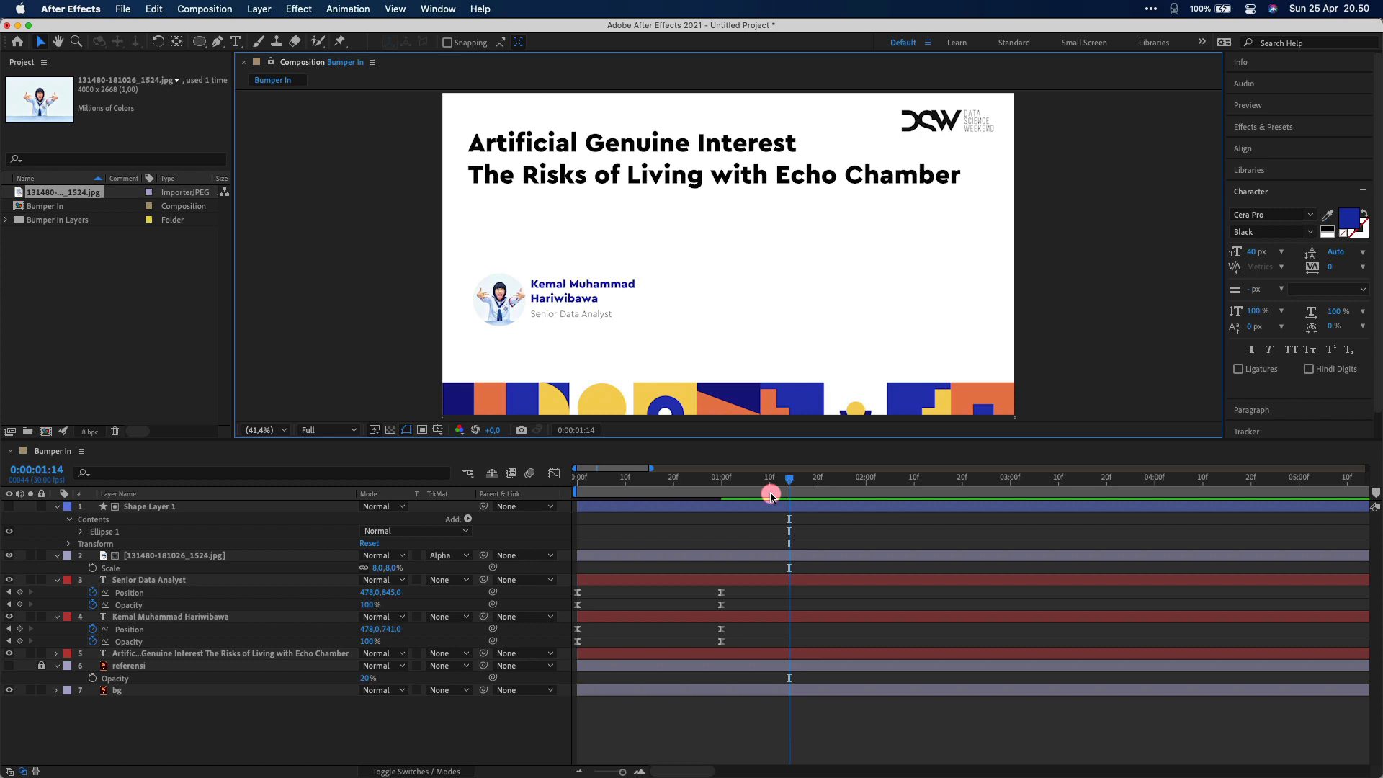
pyautogui.click(392, 490)
pyautogui.press('Home')
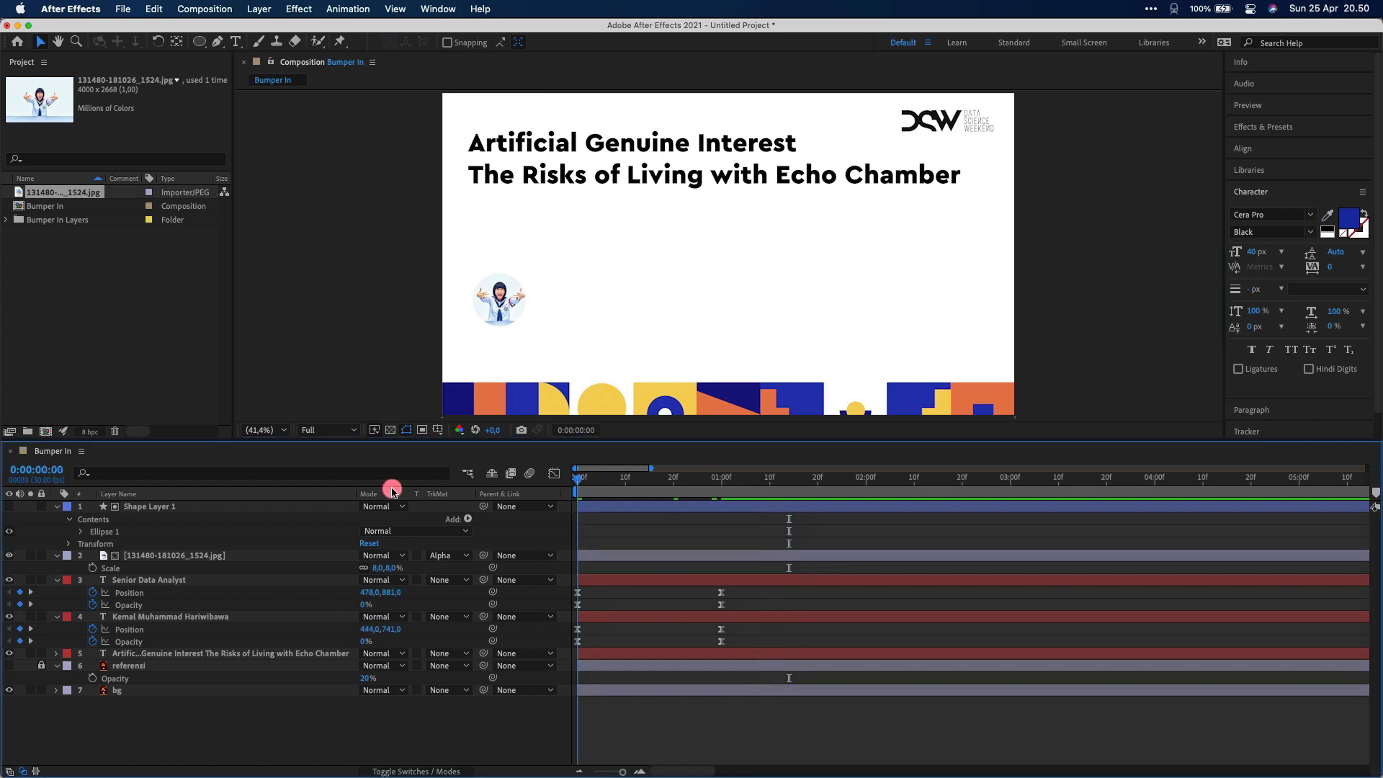
pyautogui.press('space')
pyautogui.press('space')
pyautogui.moveTo(651, 468); pyautogui.dragTo(1294, 468)
# Change the Bumper In composition's duration to 0:00:05:00 in Composition Settings
pyautogui.click(60, 207)
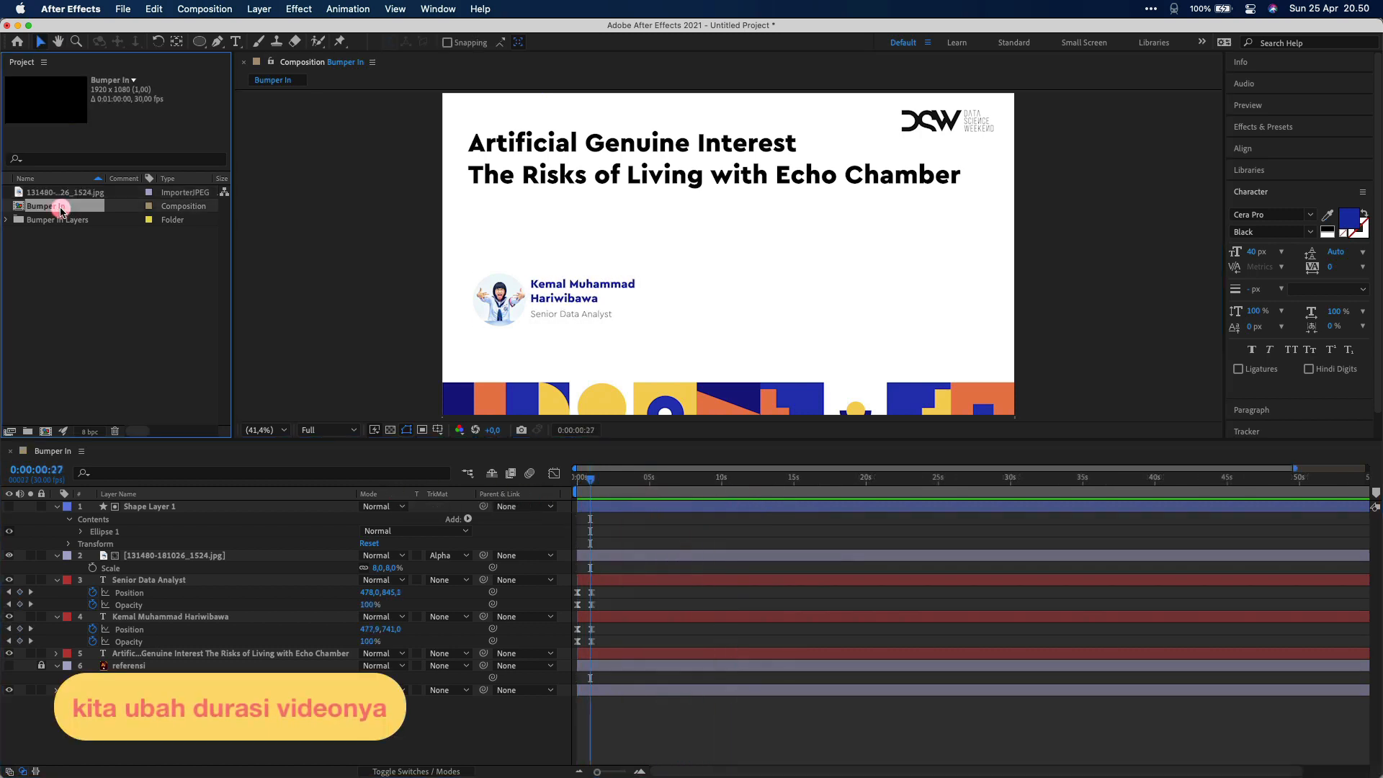
pyautogui.rightClick(60, 207)
pyautogui.click(76, 216)
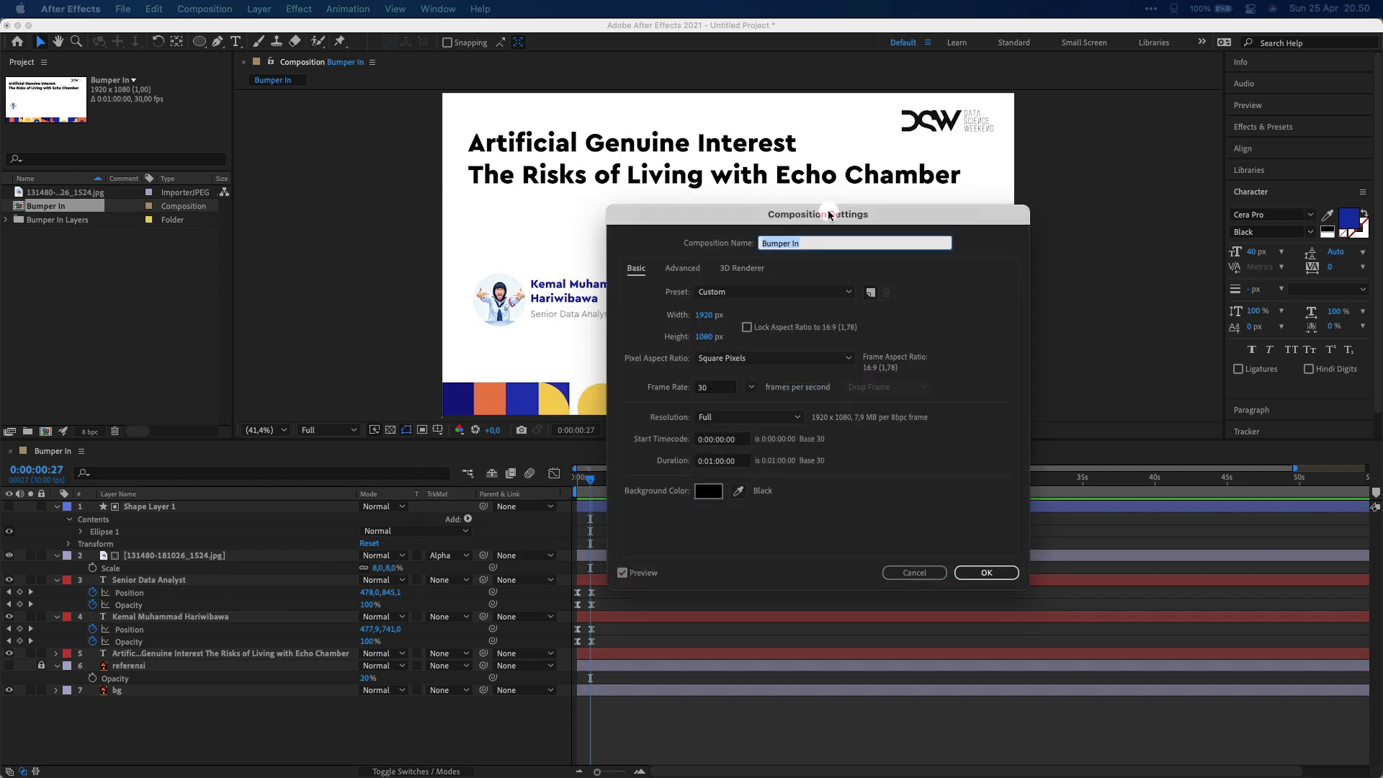
pyautogui.click(724, 460)
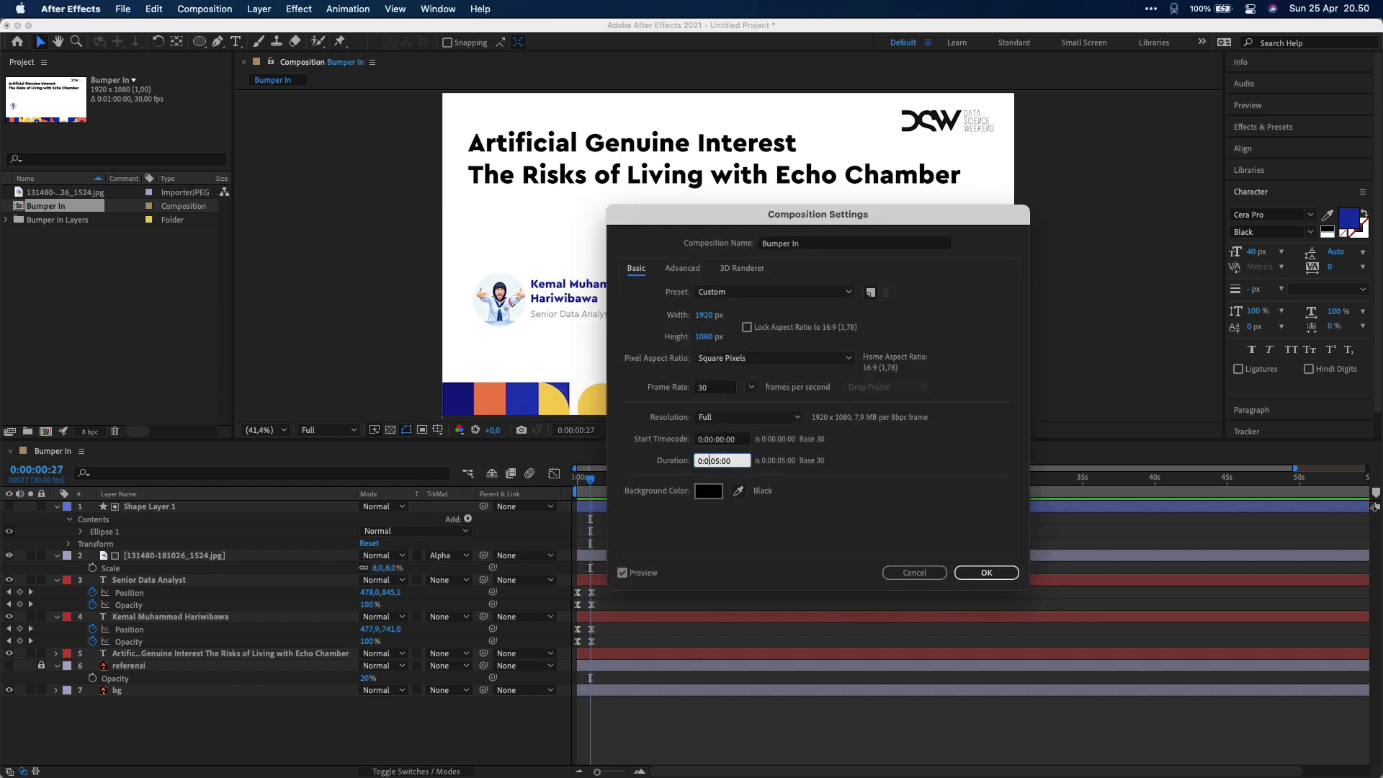
pyautogui.click(986, 572)
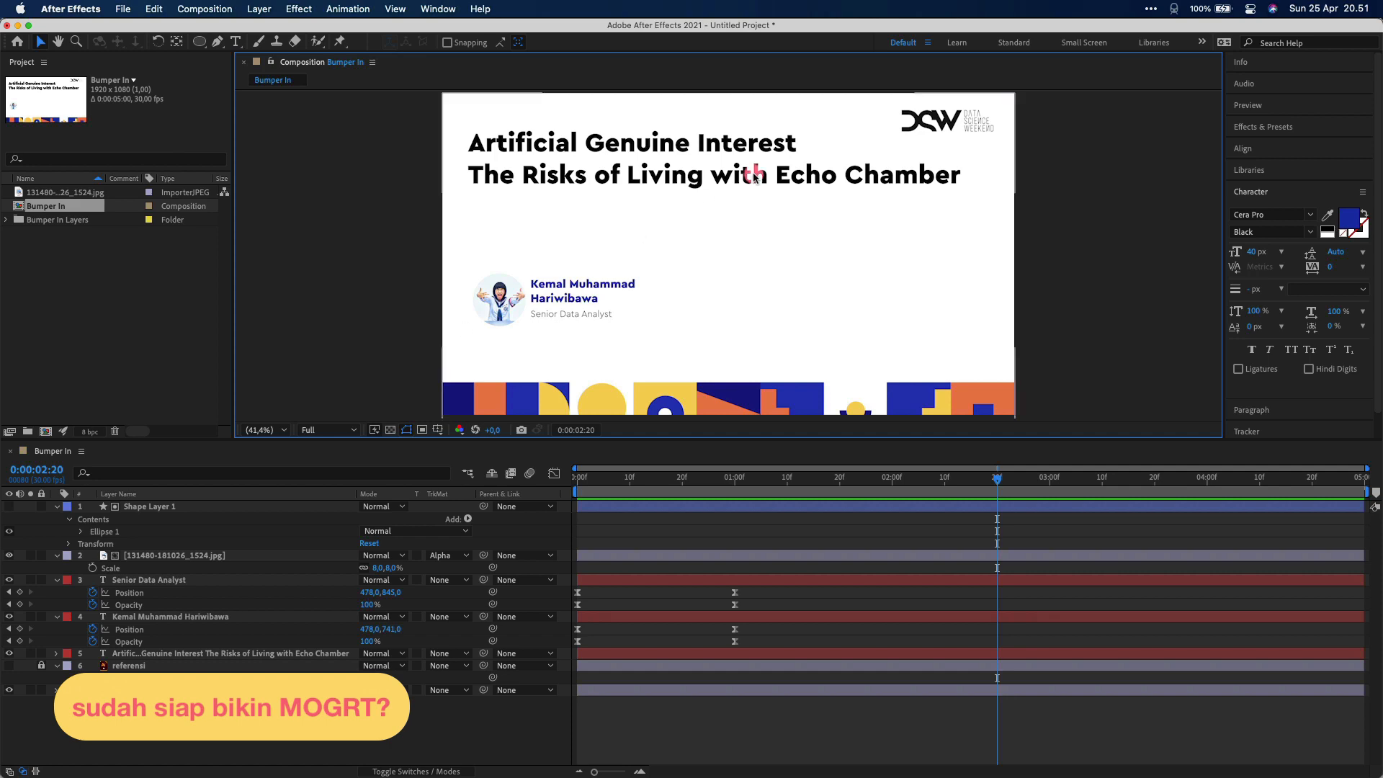
# Switch to the Essential Graphics workspace and choose Bumper In as the Primary composition
pyautogui.click(1202, 42)
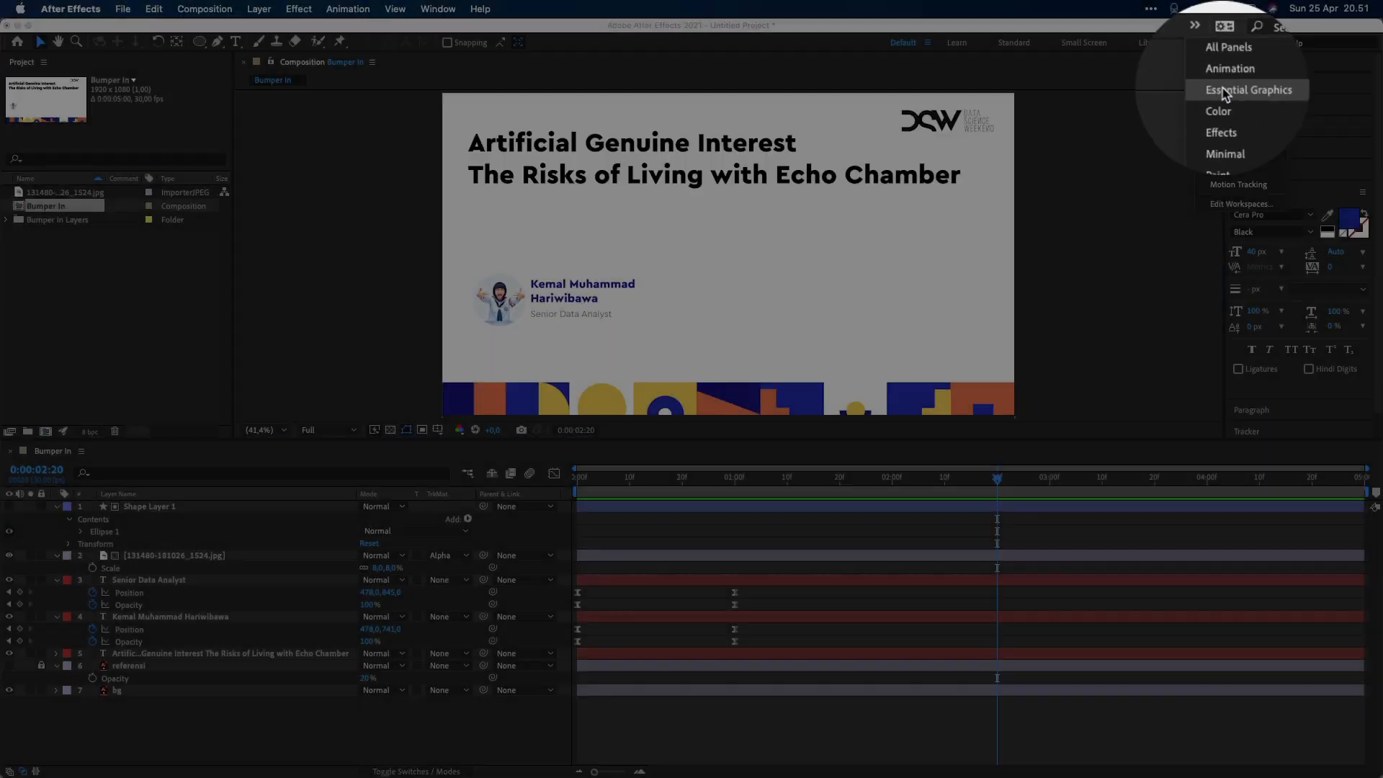
pyautogui.click(1230, 94)
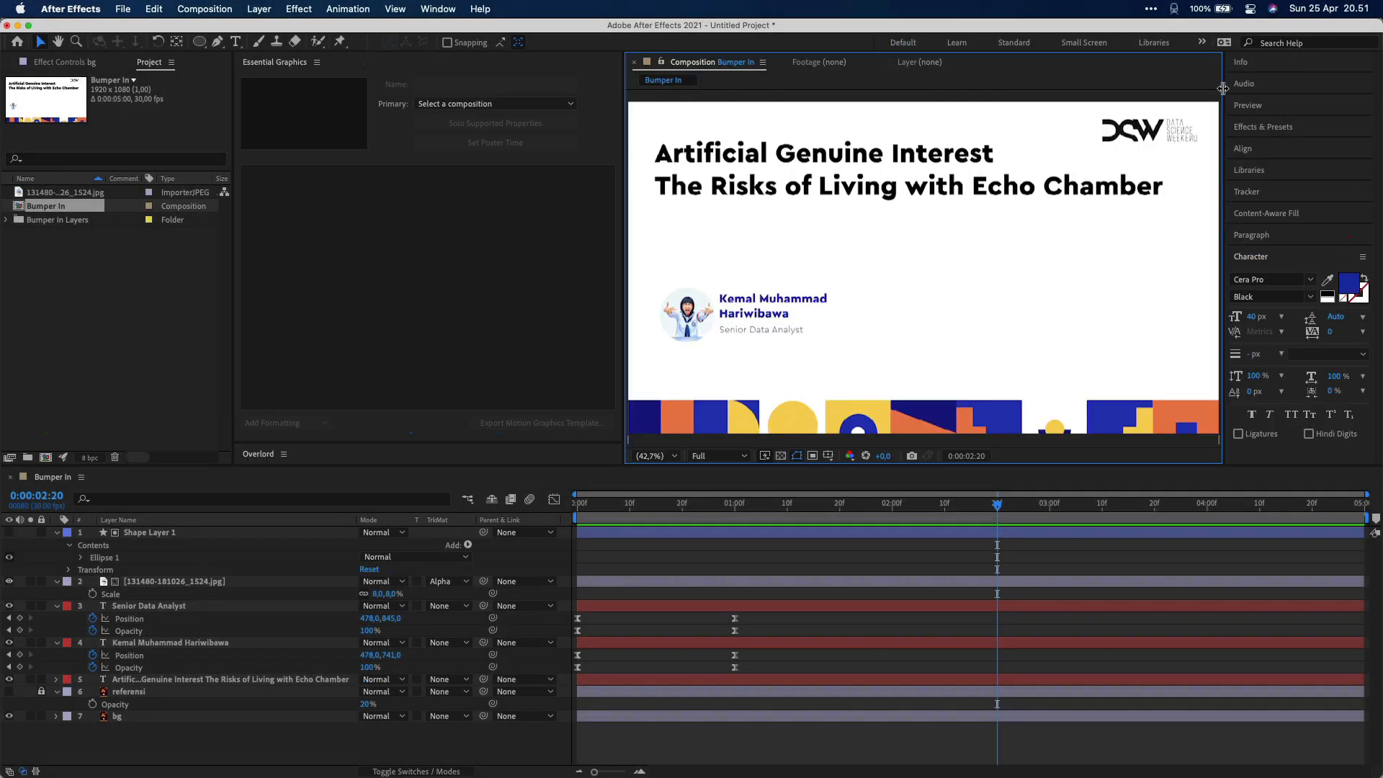
pyautogui.click(550, 246)
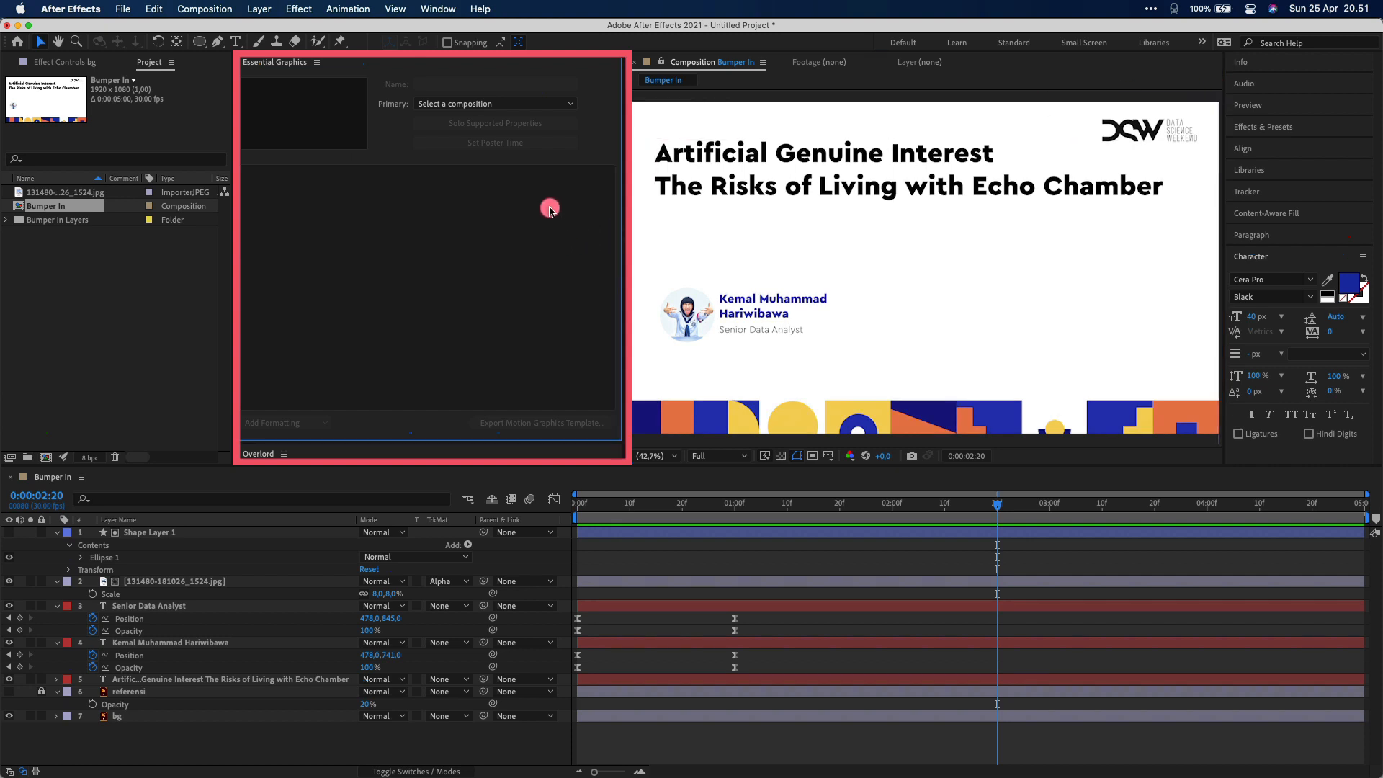
pyautogui.click(524, 105)
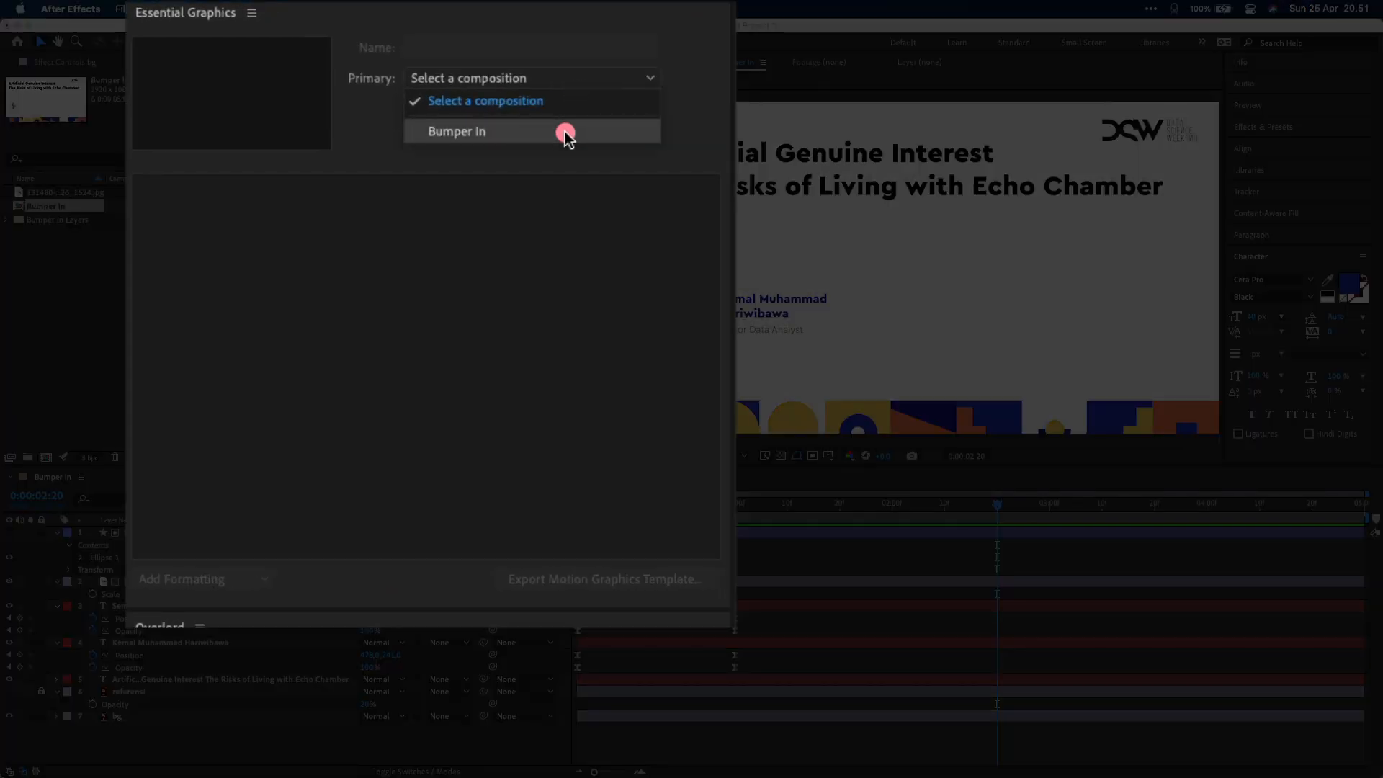
pyautogui.click(565, 134)
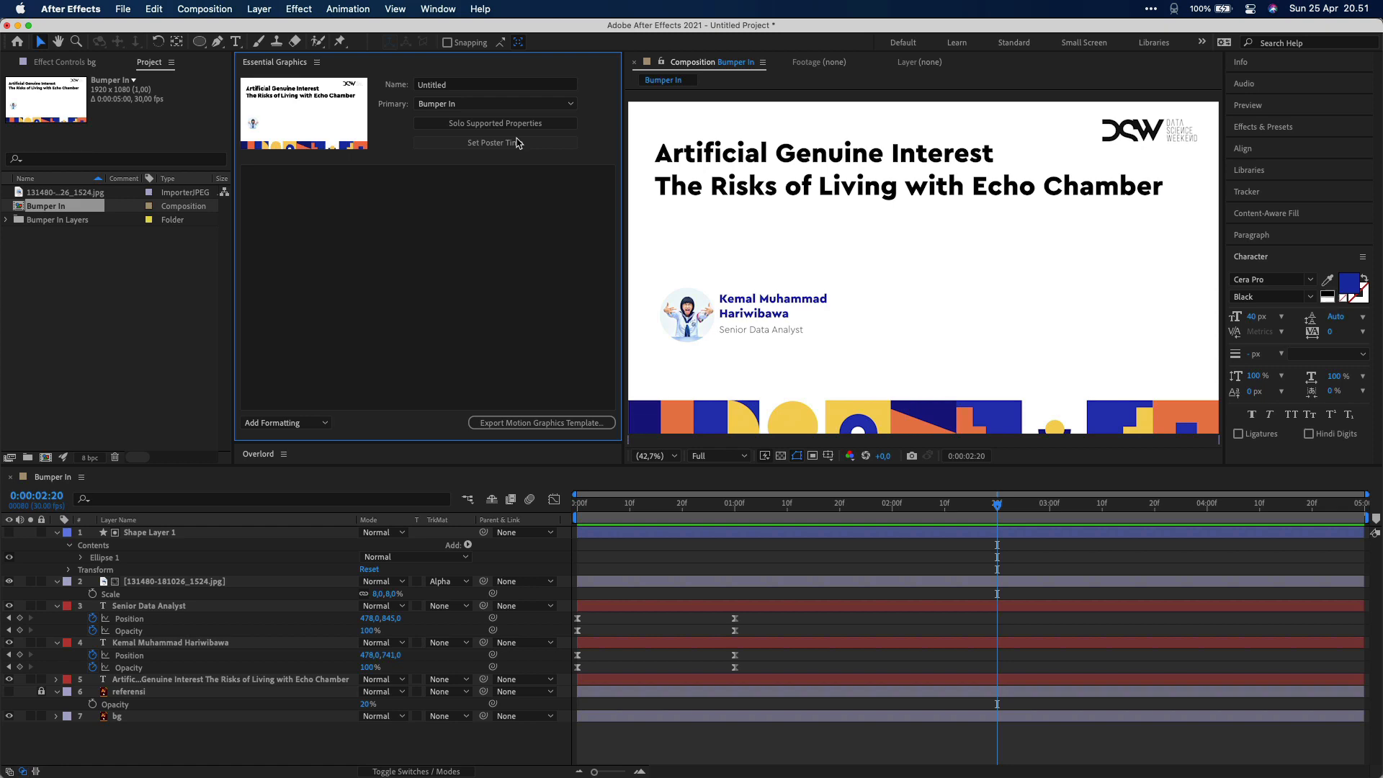
# Expose the two-line title layer's Source Text in Essential Graphics as a property named Judul
pyautogui.click(500, 123)
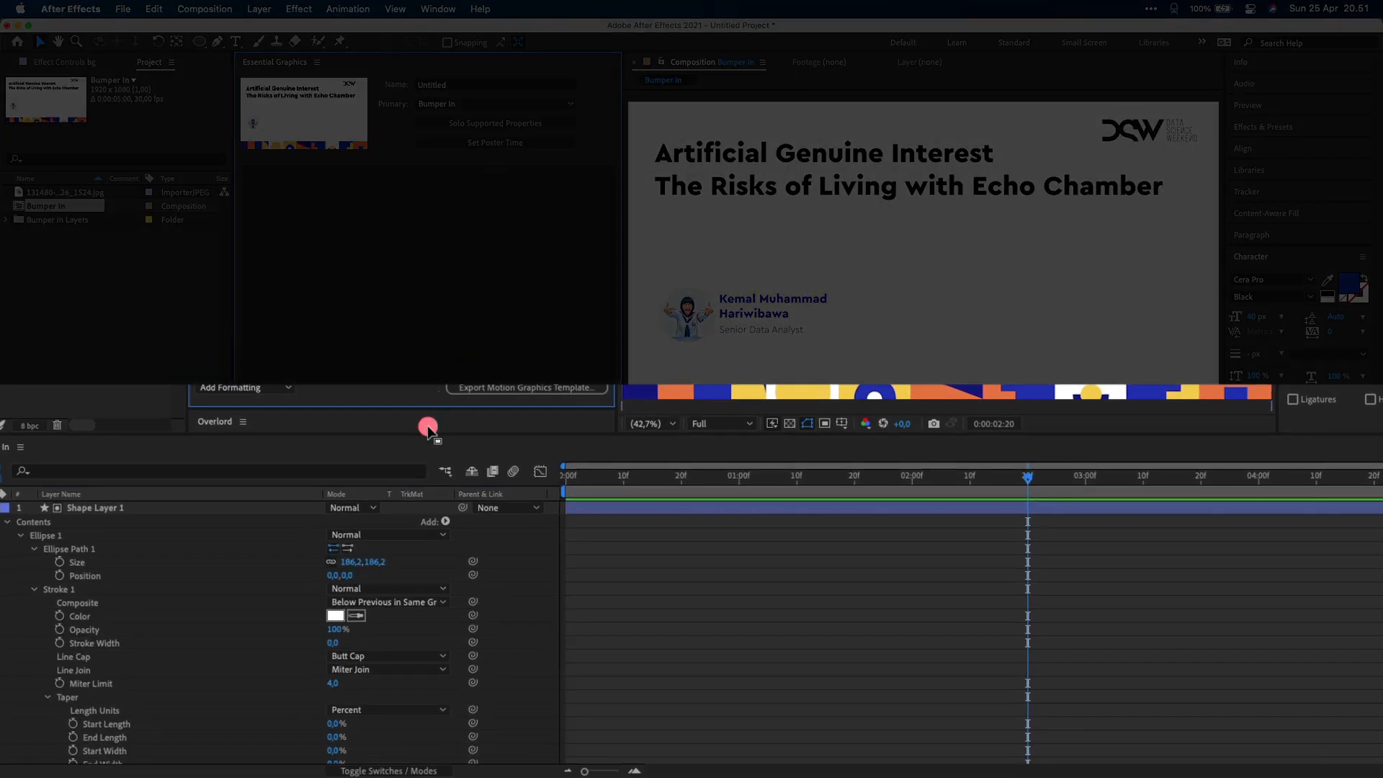
pyautogui.moveTo(429, 429); pyautogui.dragTo(452, 374)
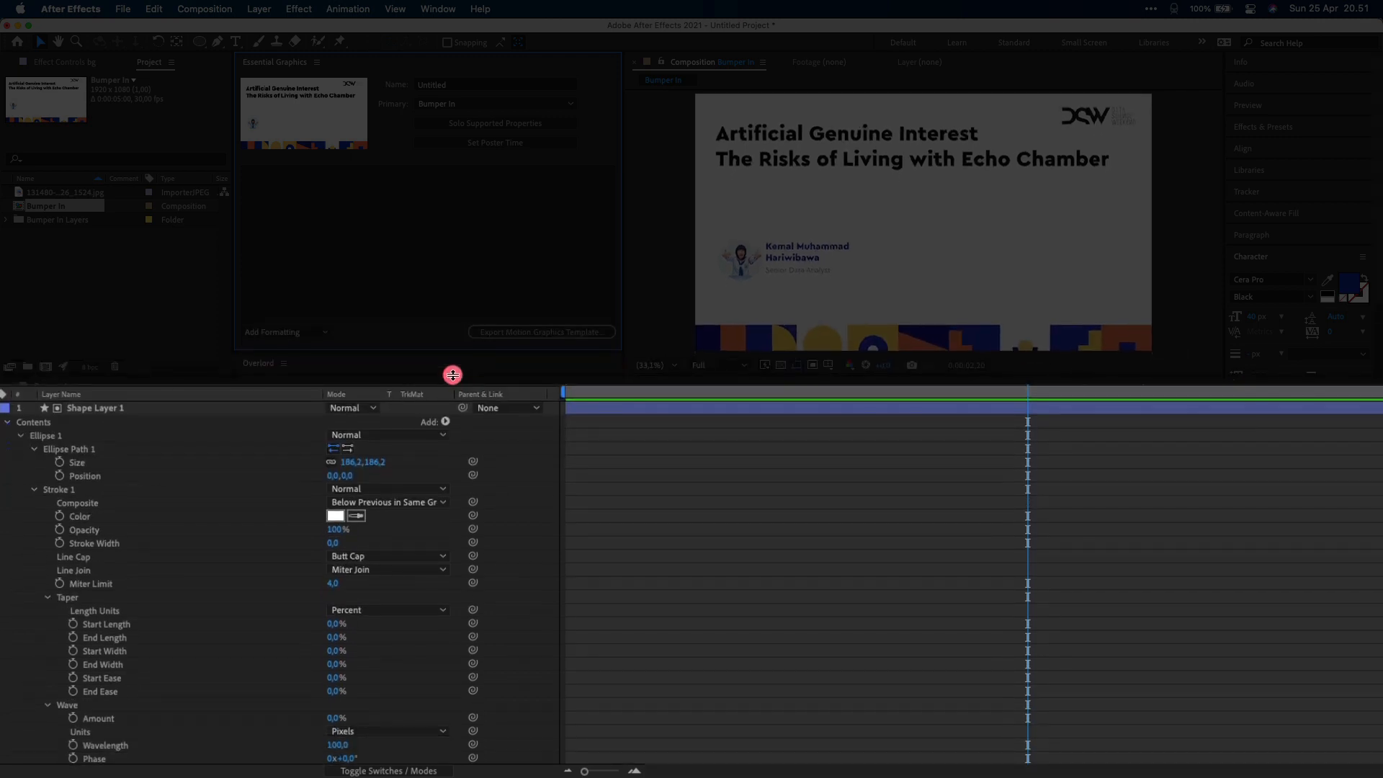
pyautogui.scroll(-10, 262, 562)
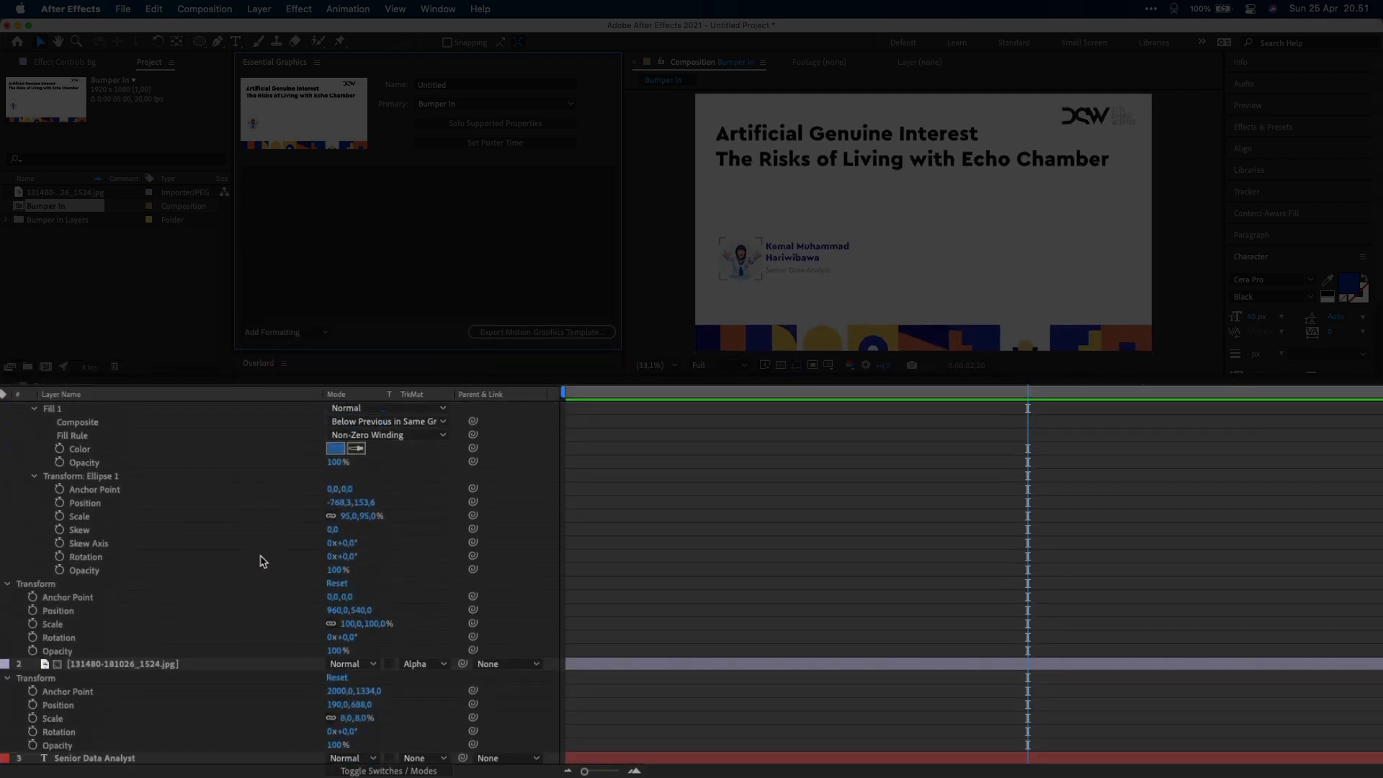
pyautogui.scroll(-10, 262, 562)
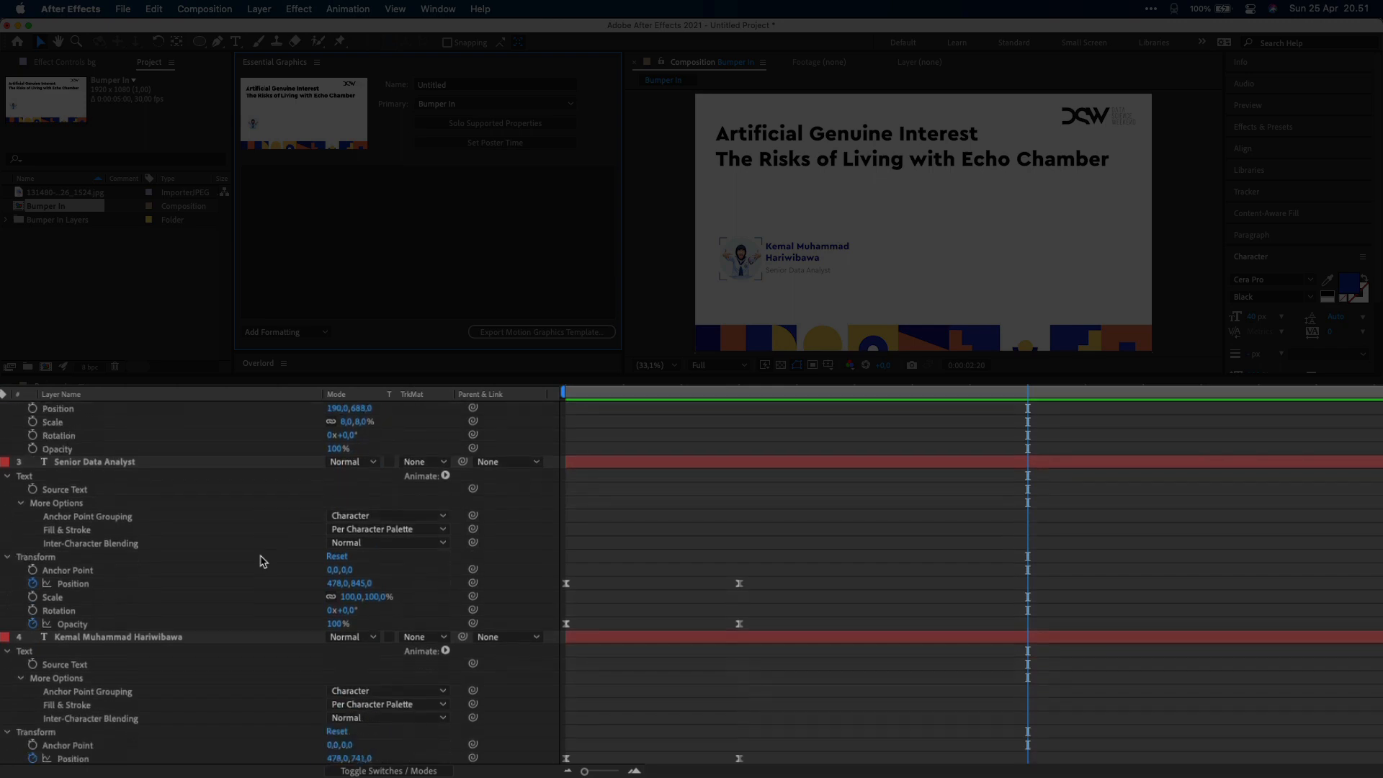
pyautogui.scroll(-6, 263, 562)
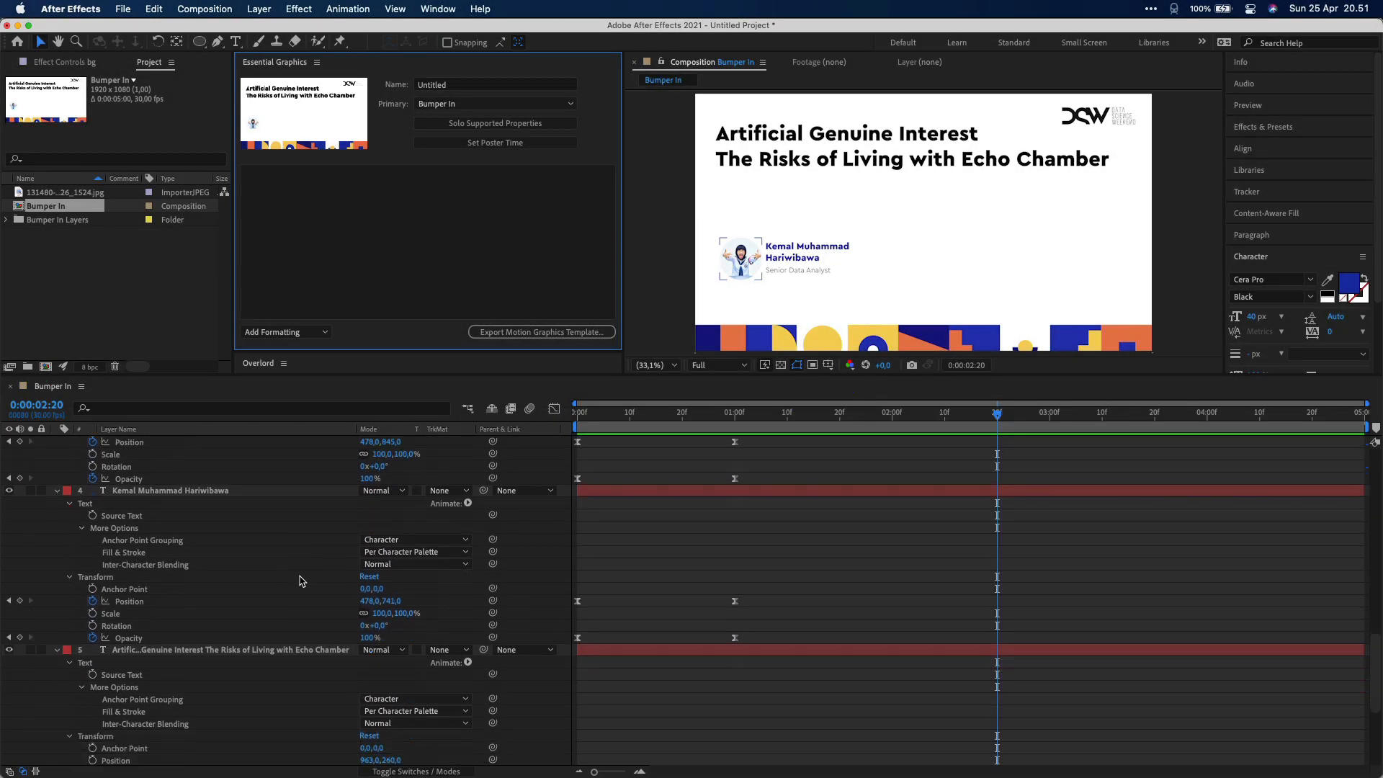
pyautogui.scroll(-5, 301, 581)
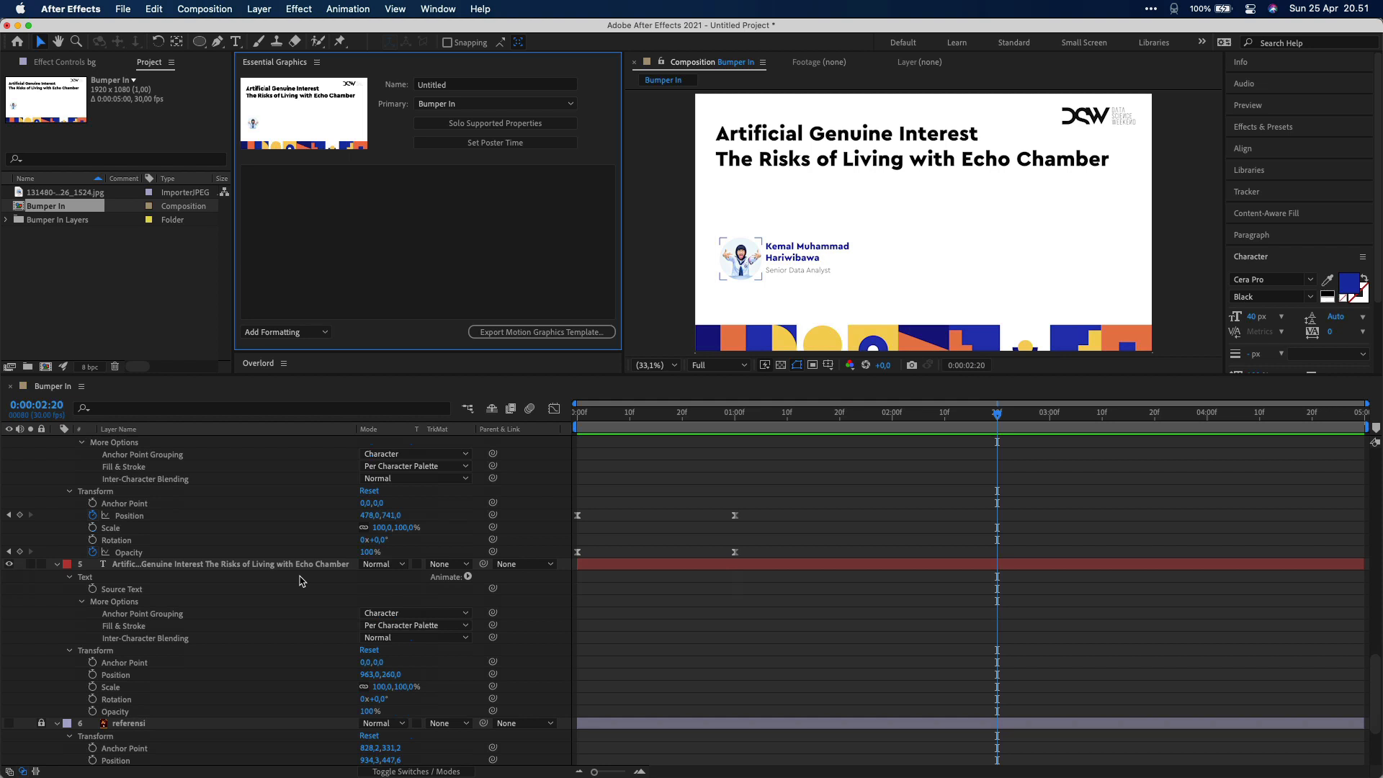
pyautogui.click(793, 161)
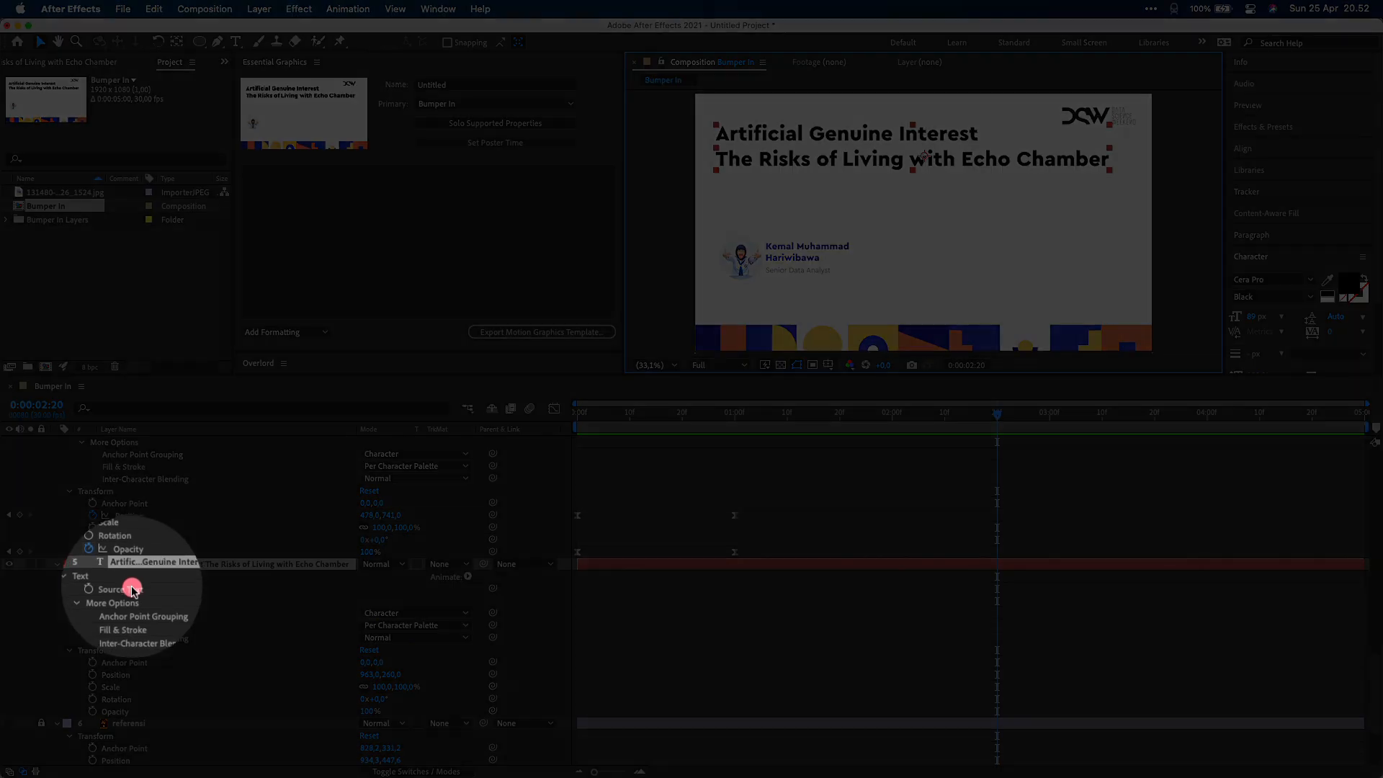
pyautogui.moveTo(132, 590); pyautogui.dragTo(300, 180)
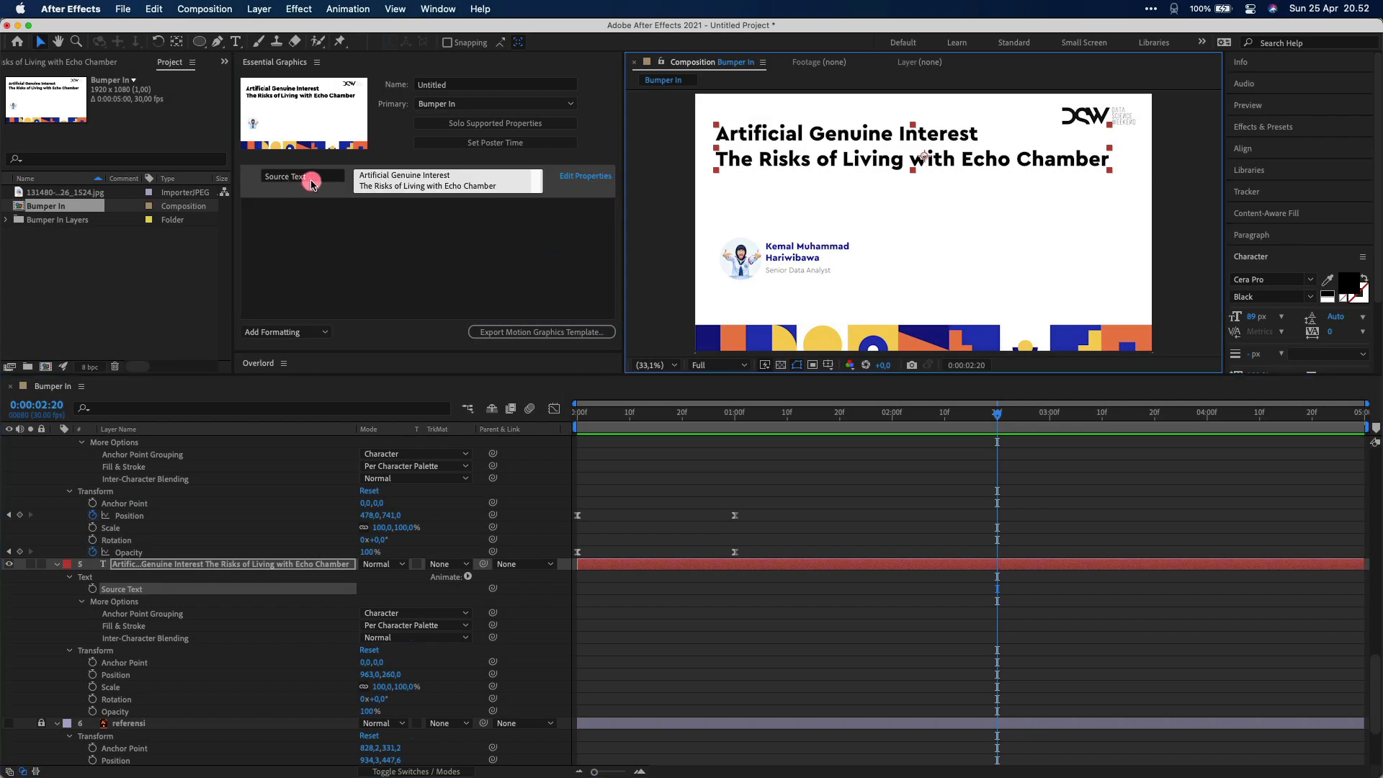
pyautogui.click(308, 182)
pyautogui.write('Ju')
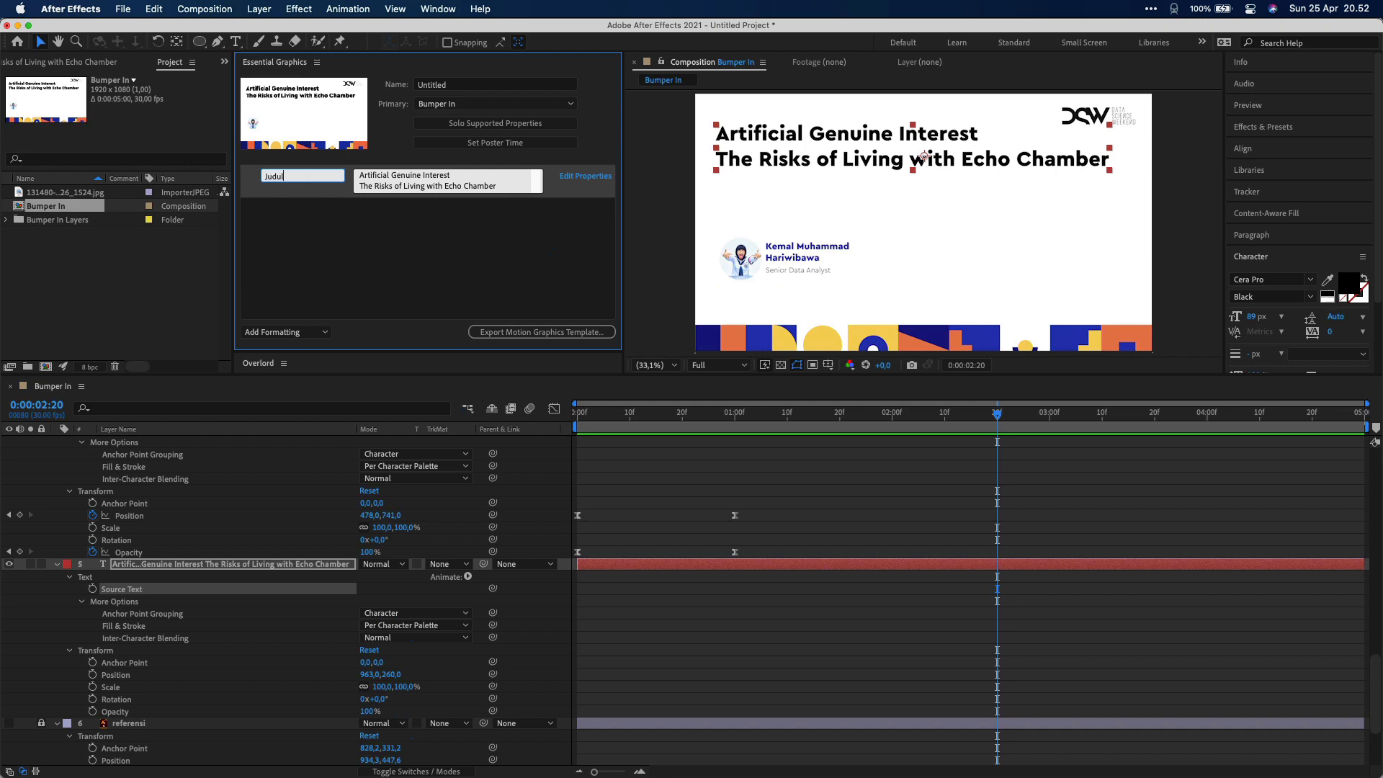
pyautogui.write('dul')
# Undo a trial edit of the title word Chamber and add the name text as property nama
pyautogui.doubleClick(483, 185)
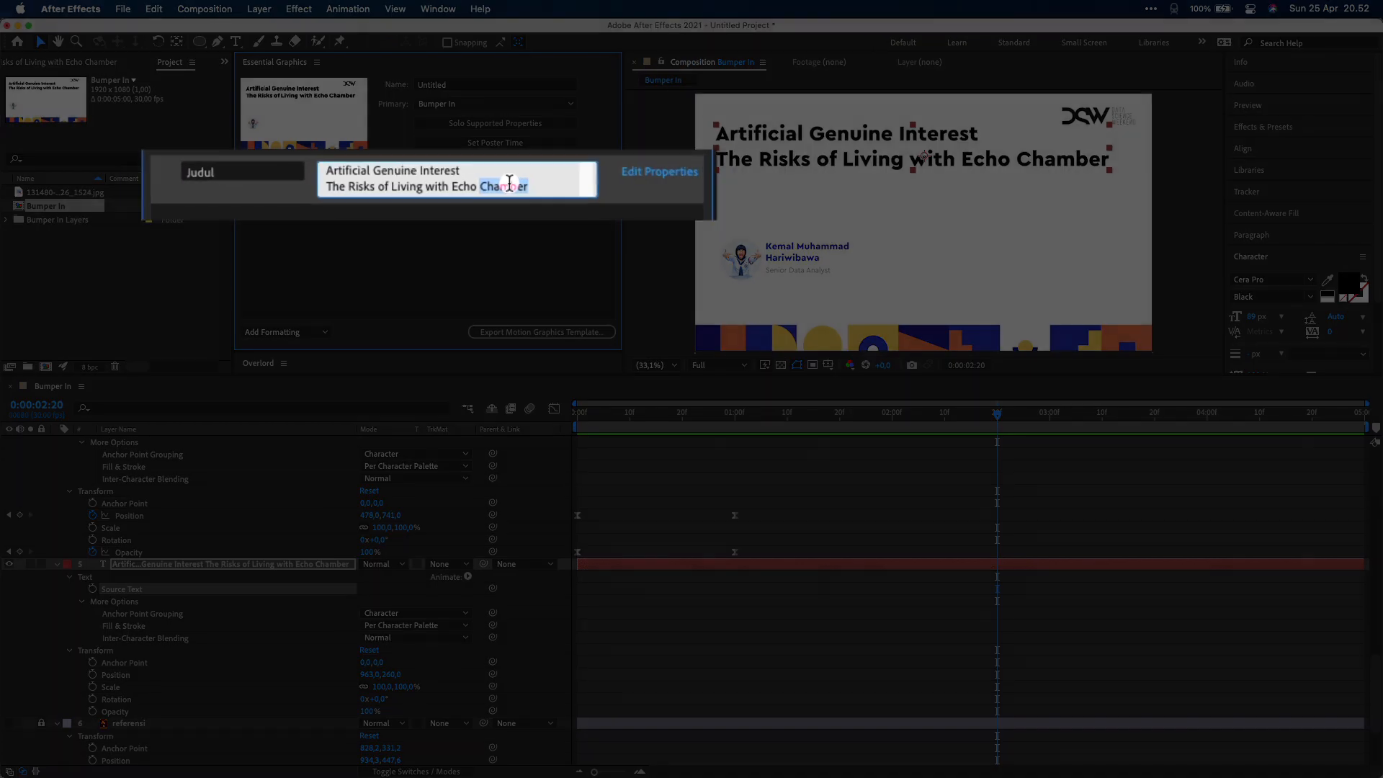
pyautogui.write('C')
pyautogui.click(479, 253)
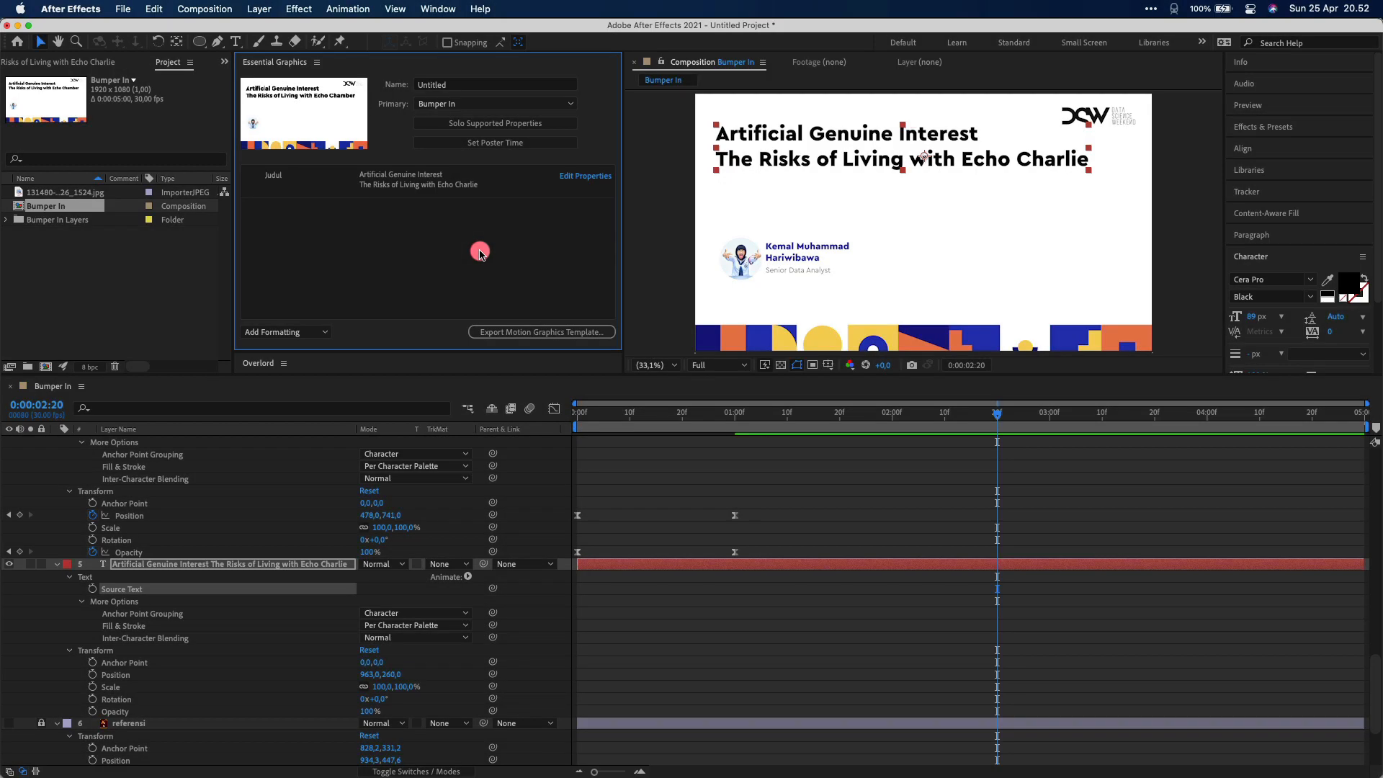
pyautogui.press('super+z')
pyautogui.scroll(4, 238, 569)
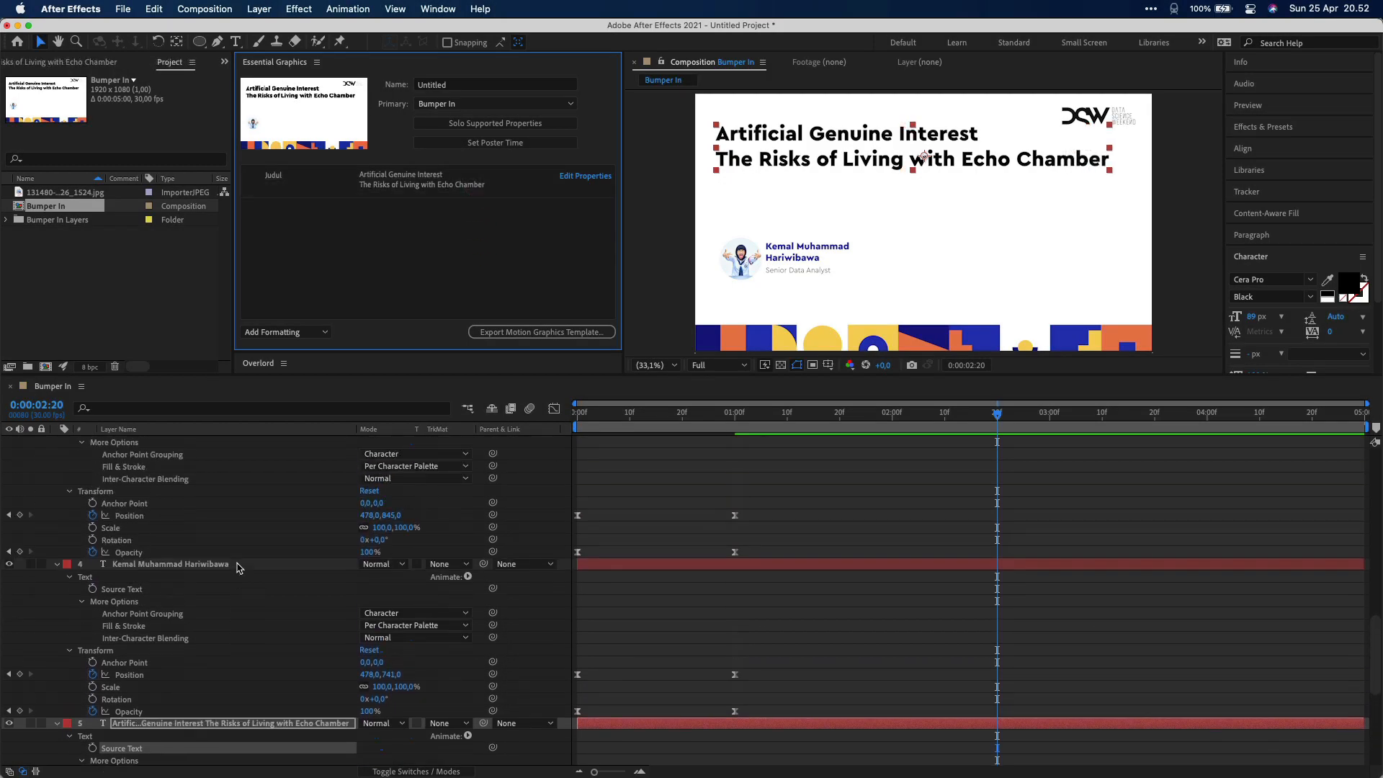
pyautogui.moveTo(145, 590); pyautogui.dragTo(292, 214)
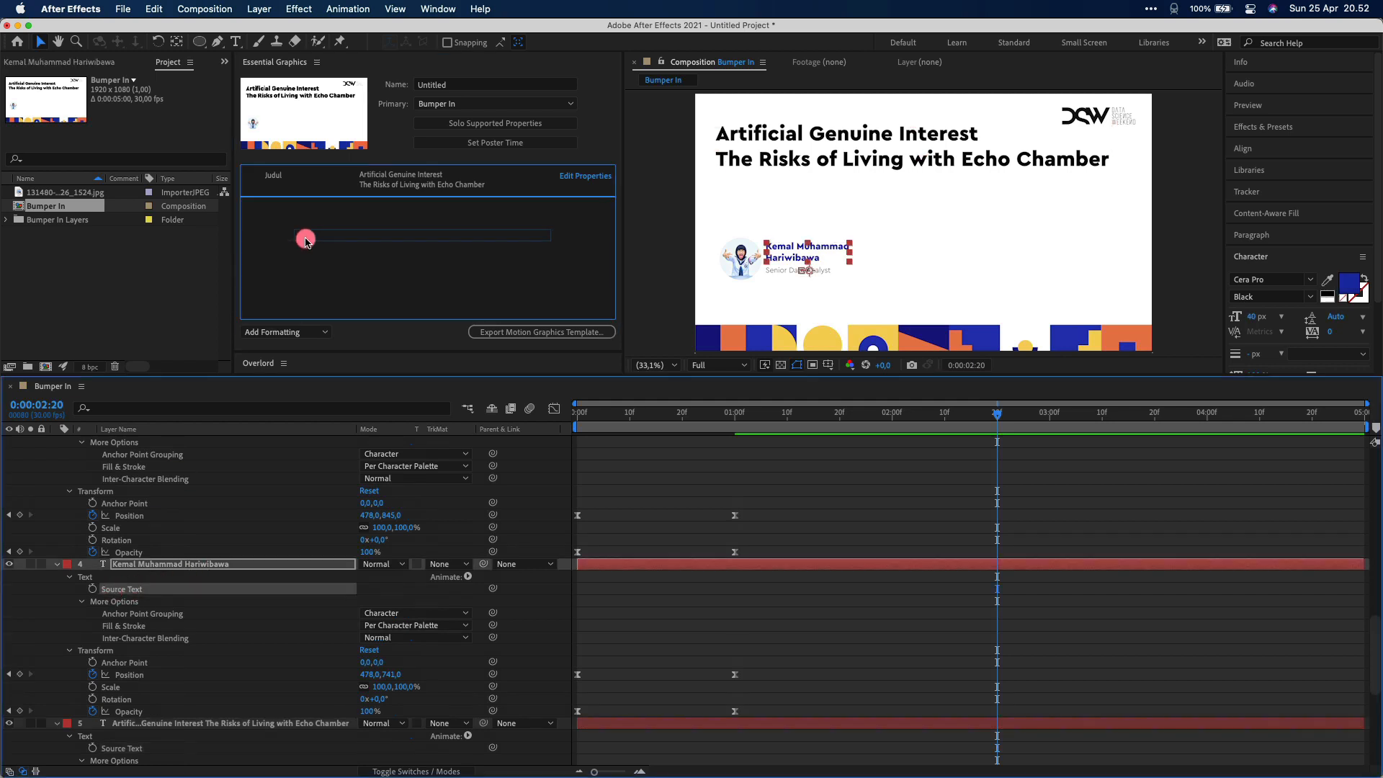
pyautogui.click(292, 210)
pyautogui.write('nama')
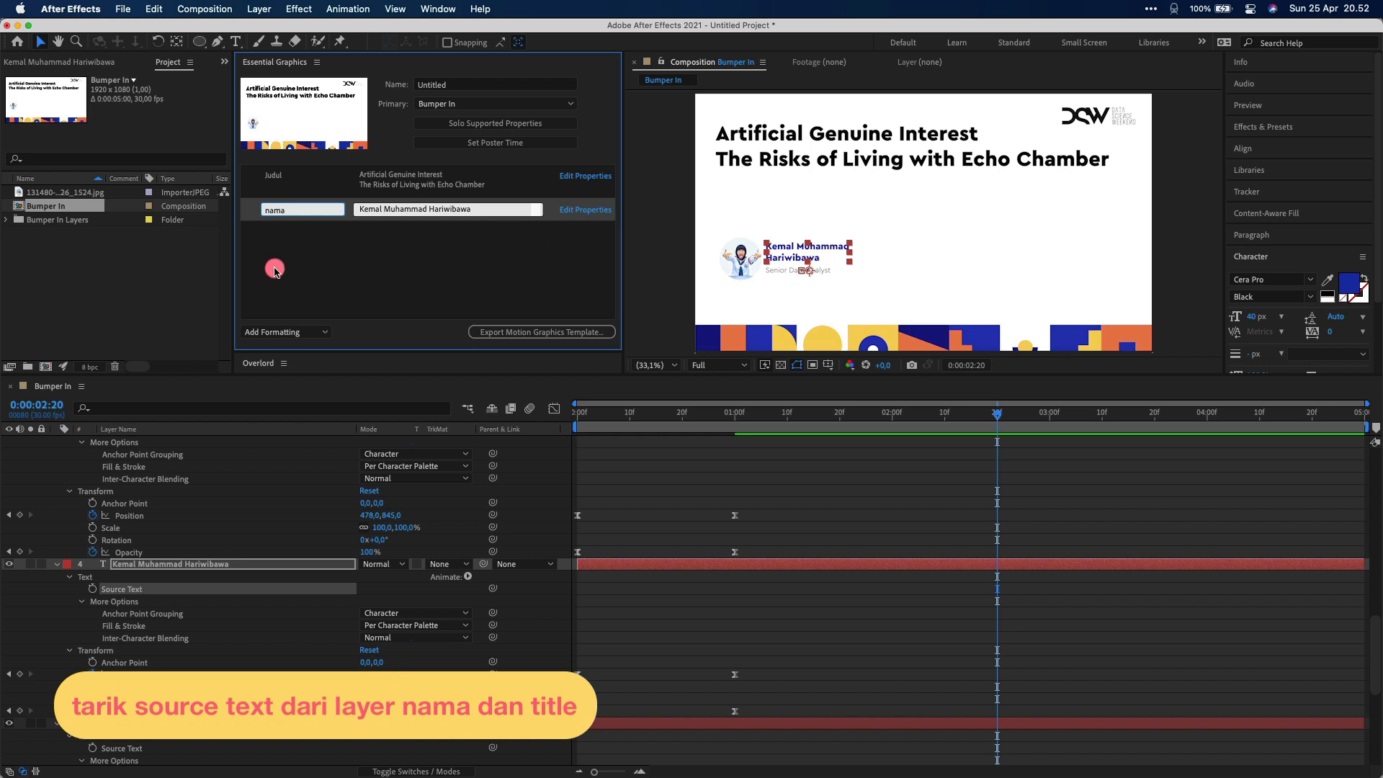
# Add the Senior Data Analyst text as an editable property named title
pyautogui.scroll(5, 209, 547)
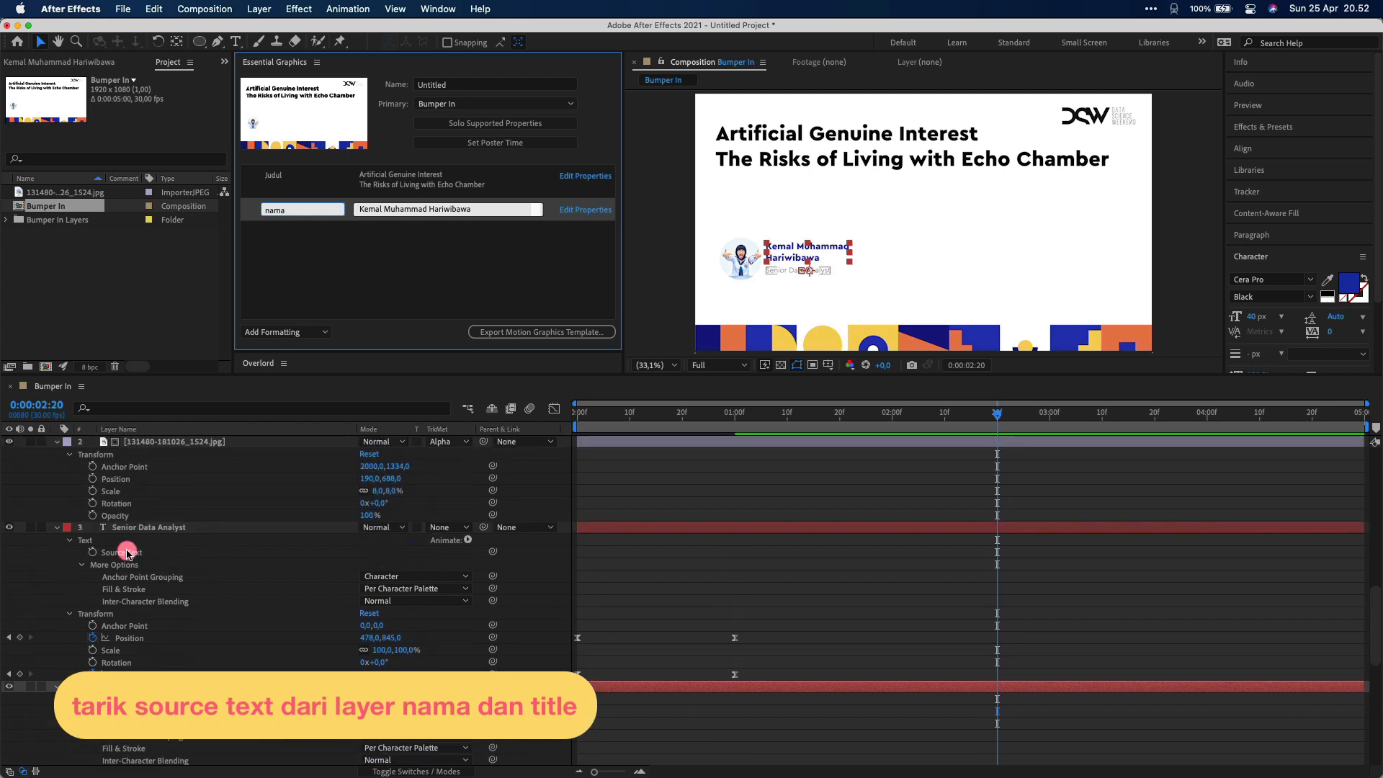
pyautogui.moveTo(122, 552); pyautogui.dragTo(302, 233)
pyautogui.click(309, 233)
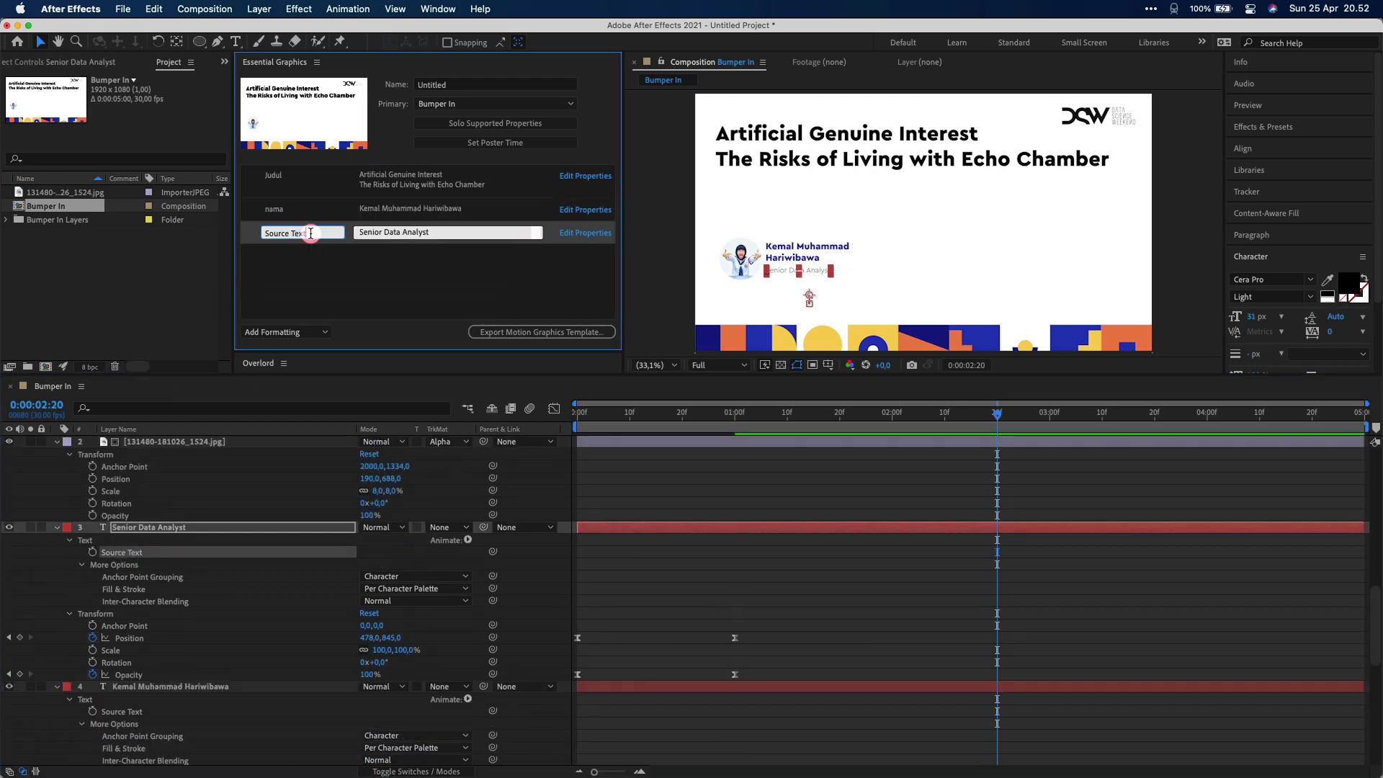
pyautogui.write('title')
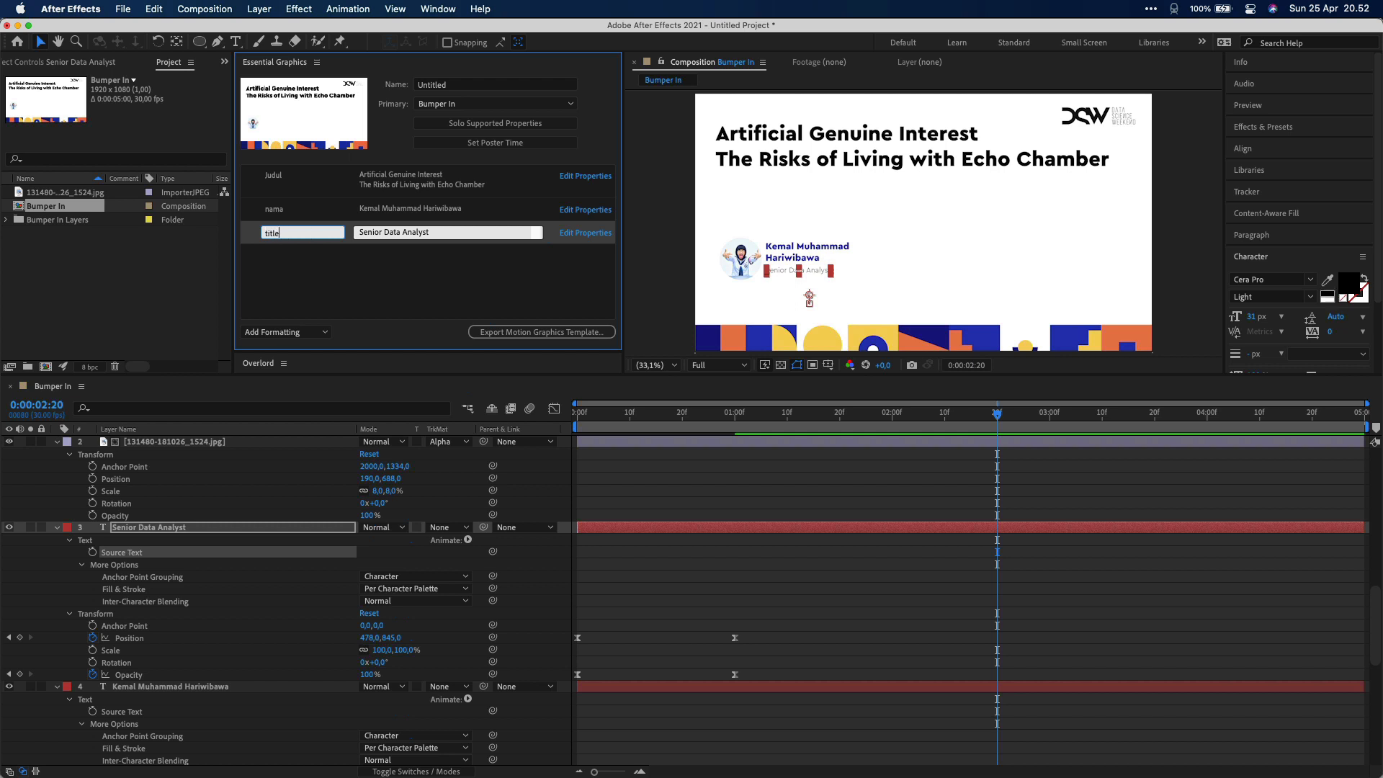
pyautogui.click(312, 265)
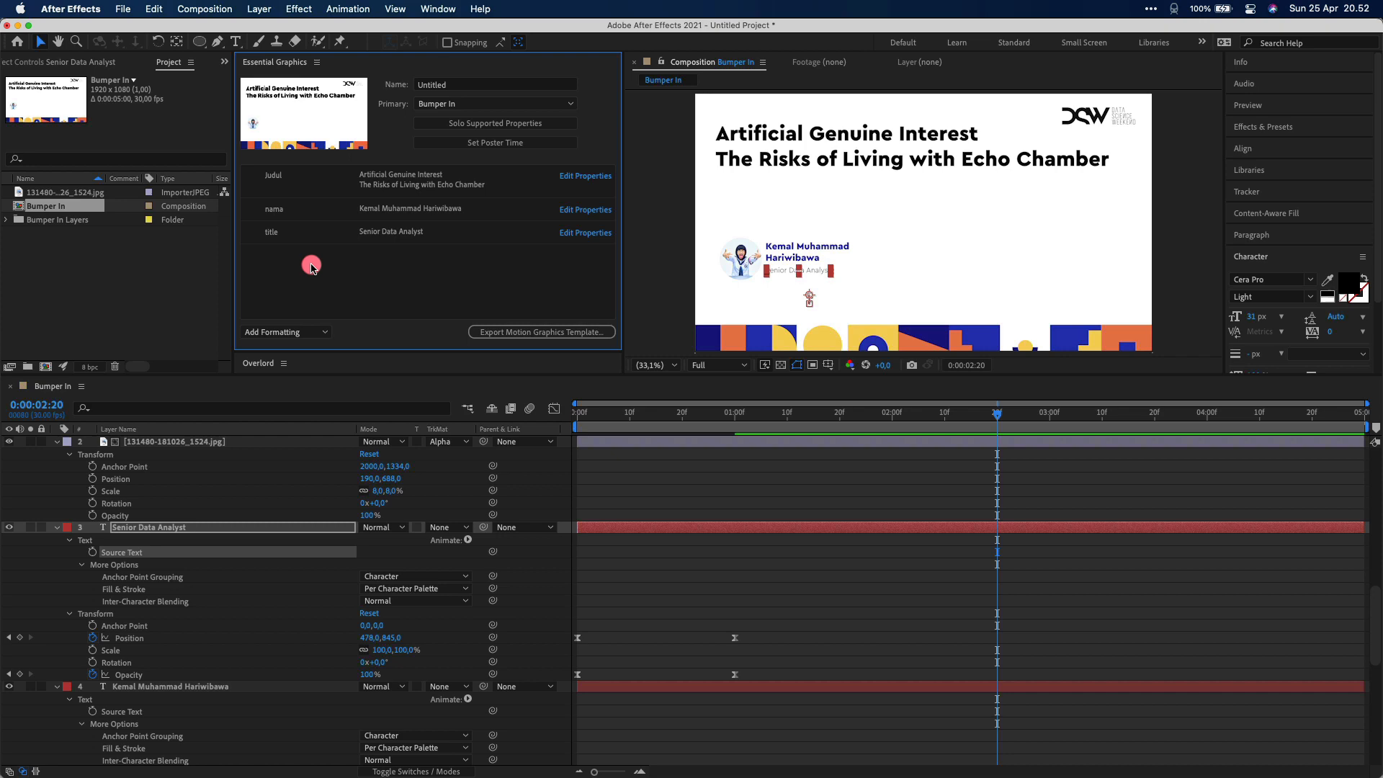
pyautogui.click(576, 209)
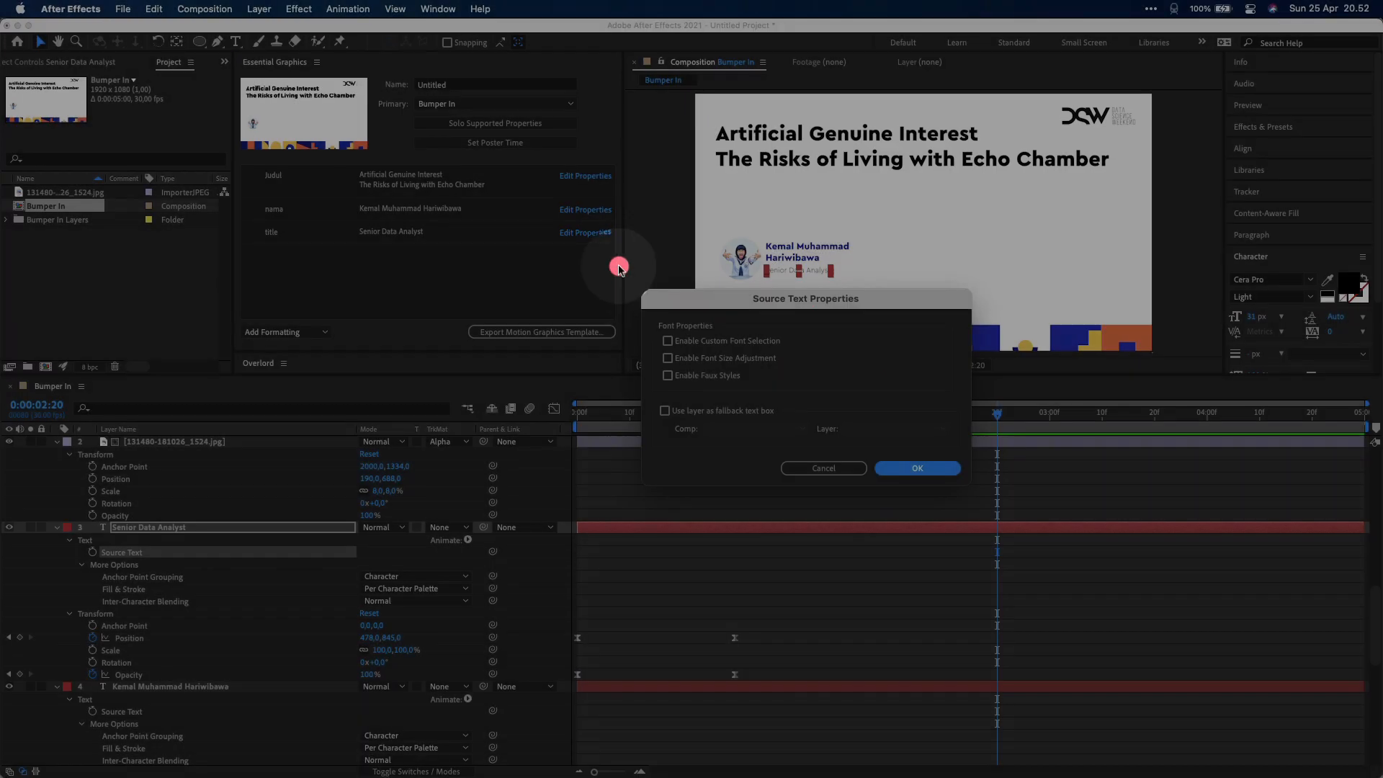
# Enable font size adjustment for nama and raise its size to 167
pyautogui.click(668, 358)
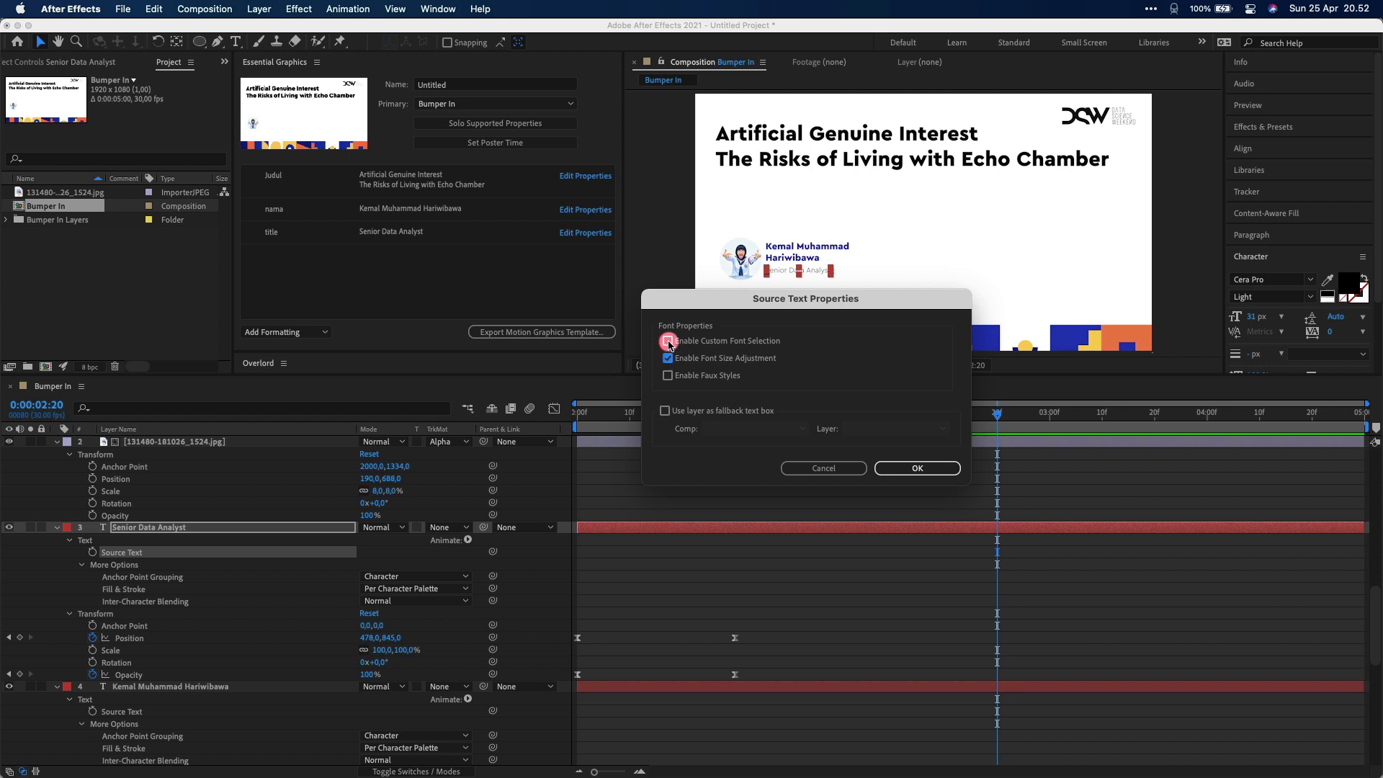
pyautogui.click(667, 342)
pyautogui.click(911, 464)
pyautogui.click(425, 229)
pyautogui.moveTo(425, 229)
pyautogui.mouseDown()
pyautogui.moveTo(393, 229)
pyautogui.moveTo(409, 229)
pyautogui.mouseUp()
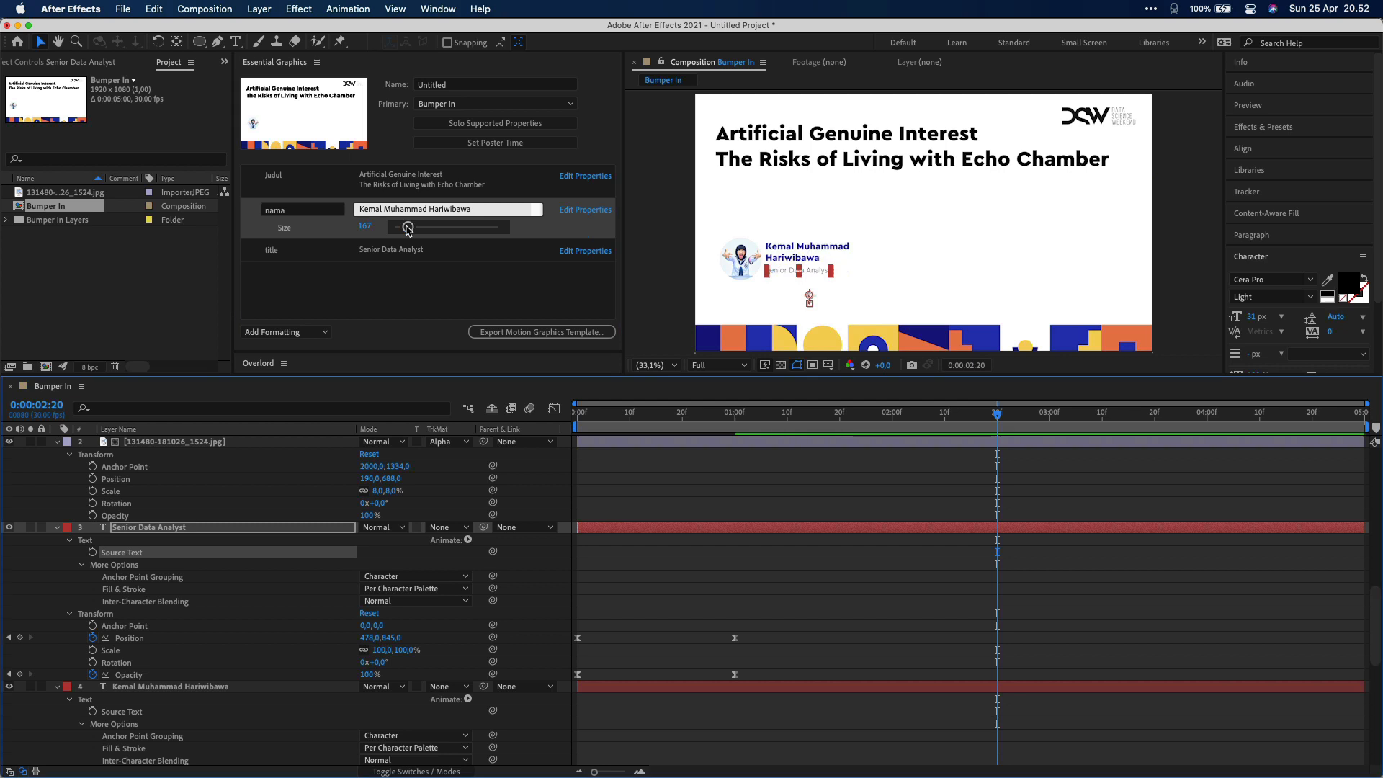
# Enable font size adjustment for the title text property
pyautogui.click(570, 250)
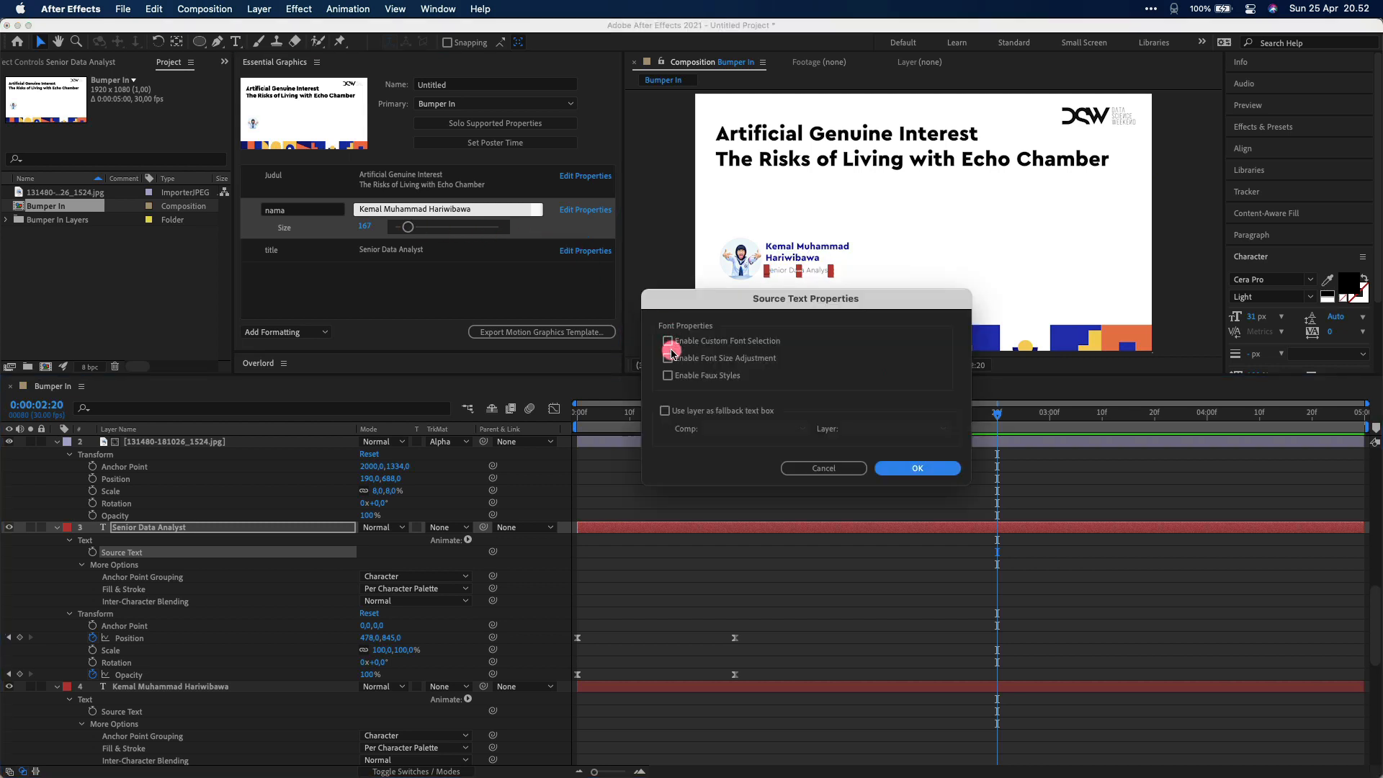
pyautogui.click(667, 358)
pyautogui.click(898, 466)
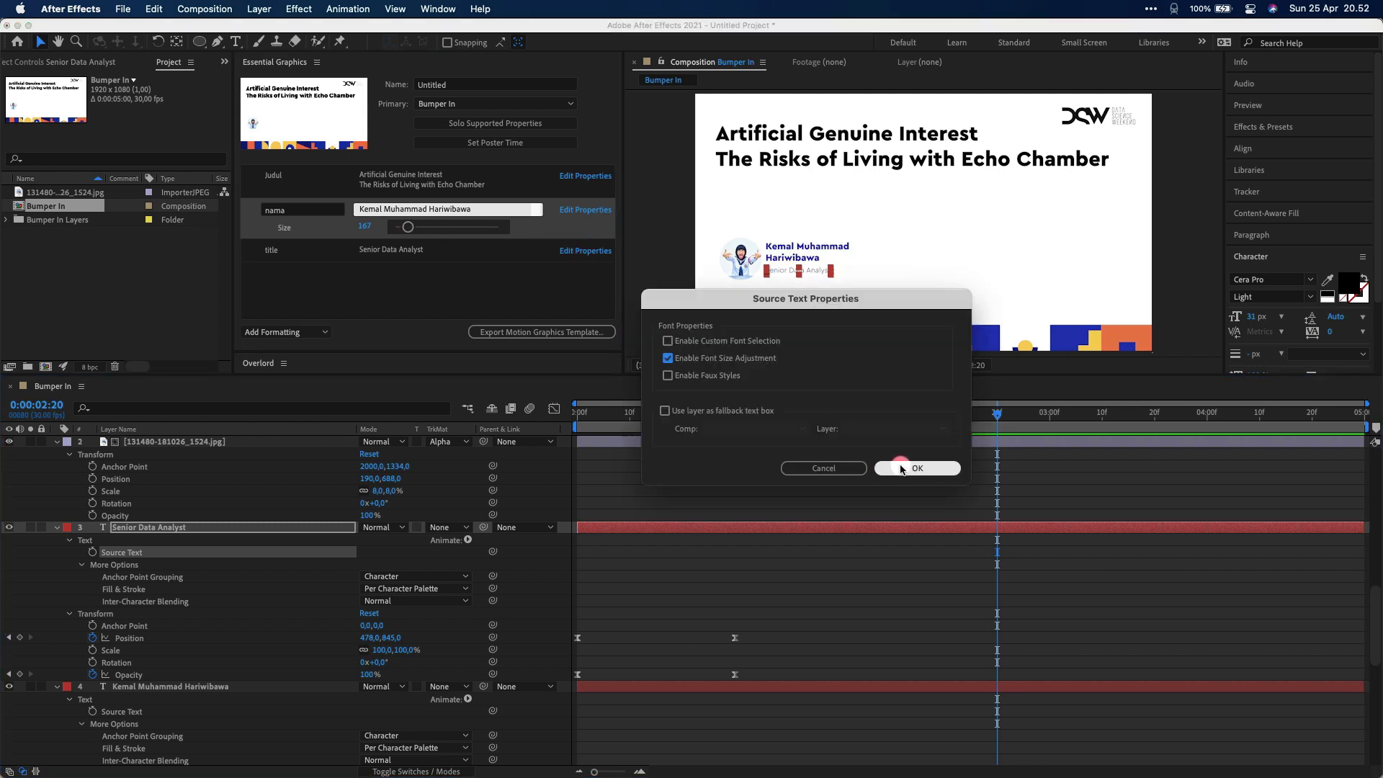
pyautogui.click(902, 468)
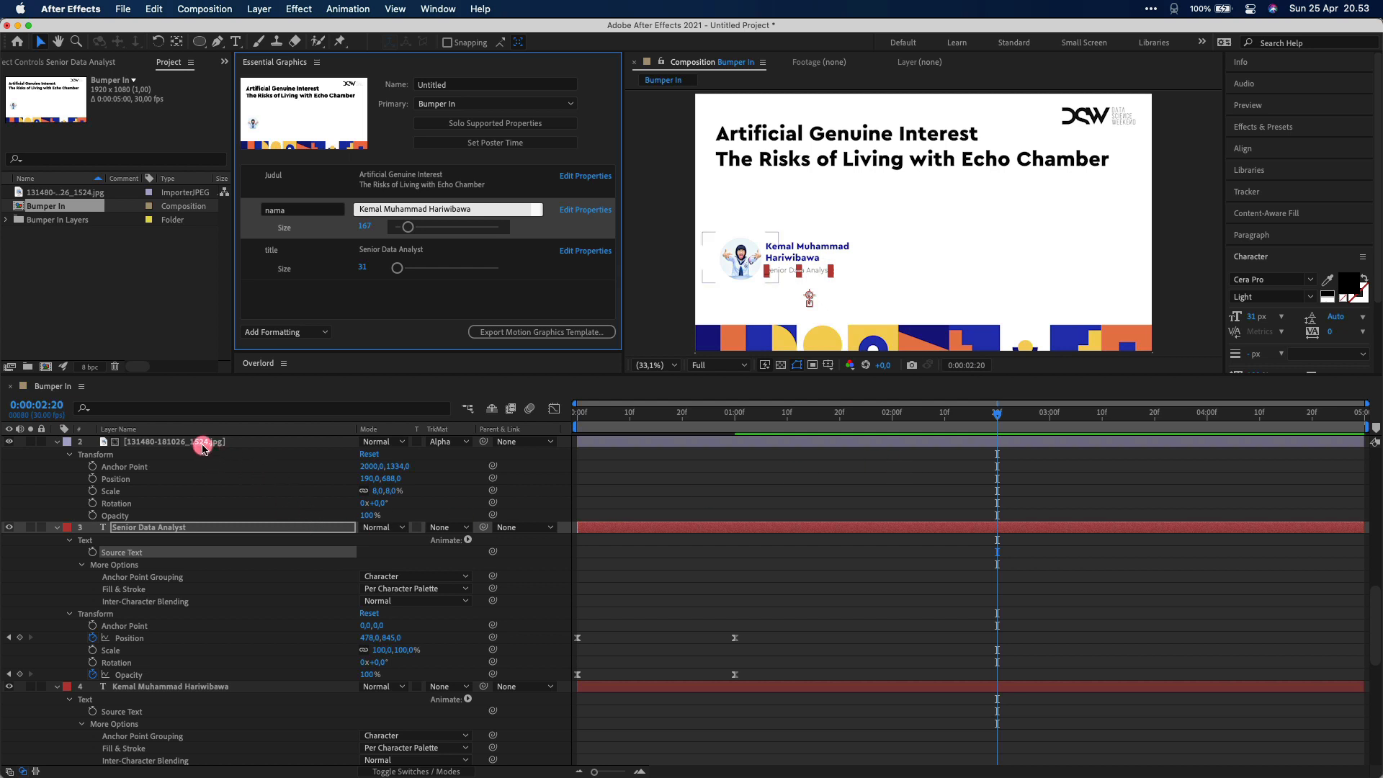
# Add the presenter photo layer as property foto, set to scale to fit
pyautogui.moveTo(201, 441); pyautogui.dragTo(349, 286)
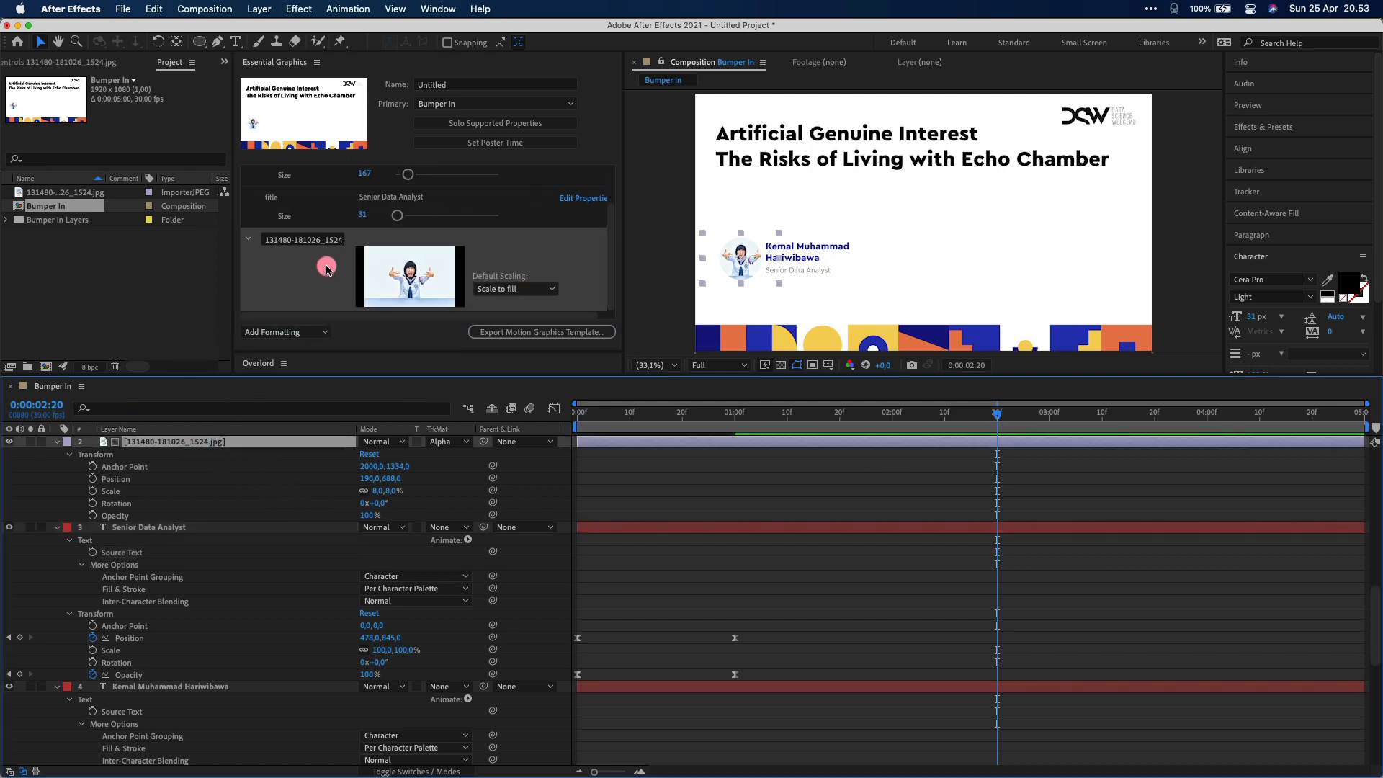
pyautogui.click(306, 243)
pyautogui.write('foto')
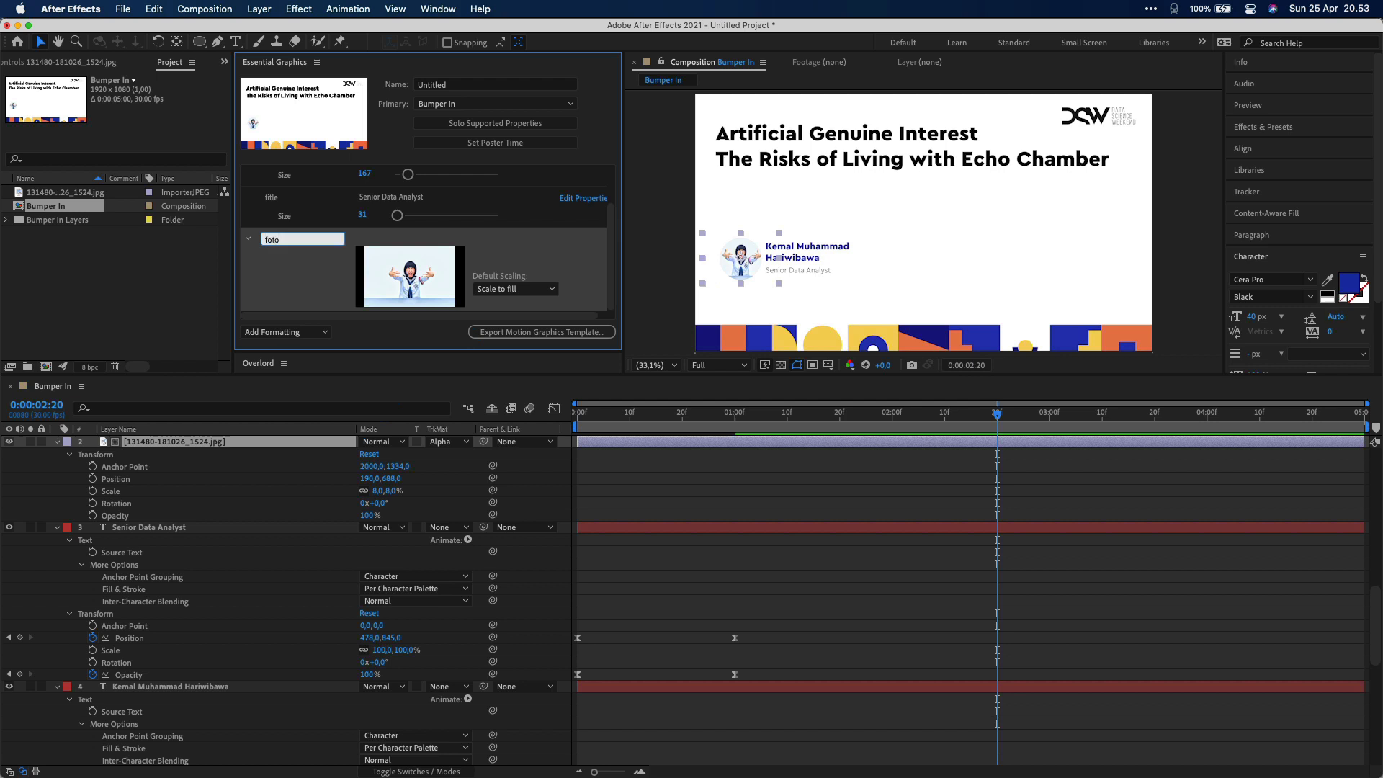
pyautogui.click(497, 289)
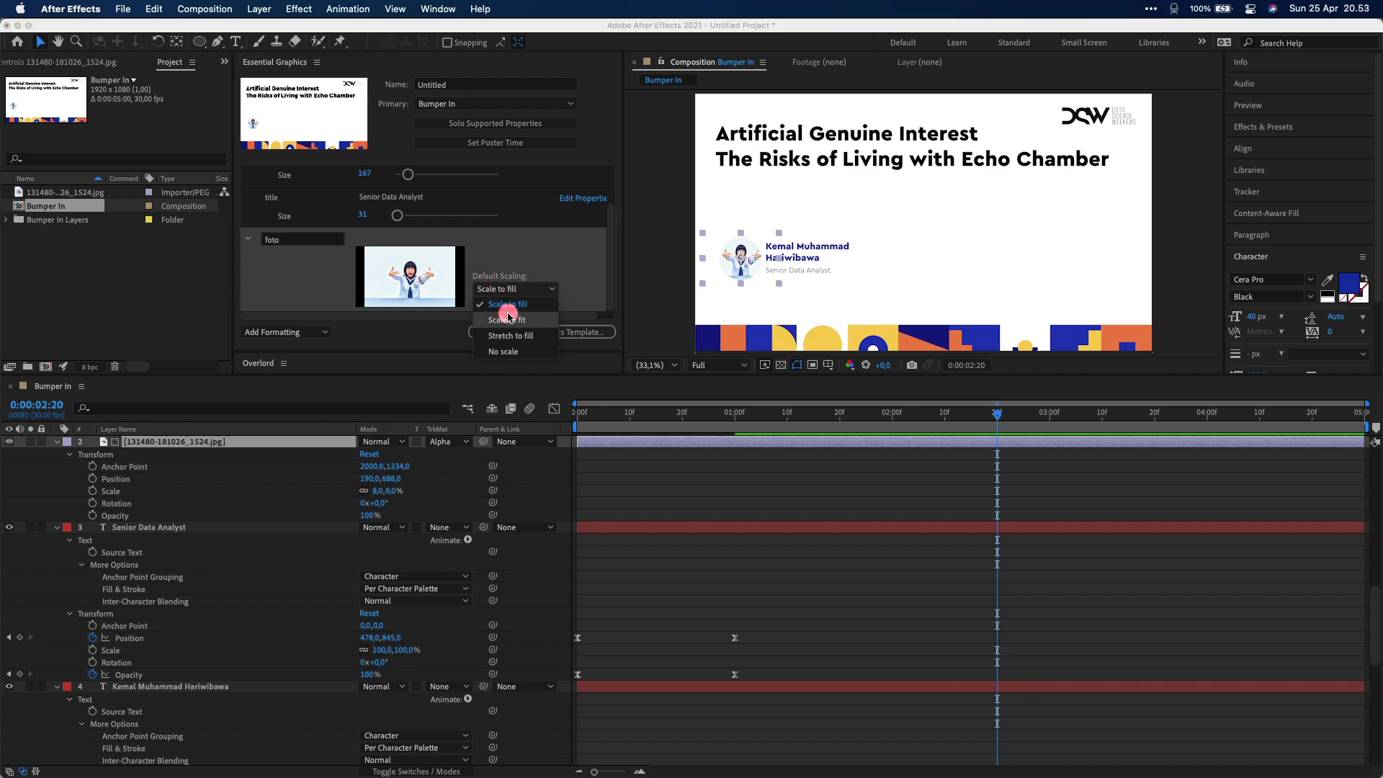
pyautogui.click(508, 315)
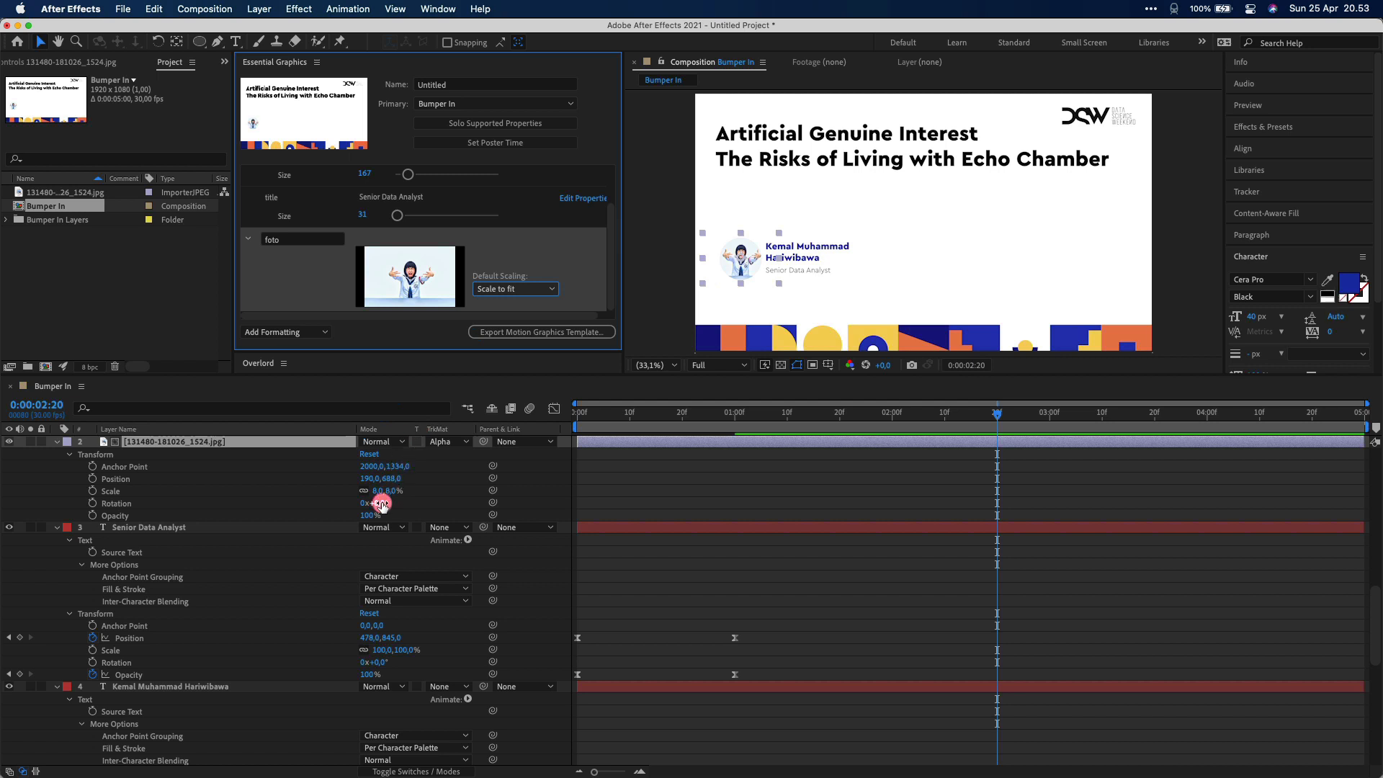
# Add the photo's Position (190, 673) and Scale (8%) as template controls
pyautogui.click(115, 479)
pyautogui.keyDown('shift'); pyautogui.click(108, 491); pyautogui.keyUp('shift')
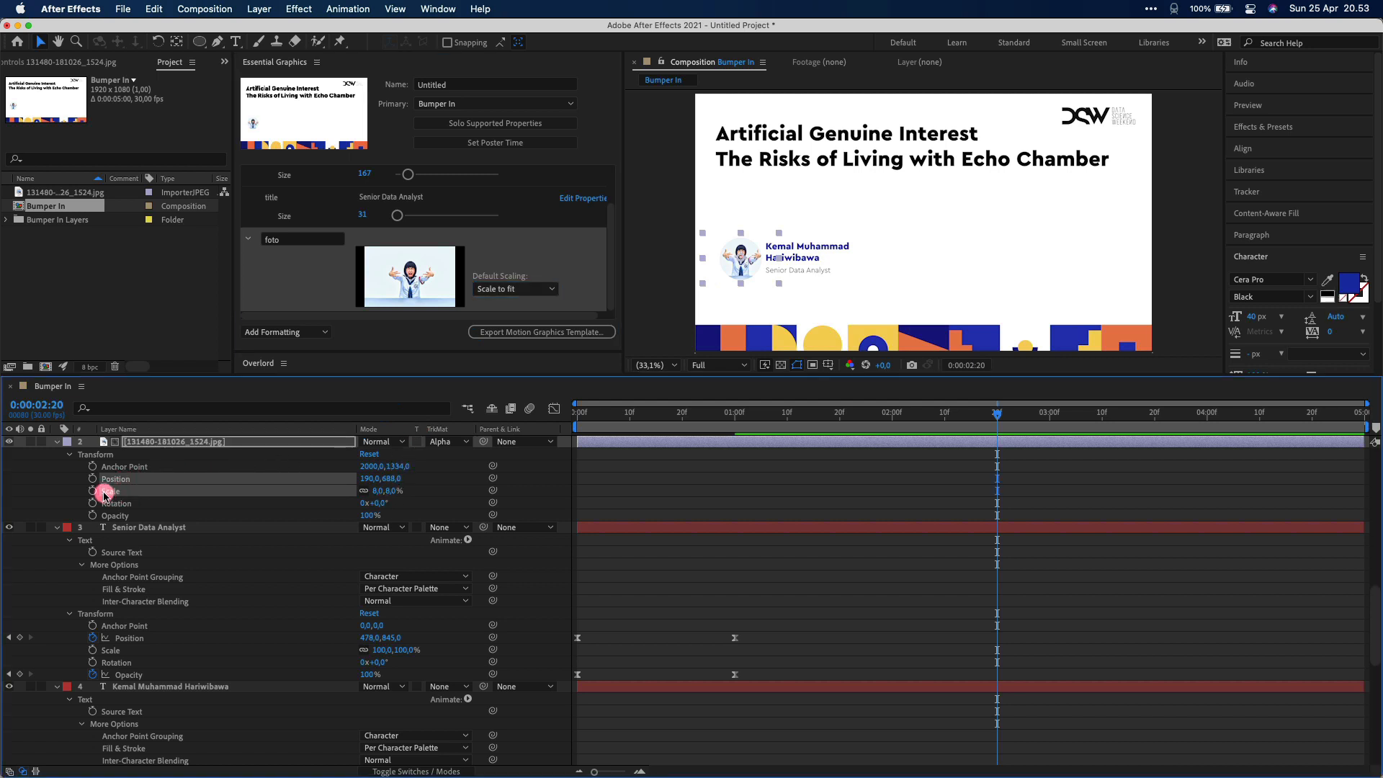
pyautogui.moveTo(106, 493); pyautogui.dragTo(318, 272)
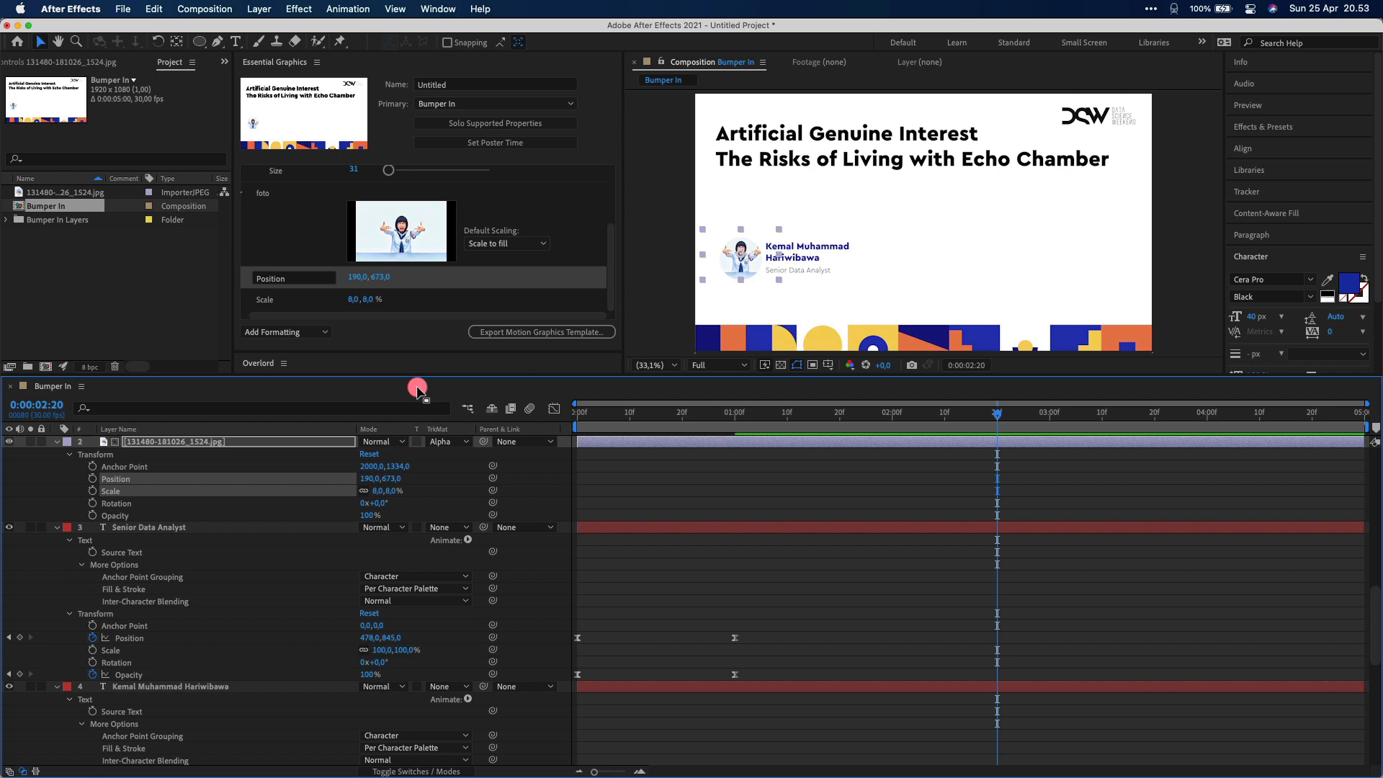
pyautogui.click(308, 529)
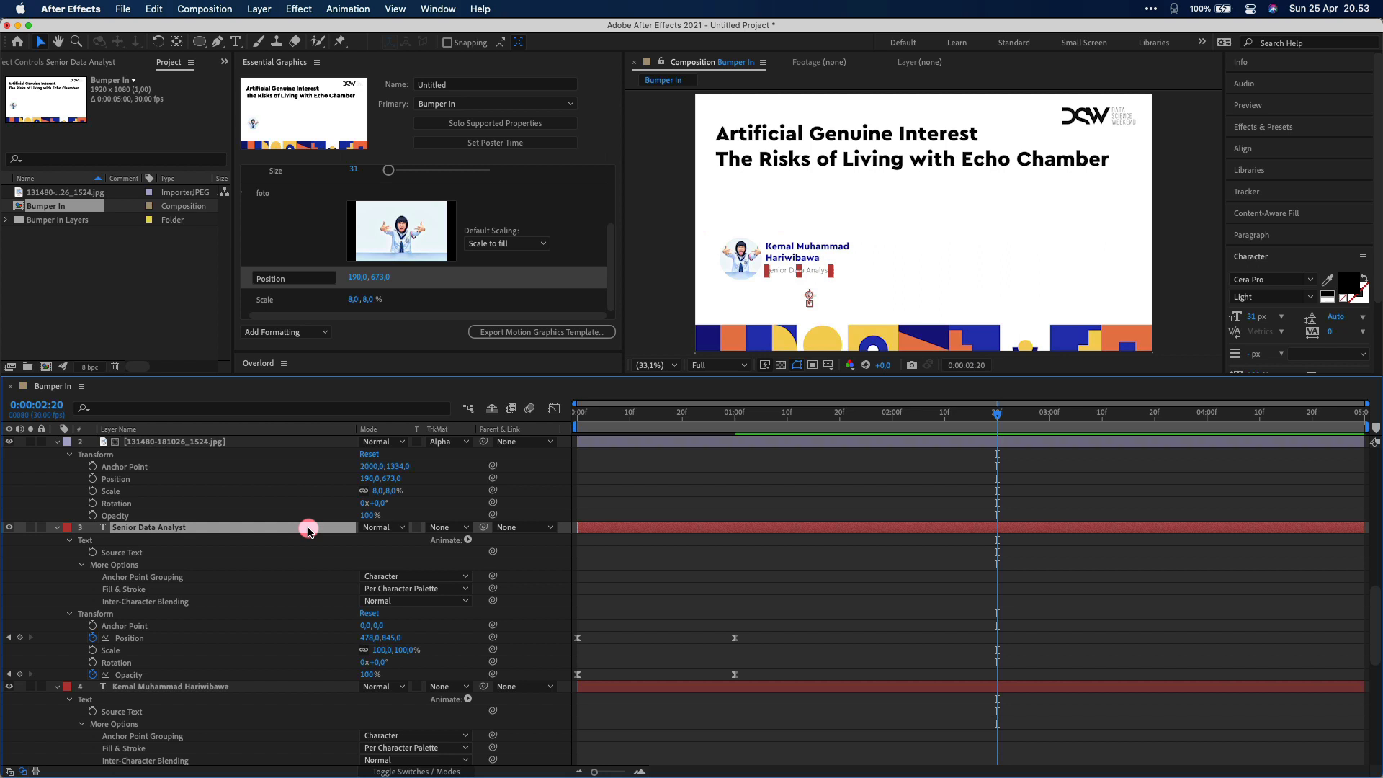
# Create a null object, parent the role text to it, and expose its Position
pyautogui.click(259, 8)
pyautogui.moveTo(256, 29)
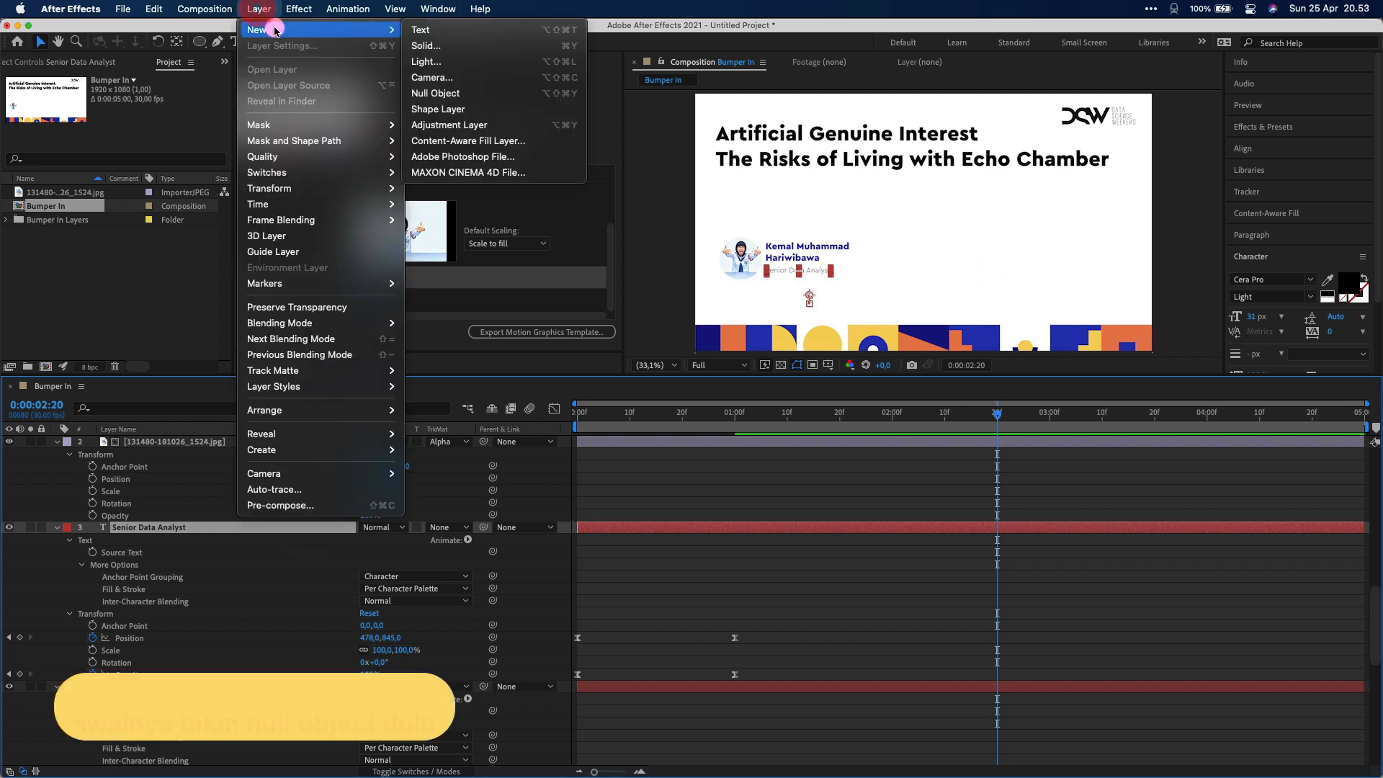
pyautogui.click(436, 93)
pyautogui.moveTo(484, 551); pyautogui.dragTo(201, 530)
pyautogui.press('p')
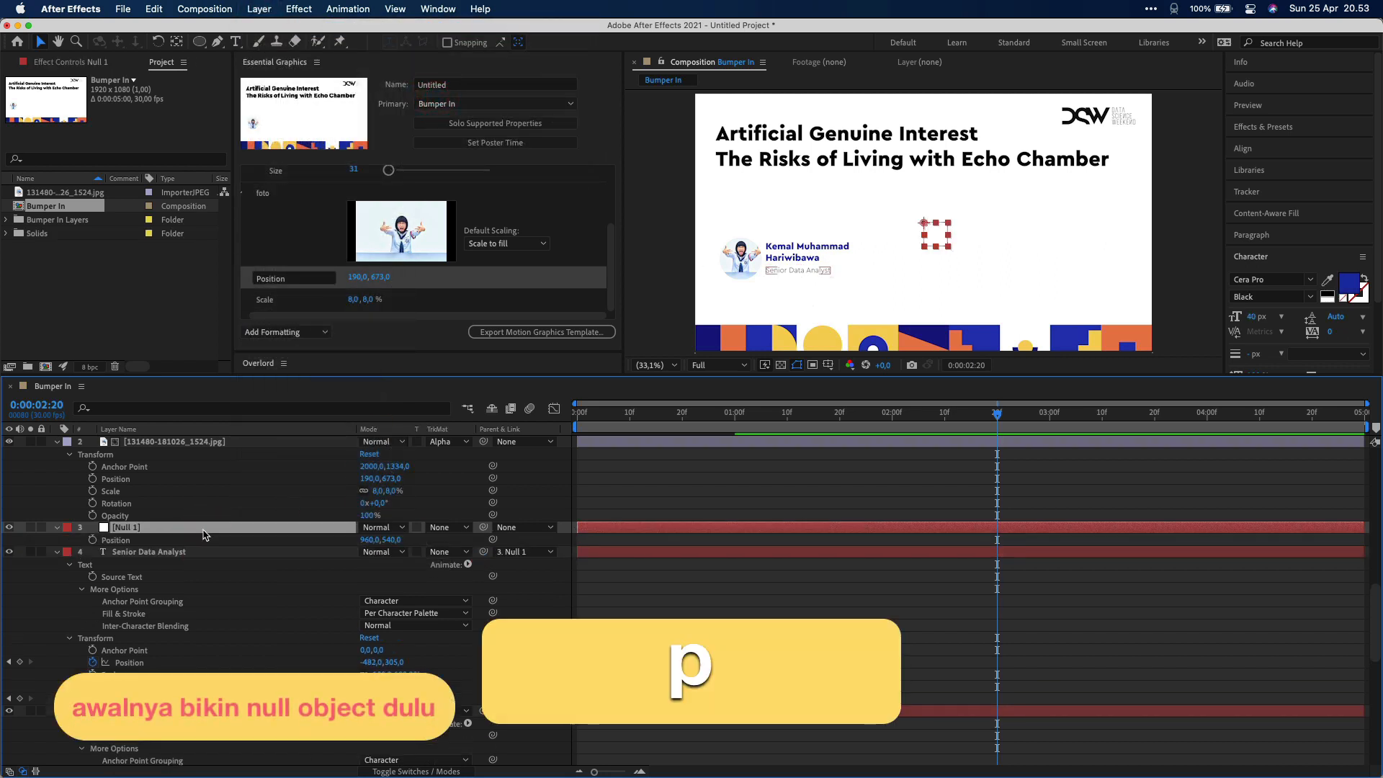
pyautogui.moveTo(119, 541); pyautogui.dragTo(310, 210)
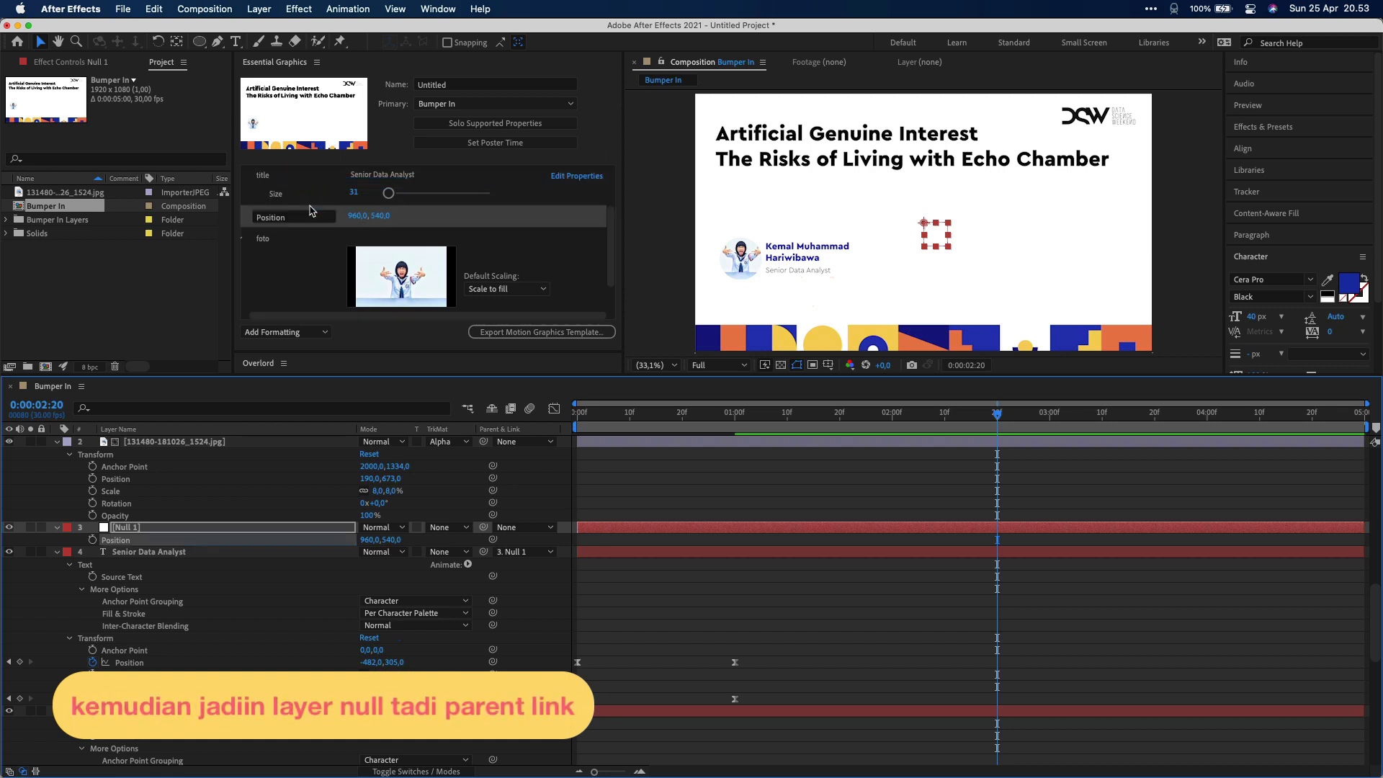
pyautogui.scroll(3, 299, 234)
pyautogui.scroll(-4, 202, 573)
# Create Null 2, parent the name text layer to it, and expose its Position (960, 540)
pyautogui.click(177, 526)
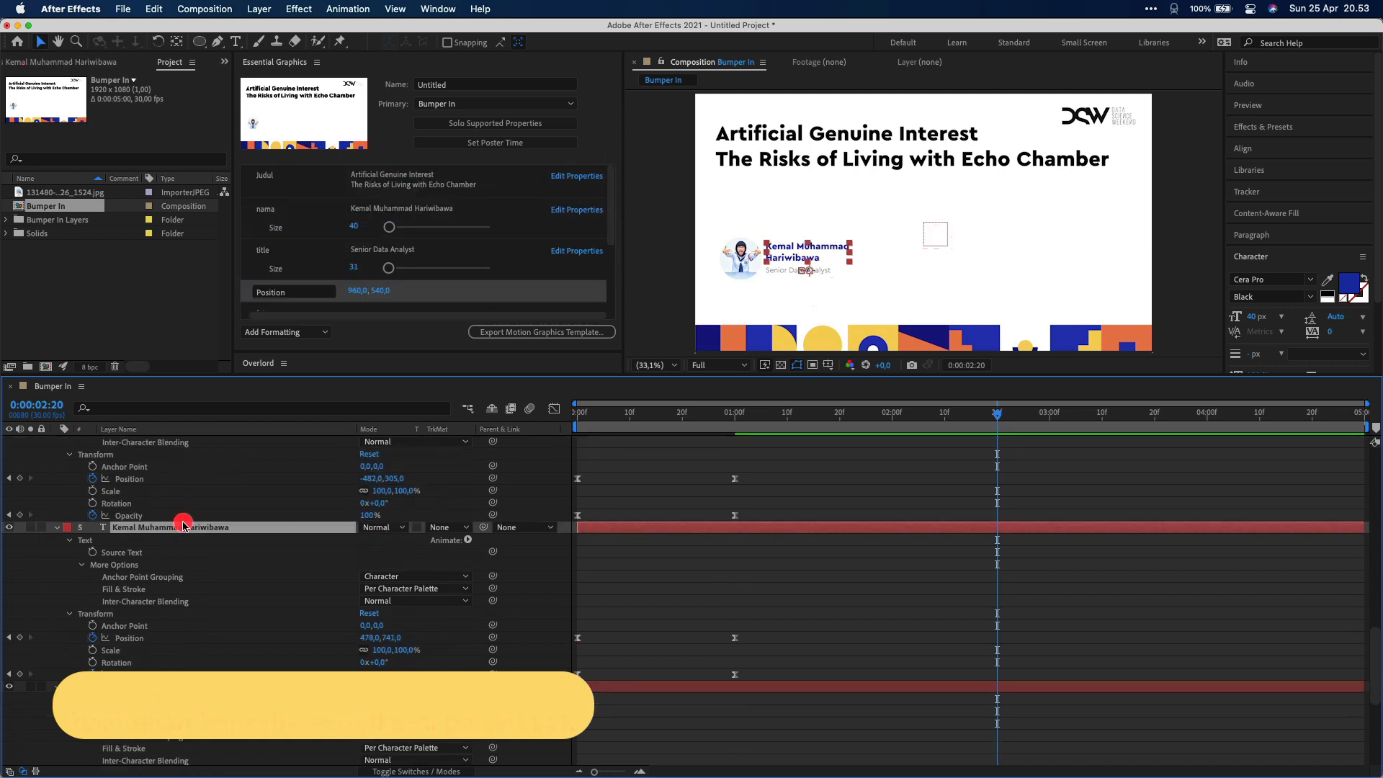
pyautogui.click(259, 8)
pyautogui.moveTo(257, 29)
pyautogui.click(437, 94)
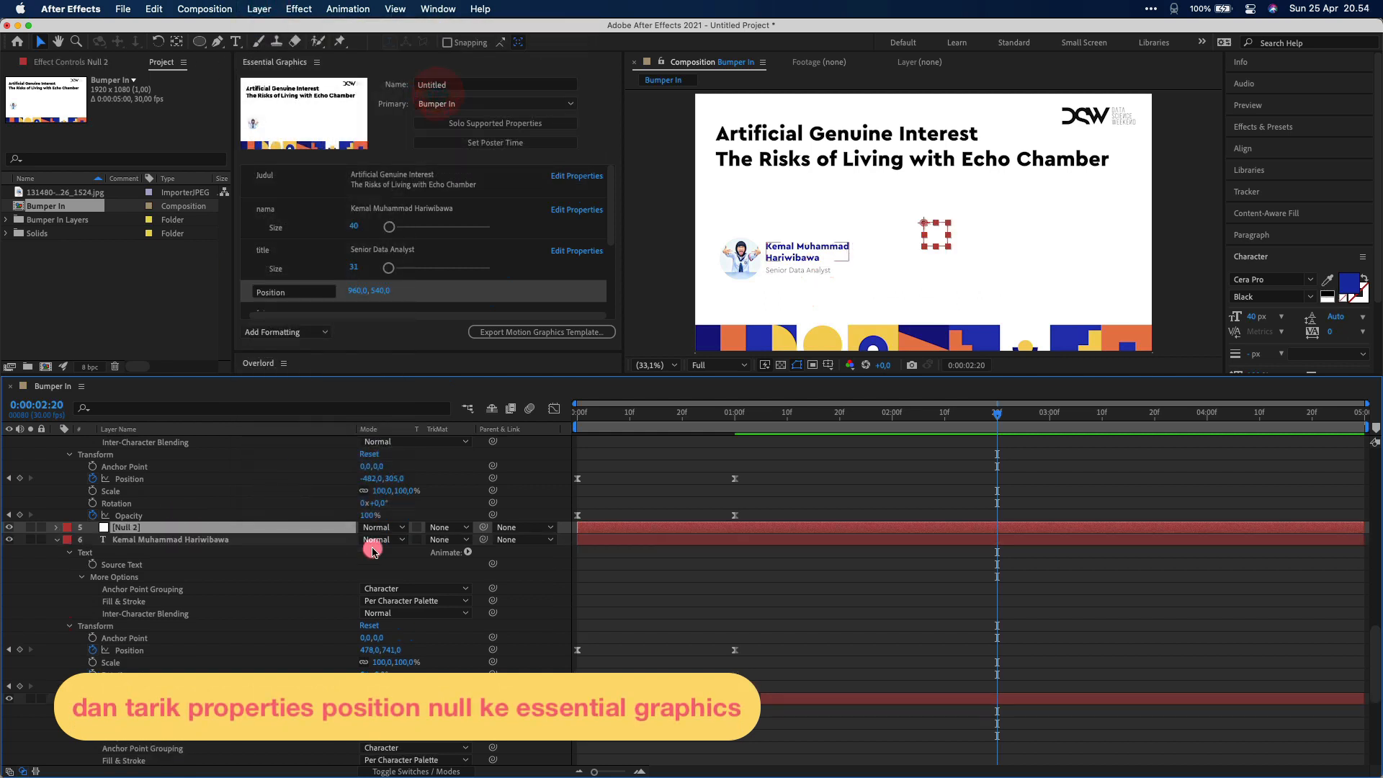
pyautogui.moveTo(482, 540); pyautogui.dragTo(379, 222)
pyautogui.click(192, 527)
pyautogui.press('p')
pyautogui.press('super+z')
pyautogui.moveTo(359, 280); pyautogui.dragTo(359, 282)
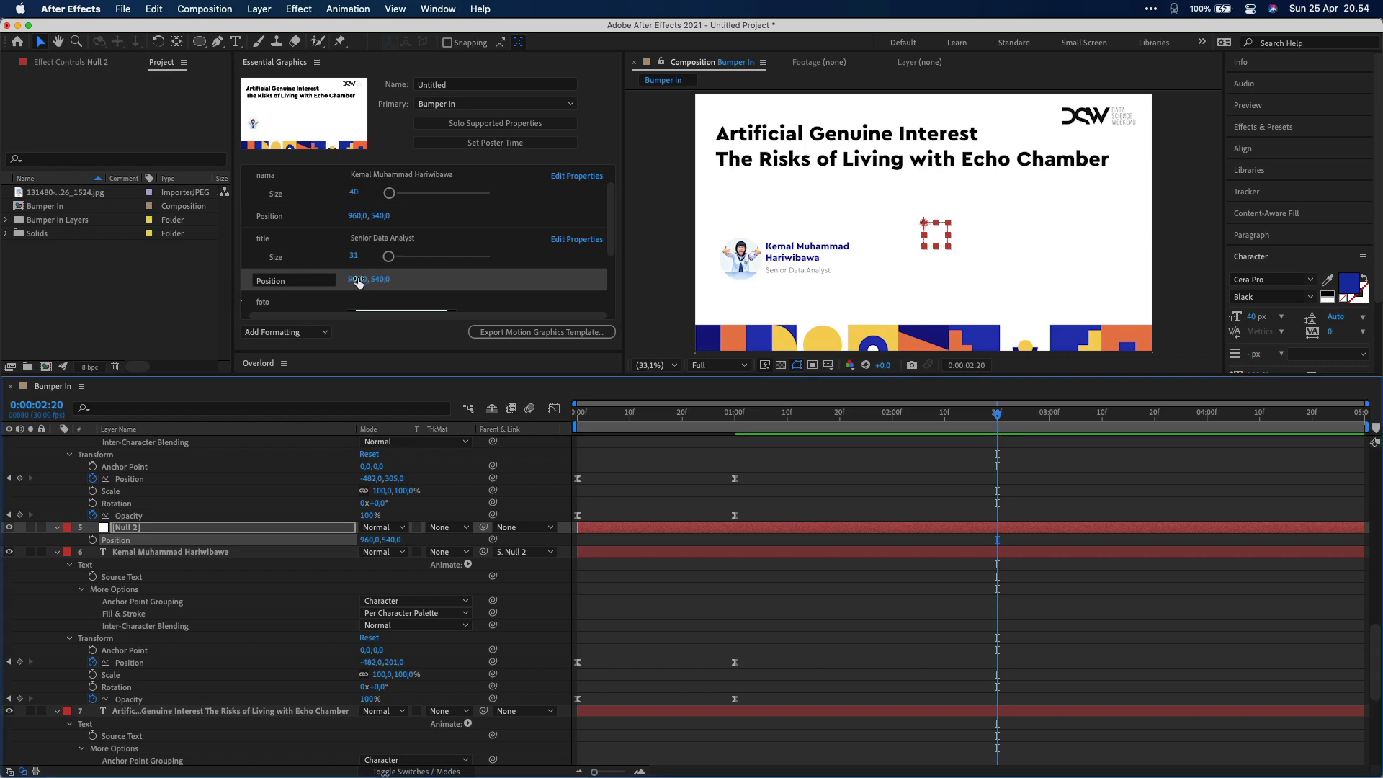
pyautogui.click(454, 86)
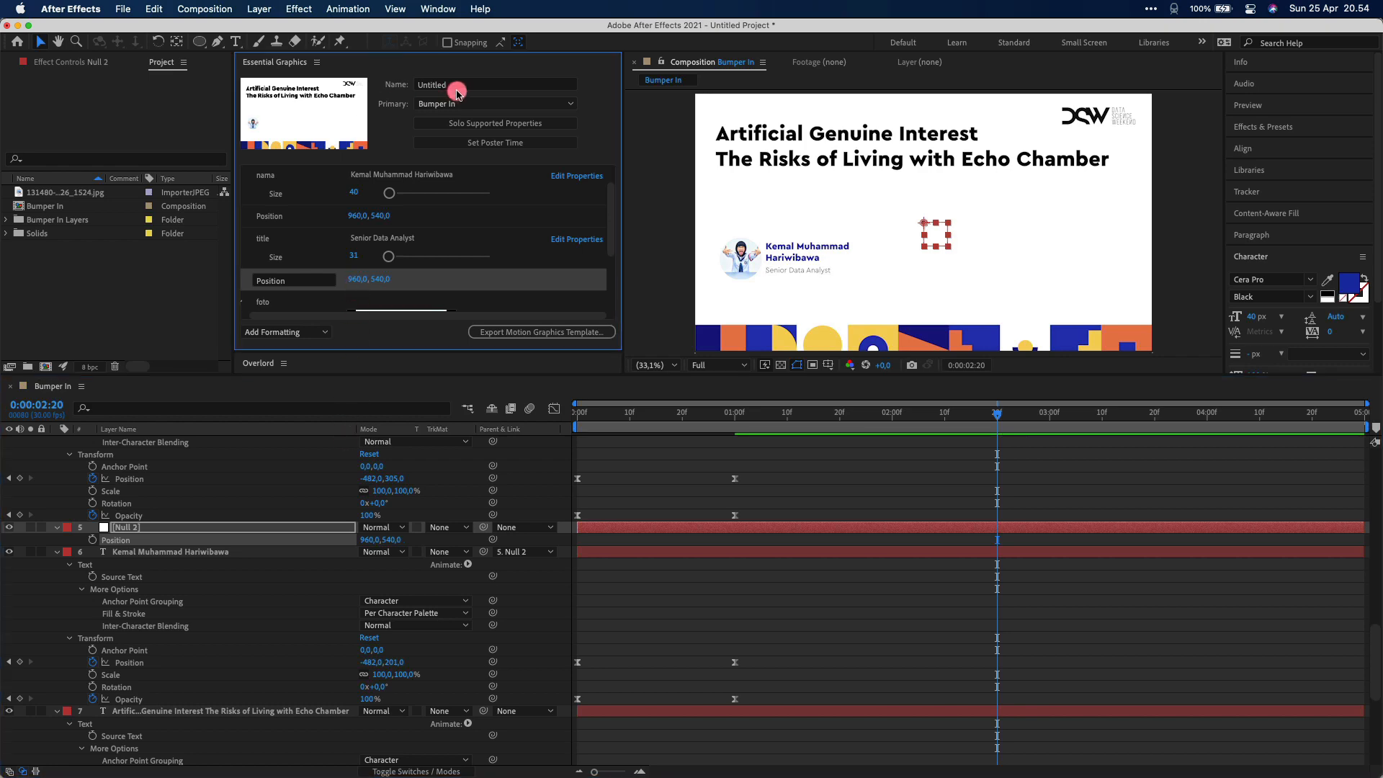
# Name the template MOGRT Bumper IN and save the project over the existing file
pyautogui.write('MOGRT Bumper IN')
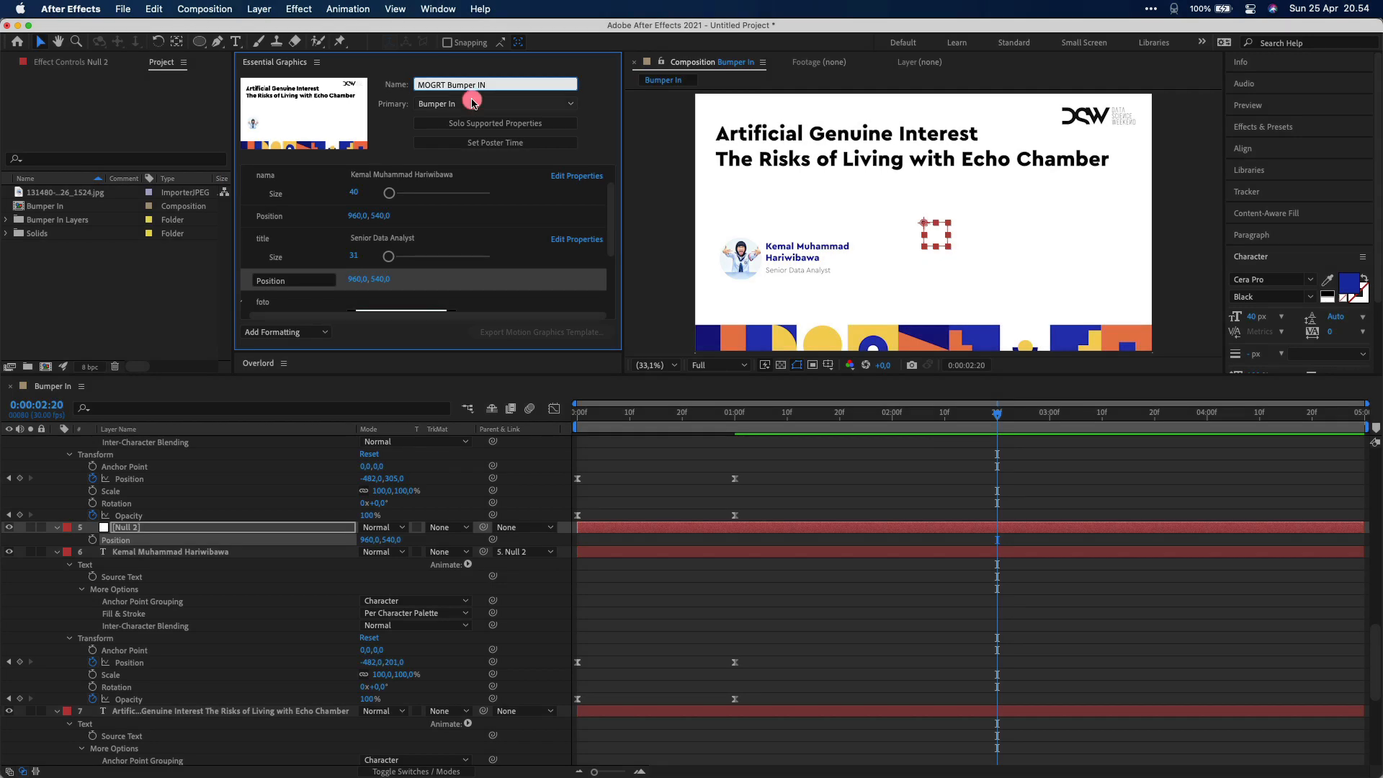
pyautogui.click(602, 116)
pyautogui.click(533, 326)
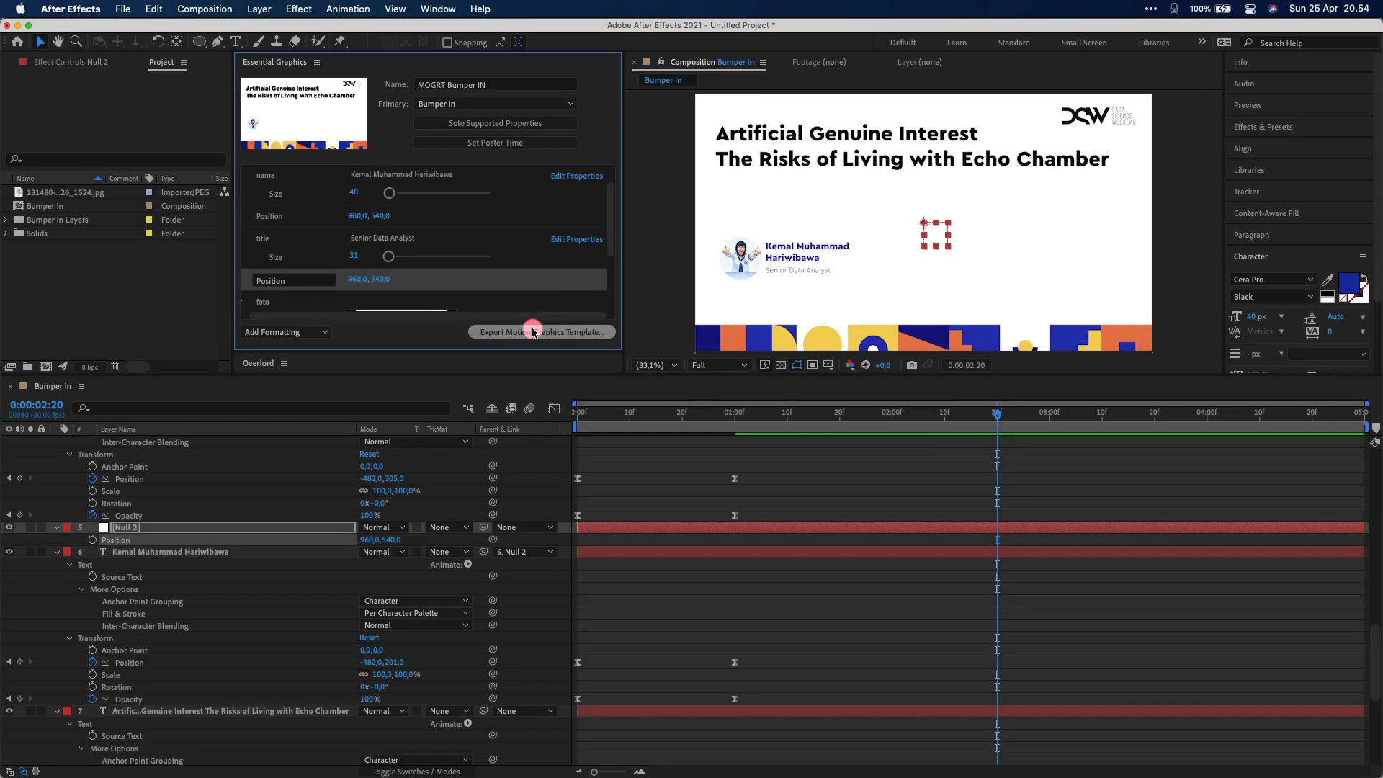
pyautogui.click(777, 423)
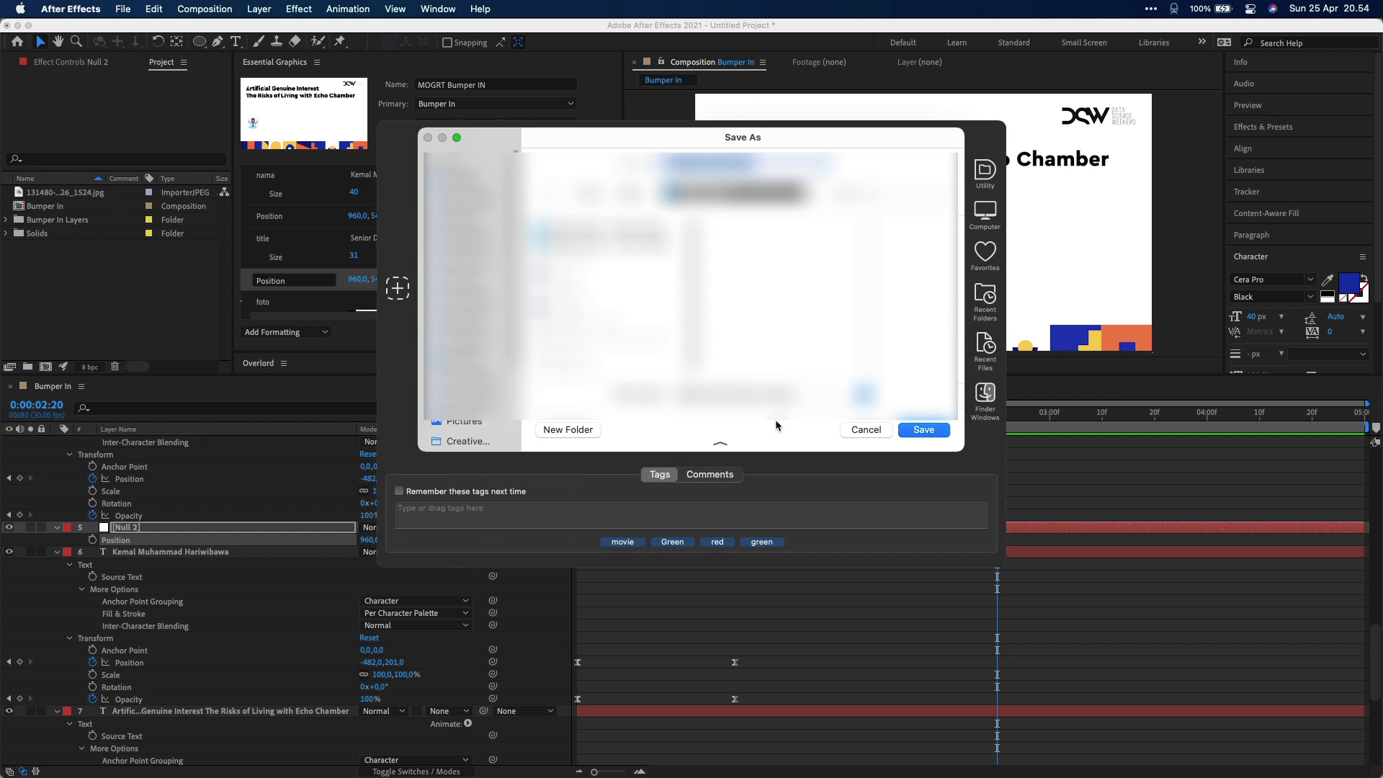
pyautogui.click(981, 305)
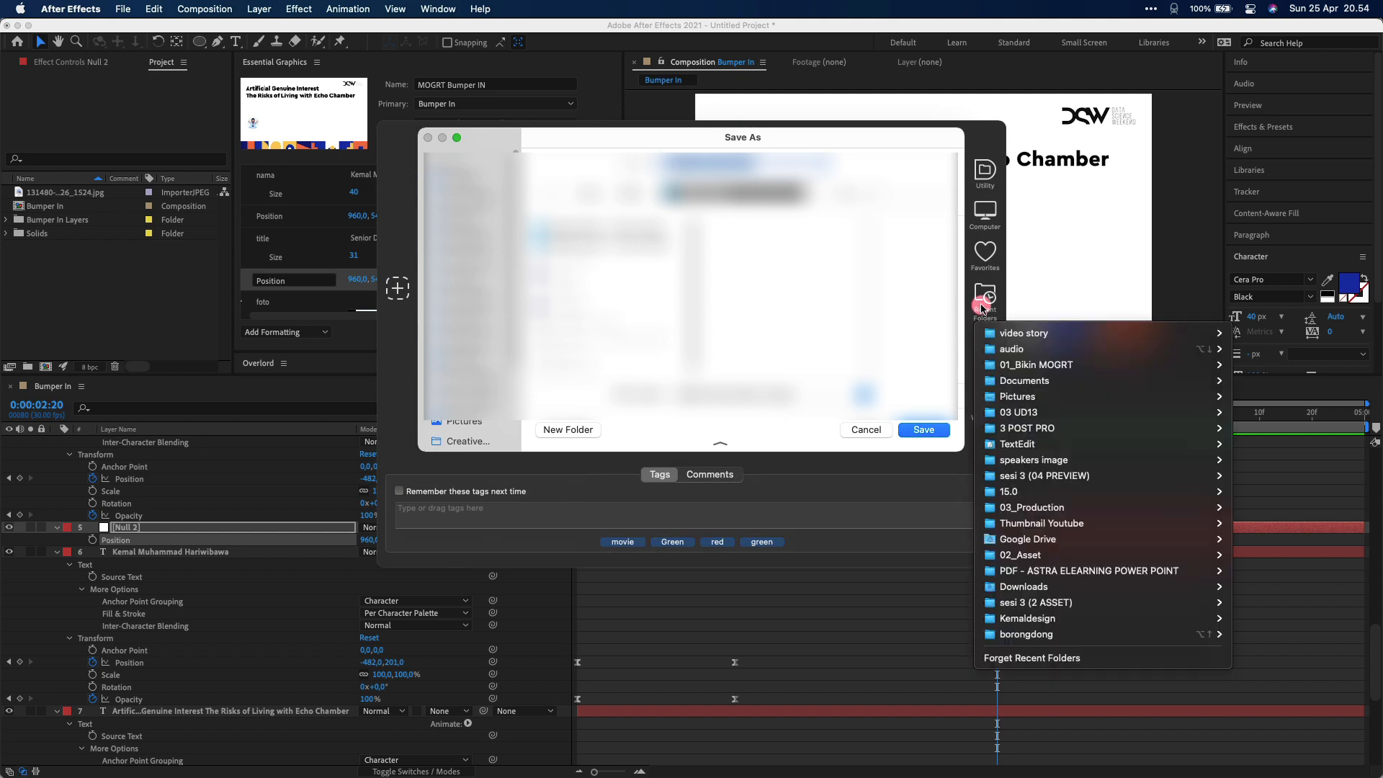
pyautogui.click(1009, 361)
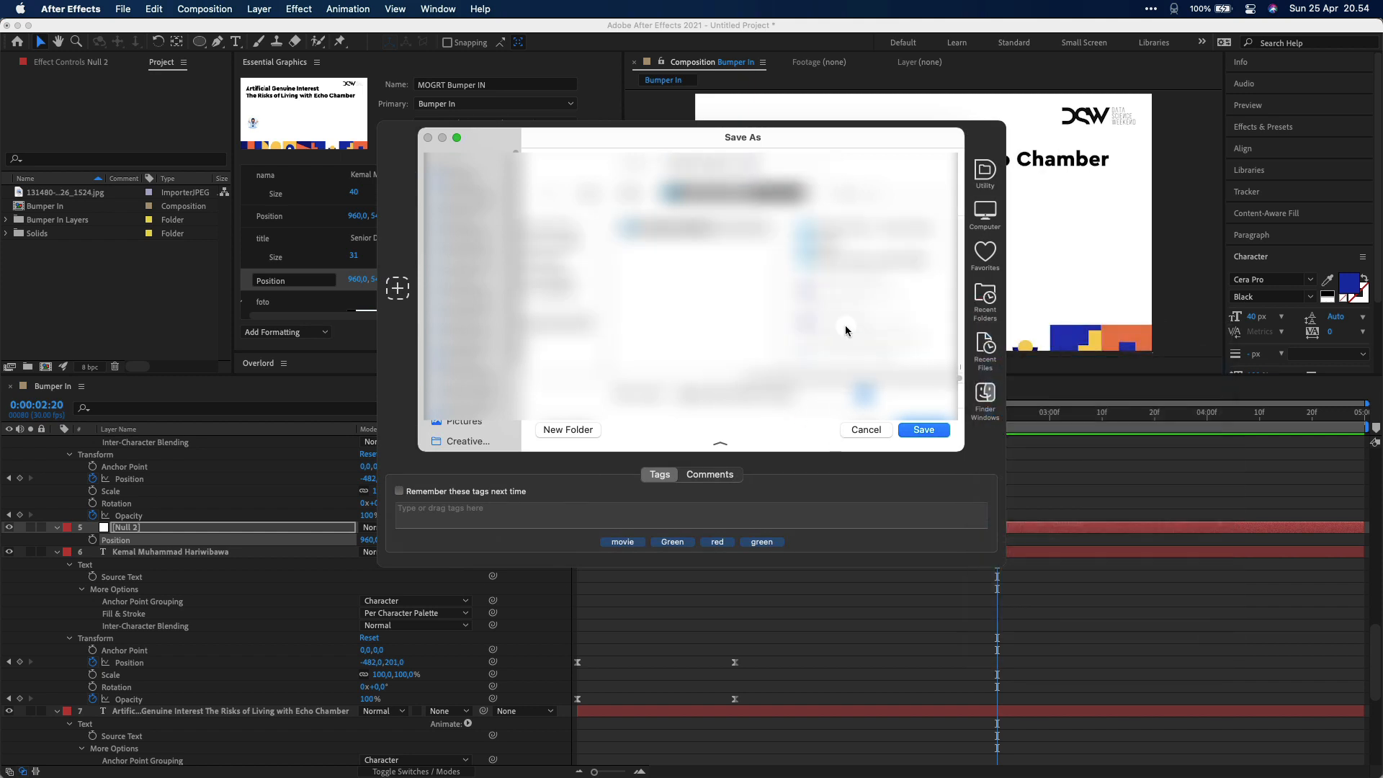
pyautogui.click(919, 430)
pyautogui.click(733, 362)
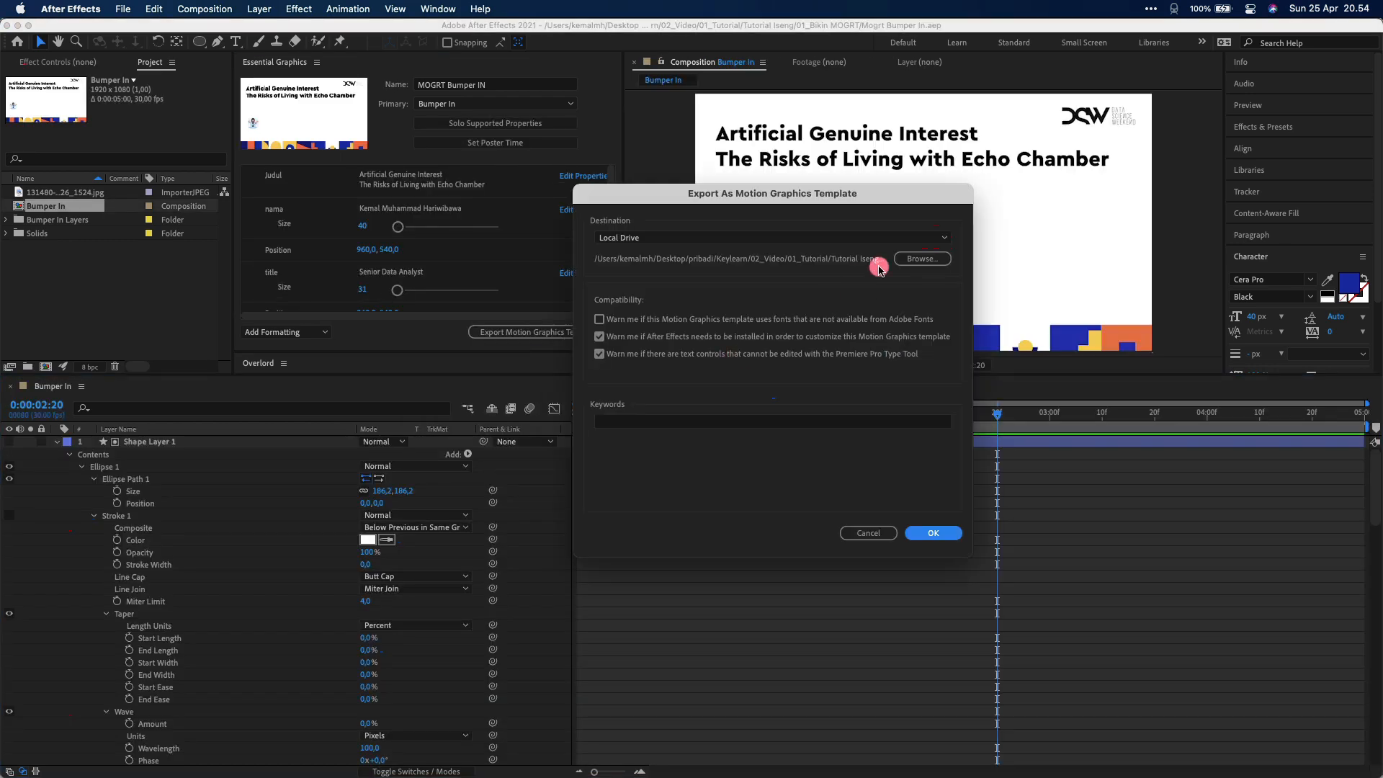
# Export MOGRT Bumper In.mogrt into the 01_Bikin MOGRT folder, overwriting the old file
pyautogui.click(924, 259)
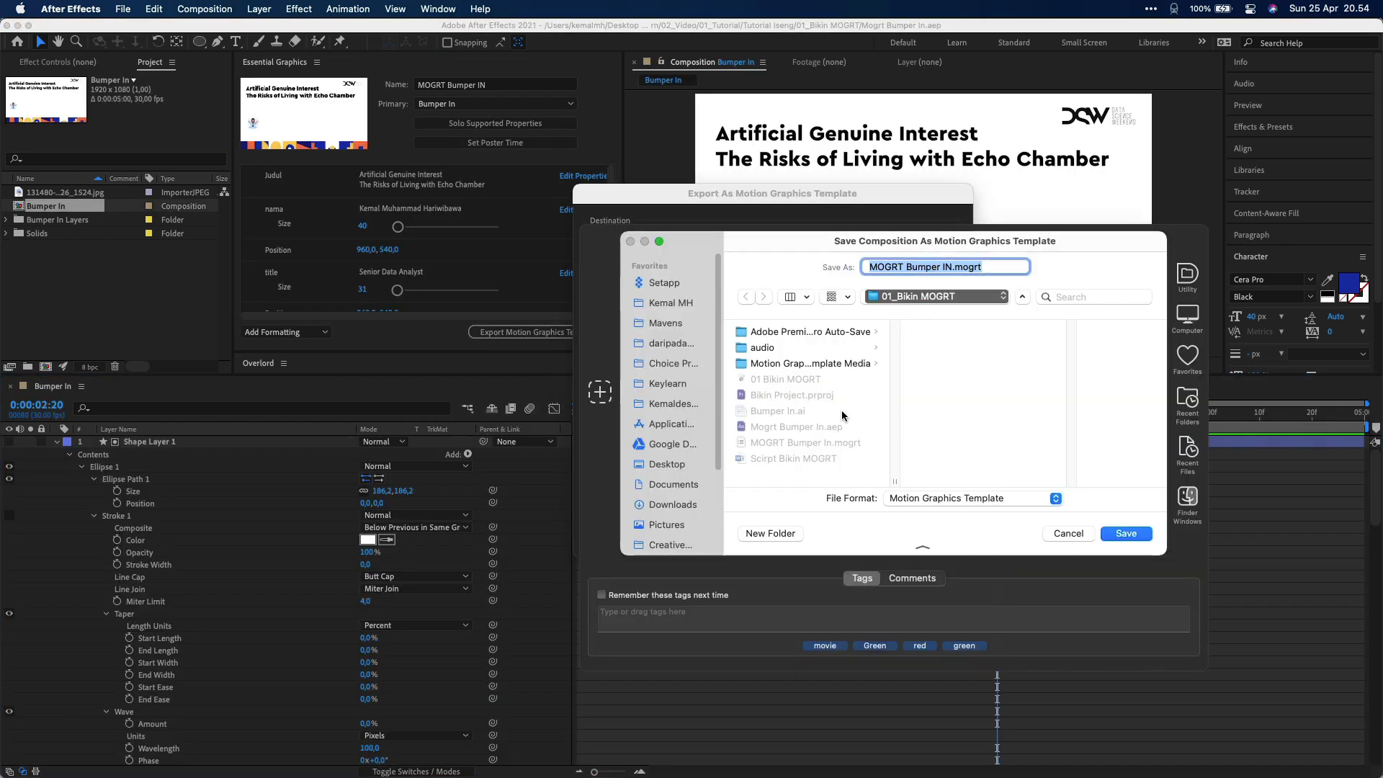
pyautogui.click(1125, 534)
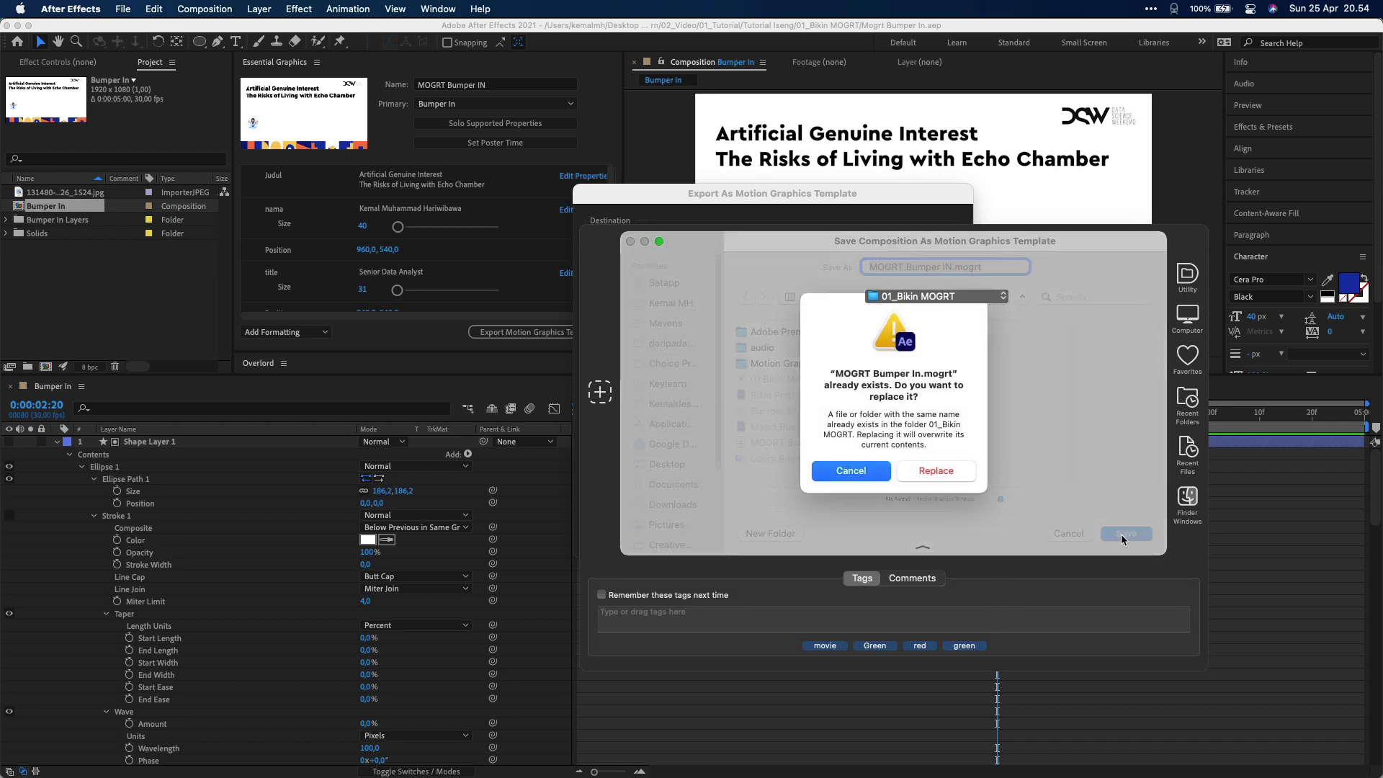
pyautogui.click(938, 468)
pyautogui.click(933, 533)
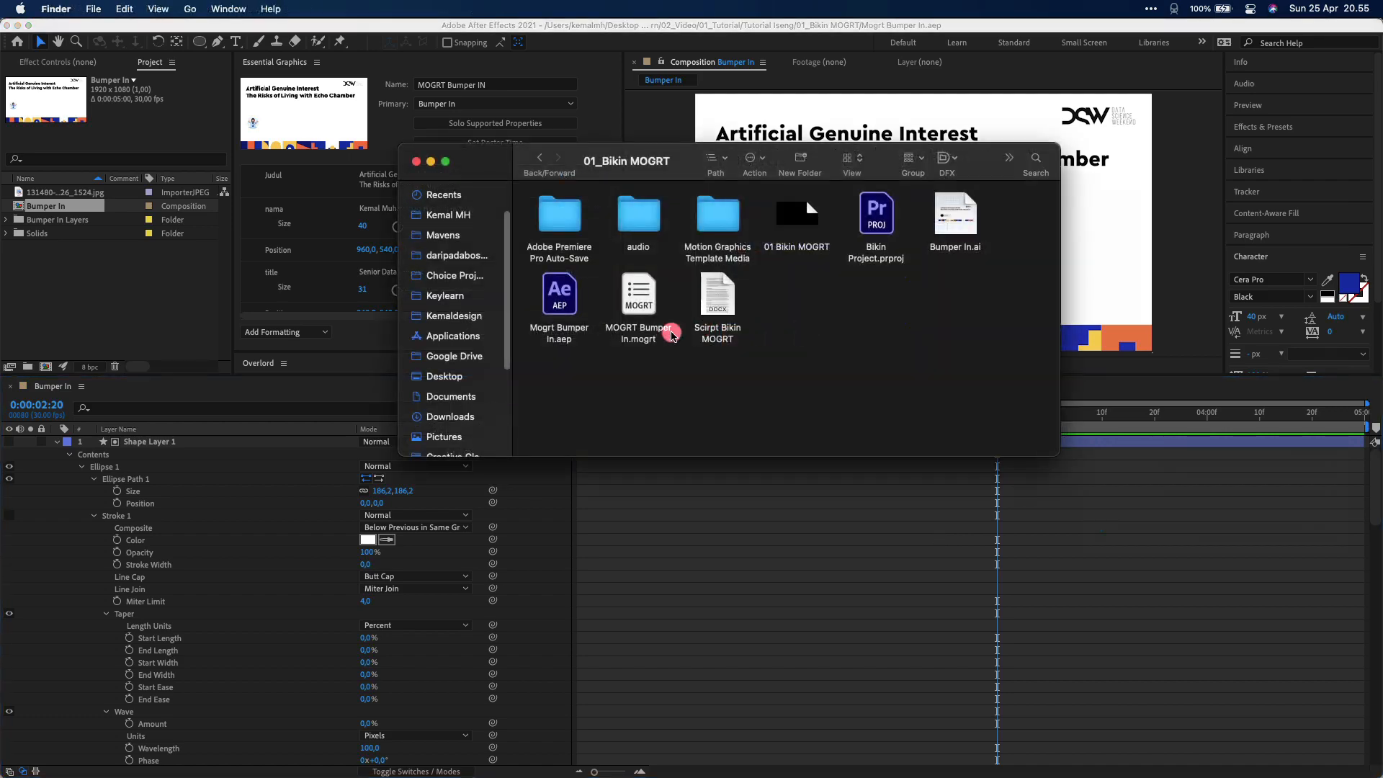
pyautogui.click(661, 335)
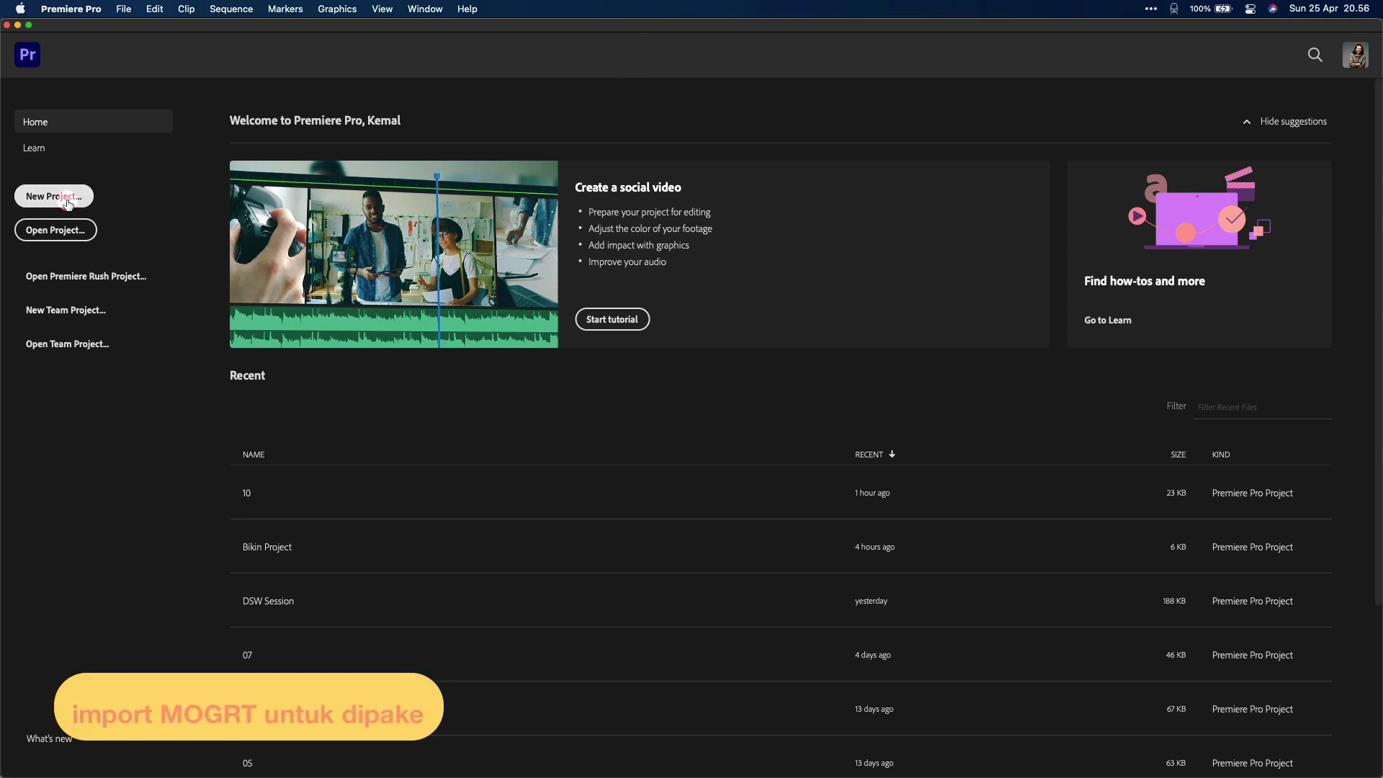
# Create a Premiere Pro project named Bumper In MOGRT in the 01_Bikin MOGRT folder
pyautogui.click(72, 196)
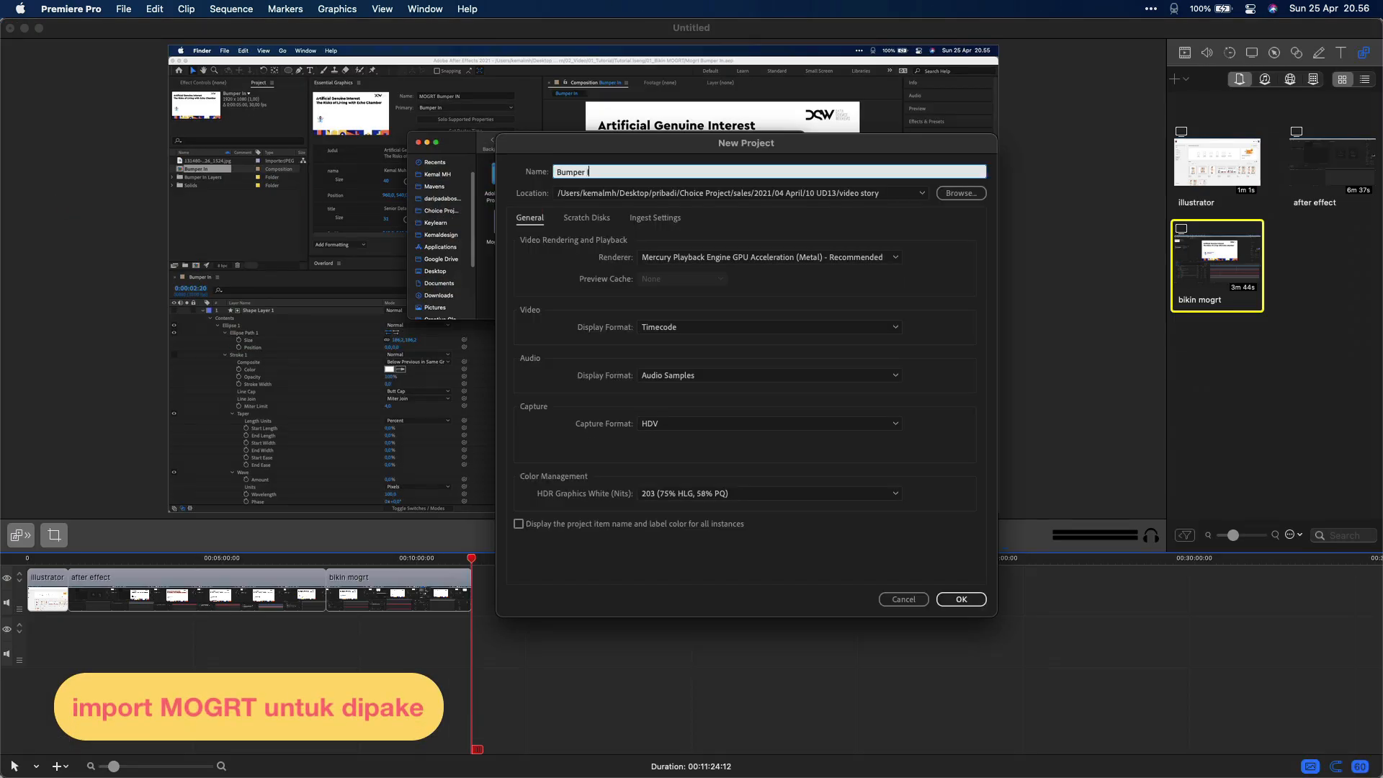
pyautogui.write('Bumper In MOGRT')
pyautogui.click(960, 193)
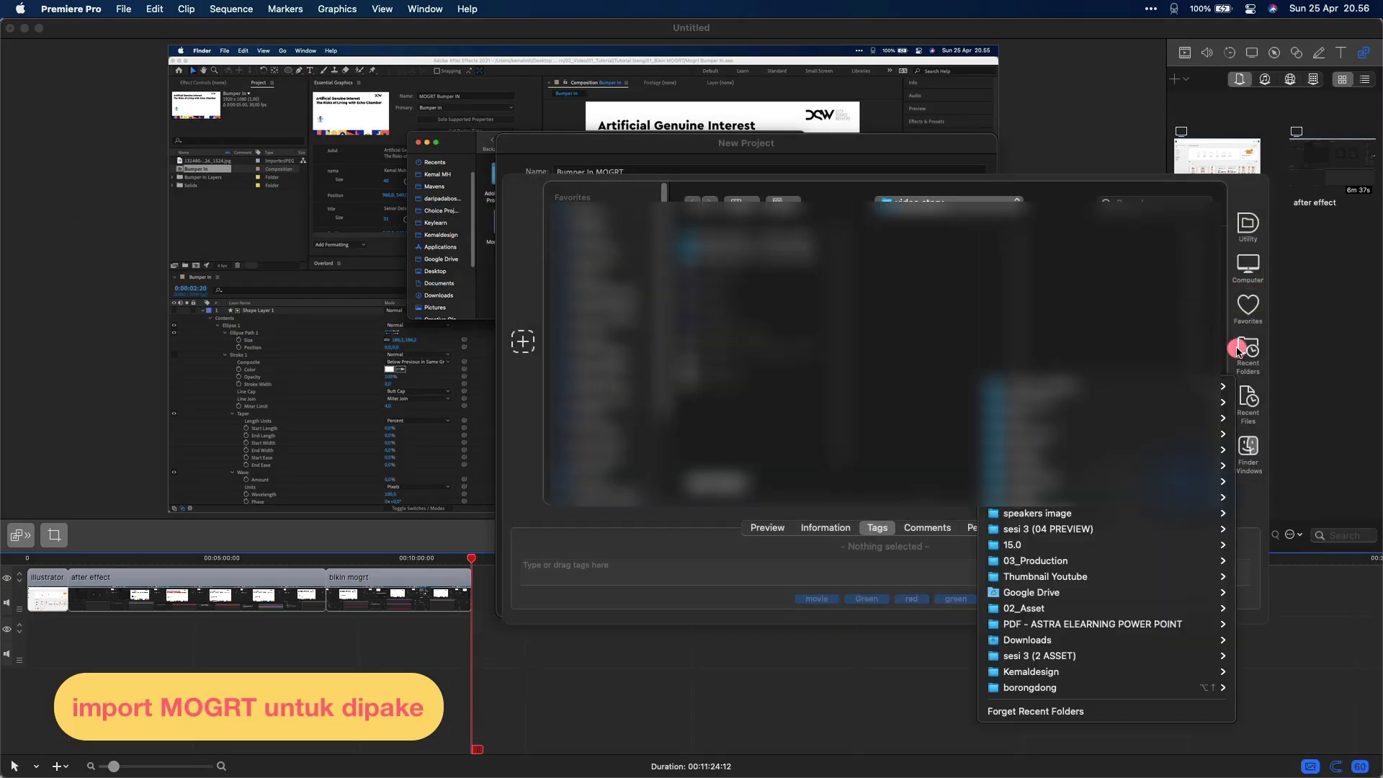
pyautogui.click(1184, 481)
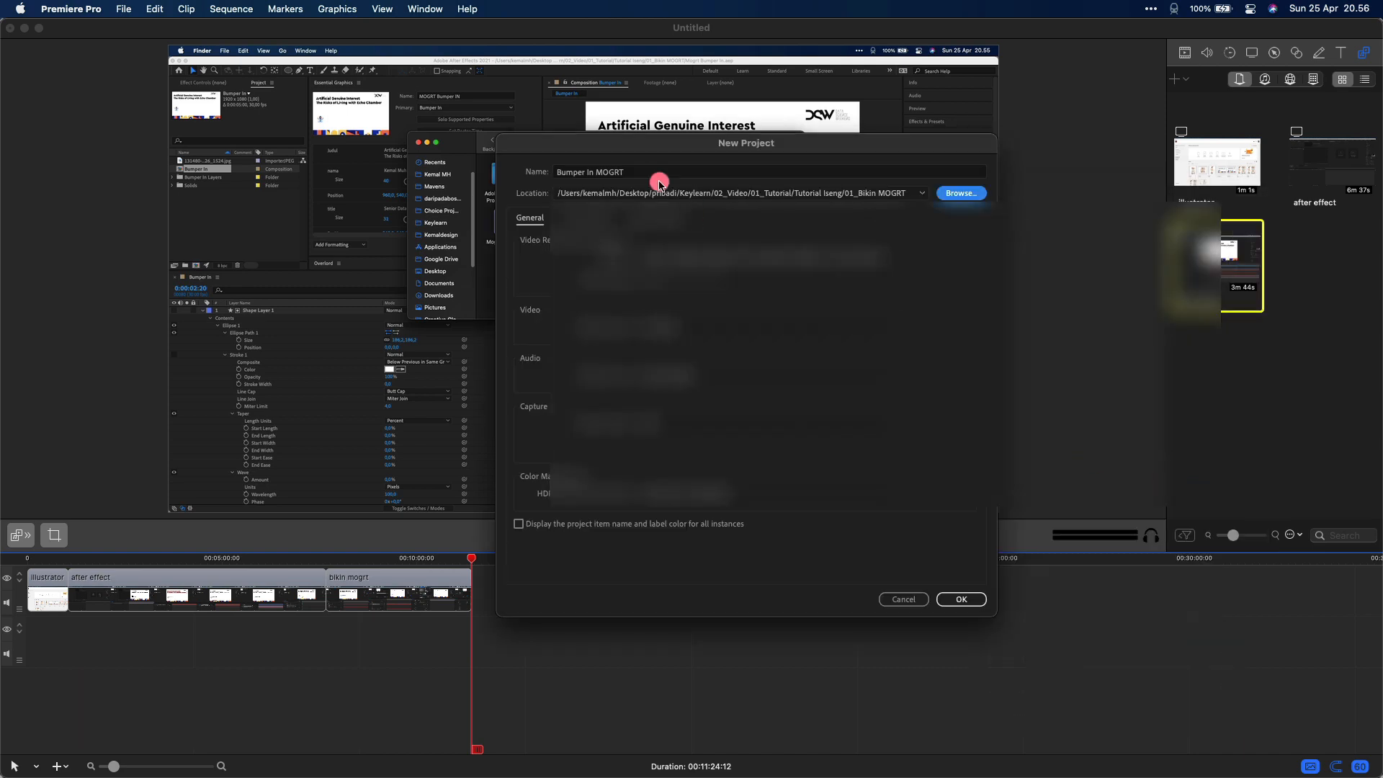
pyautogui.click(949, 599)
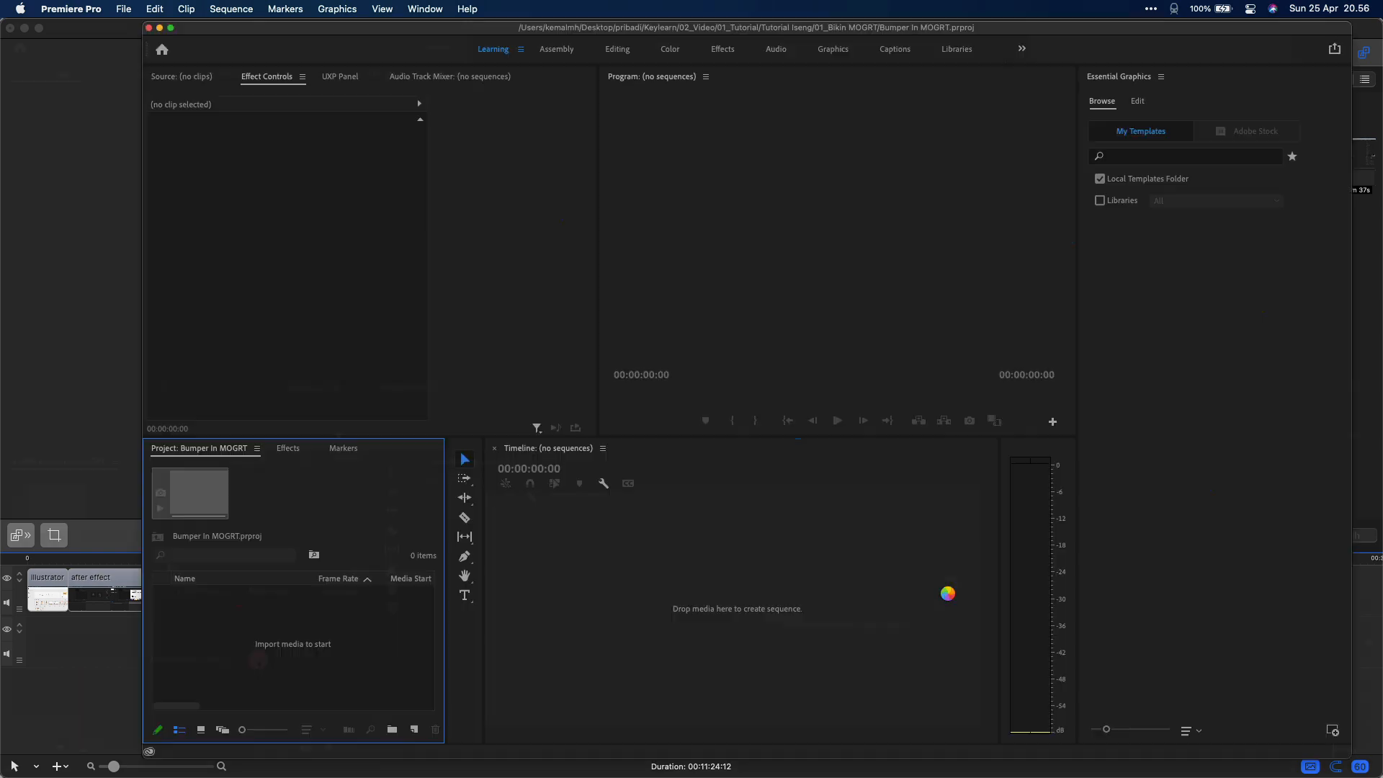
# Add an empty 1920 x 1080 Sequence 01 and switch to the Graphics workspace
pyautogui.click(327, 748)
pyautogui.click(372, 589)
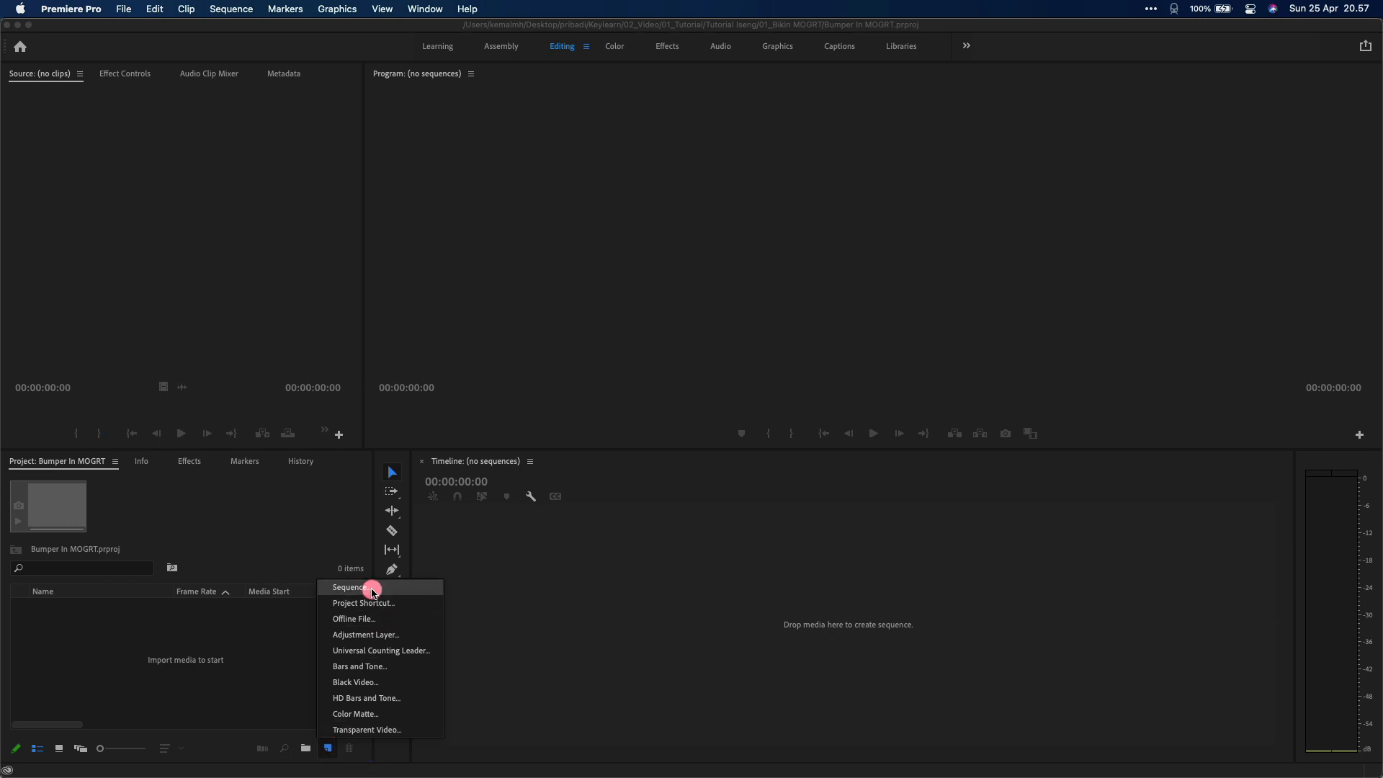
pyautogui.click(915, 651)
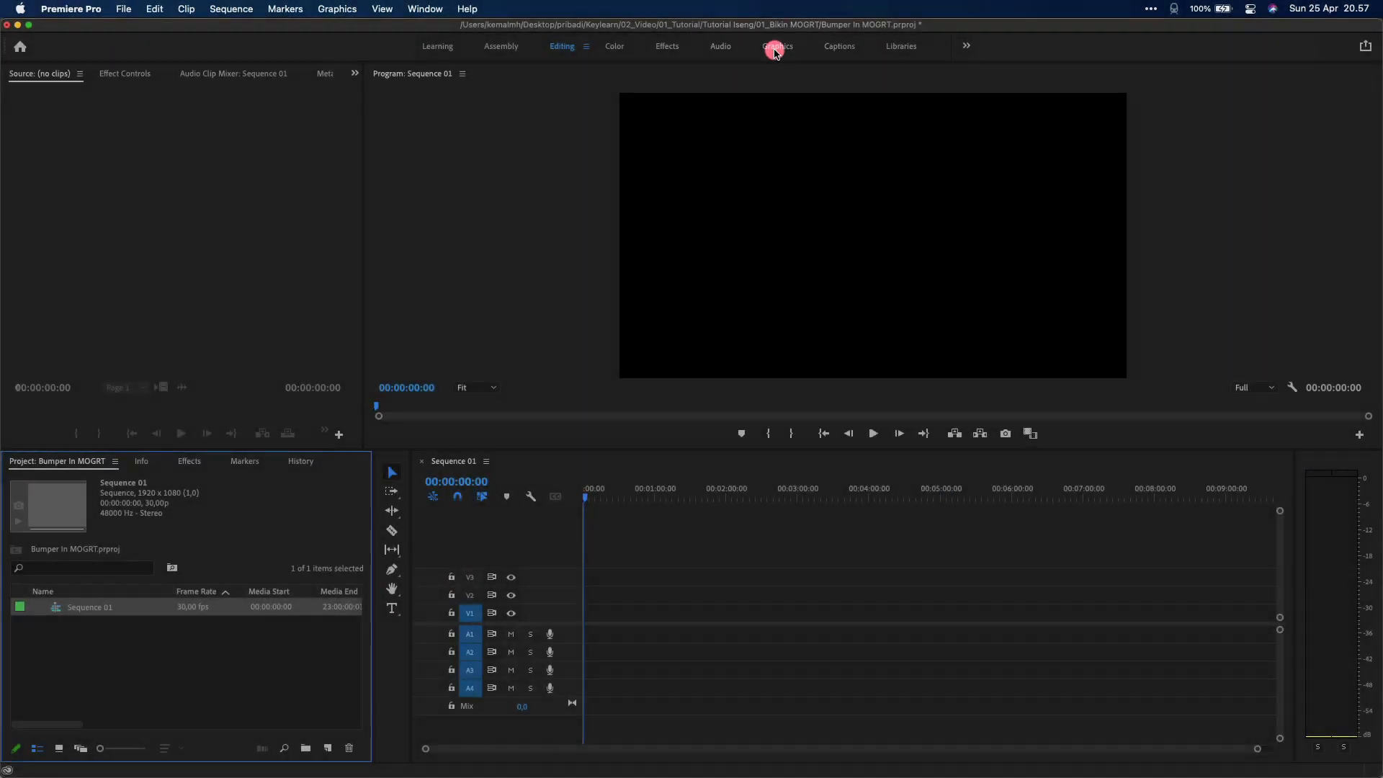
pyautogui.click(775, 50)
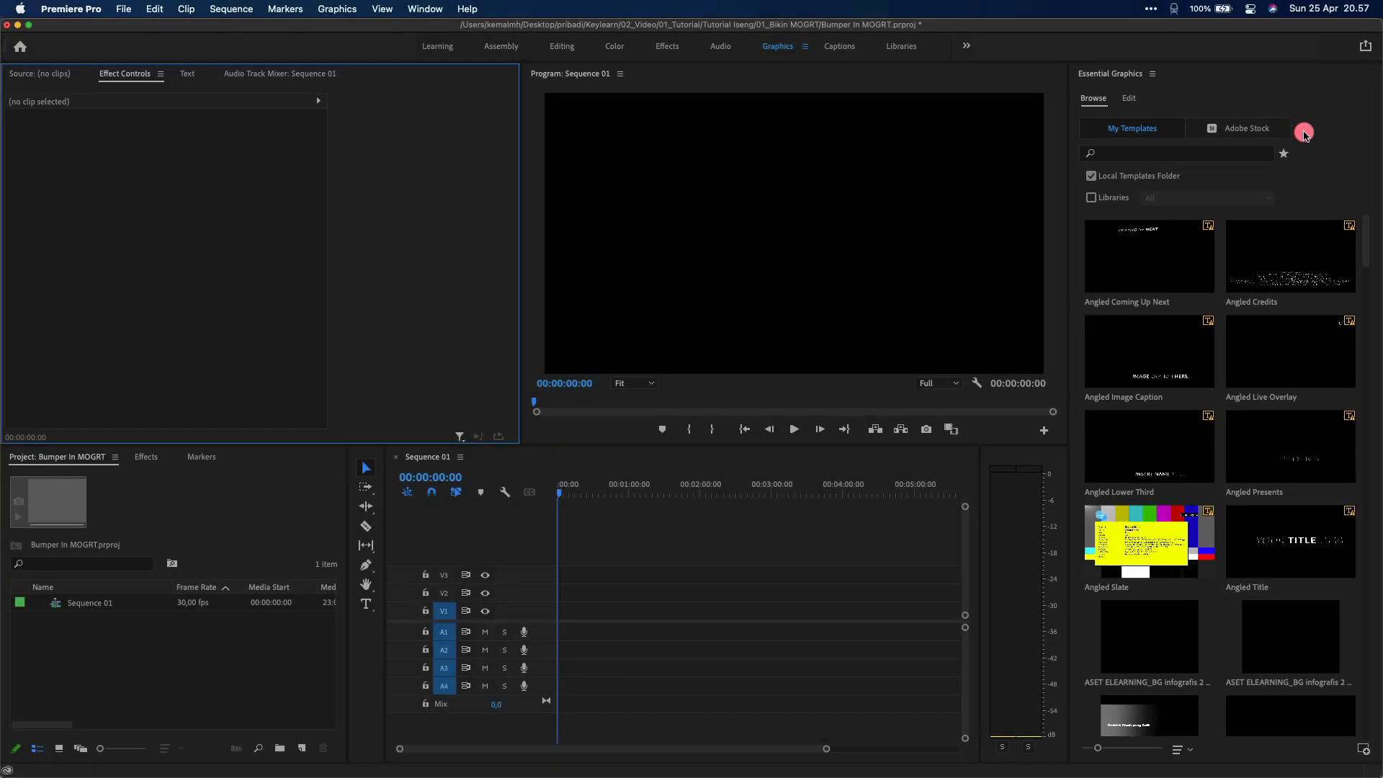
# Install MOGRT Bumper In.mogrt into Essential Graphics, overwriting the existing template
pyautogui.click(1363, 749)
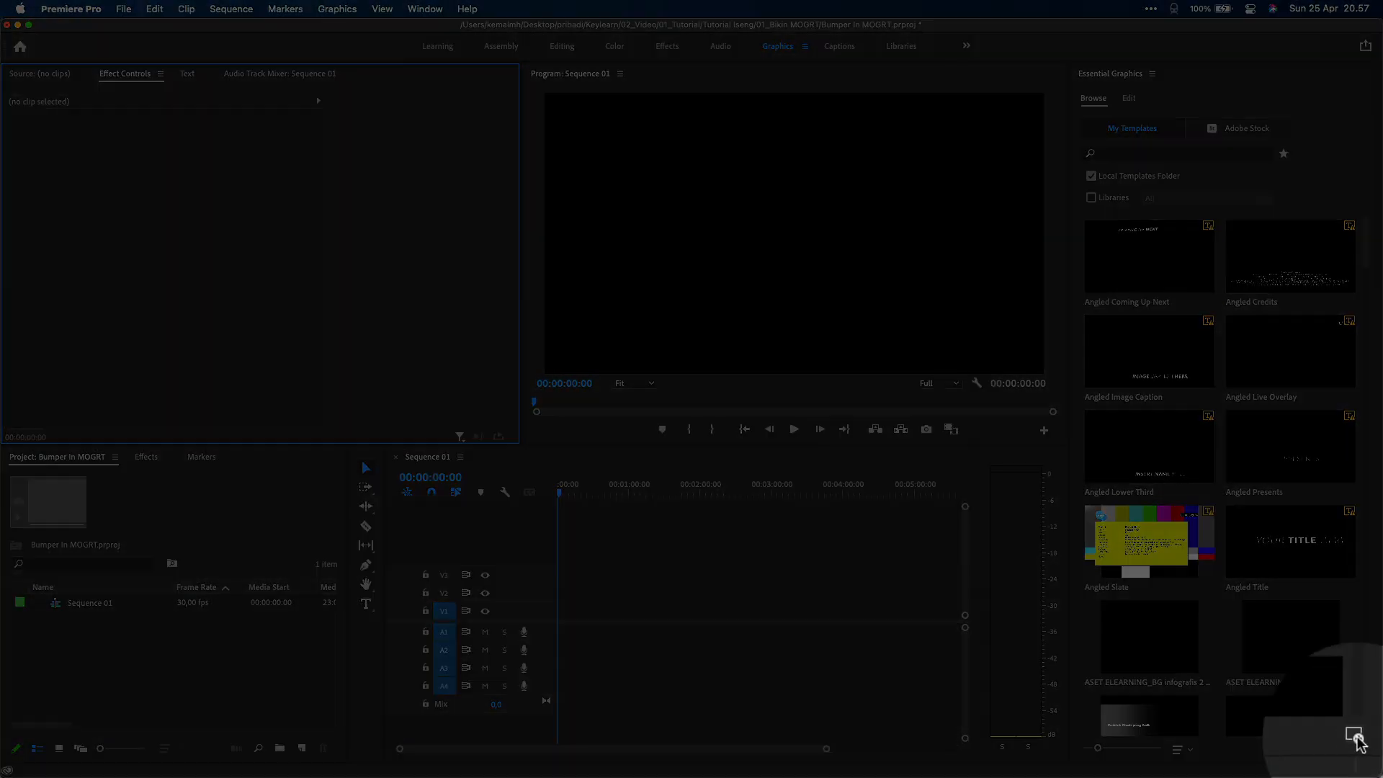
pyautogui.click(558, 312)
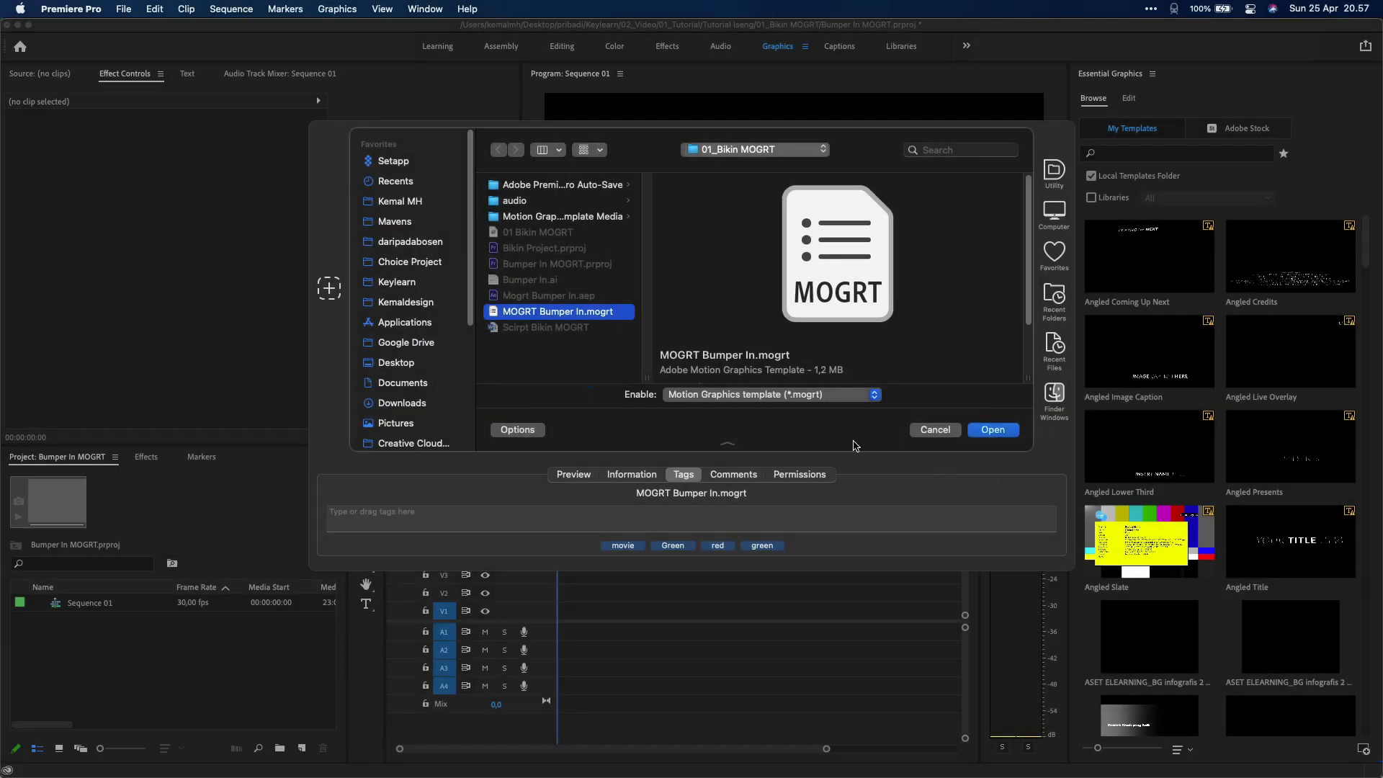
pyautogui.click(992, 429)
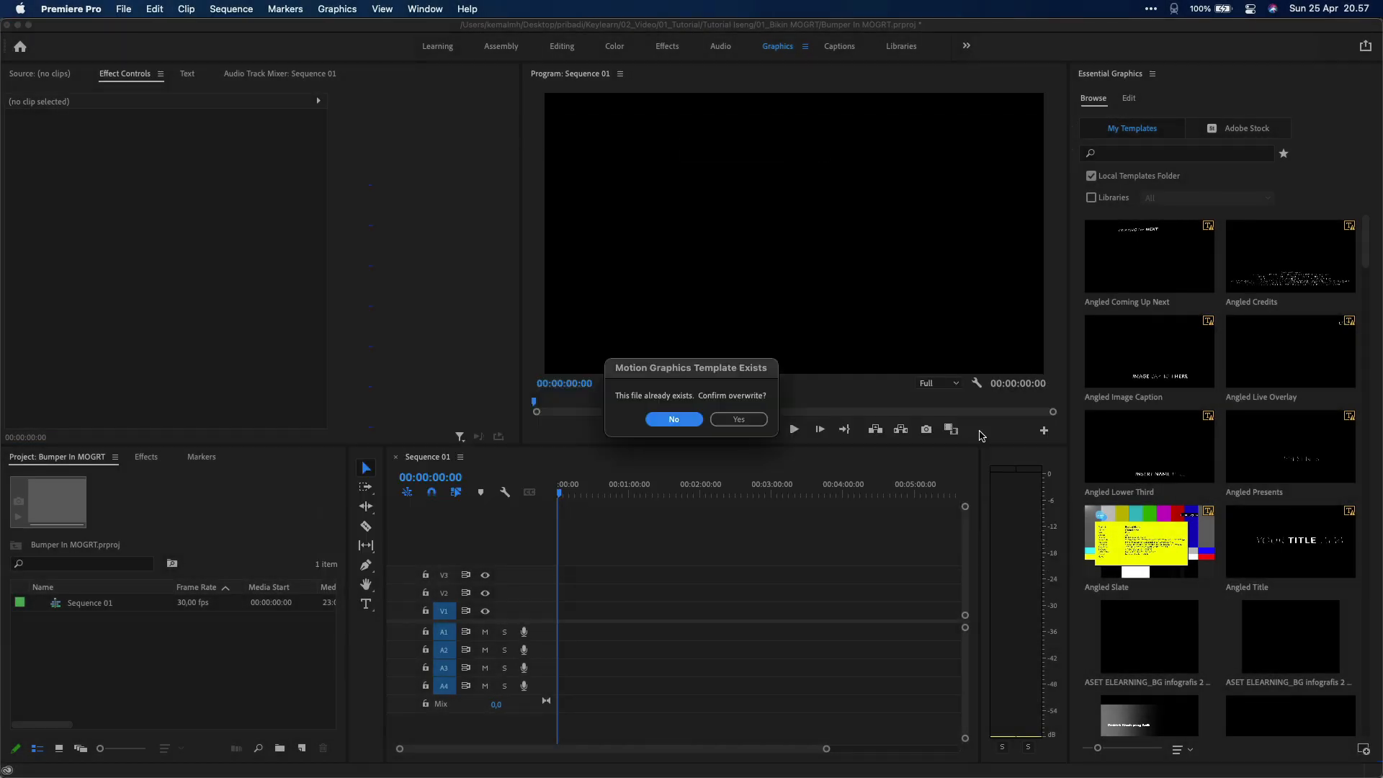
pyautogui.click(765, 417)
# Search the template list for 'mogrt' to show MOGRT Bumper IN
pyautogui.scroll(-15, 1194, 427)
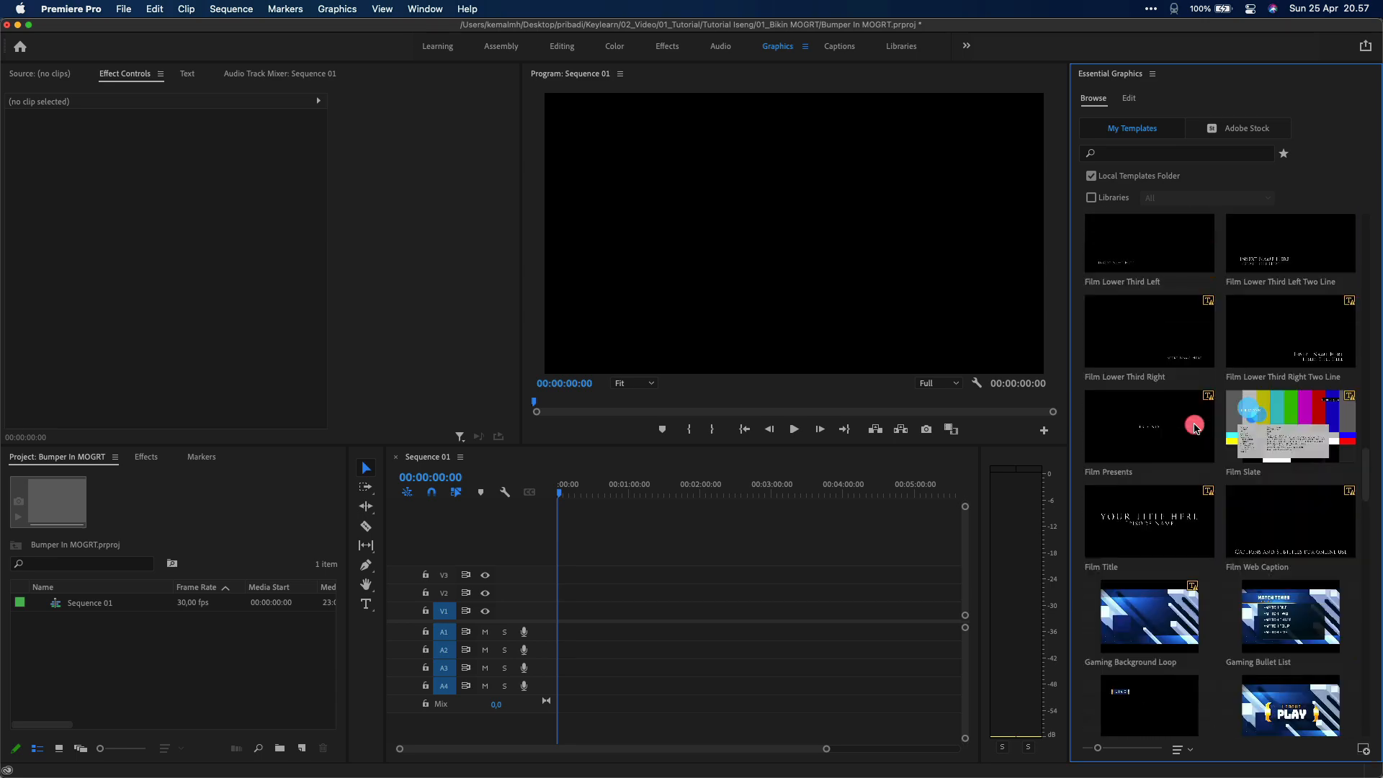
pyautogui.scroll(-15, 1194, 427)
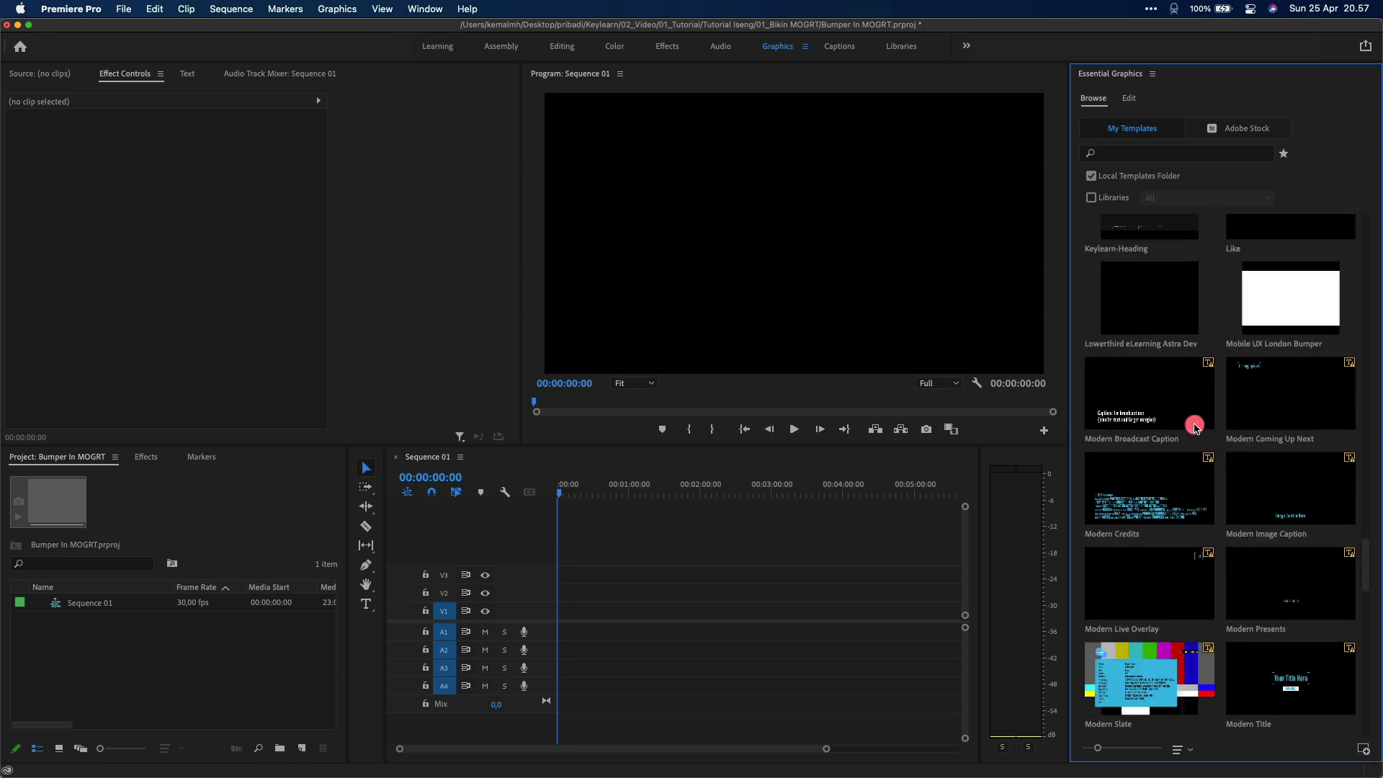
pyautogui.scroll(-2, 1194, 427)
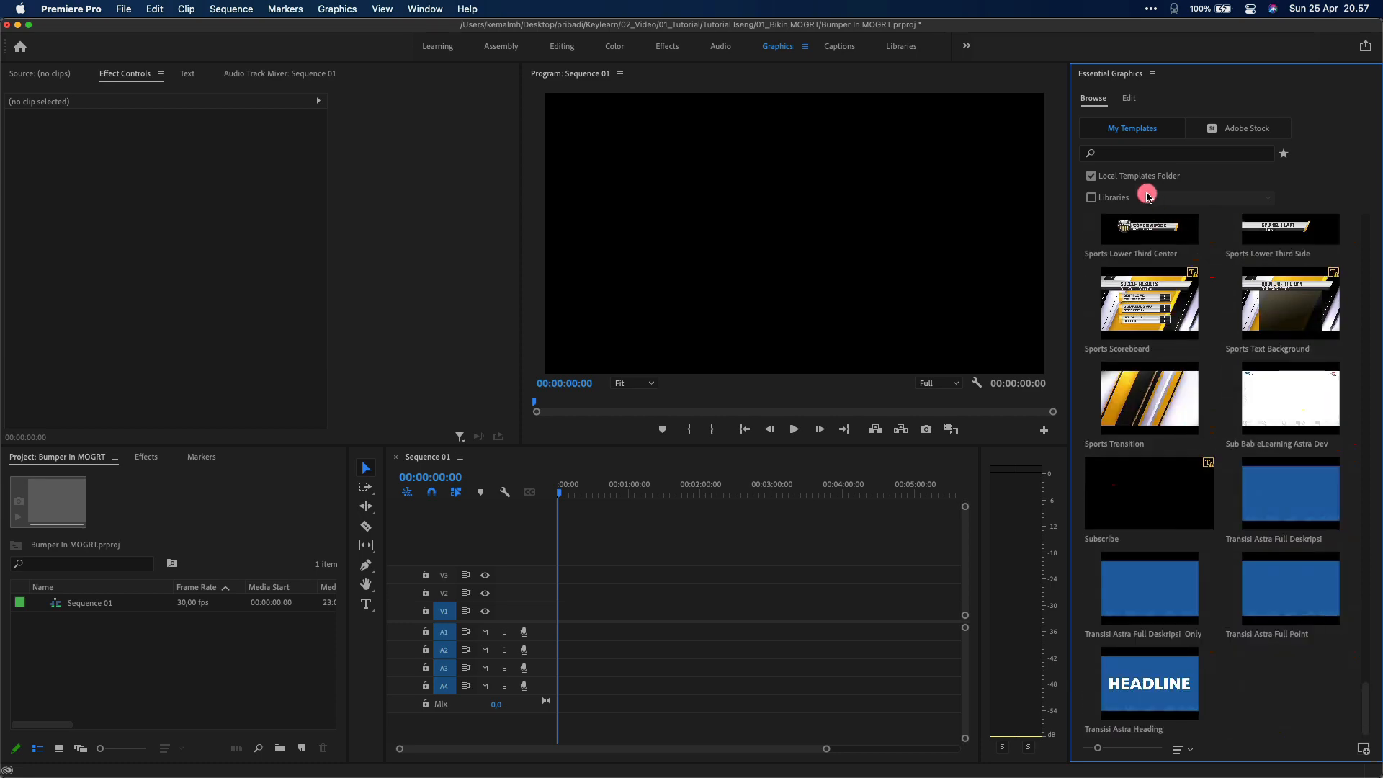
pyautogui.click(1127, 153)
pyautogui.write('mogrt')
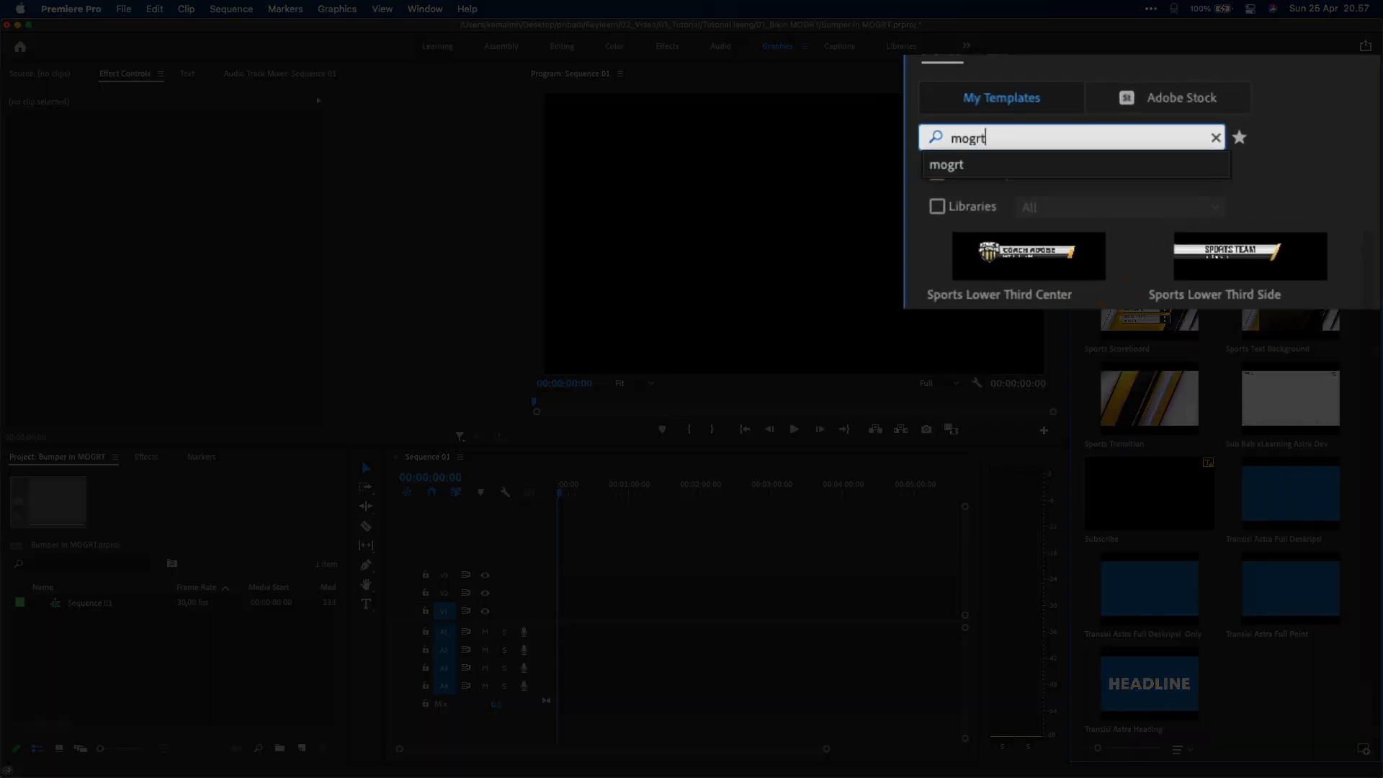
pyautogui.click(1138, 166)
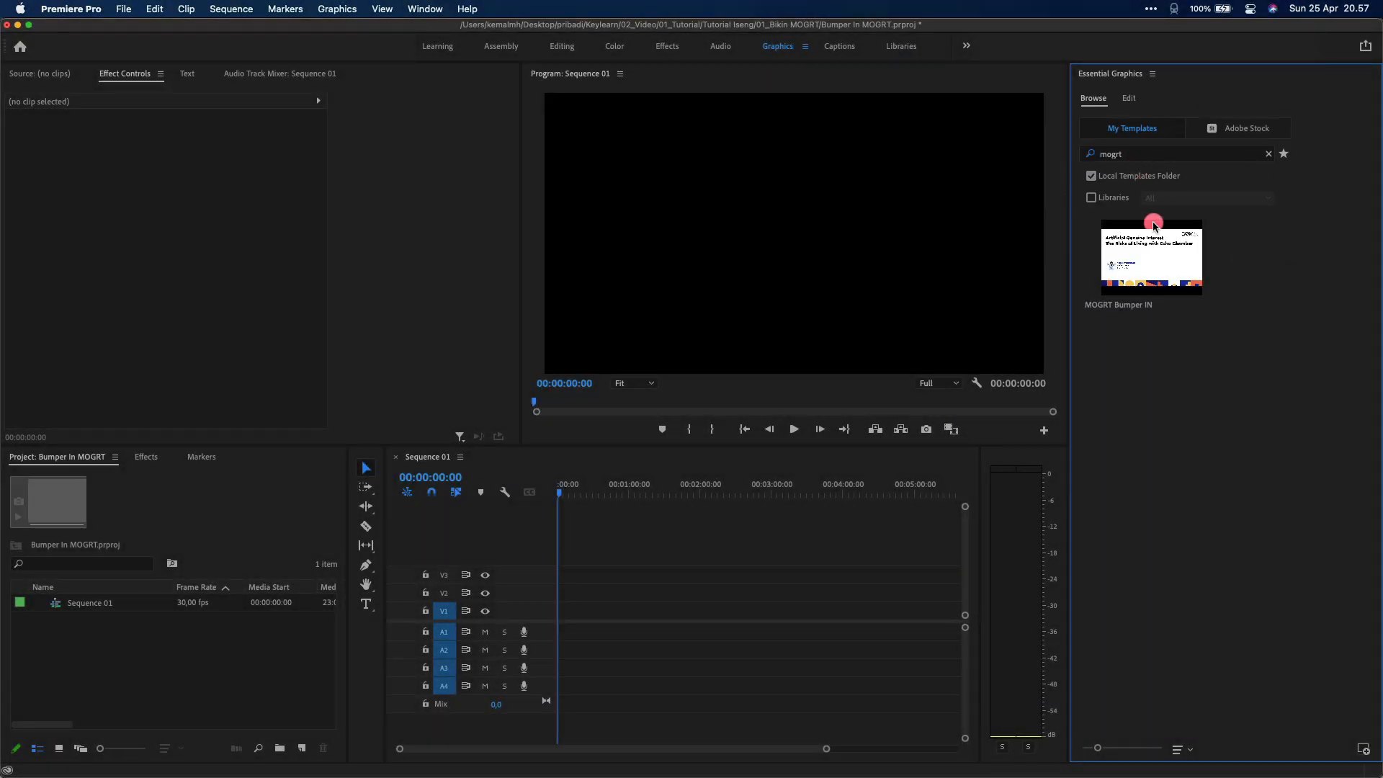
# Place MOGRT Bumper IN on V1, play it back, and select the clip for editing
pyautogui.moveTo(1174, 245); pyautogui.dragTo(559, 618)
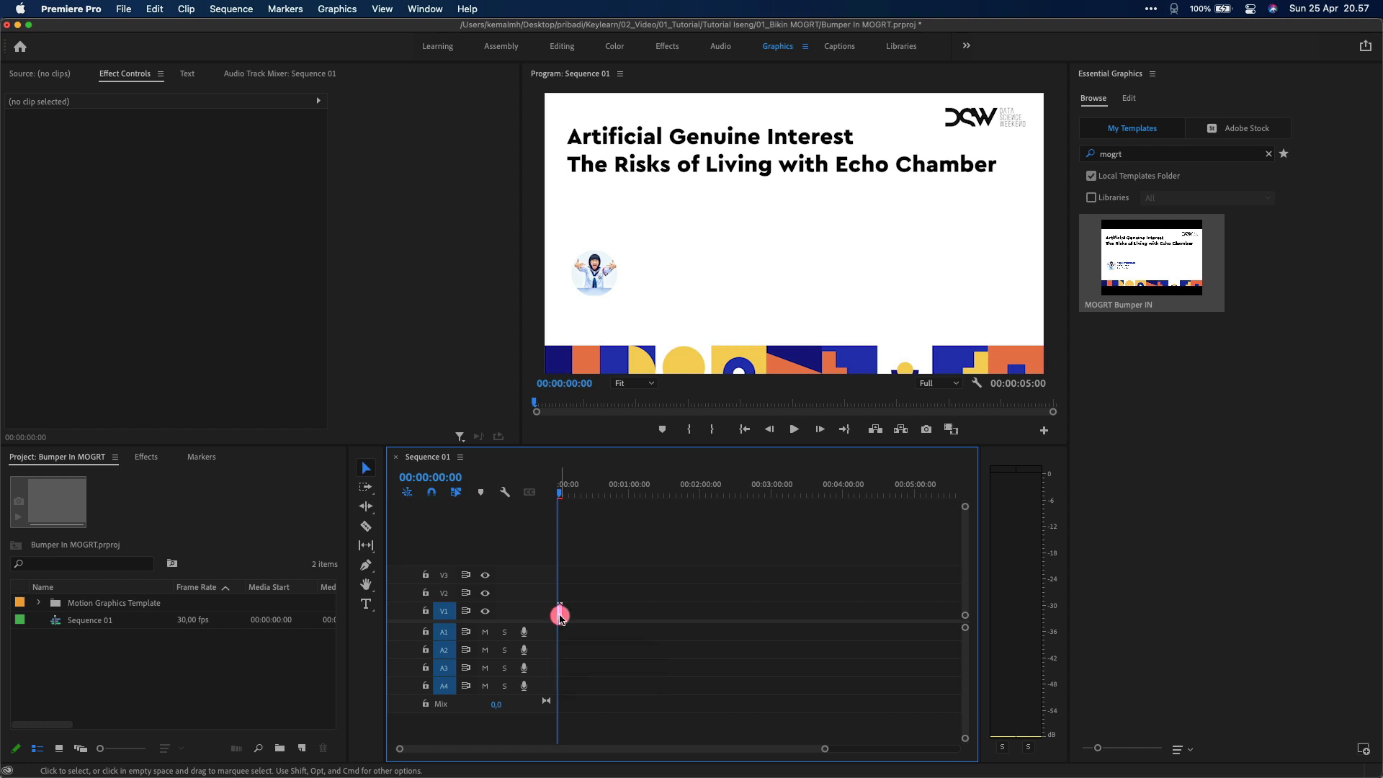
pyautogui.scroll(5, 561, 620)
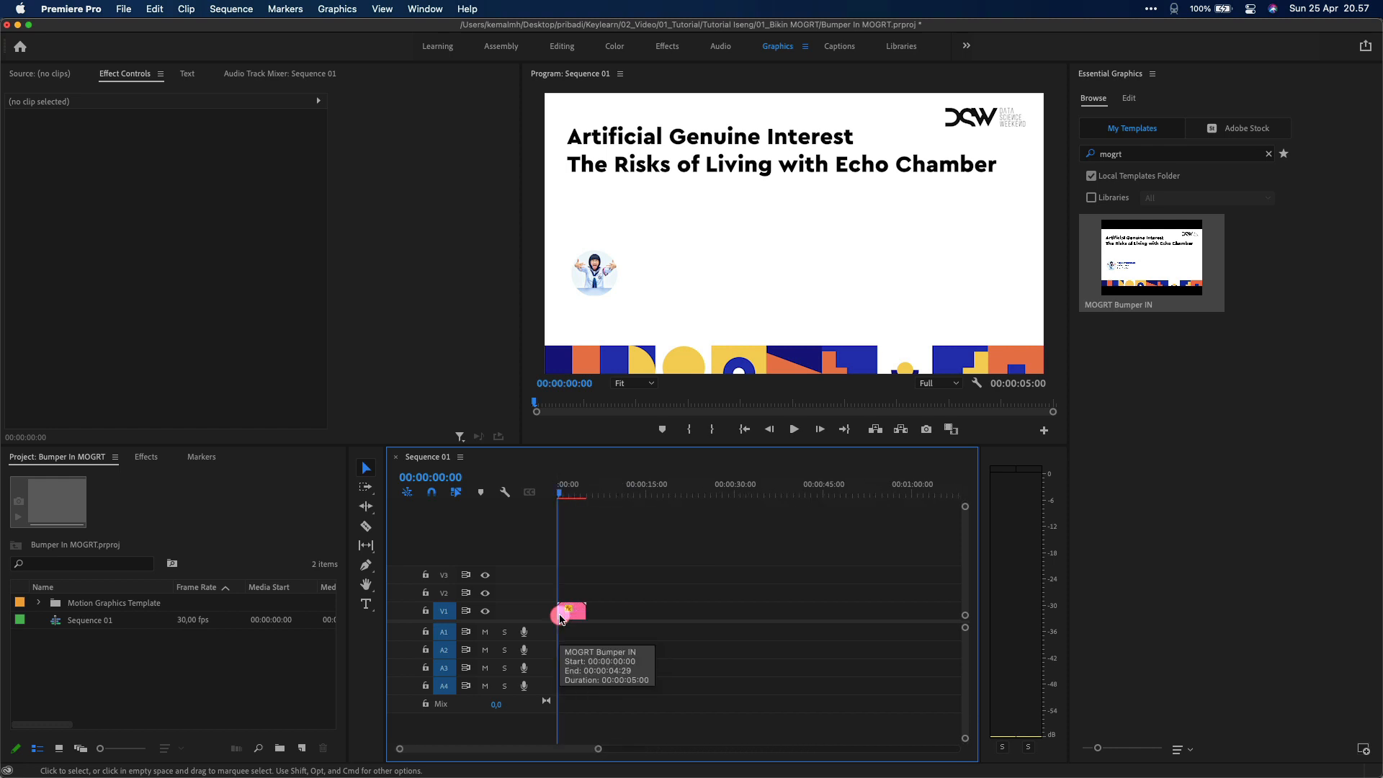
pyautogui.press('space')
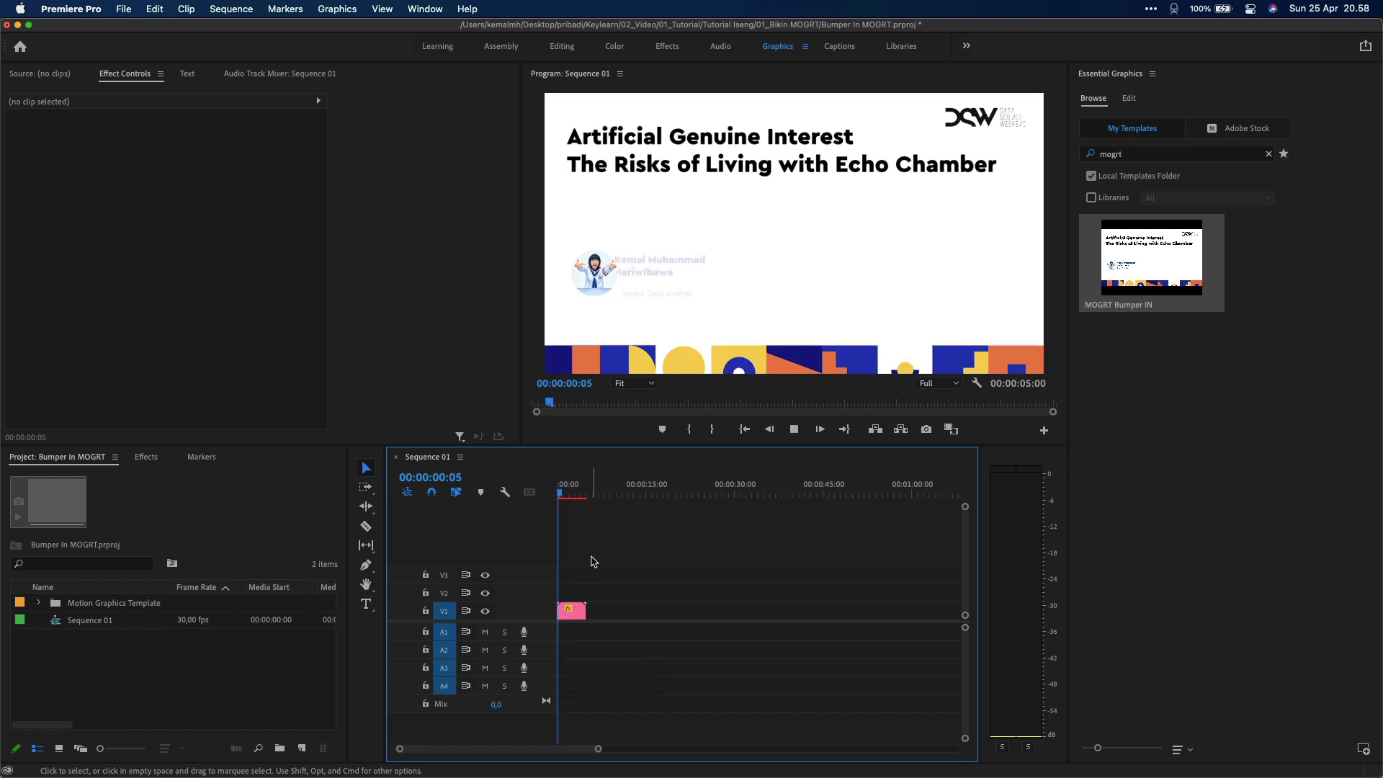
pyautogui.press('space')
pyautogui.moveTo(566, 492); pyautogui.dragTo(500, 497)
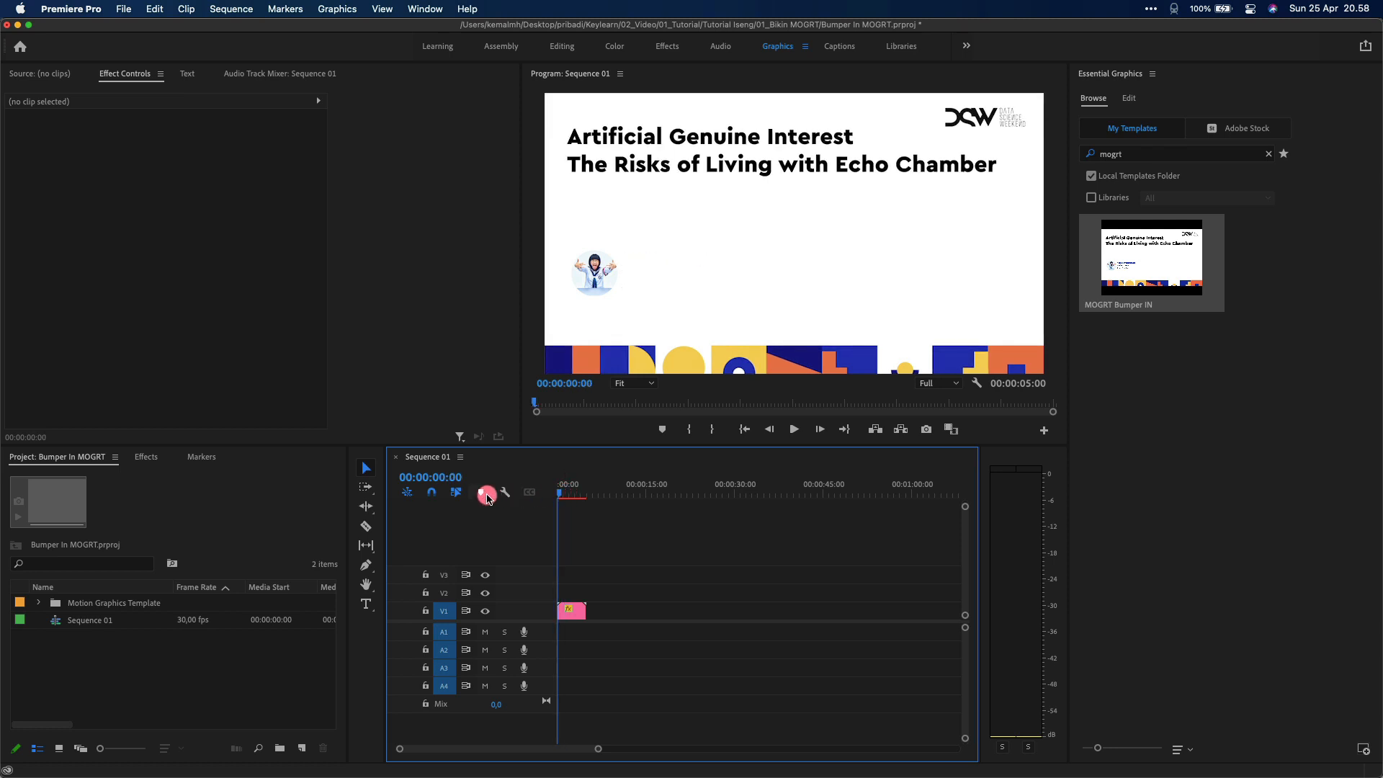
pyautogui.click(572, 613)
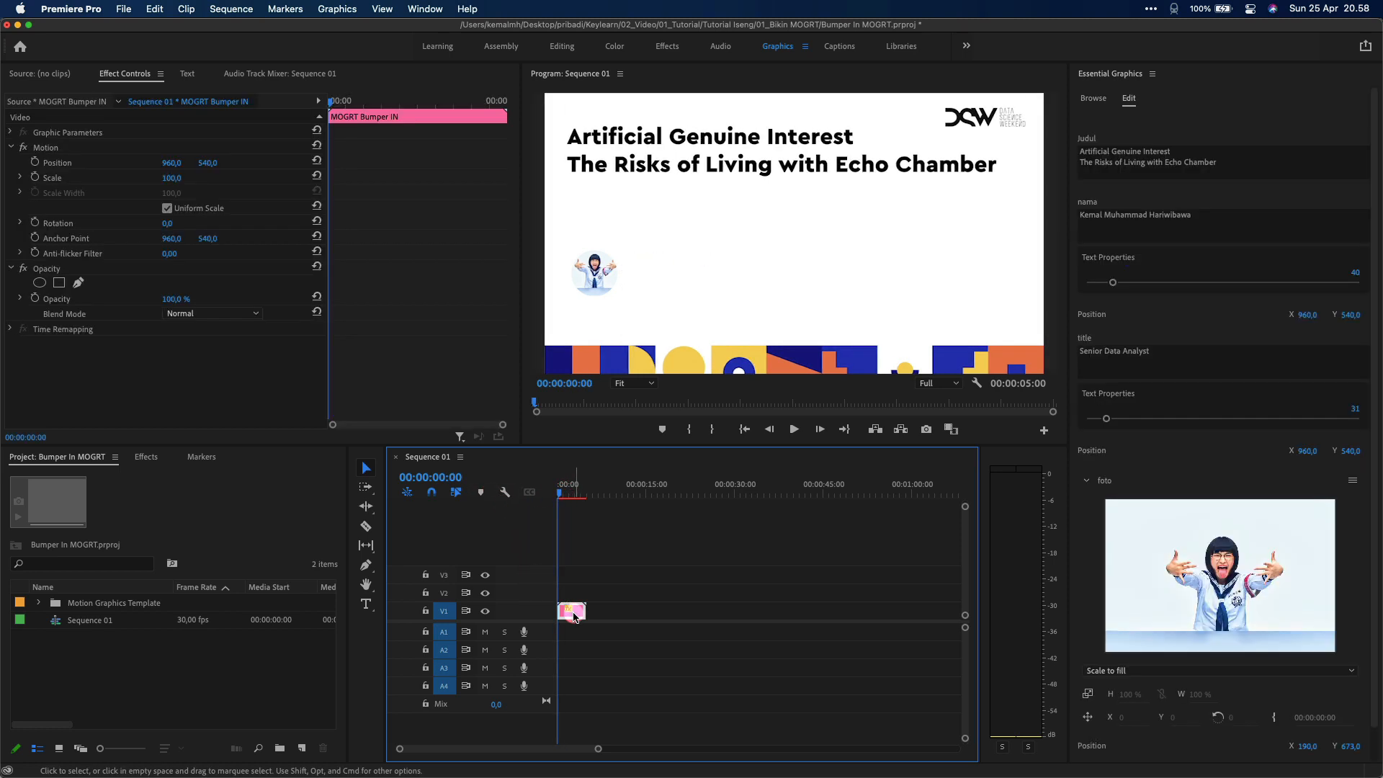
# Change Judul to 'Coba MOGRT Terbaru Pokoknya A6 deh gan!', nama to Keylearn.co.id, title to Channel Tutorial
pyautogui.click(1241, 174)
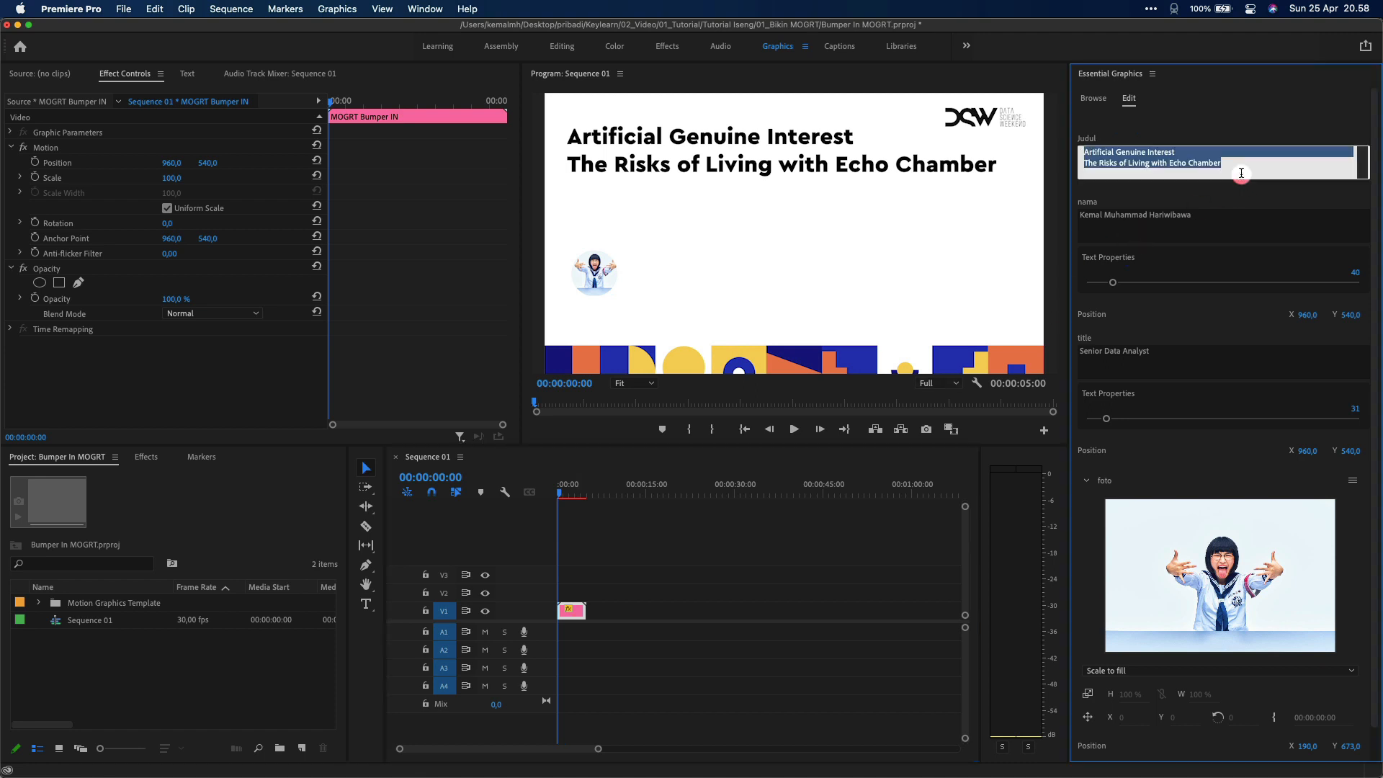
pyautogui.write('Coba MOGRT Terbaru')
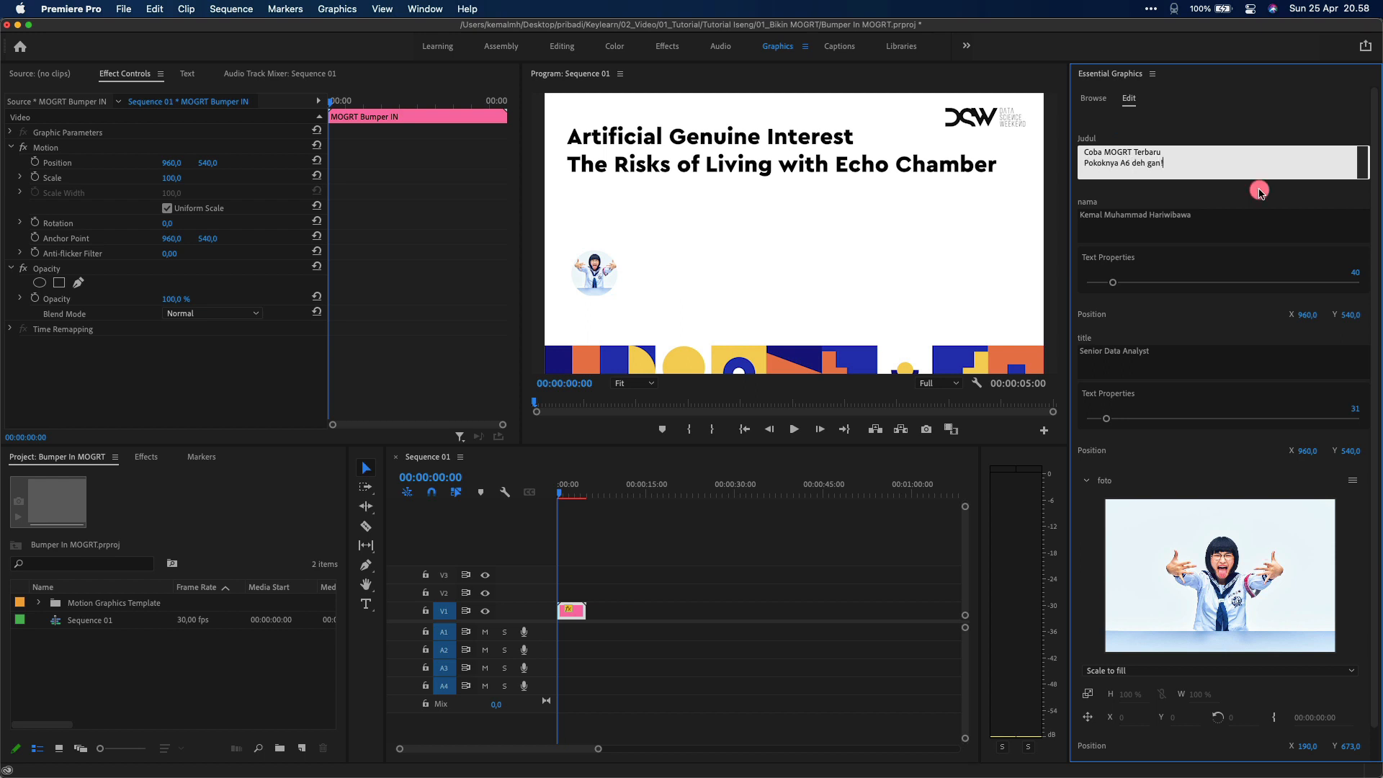
pyautogui.click(1277, 228)
pyautogui.write('Keylearn.co.id')
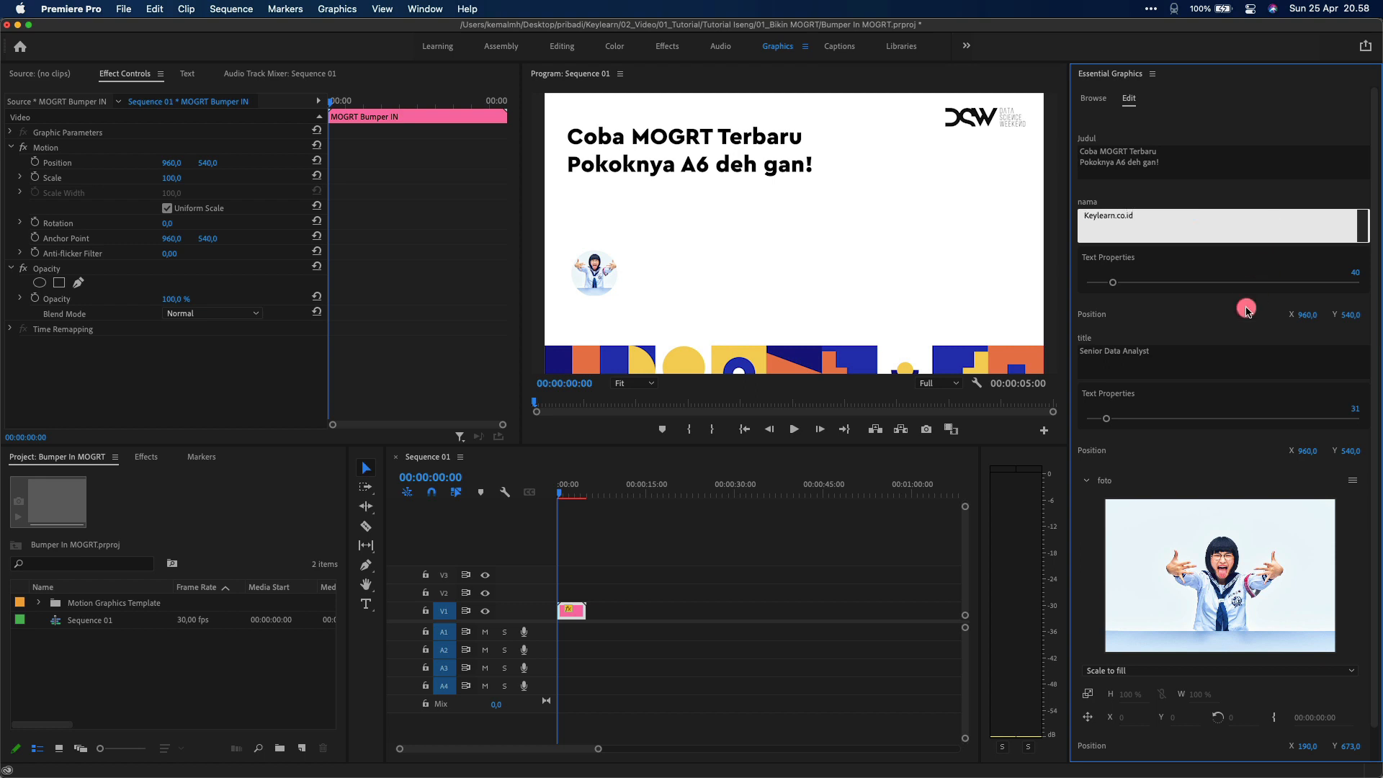
pyautogui.click(1215, 360)
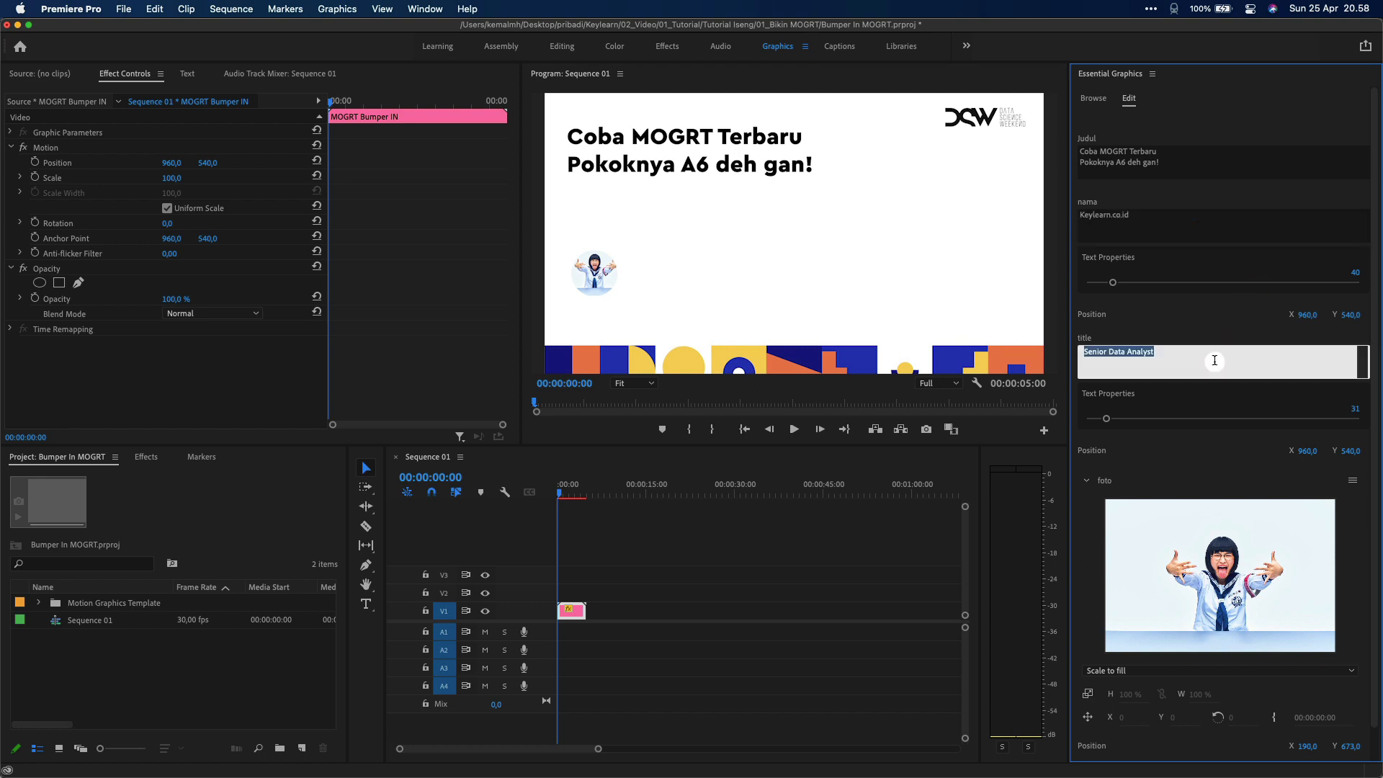
pyautogui.write('Channel Tutorial')
# Replay the bumper and nudge the role line's vertical position to Y 489
pyautogui.moveTo(605, 493); pyautogui.dragTo(548, 493)
pyautogui.press('space')
pyautogui.press('space')
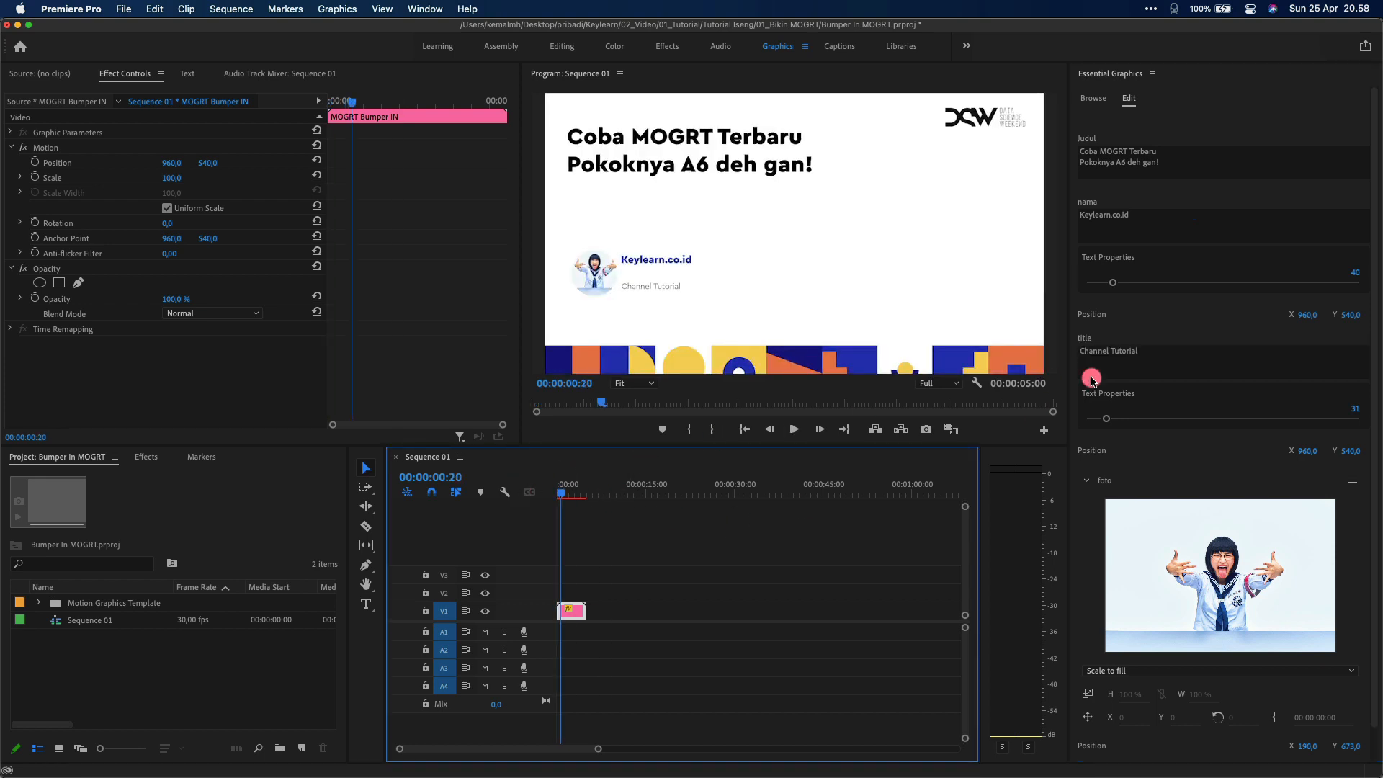
pyautogui.moveTo(1354, 451); pyautogui.dragTo(1348, 451)
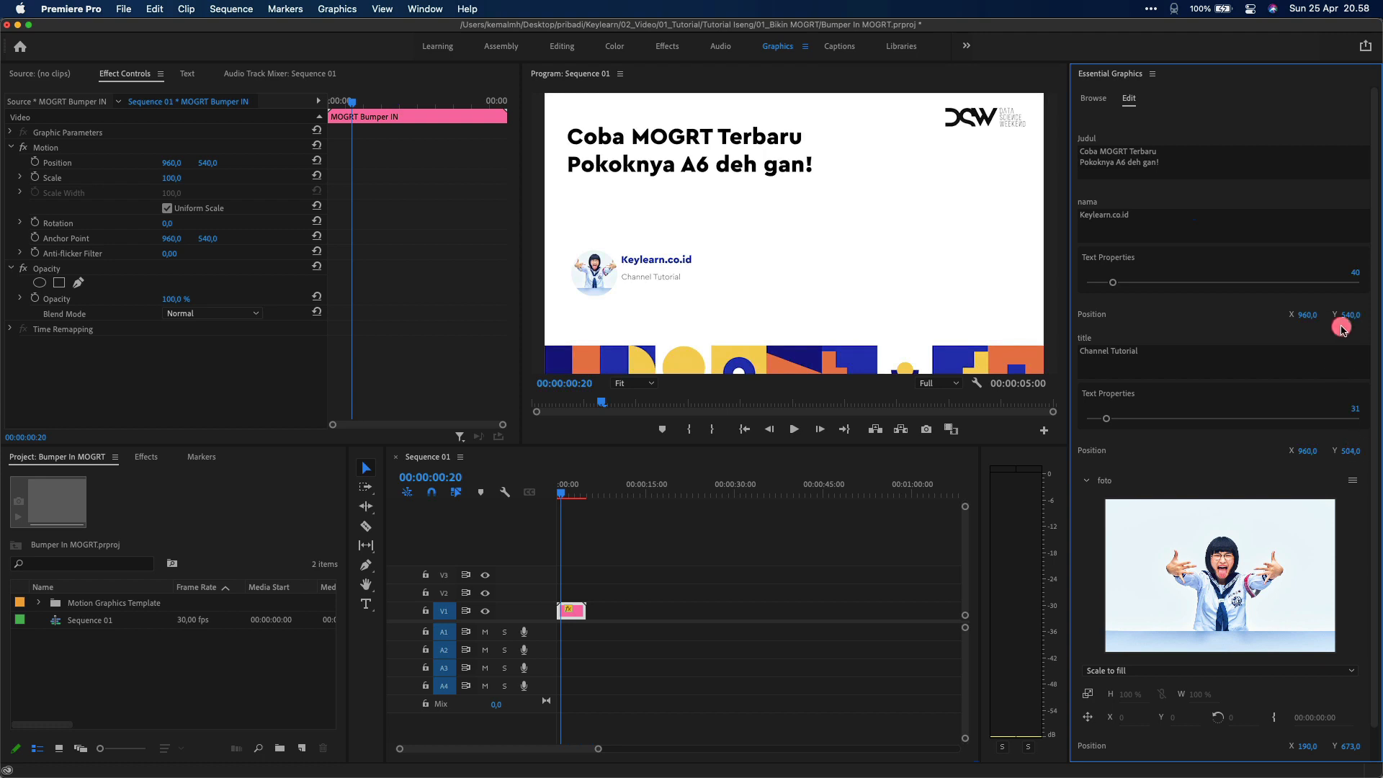
pyautogui.moveTo(1346, 314); pyautogui.dragTo(1355, 312)
pyautogui.press('super+z')
pyautogui.moveTo(1351, 450); pyautogui.dragTo(1344, 451)
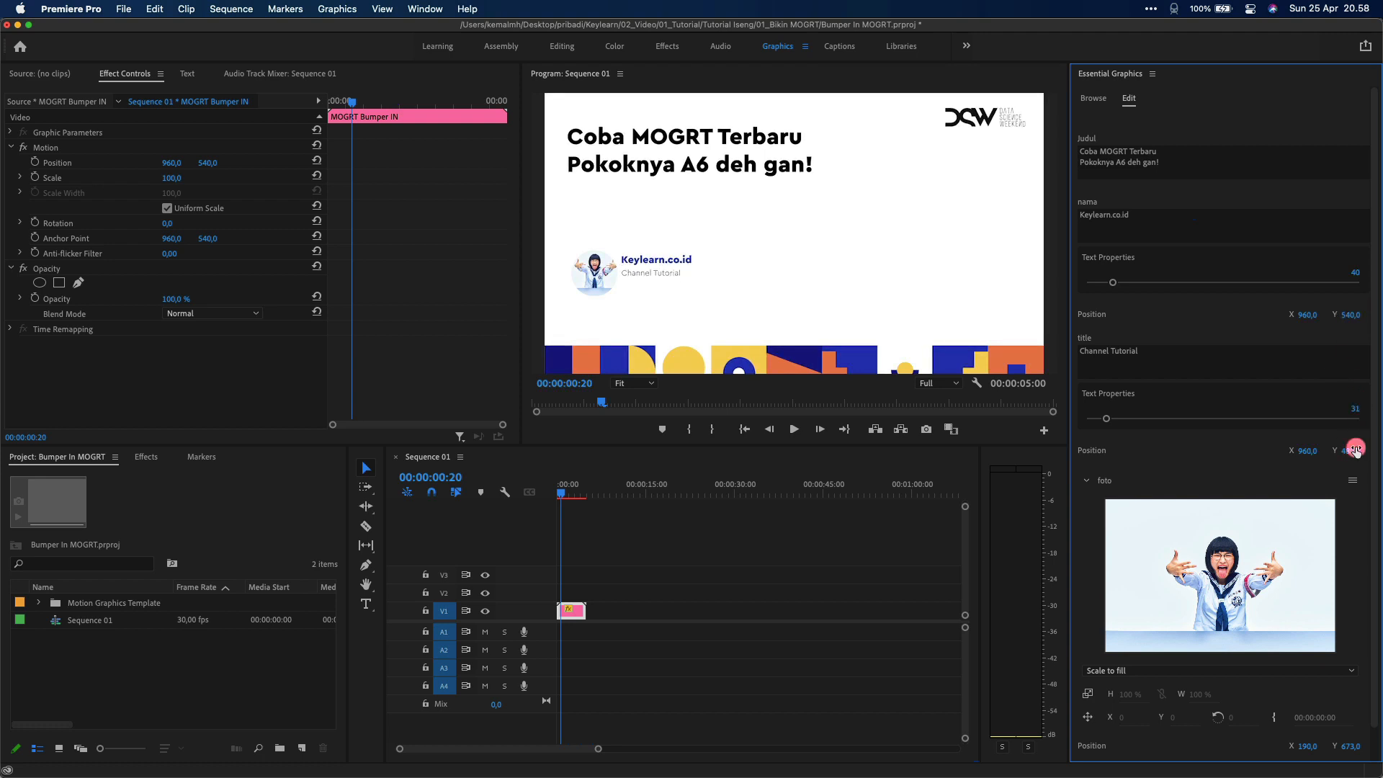
pyautogui.click(1353, 481)
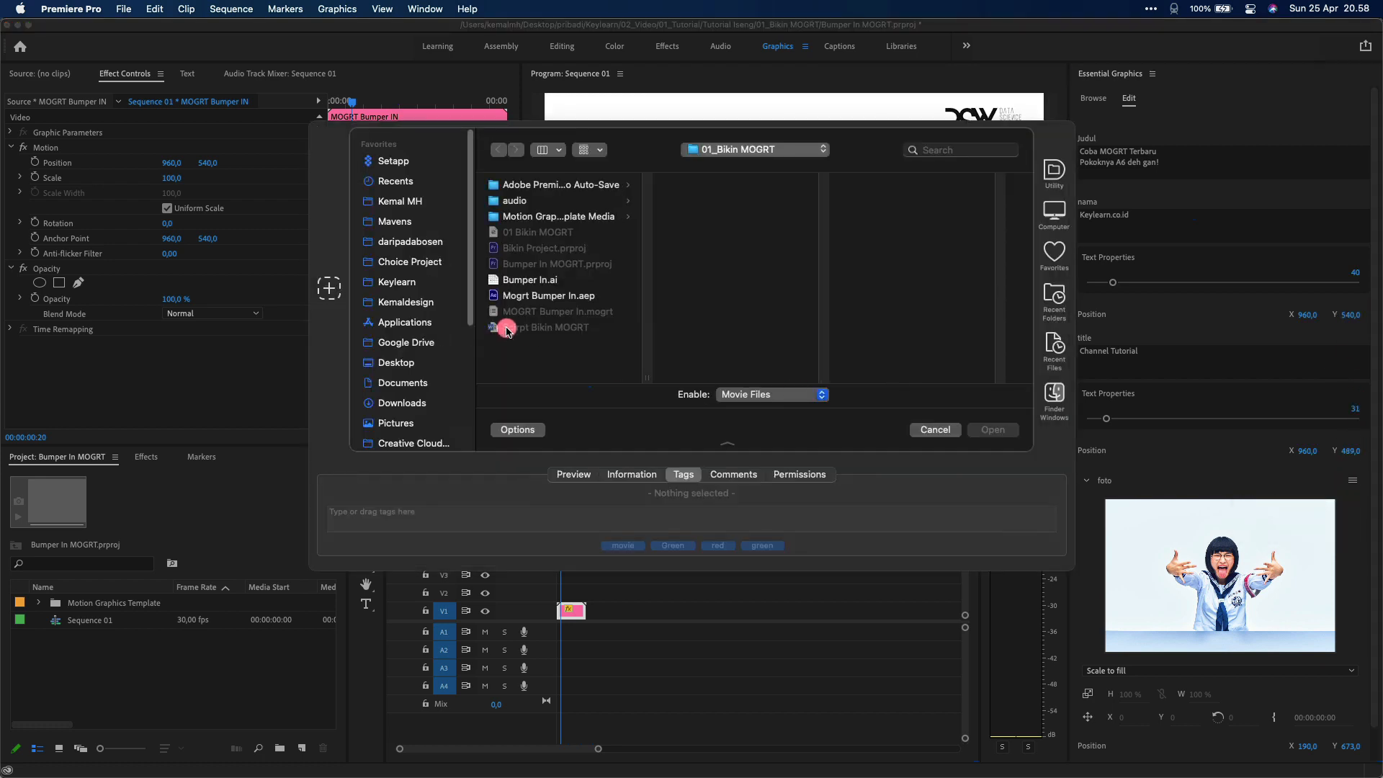
# Choose Profil Picture.jpg from the Source Logo folder as the new bumper photo
pyautogui.click(397, 282)
pyautogui.click(549, 186)
pyautogui.press('Right')
pyautogui.press('Right')
pyautogui.press('Down')
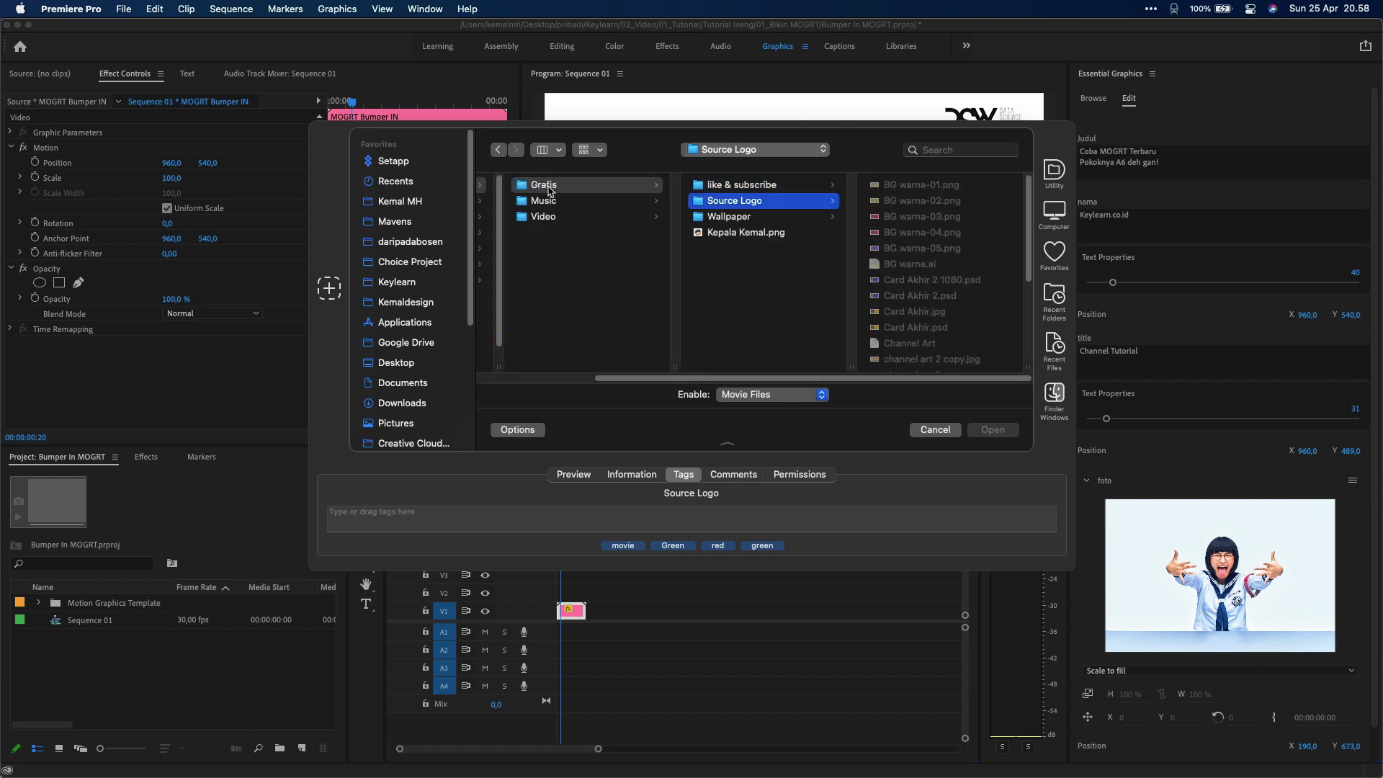
pyautogui.press('Right')
pyautogui.click(757, 316)
pyautogui.press('Up')
pyautogui.press('Up')
pyautogui.press('Up')
pyautogui.press('Down')
pyautogui.press('Down')
pyautogui.press('Down')
pyautogui.press('Down')
pyautogui.press('Down')
pyautogui.press('Down')
pyautogui.press('Down')
pyautogui.press('Down')
pyautogui.press('Down')
pyautogui.press('Down')
pyautogui.press('Down')
pyautogui.press('Down')
pyautogui.press('Down')
pyautogui.press('Down')
pyautogui.press('Down')
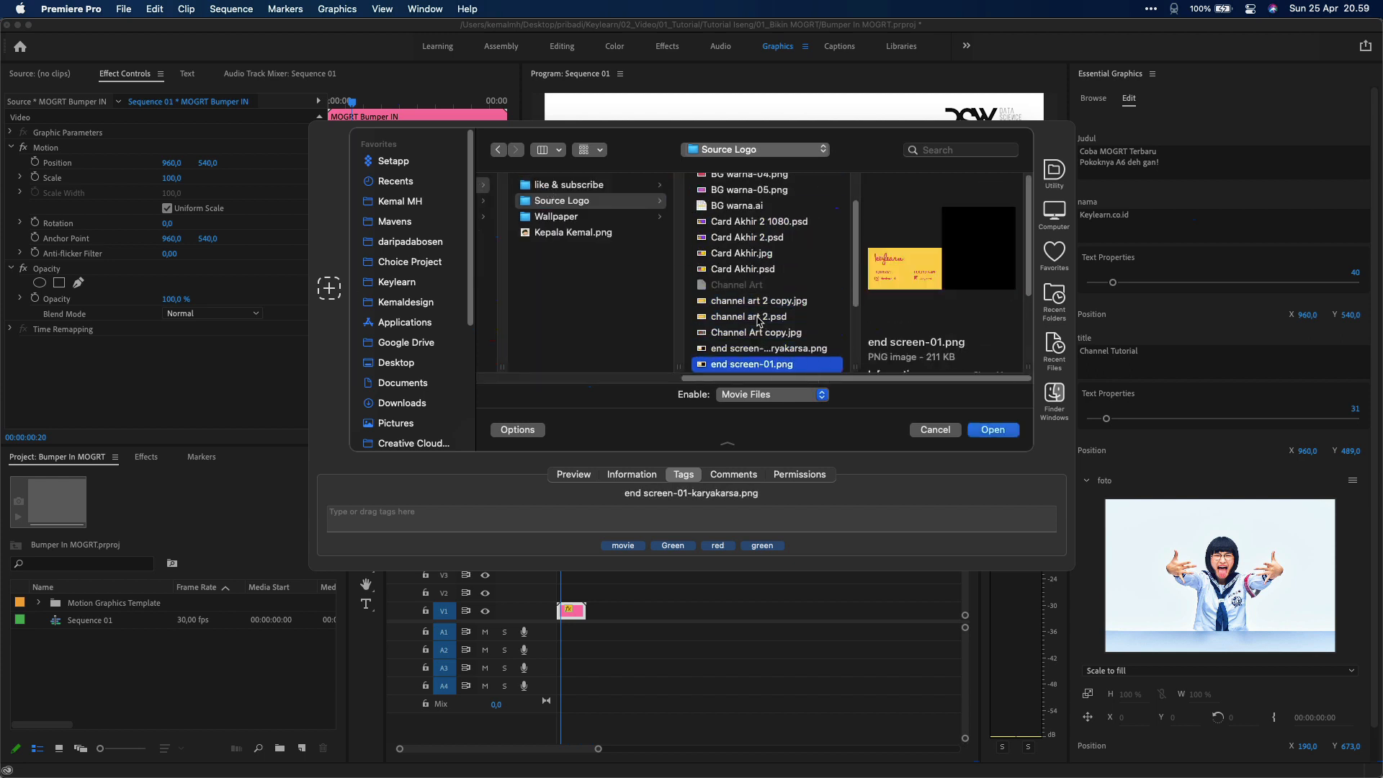
pyautogui.press('Up')
pyautogui.press('Down')
pyautogui.press('Return')
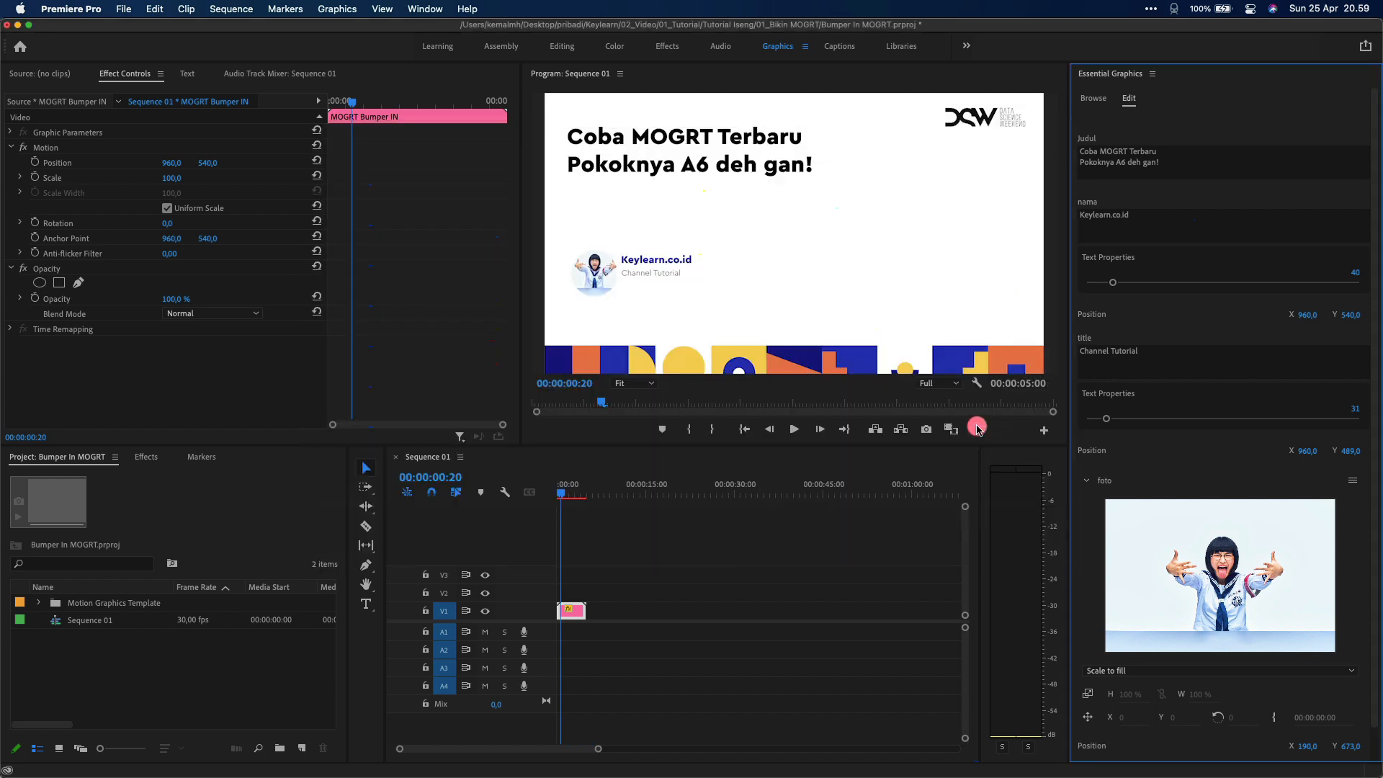
# Fit the photo inside its frame at scale 8, then replay the bumper
pyautogui.scroll(-3, 1222, 601)
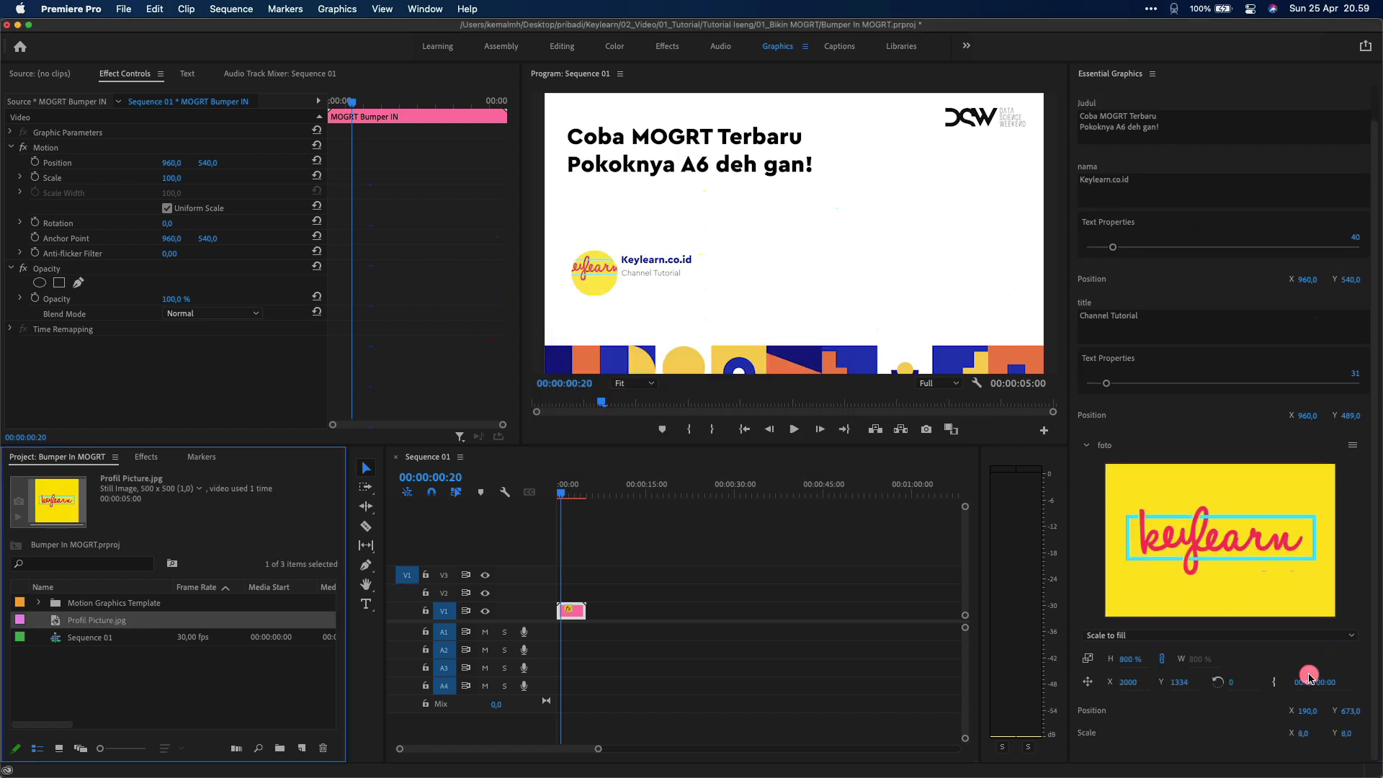
pyautogui.moveTo(1345, 733); pyautogui.dragTo(1363, 711)
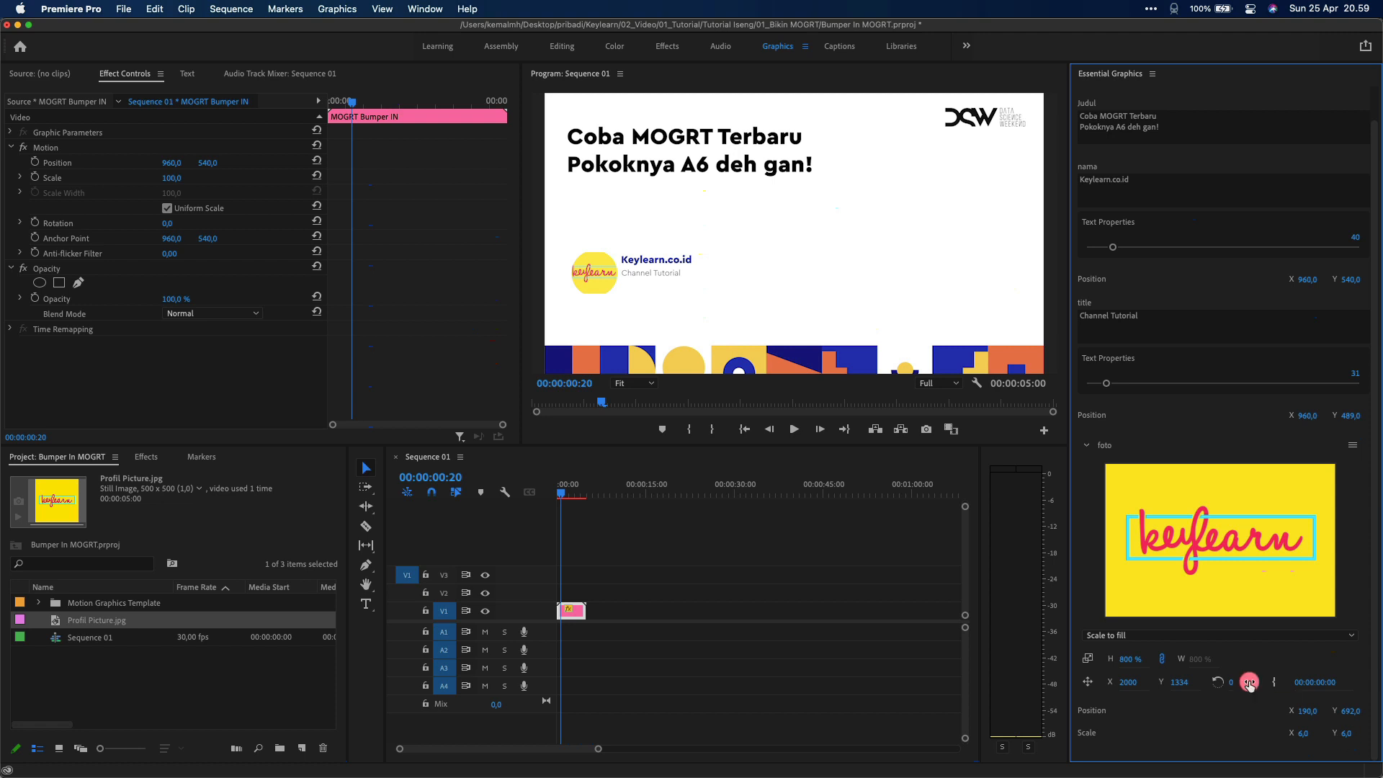
pyautogui.click(1203, 635)
pyautogui.click(1204, 659)
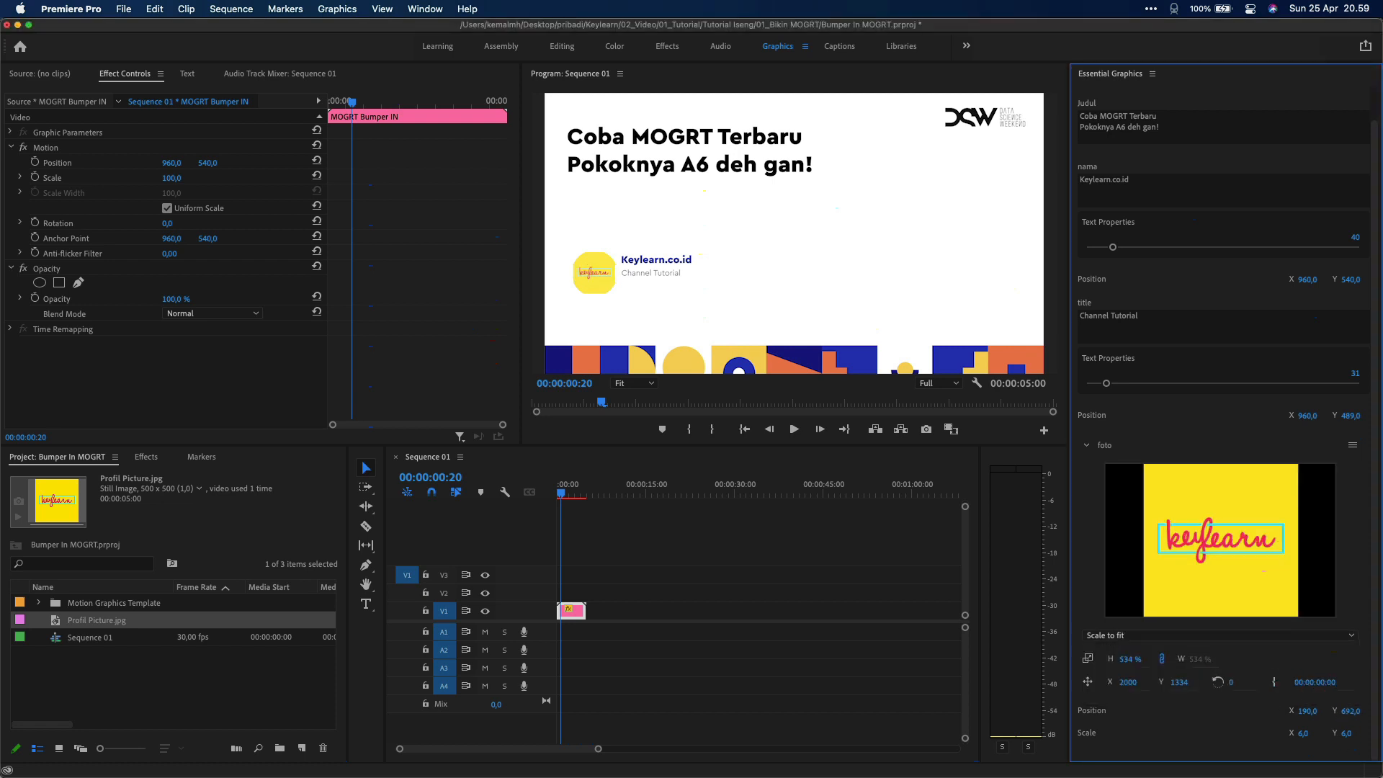
pyautogui.moveTo(1361, 738); pyautogui.dragTo(1365, 738)
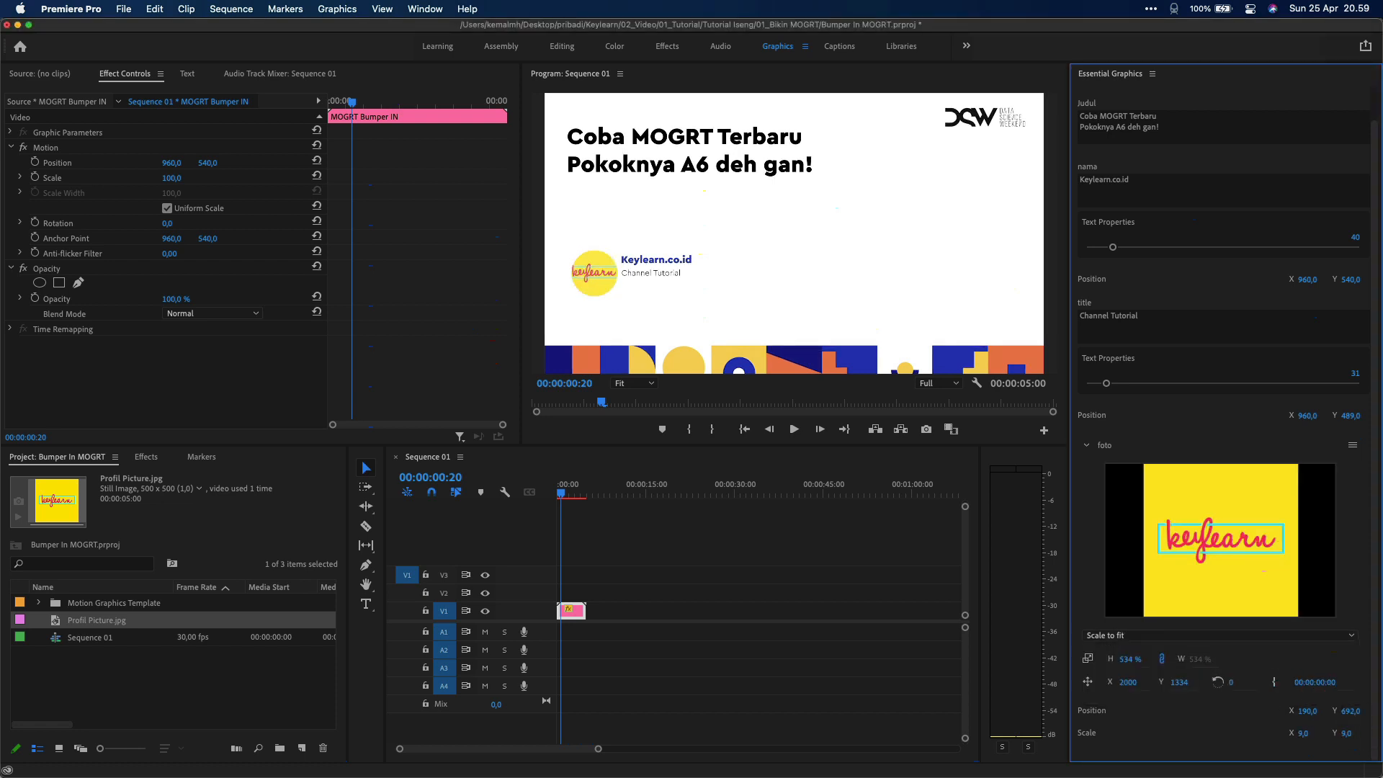
pyautogui.click(641, 556)
pyautogui.moveTo(558, 485); pyautogui.dragTo(497, 492)
pyautogui.press('space')
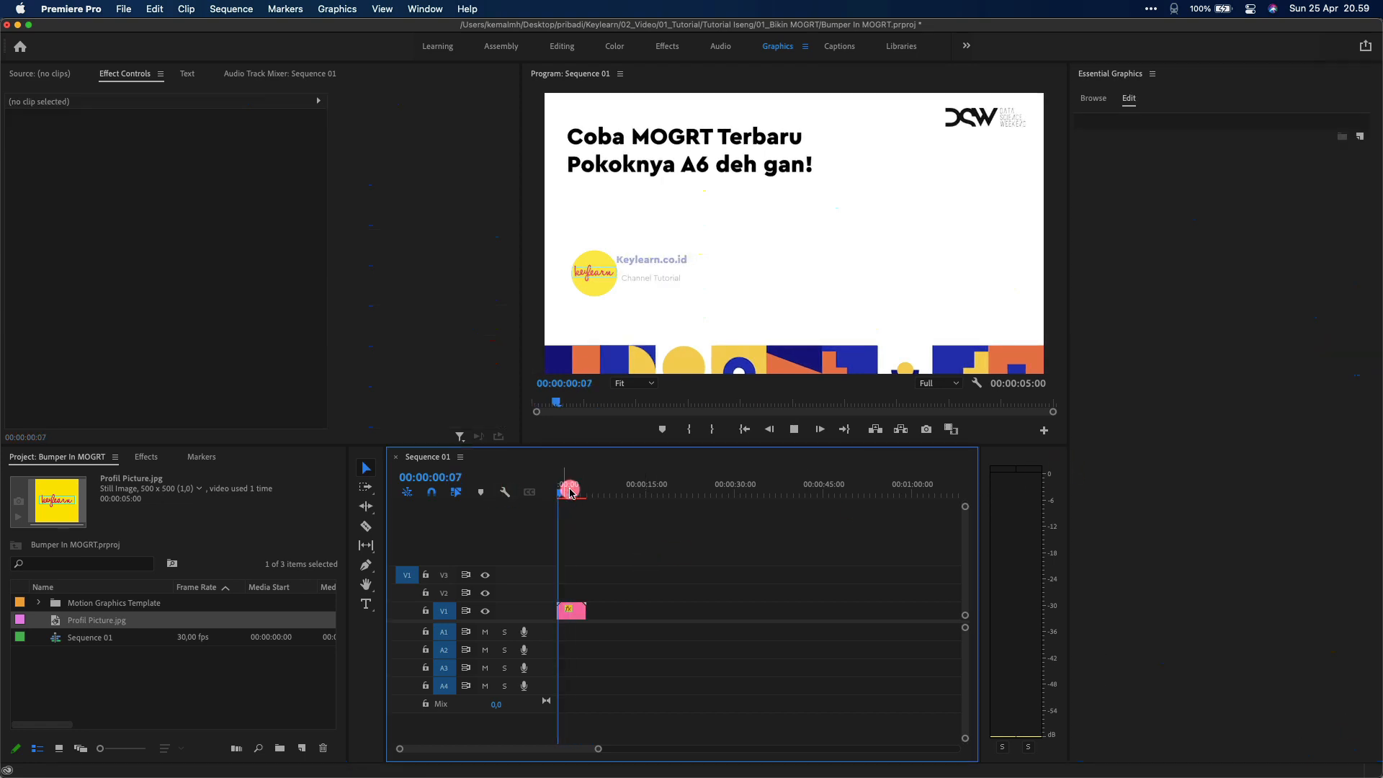
# Paste a copy of the bumper clip directly after the first one in Sequence 01
pyautogui.click(572, 611)
pyautogui.click(601, 491)
pyautogui.press('super+v')
pyautogui.moveTo(618, 613); pyautogui.dragTo(603, 612)
# Replace the copy's photo with Card Akhir.jpg and adjust its position and scale to 23
pyautogui.click(1352, 480)
pyautogui.click(1344, 494)
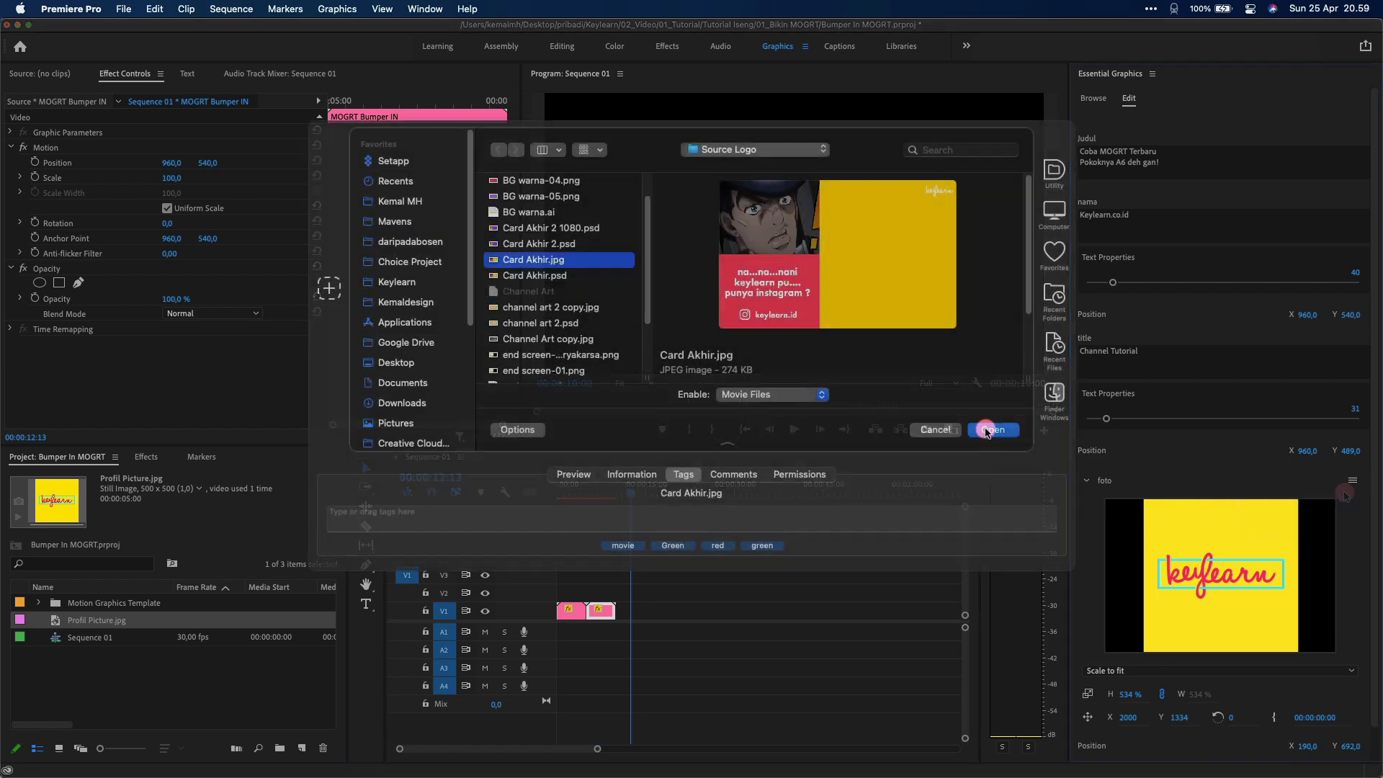
pyautogui.click(986, 430)
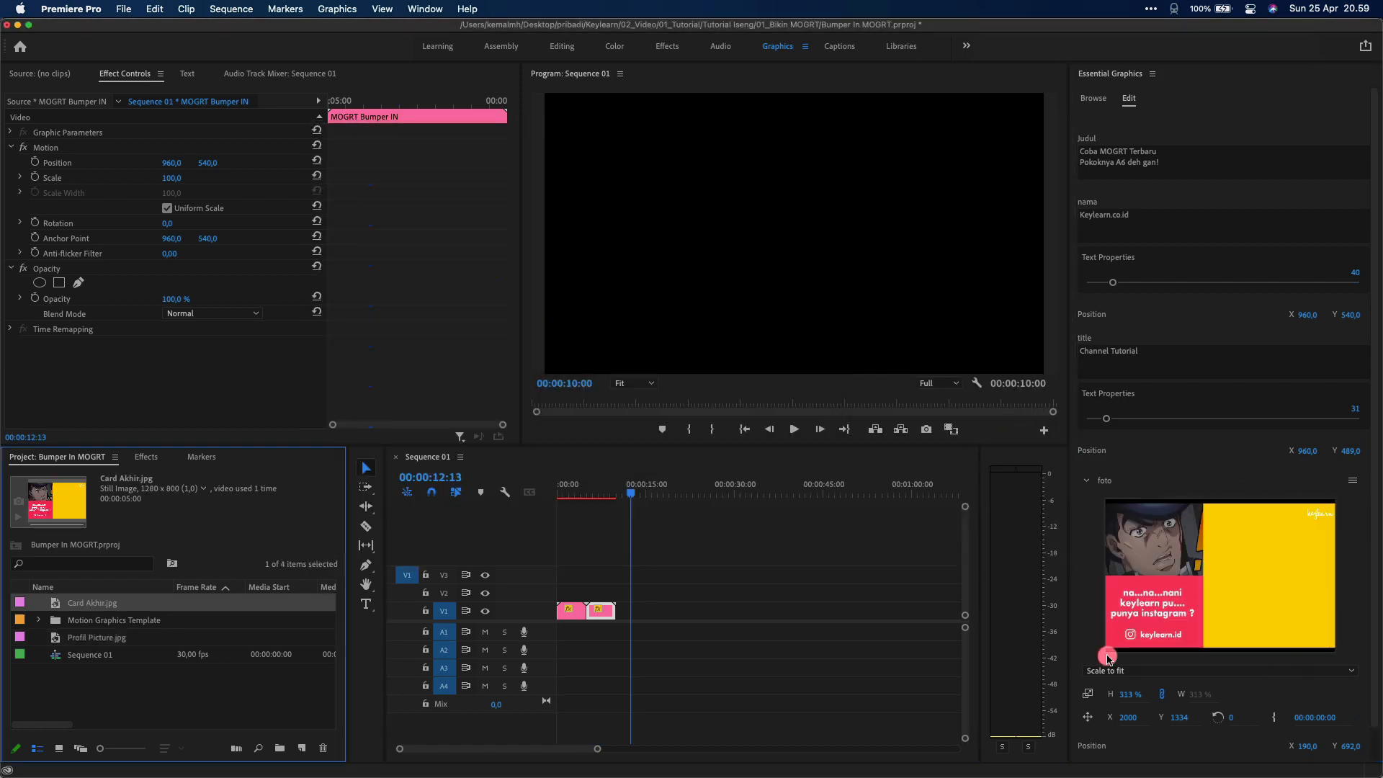
pyautogui.click(603, 492)
pyautogui.moveTo(1346, 748); pyautogui.dragTo(1369, 747)
pyautogui.scroll(-3, 1302, 712)
pyautogui.moveTo(1308, 712); pyautogui.dragTo(1355, 710)
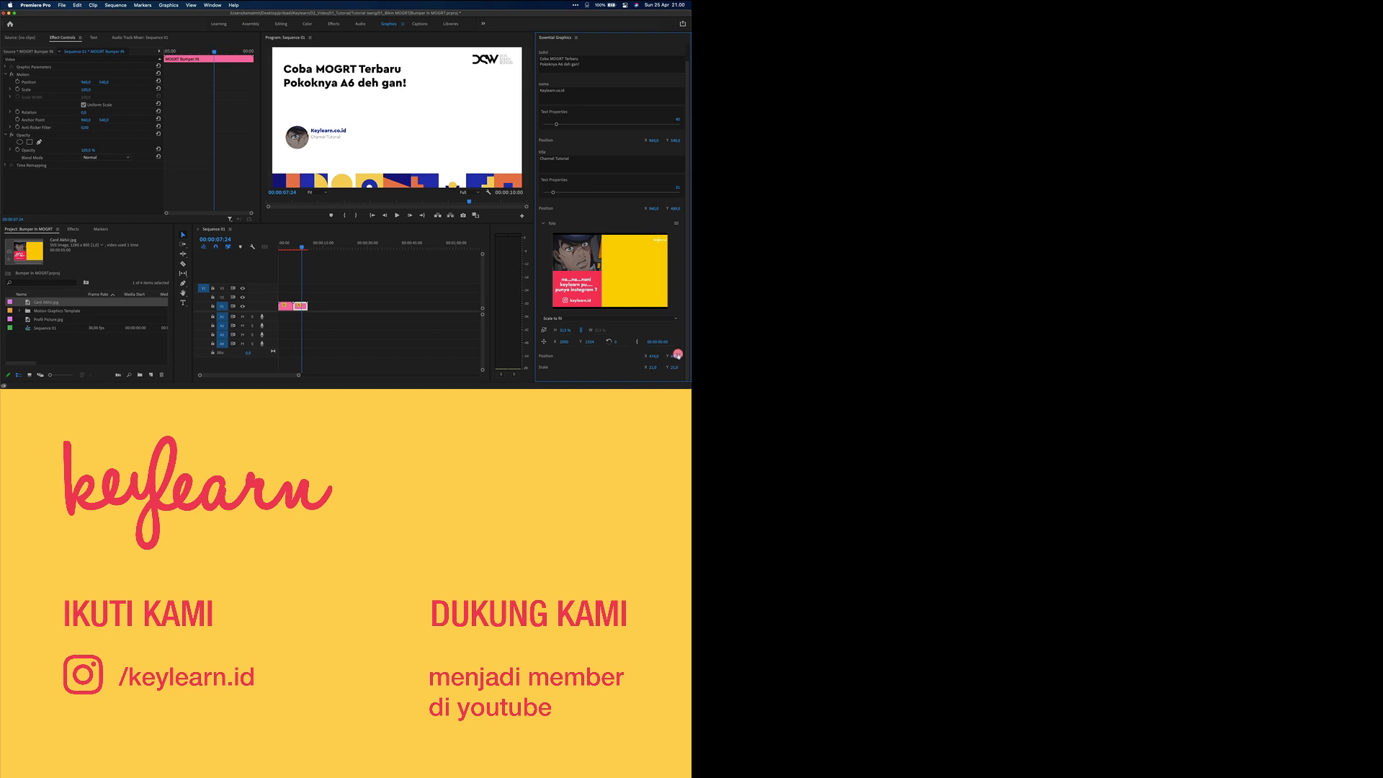
# Enter the title 'Judul Lain MOGRT nya Oke Kan' in the second bumper's Judul field
pyautogui.click(579, 65)
pyautogui.write('Judul Lain')
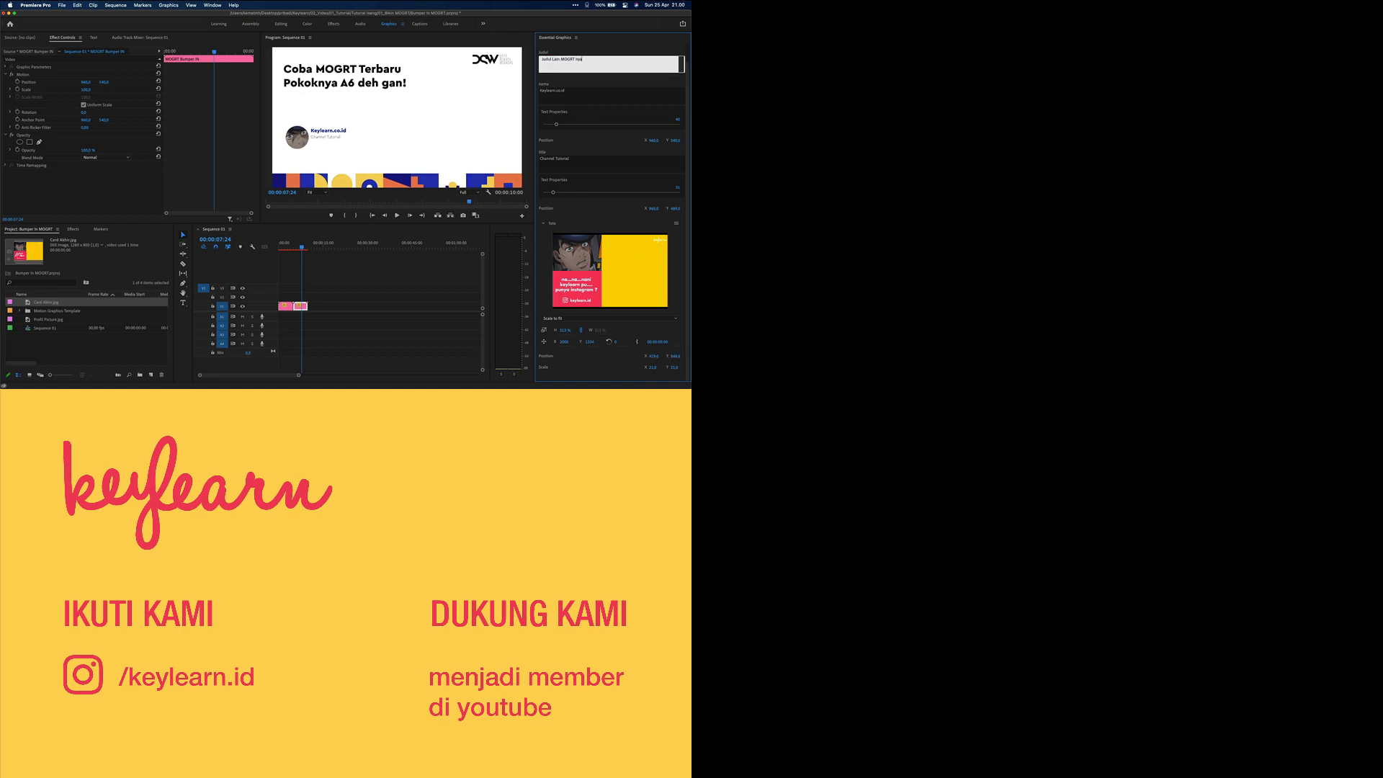
pyautogui.click(577, 92)
# Deselect the clip and play Sequence 01 from the start to compare both bumpers
pyautogui.click(355, 256)
pyautogui.moveTo(301, 246); pyautogui.dragTo(223, 247)
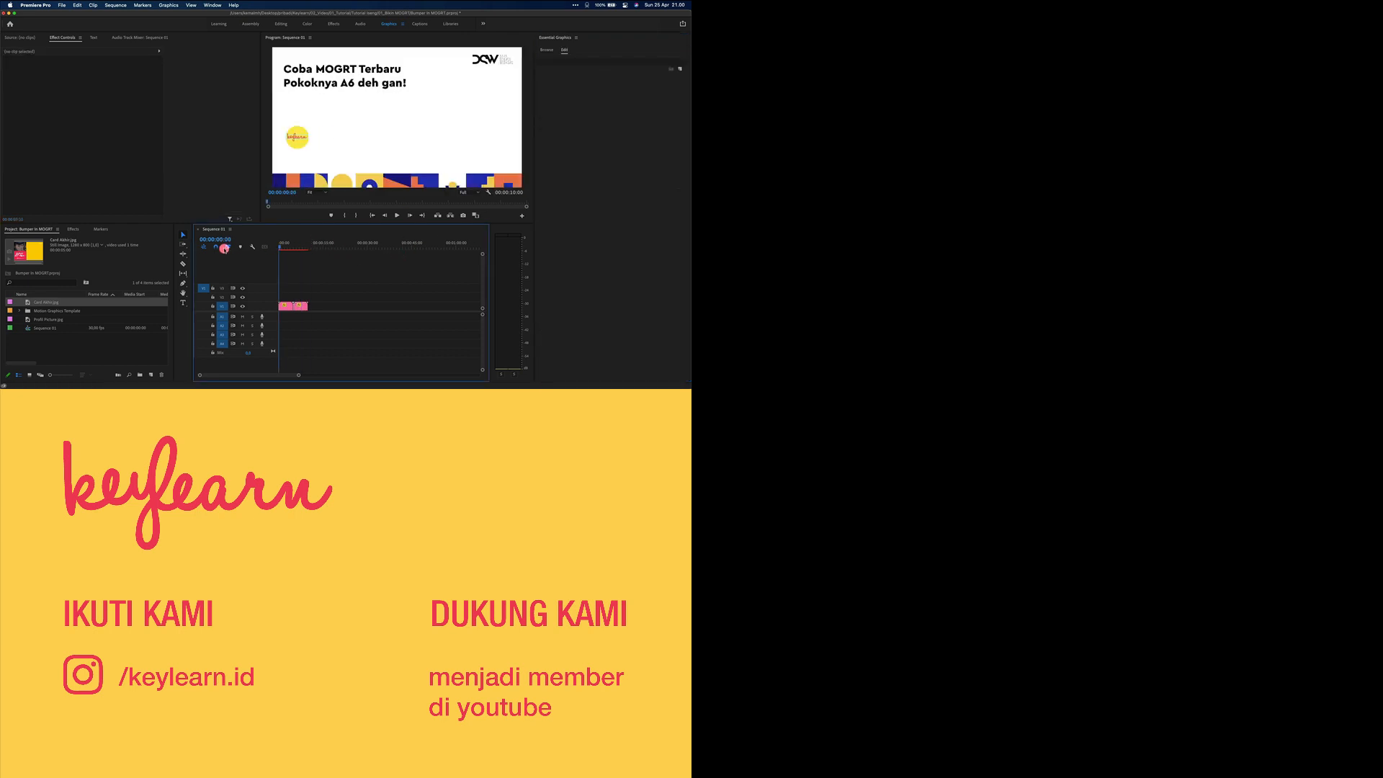
pyautogui.press('space')
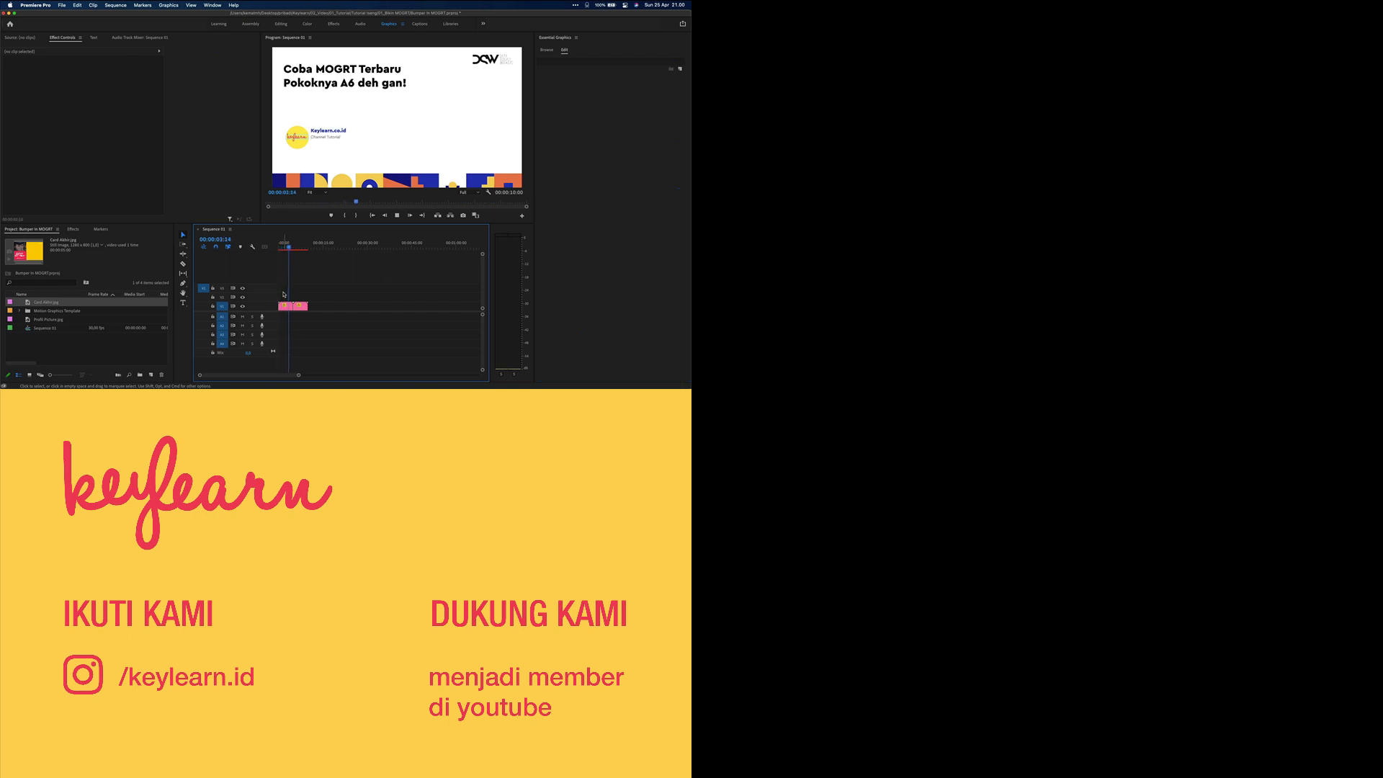